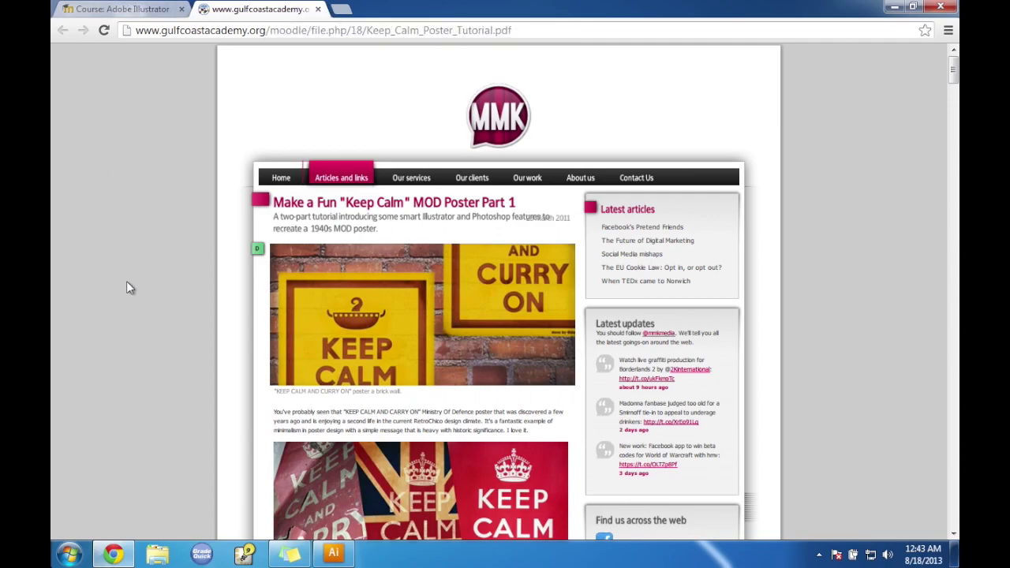
# View the Keep Calm and Curry On tutorial link on the Adobe Illustrator course page, returning to the tutorial PDF.
pyautogui.click(130, 13)
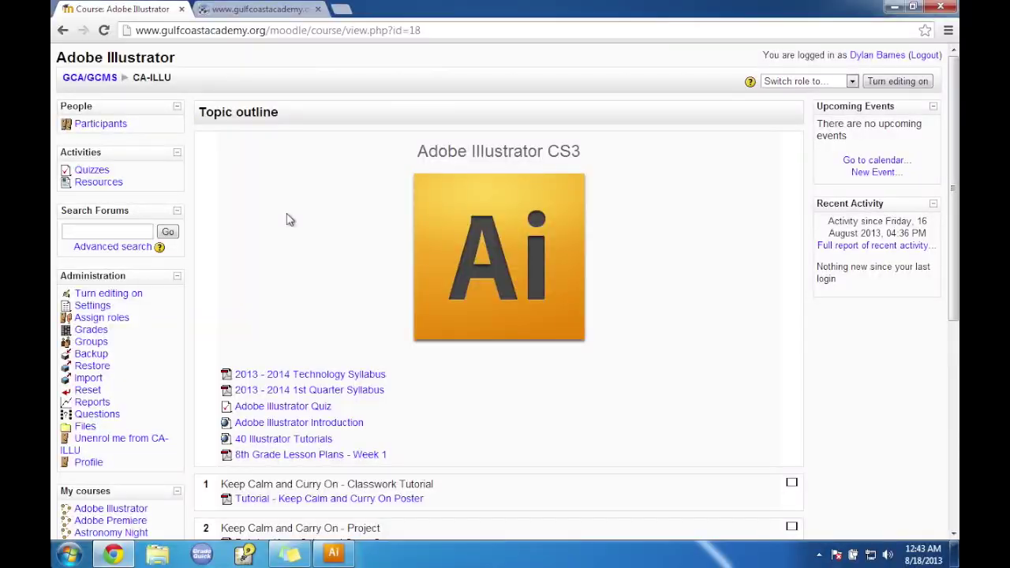
pyautogui.scroll(-2, 483, 416)
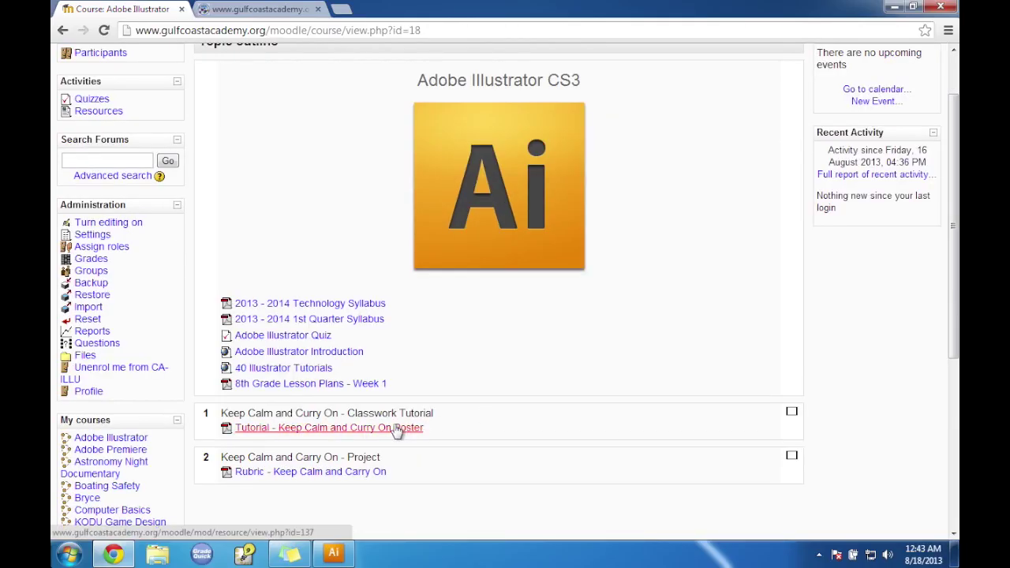
pyautogui.click(278, 8)
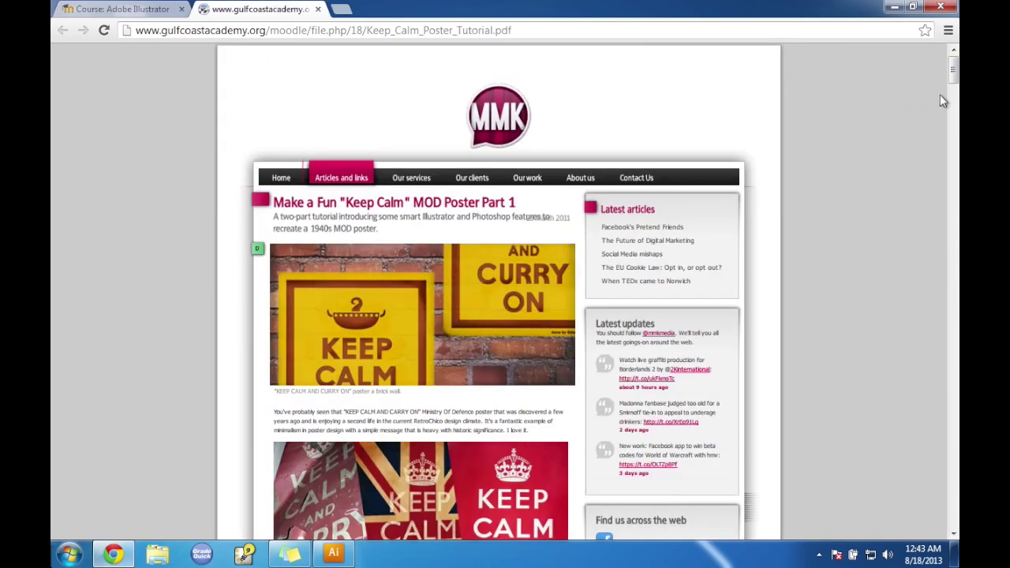
# Enlarge the tutorial PDF by three zoom levels and view the beginning of Part 1.
pyautogui.scroll(-1, 953, 71)
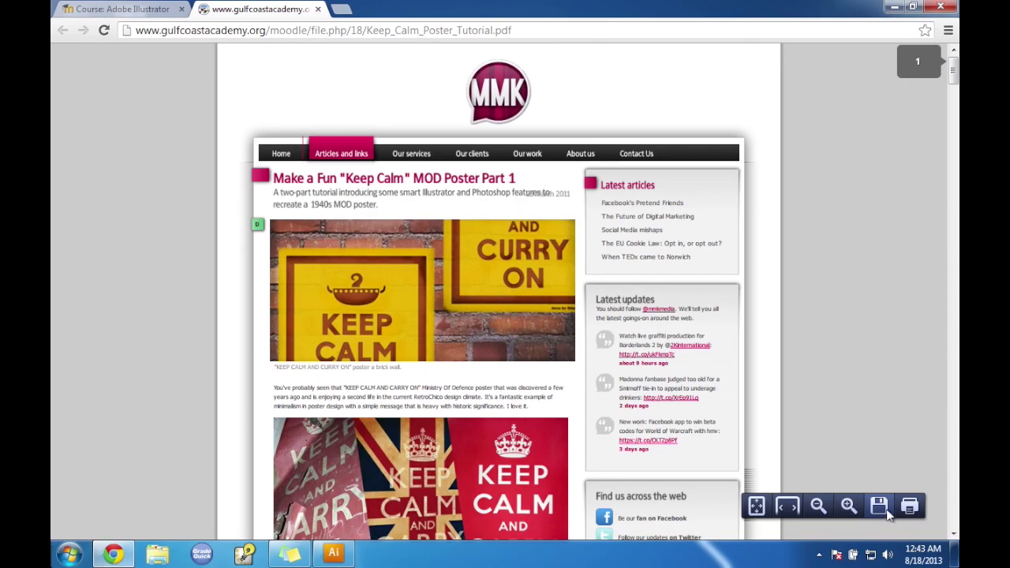
pyautogui.click(848, 507)
pyautogui.click(848, 507)
pyautogui.click(848, 507)
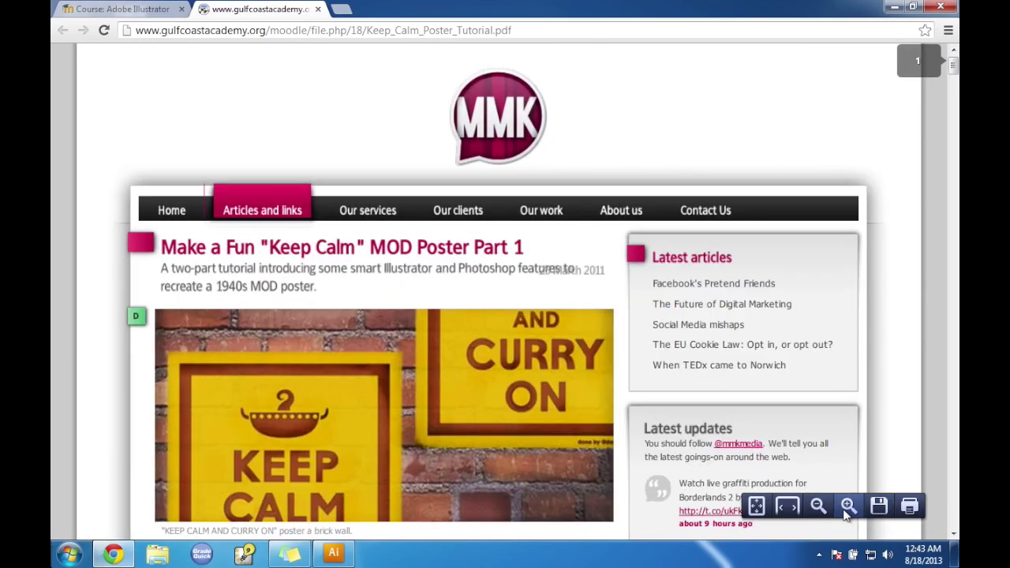
pyautogui.scroll(-1, 954, 72)
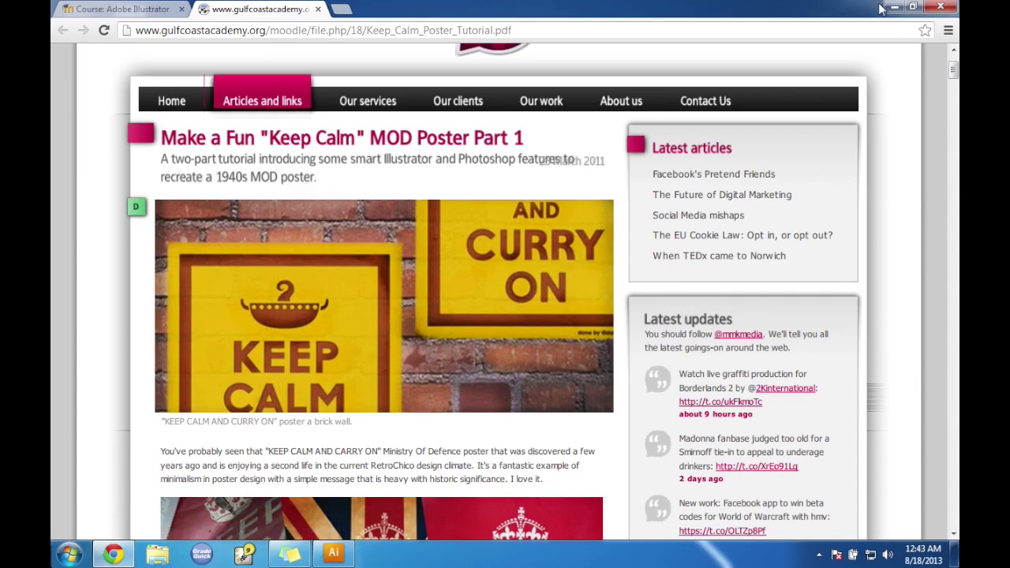
# Minimize the browser, switch to Adobe Illustrator, and inspect the docked panels expanded before collapsing them again.
pyautogui.moveTo(888, 6)
pyautogui.click(892, 8)
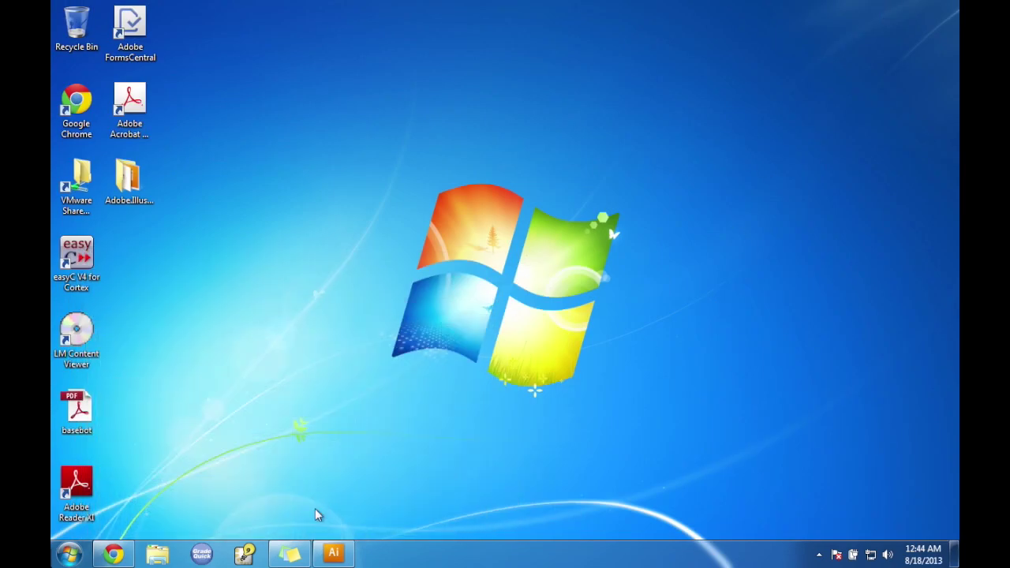
pyautogui.click(330, 553)
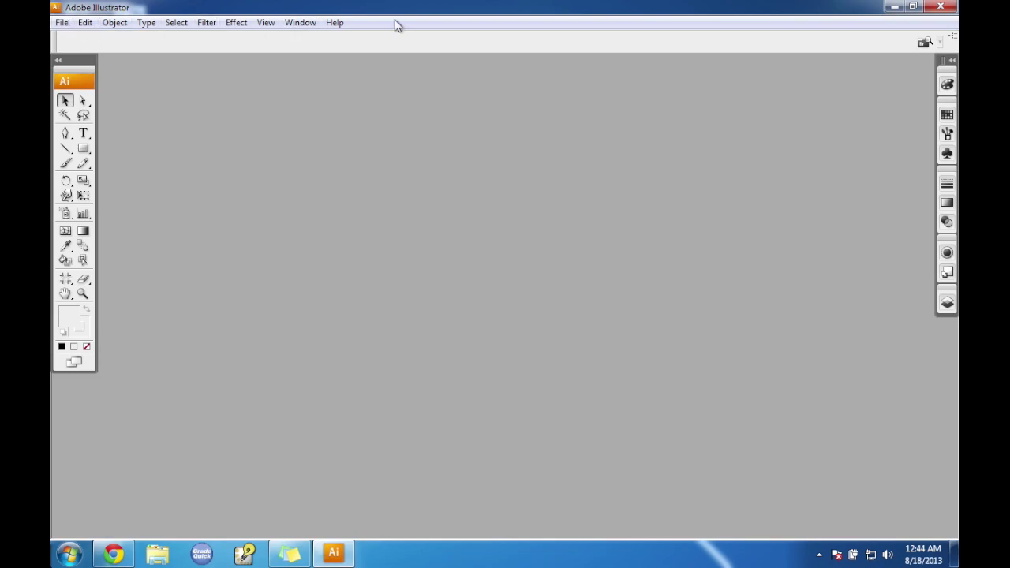
pyautogui.click(951, 60)
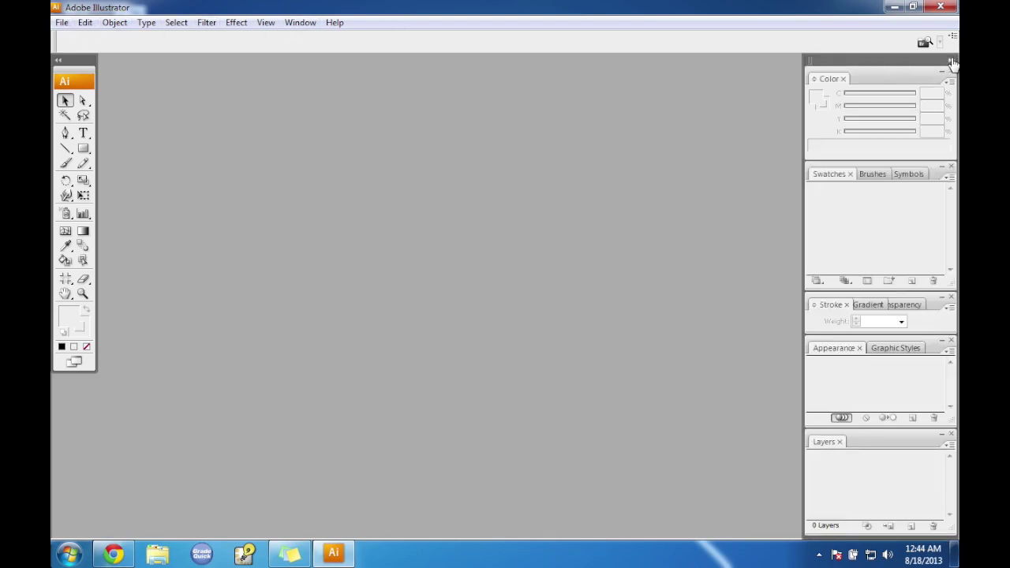
pyautogui.click(951, 61)
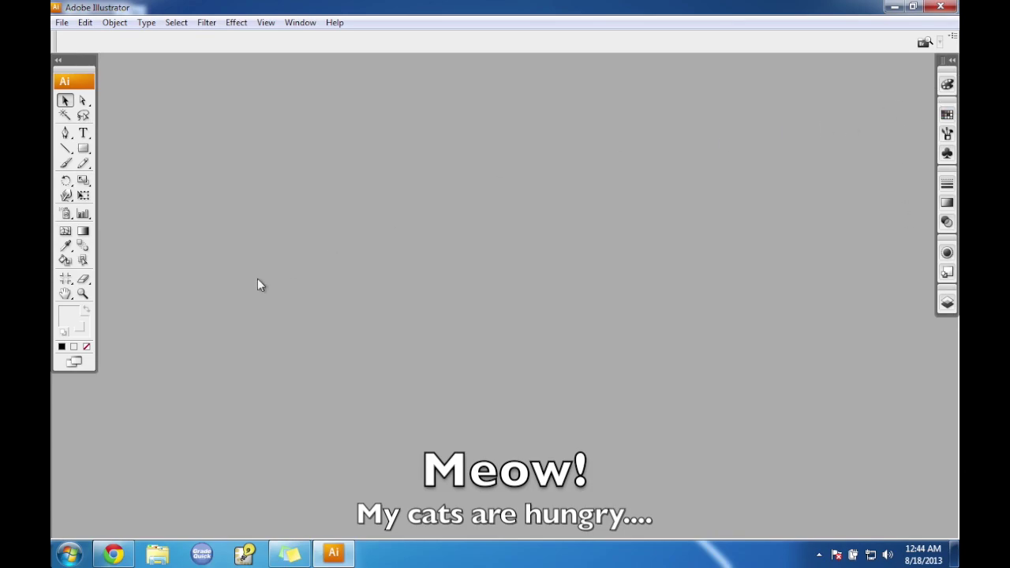
# Switch back to Chrome and find Step One of "Part One: Making the field (the background)" in the tutorial.
pyautogui.click(114, 554)
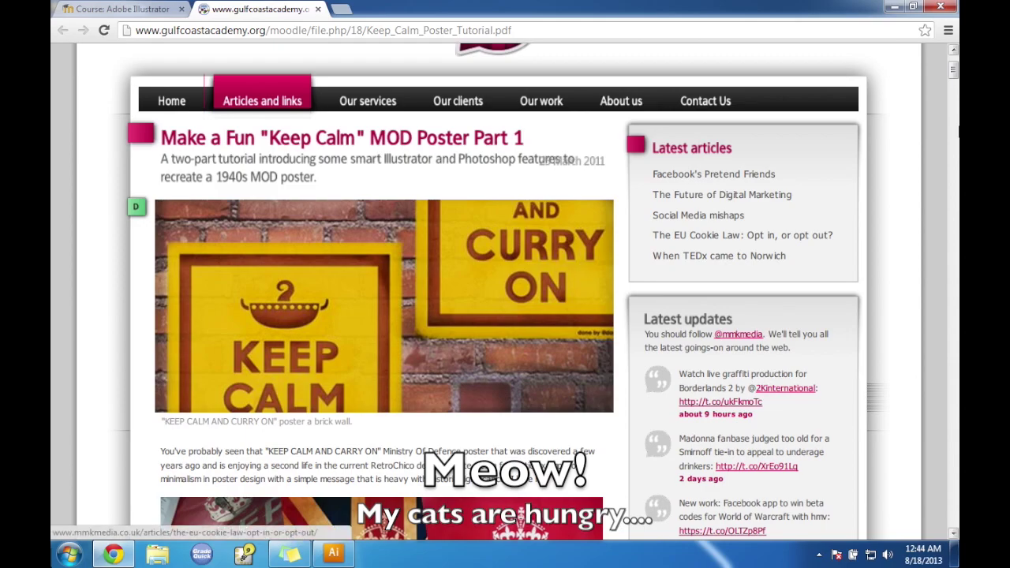
pyautogui.moveTo(954, 60); pyautogui.dragTo(954, 133)
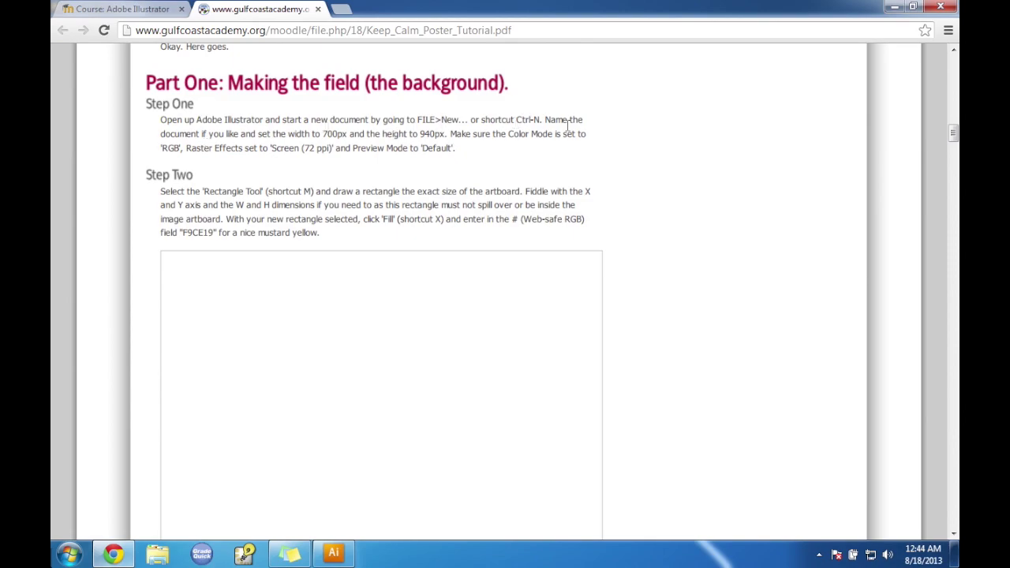
pyautogui.click(324, 557)
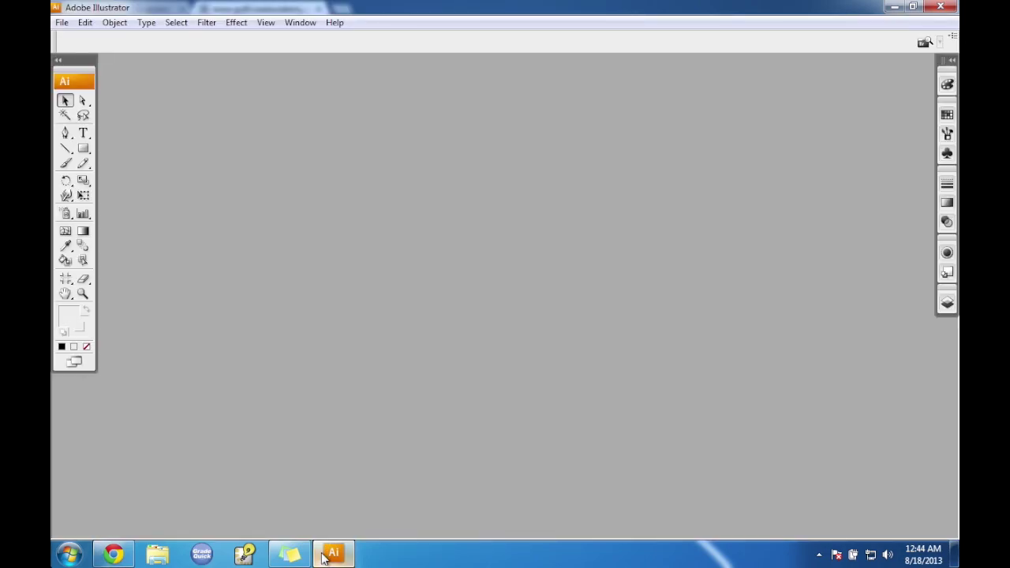
pyautogui.press('n')
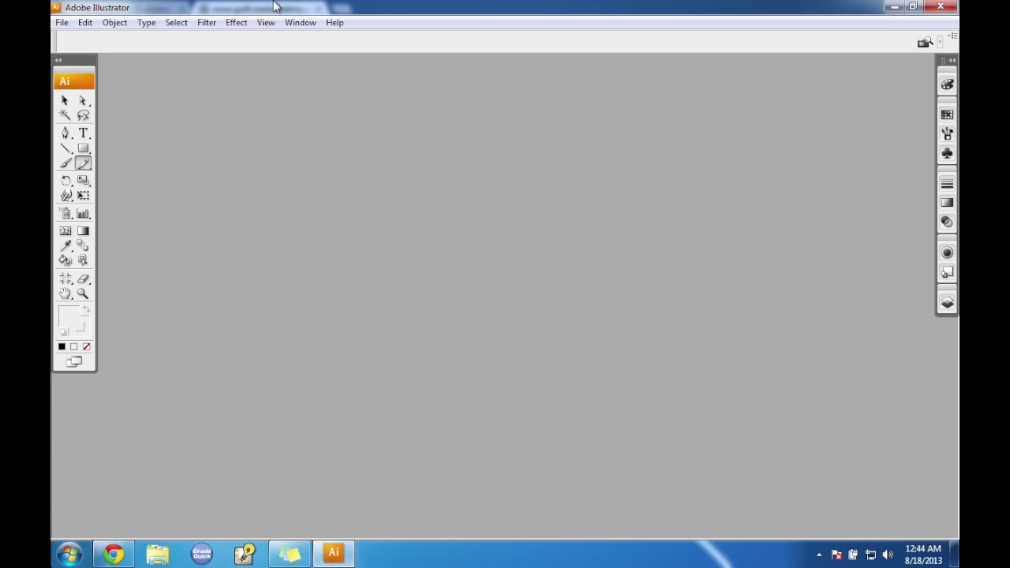
pyautogui.hotkey('ctrl', 'n')
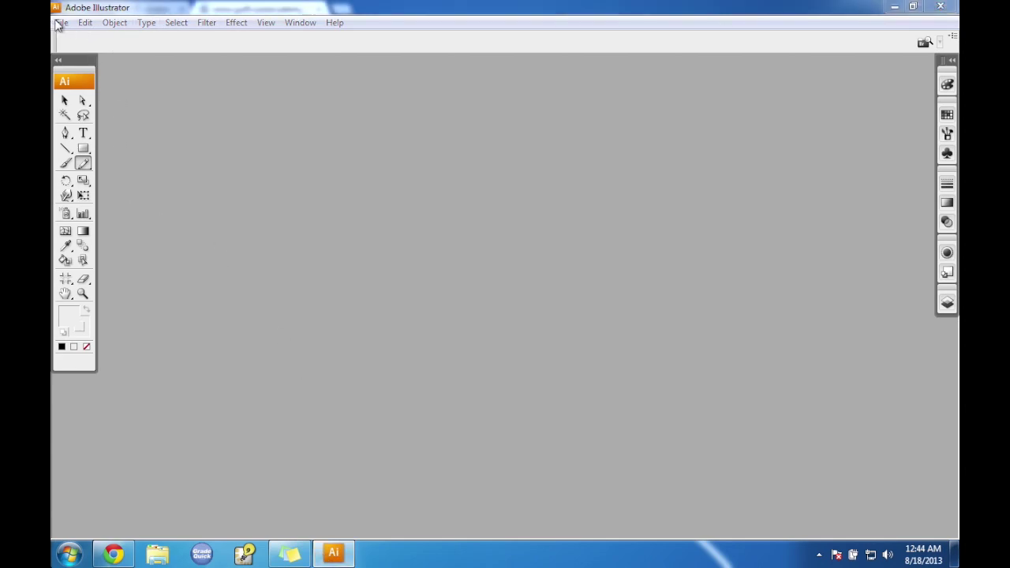
pyautogui.write('Barnes')
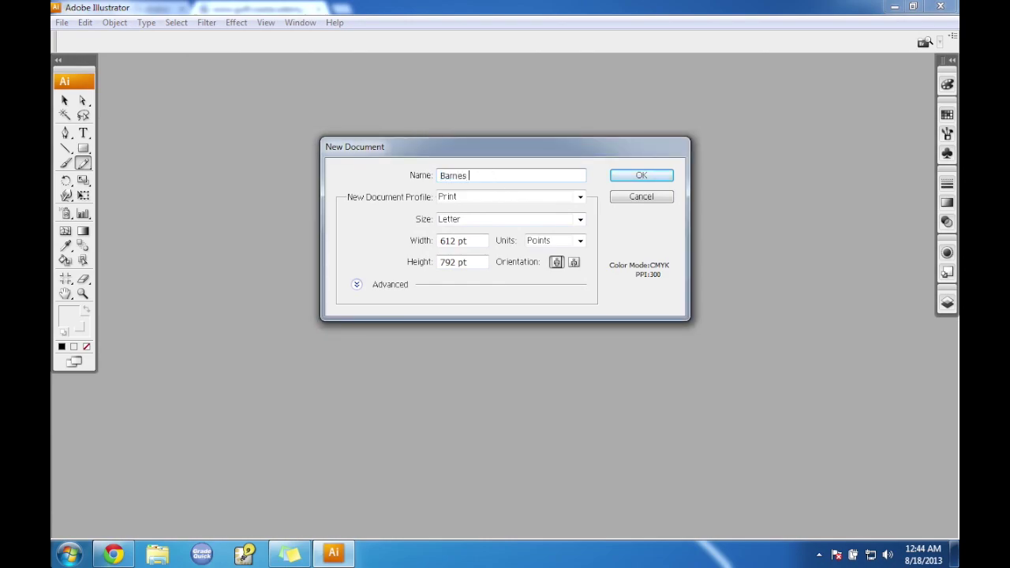
pyautogui.write(' - Keep Calm and Curry On')
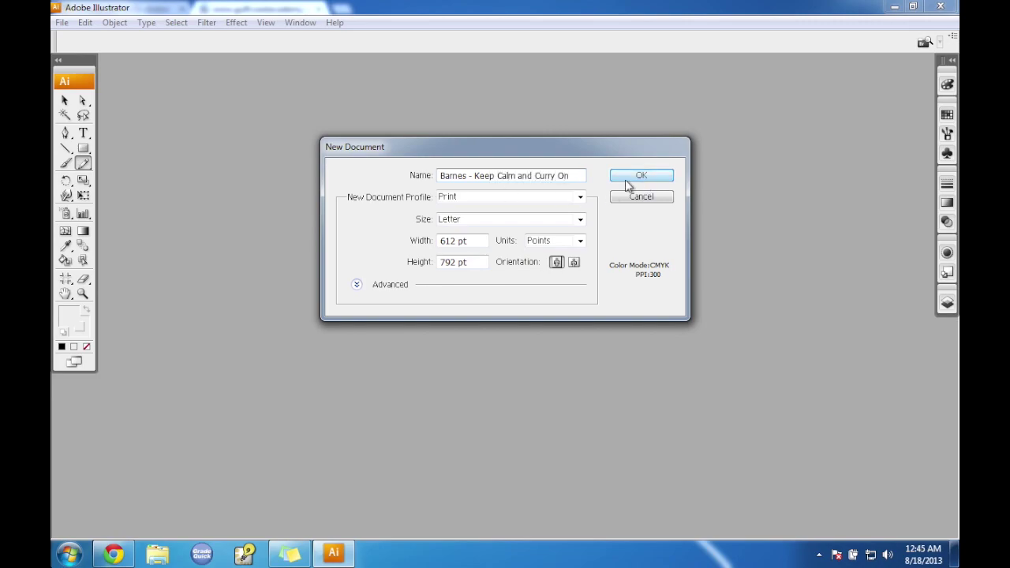
# Arrange the Chrome tutorial and Adobe Illustrator windows side by side, discarding the pending new document.
pyautogui.click(112, 556)
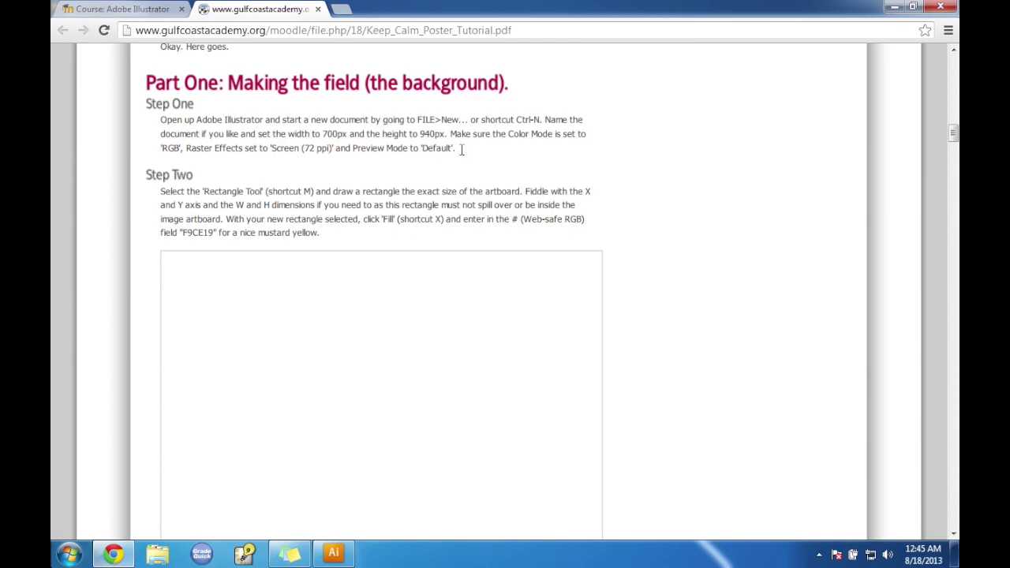
pyautogui.doubleClick(493, 6)
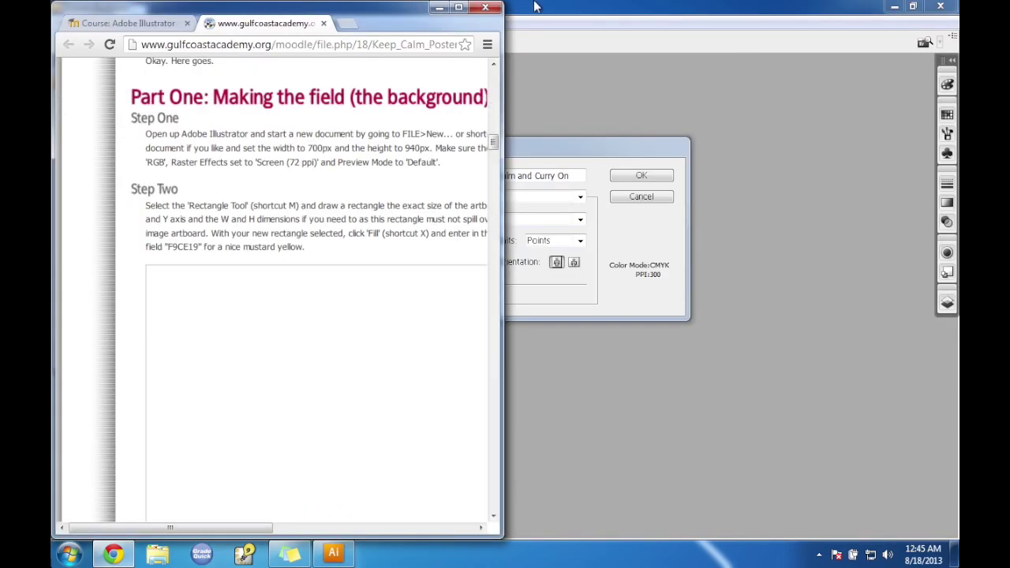
pyautogui.click(534, 6)
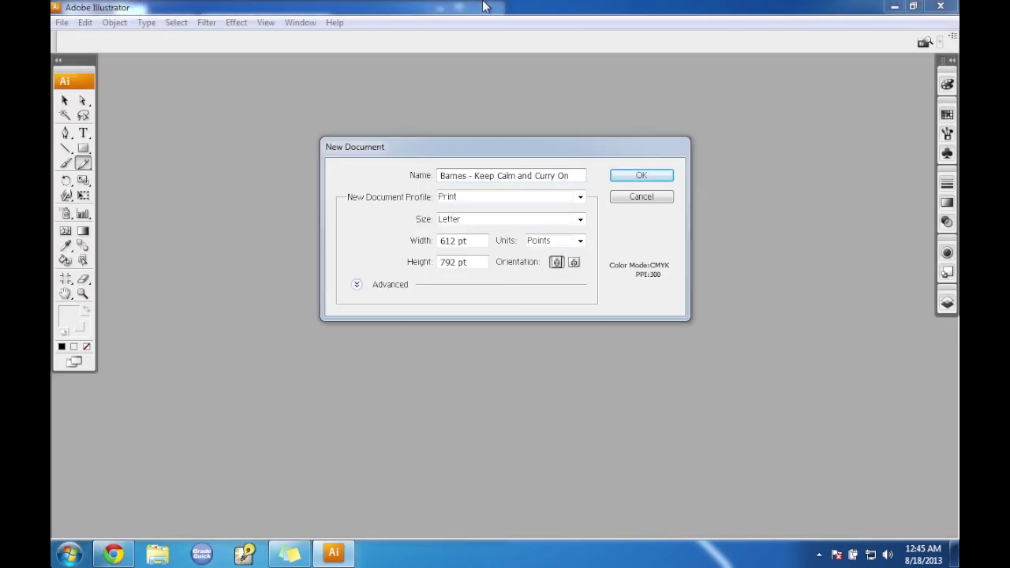
pyautogui.click(627, 198)
pyautogui.moveTo(407, 6)
pyautogui.moveTo(407, 7); pyautogui.dragTo(955, 108)
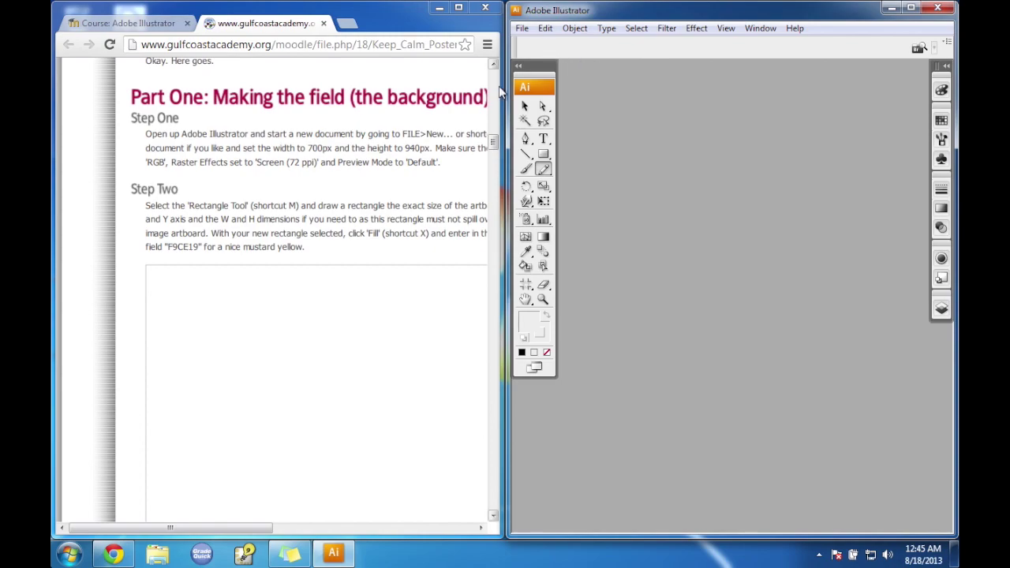
# Start a new Illustrator document and name it with the author's surname followed by "- Keep Calm and Curry On".
pyautogui.hotkey('ctrl', 'n')
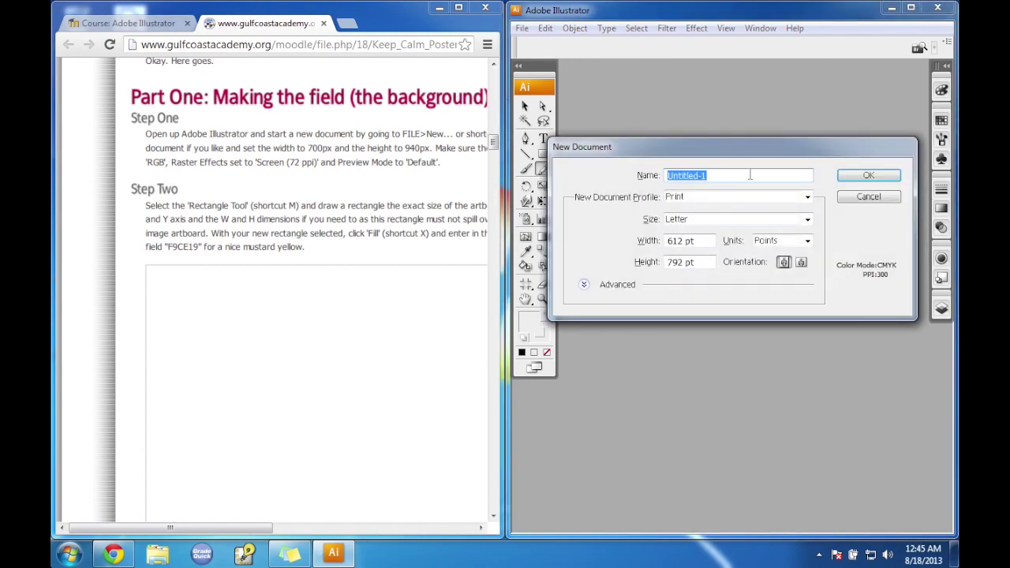
pyautogui.write('Barnes - Keep Calm and Curry On')
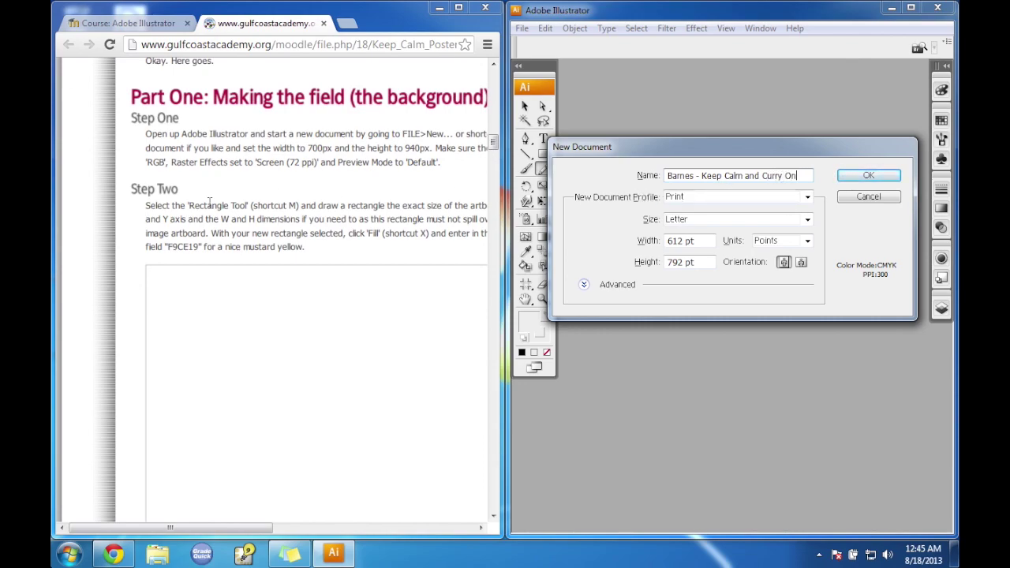
# Set the new document's width to 700 and height to 940, with pixels as the units.
pyautogui.hscroll(2, 209, 203)
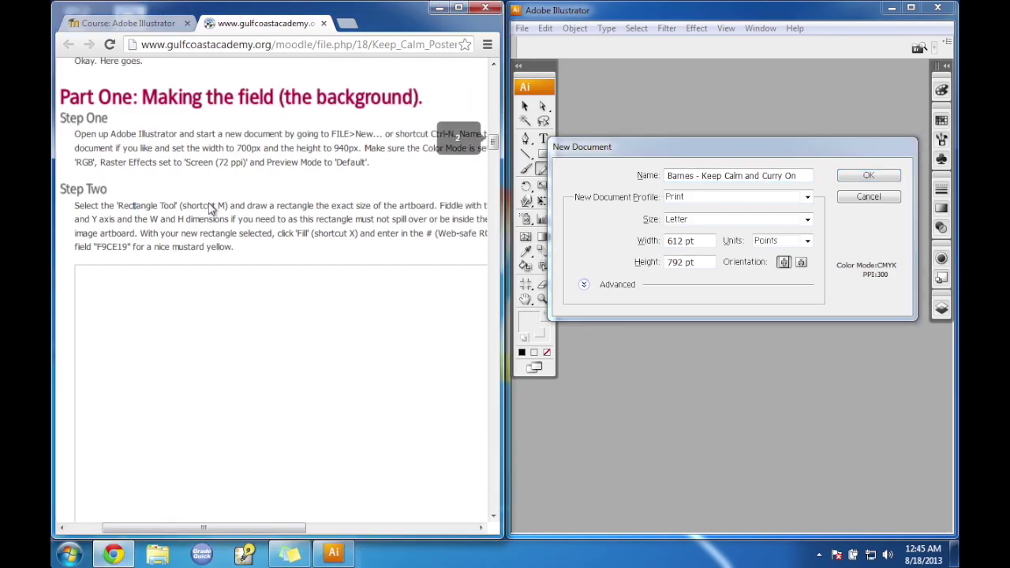
pyautogui.hscroll(3, 209, 206)
pyautogui.hscroll(-4, 209, 207)
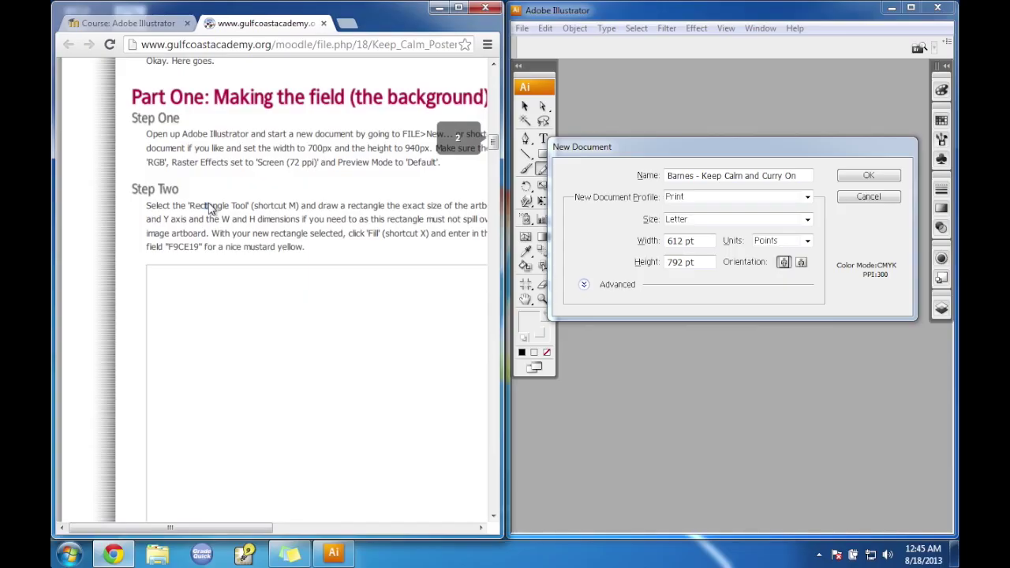
pyautogui.hscroll(3, 209, 206)
pyautogui.hscroll(-1, 209, 207)
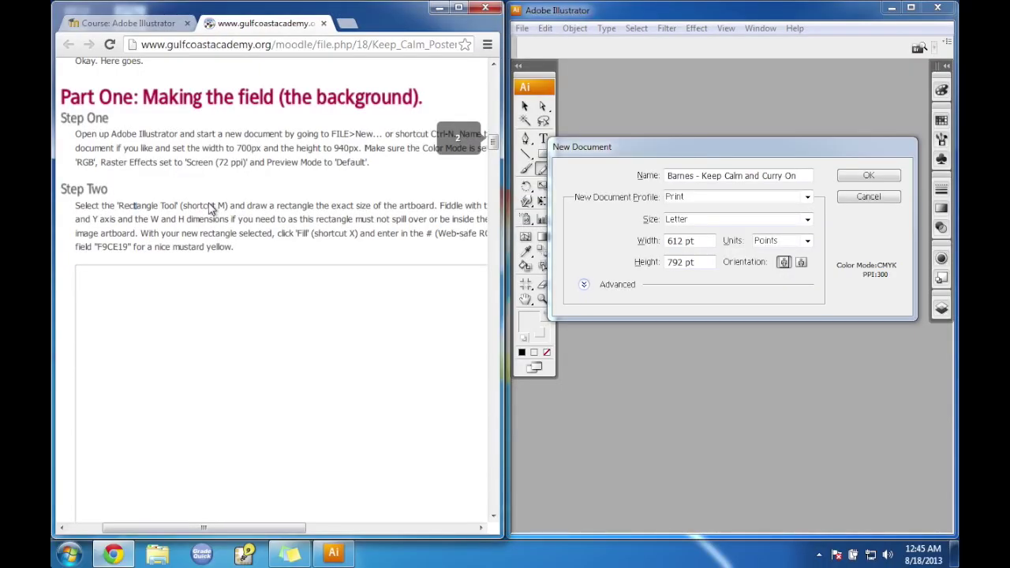
pyautogui.moveTo(706, 240); pyautogui.dragTo(635, 240)
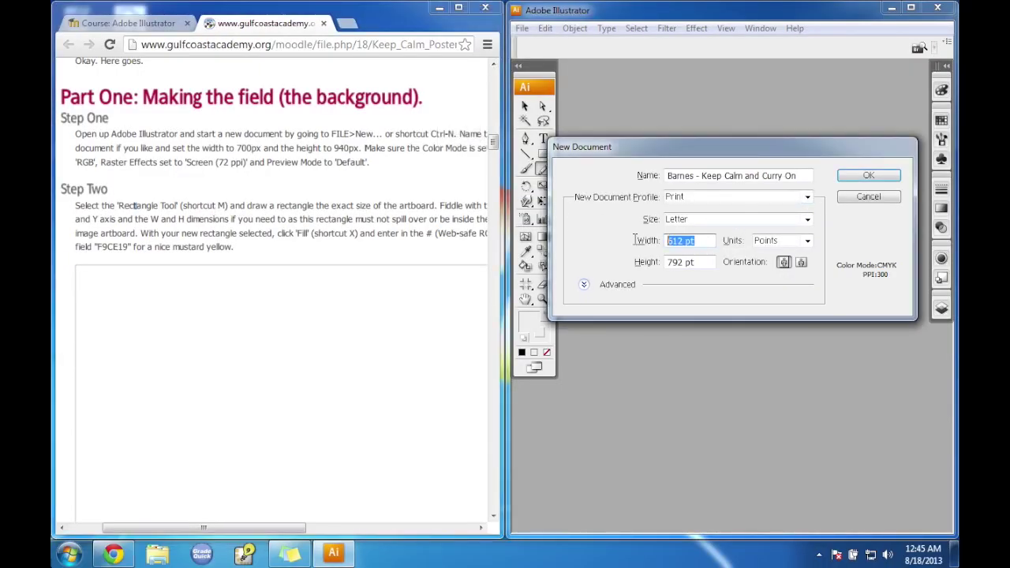
pyautogui.write('700')
pyautogui.press('Tab')
pyautogui.press('Tab')
pyautogui.hotkey('shift', 'Tab')
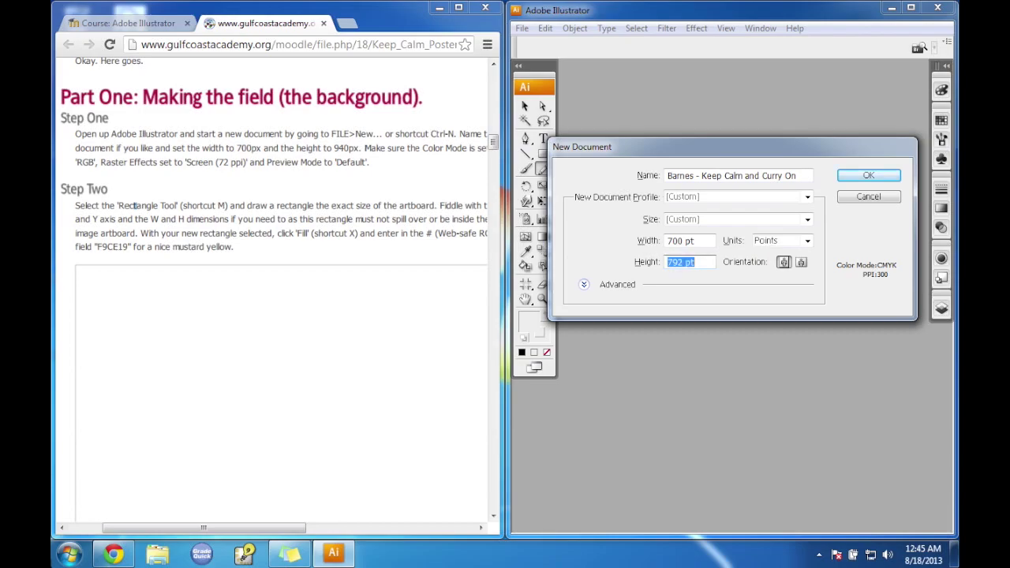
pyautogui.write('940')
pyautogui.click(789, 244)
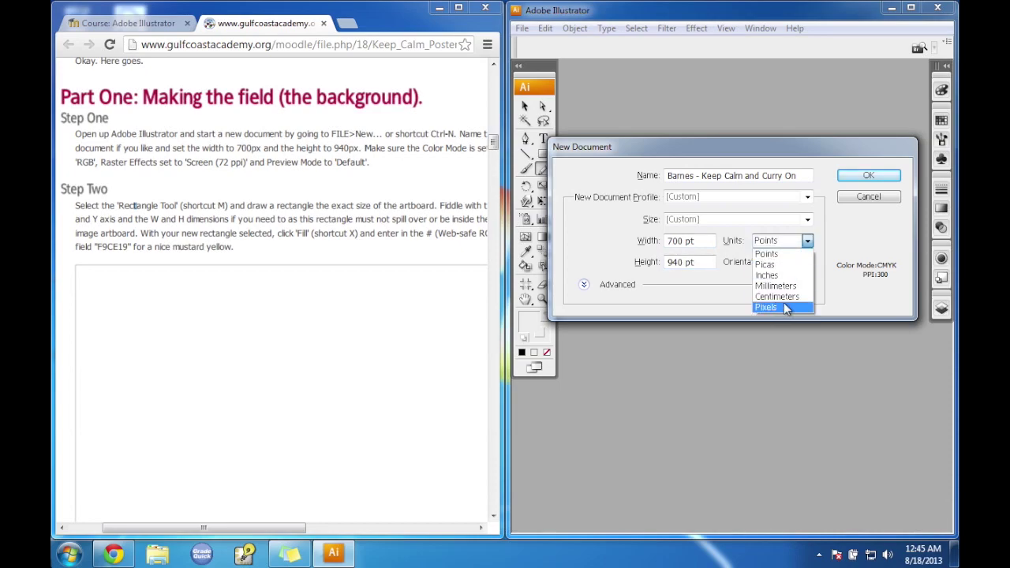
pyautogui.click(784, 307)
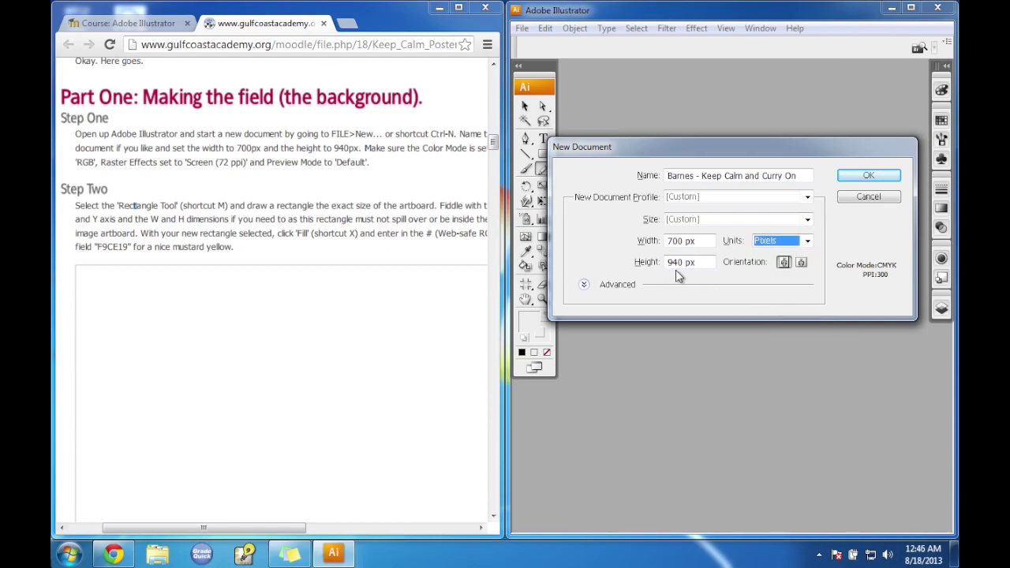
# In the advanced document settings, choose RGB color mode, Screen (72 ppi) raster effects and Default preview mode.
pyautogui.click(584, 285)
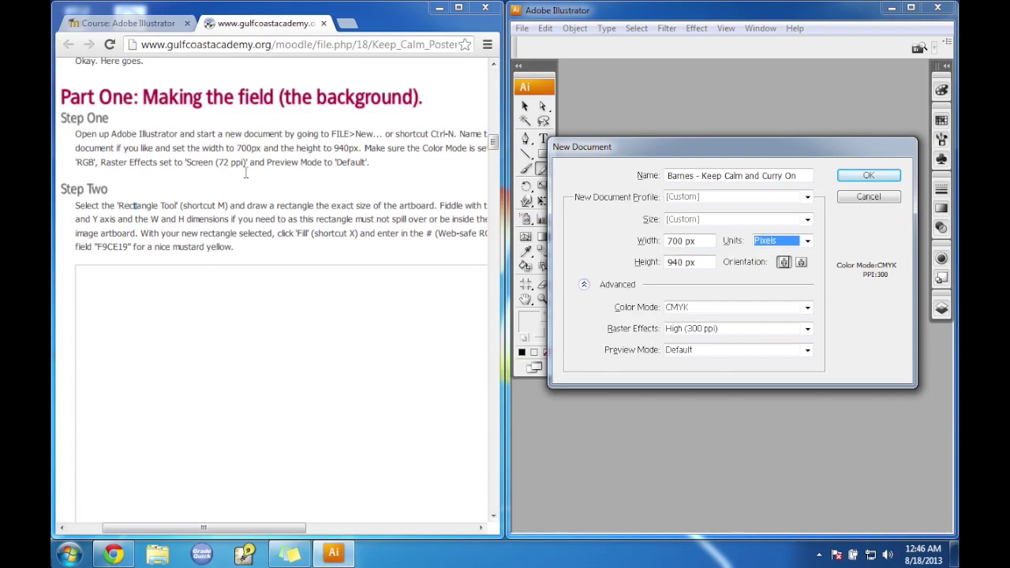
pyautogui.click(690, 307)
pyautogui.click(691, 329)
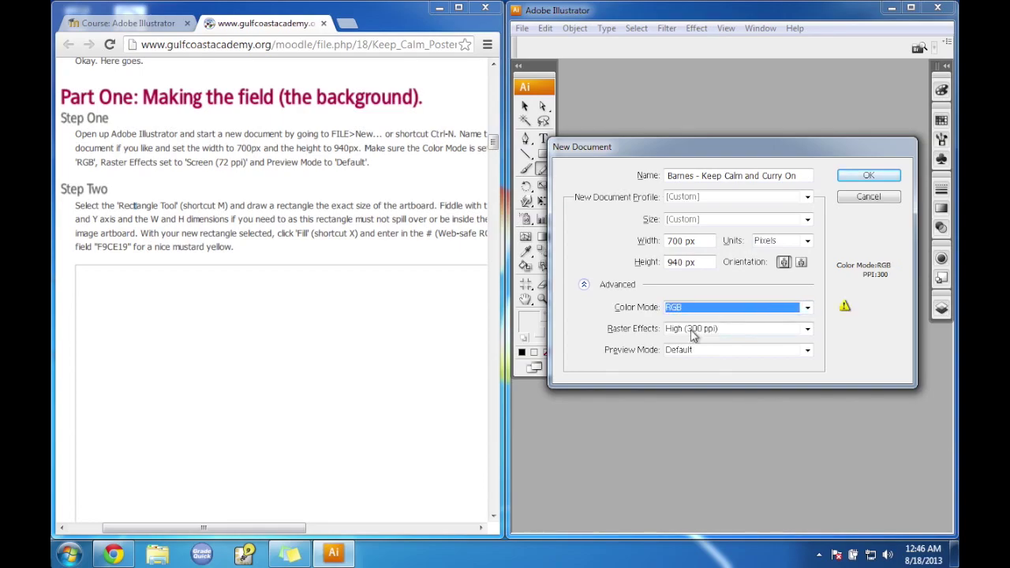
pyautogui.click(672, 332)
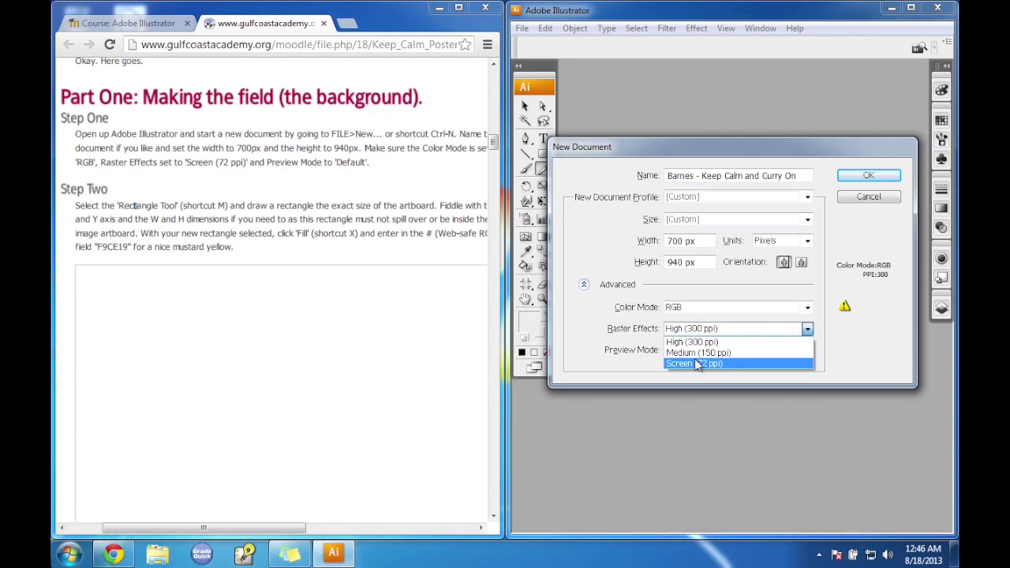
pyautogui.click(694, 363)
pyautogui.click(718, 355)
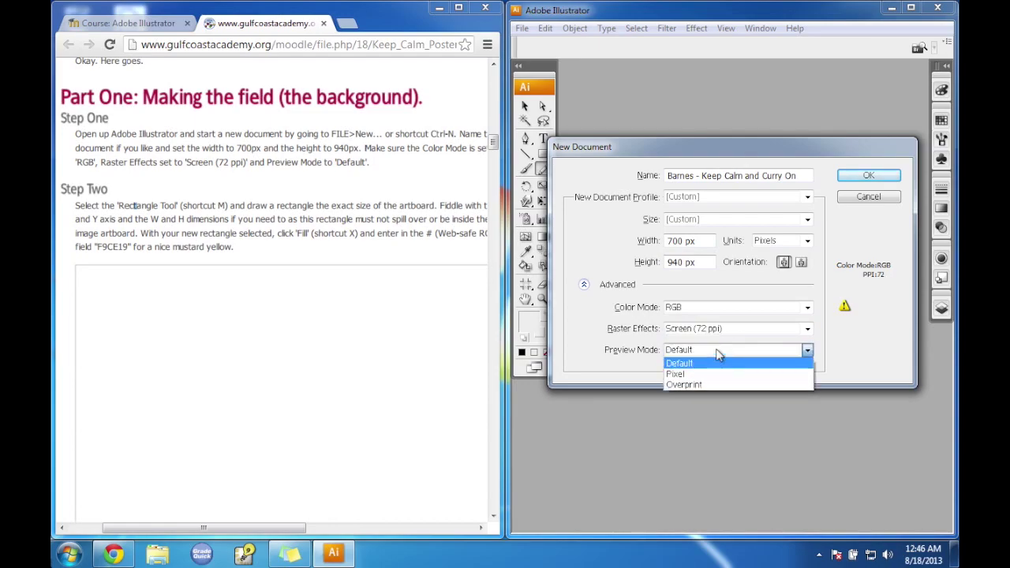
pyautogui.click(718, 362)
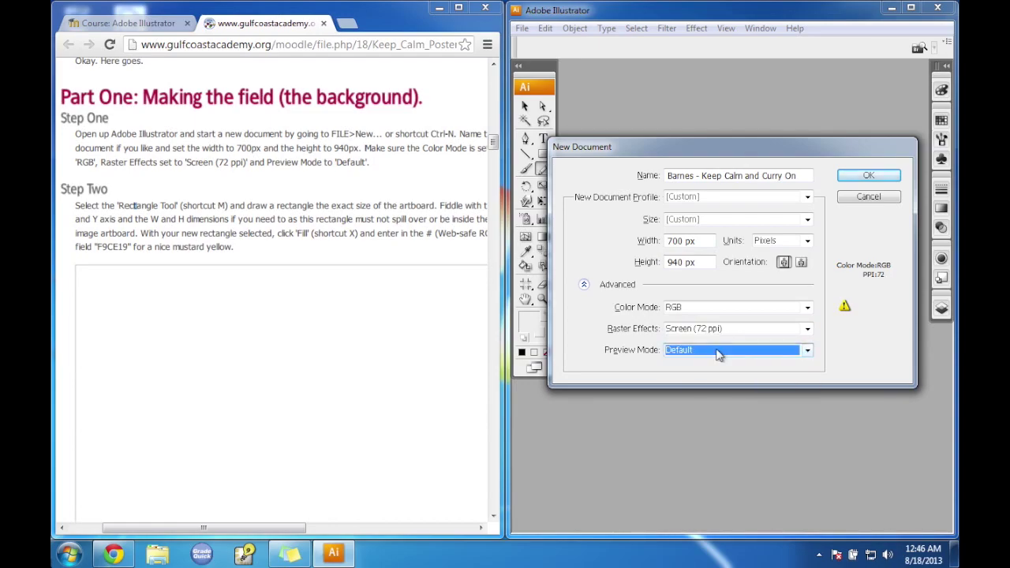
# Create the configured document, then maximize the Chrome tutorial to read Step Two on drawing and filling the background rectangle.
pyautogui.click(866, 175)
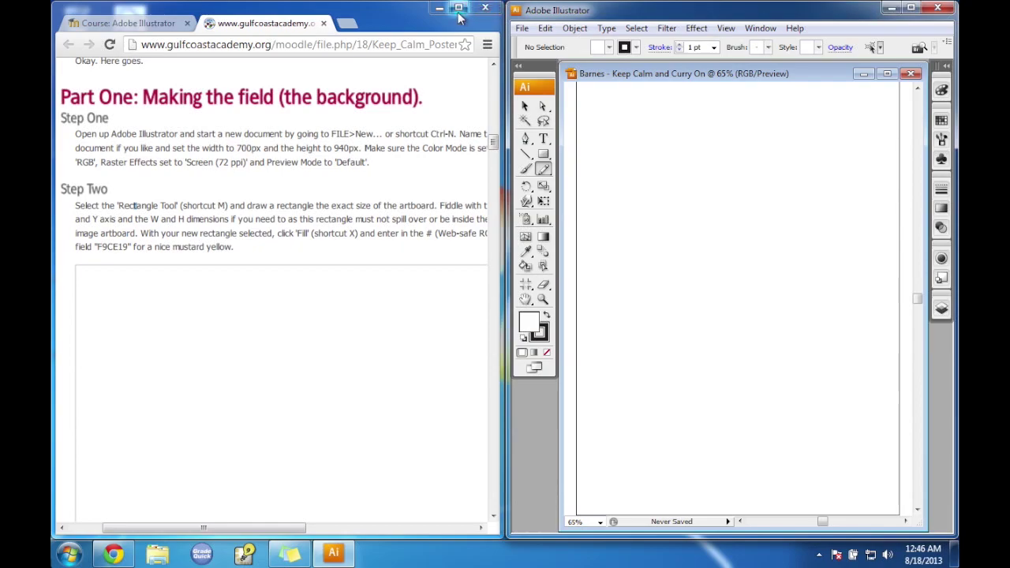
pyautogui.click(892, 8)
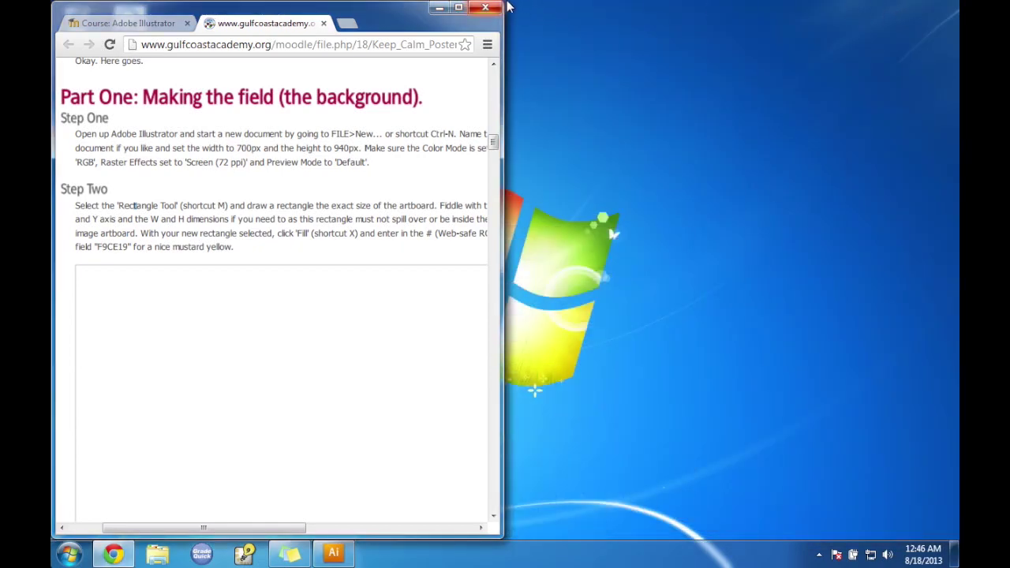
pyautogui.click(459, 7)
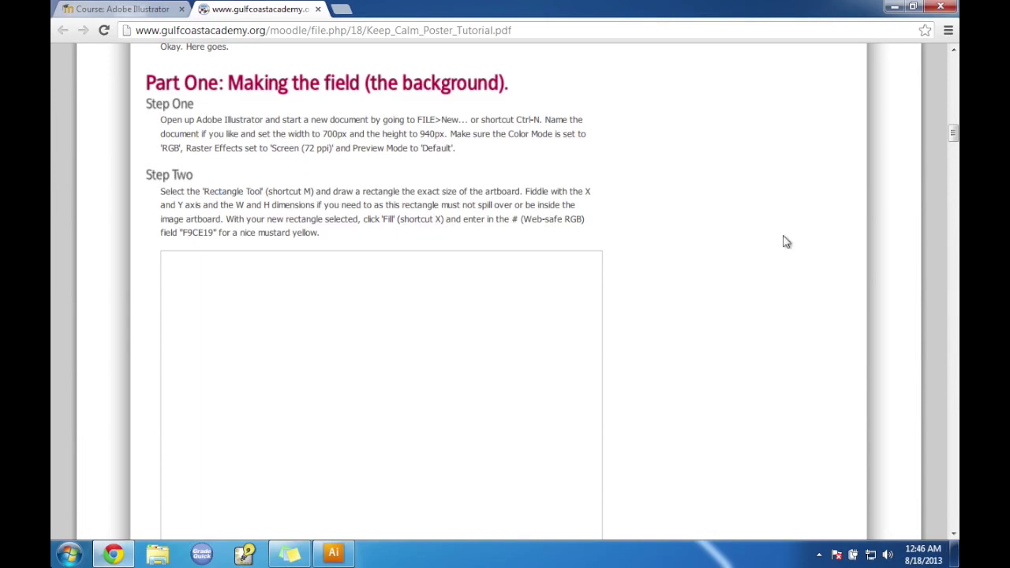
pyautogui.scroll(-3, 786, 242)
pyautogui.moveTo(952, 137); pyautogui.dragTo(953, 130)
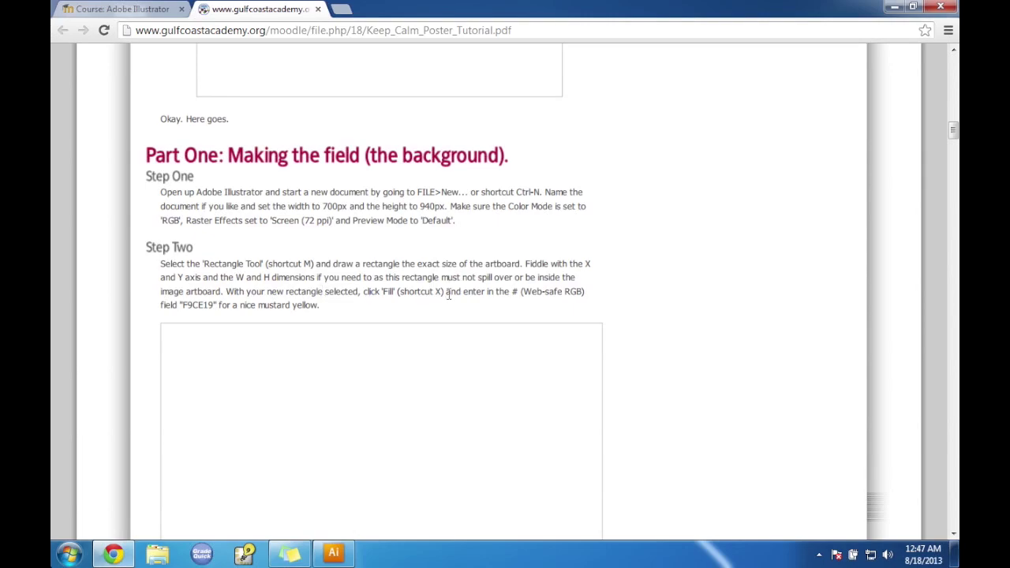
# Return to Illustrator, maximize both the application and document windows, and centre the whole artboard in view.
pyautogui.click(890, 8)
pyautogui.click(334, 552)
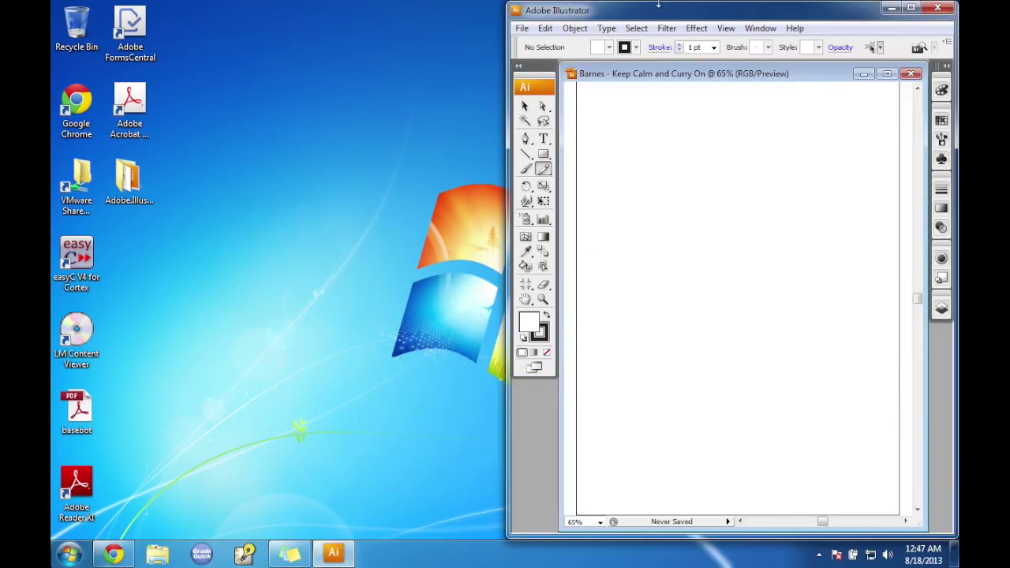
pyautogui.moveTo(683, 11); pyautogui.dragTo(501, 5)
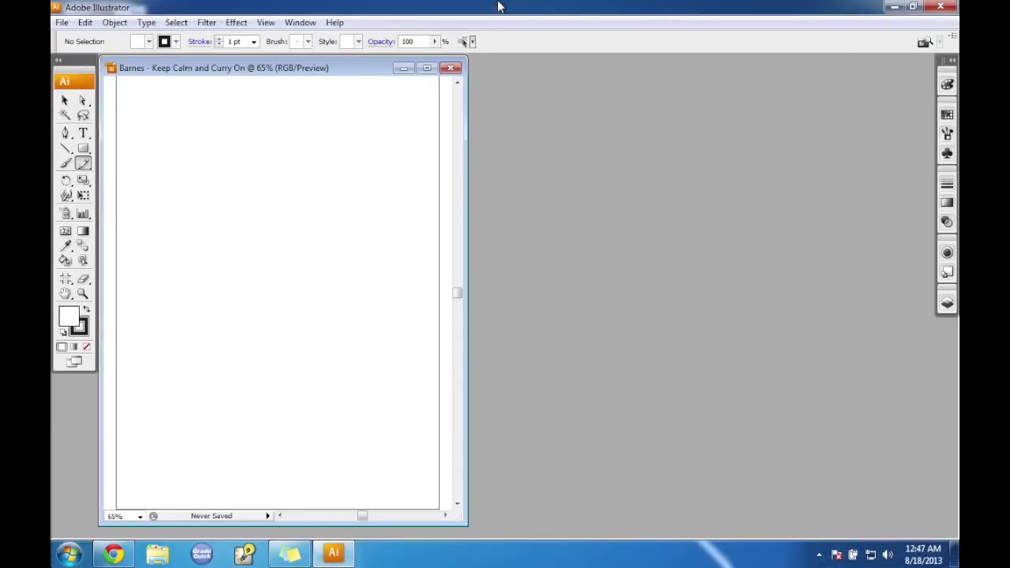
pyautogui.click(439, 68)
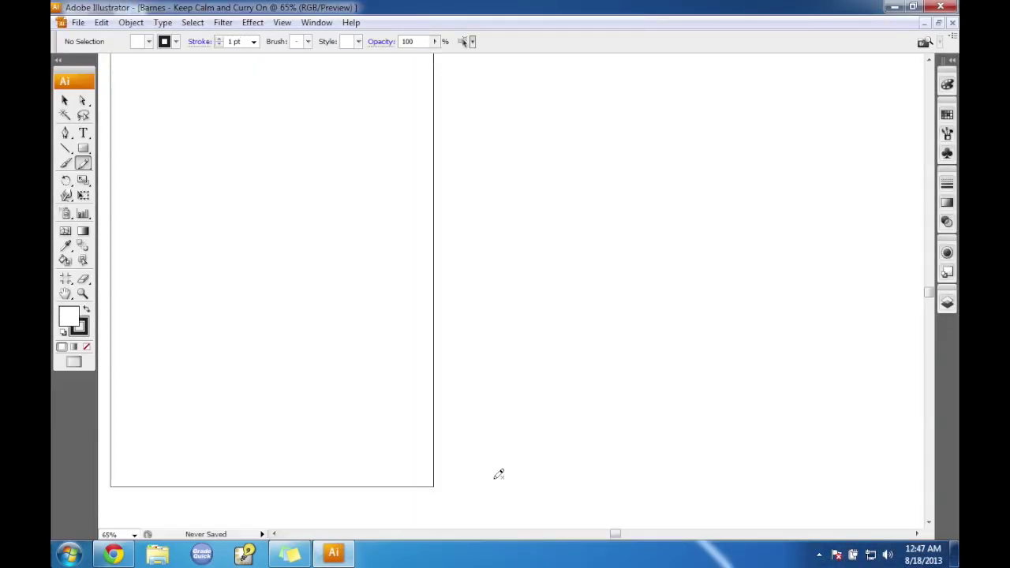
pyautogui.moveTo(613, 536); pyautogui.dragTo(593, 543)
pyautogui.moveTo(931, 294); pyautogui.dragTo(930, 292)
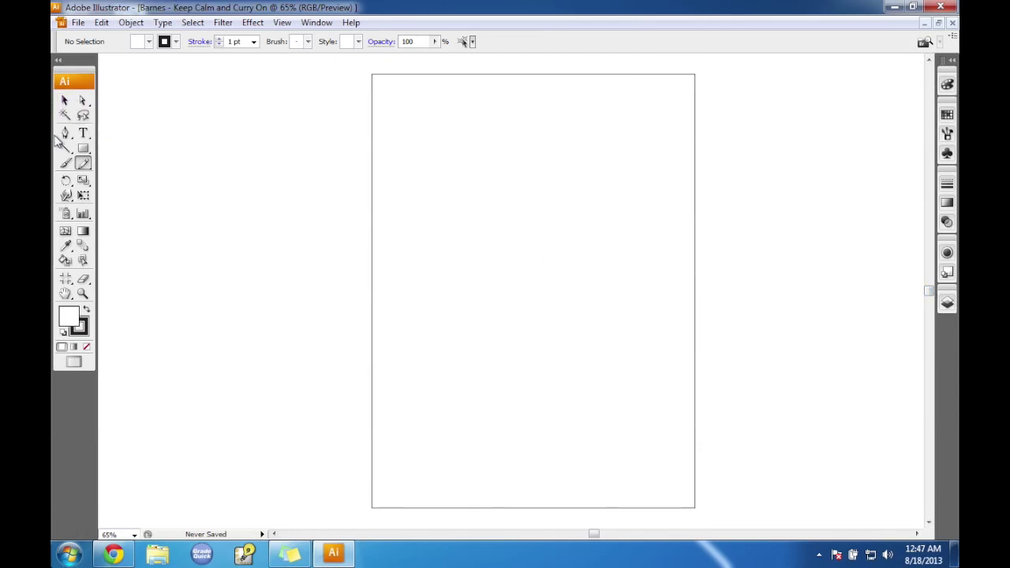
# Draw a 700 by 940 px rectangle that exactly covers the artboard, and deselect it.
pyautogui.click(64, 101)
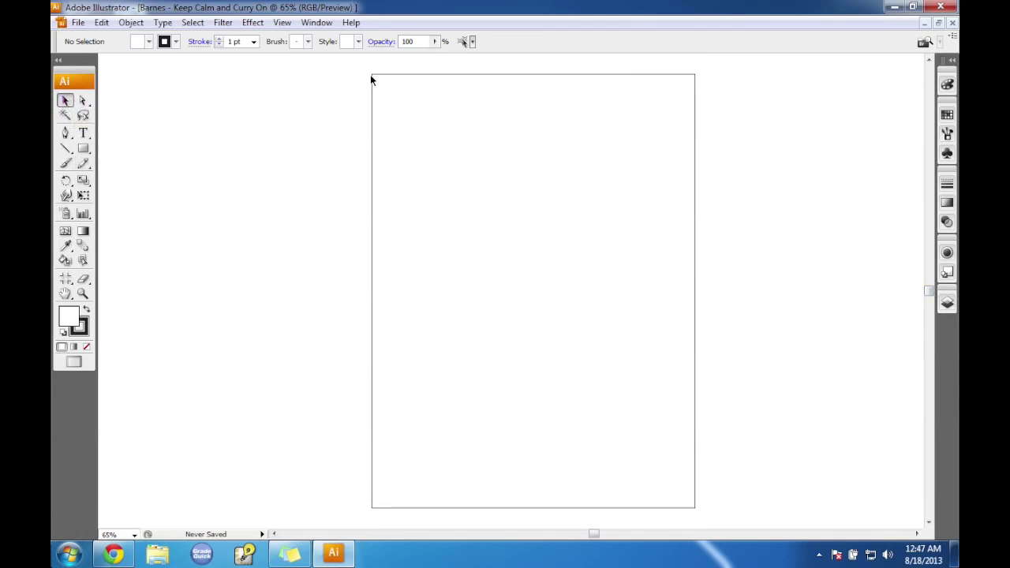
pyautogui.moveTo(372, 77); pyautogui.dragTo(695, 509)
pyautogui.click(85, 151)
pyautogui.moveTo(370, 74)
pyautogui.mouseDown()
pyautogui.moveTo(405, 137)
pyautogui.moveTo(486, 223)
pyautogui.moveTo(603, 299)
pyautogui.moveTo(705, 497)
pyautogui.moveTo(695, 508)
pyautogui.mouseUp()
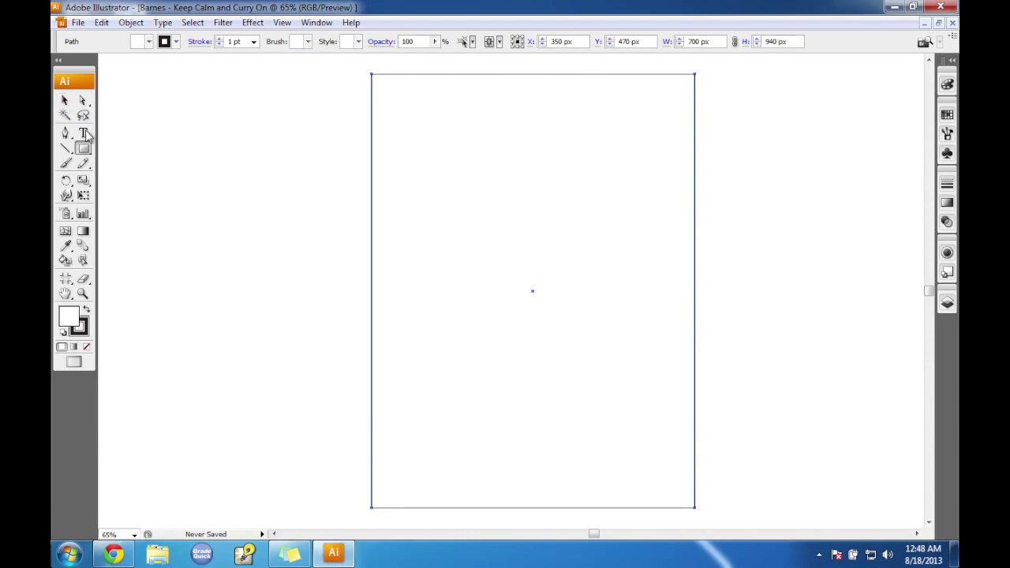
pyautogui.click(169, 164)
pyautogui.click(550, 281)
pyautogui.click(65, 100)
pyautogui.click(233, 129)
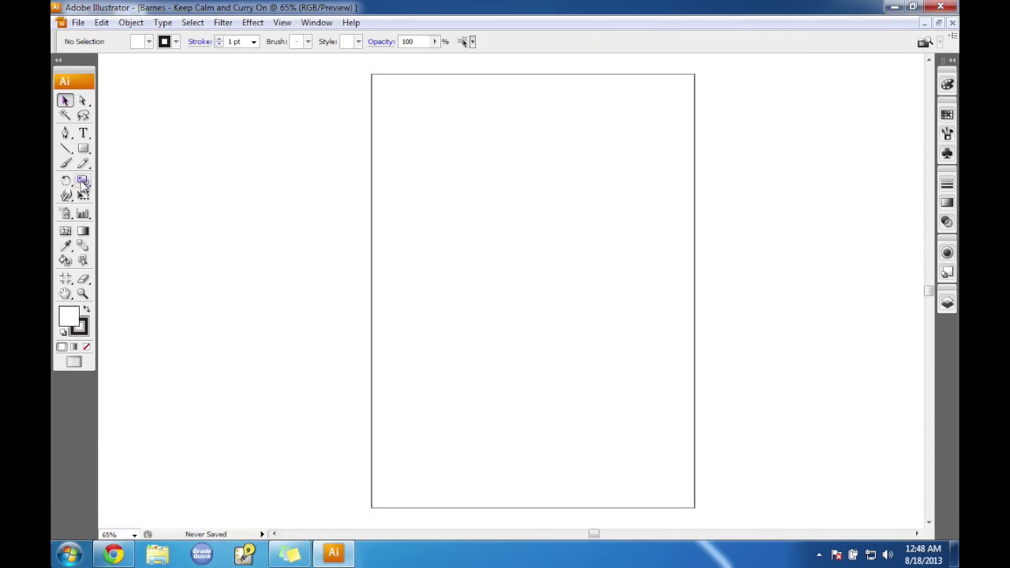
# At 100% zoom, draw another rectangle from the artboard's upper-left corner, 700 px wide and about 825 px high.
pyautogui.click(83, 148)
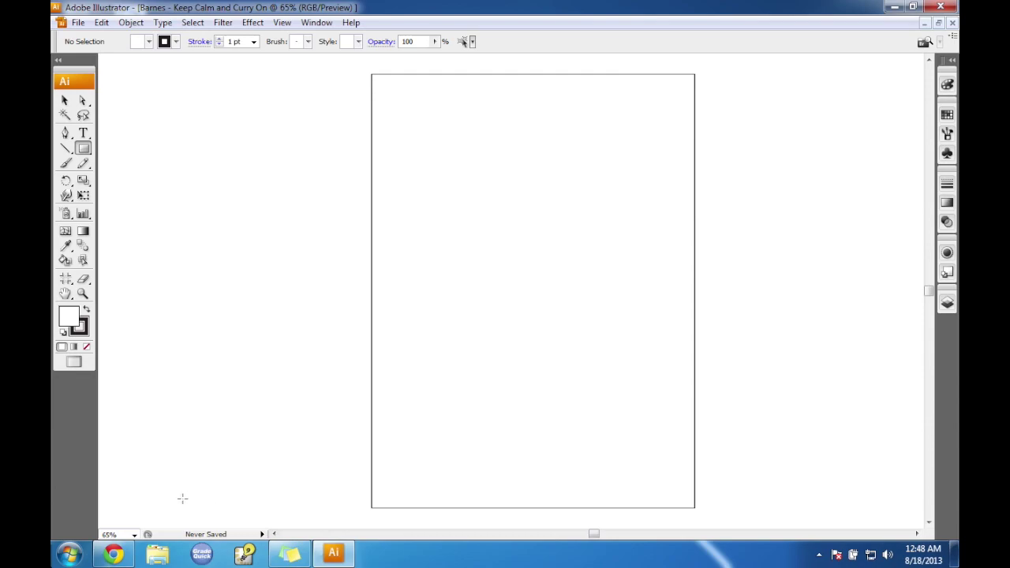
pyautogui.click(134, 535)
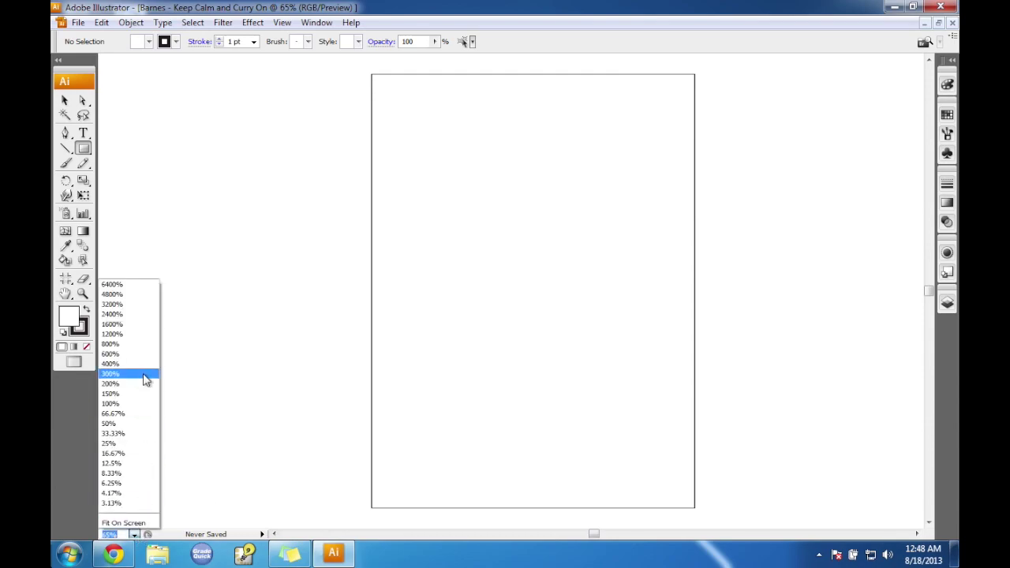
pyautogui.click(110, 404)
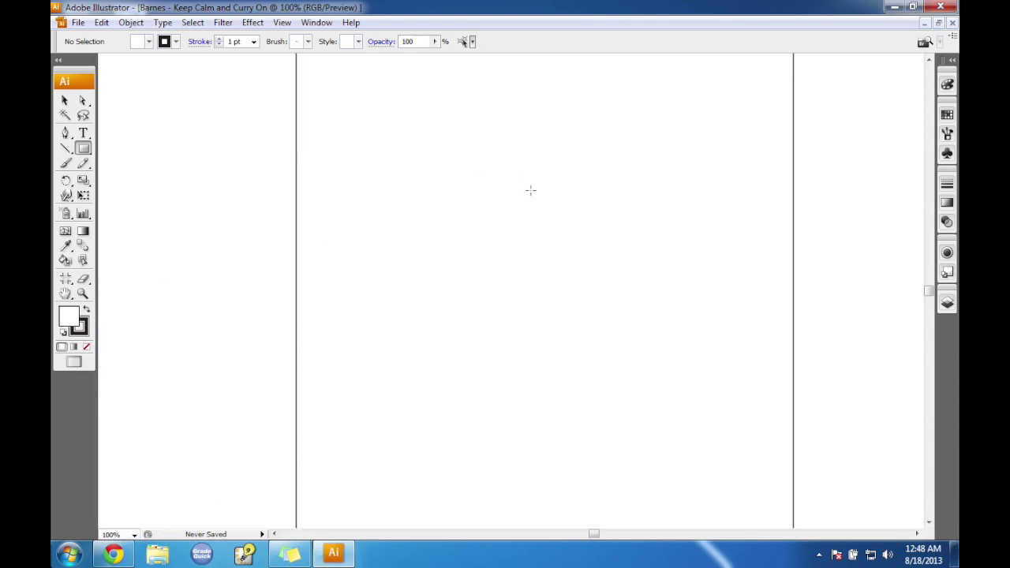
pyautogui.moveTo(929, 294); pyautogui.dragTo(929, 289)
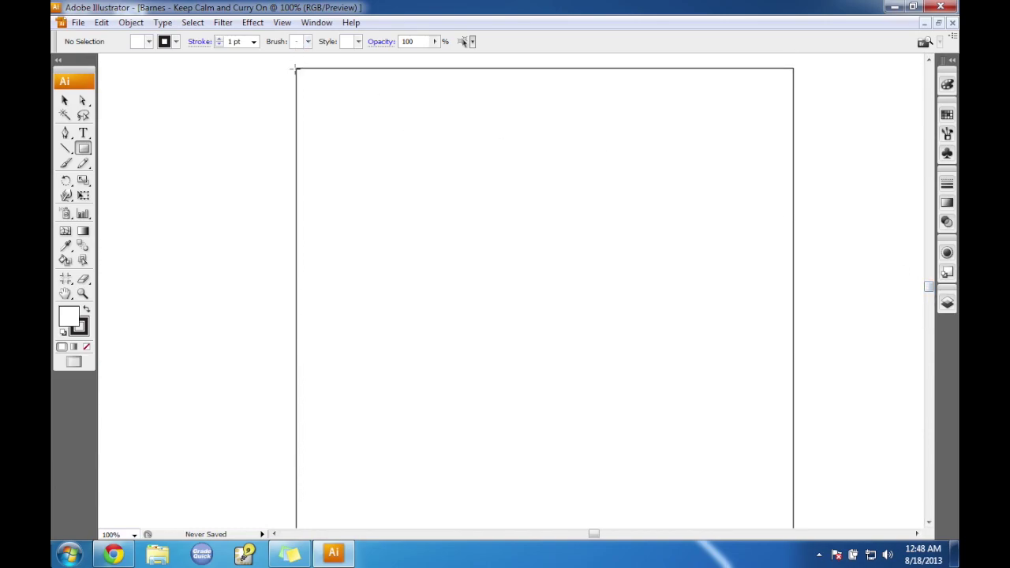
pyautogui.moveTo(296, 67); pyautogui.dragTo(792, 483)
pyautogui.click(929, 522)
pyautogui.click(929, 522)
pyautogui.click(929, 522)
pyautogui.click(929, 522)
pyautogui.click(929, 522)
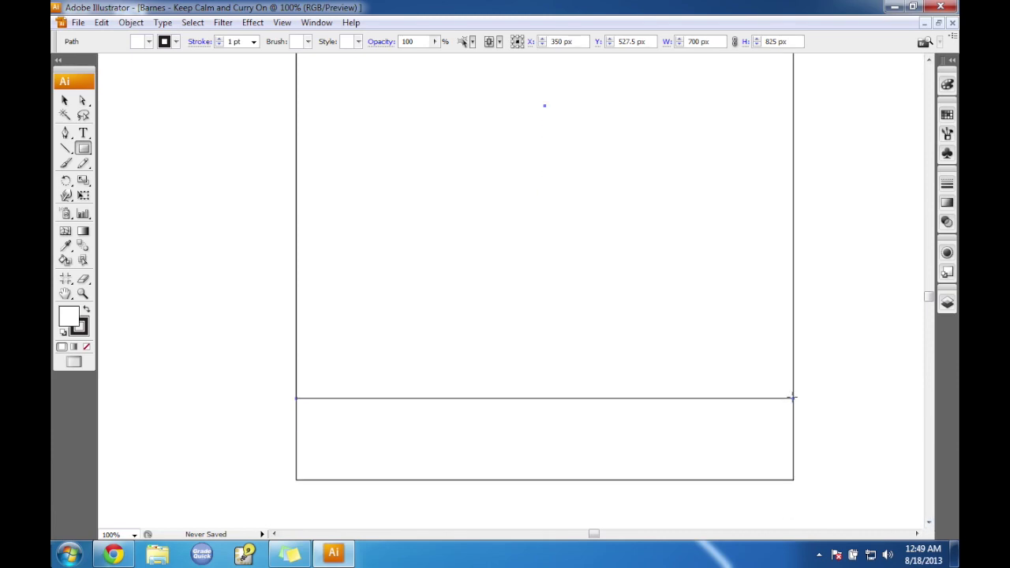
# Stretch the rectangle down to the artboard's lower edge for a size of 700 by 940 px, and return to 66.67% zoom.
pyautogui.moveTo(794, 399); pyautogui.dragTo(793, 413)
pyautogui.hotkey('ctrl', 'z')
pyautogui.click(64, 100)
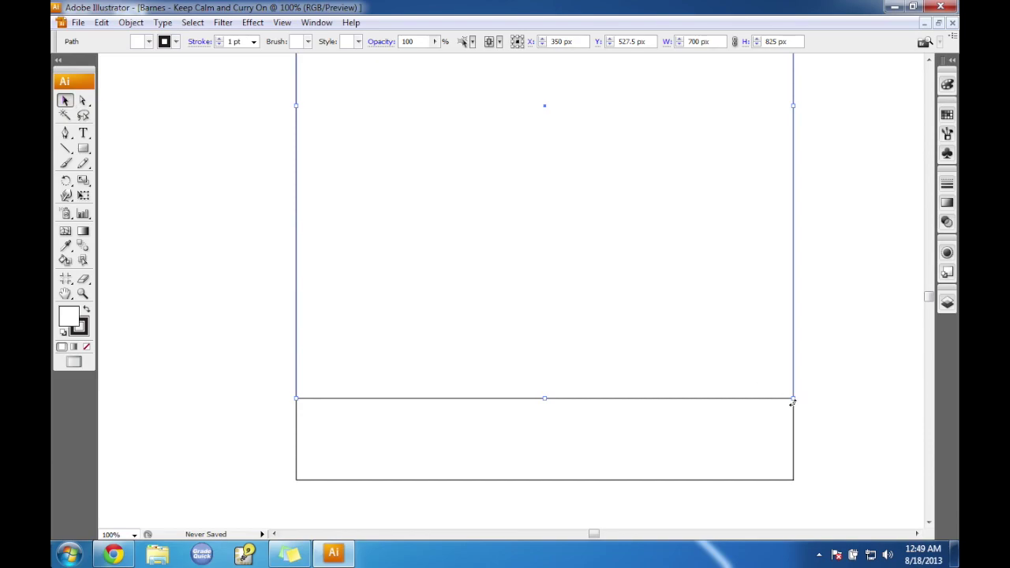
pyautogui.moveTo(792, 402); pyautogui.dragTo(794, 479)
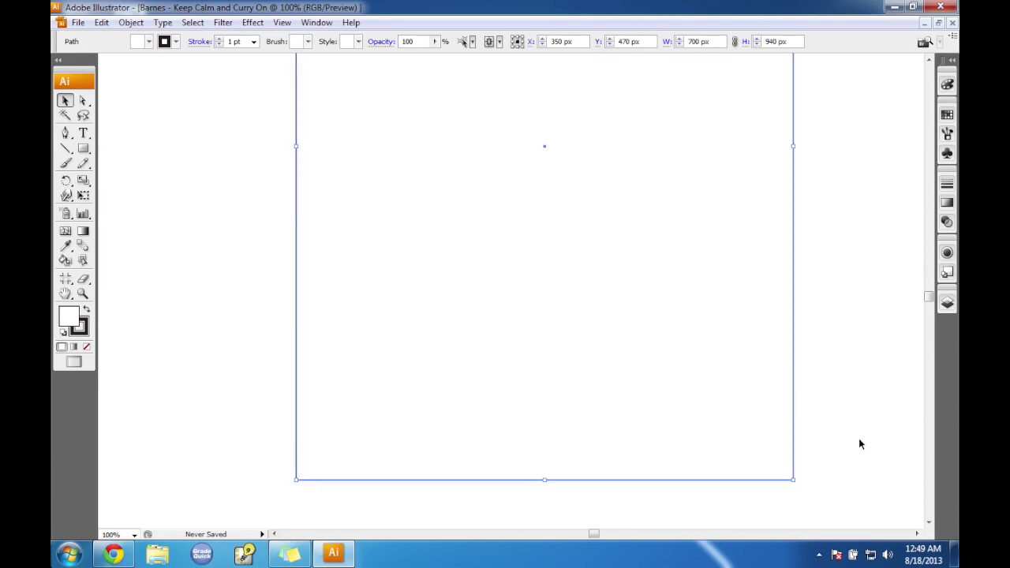
pyautogui.click(135, 535)
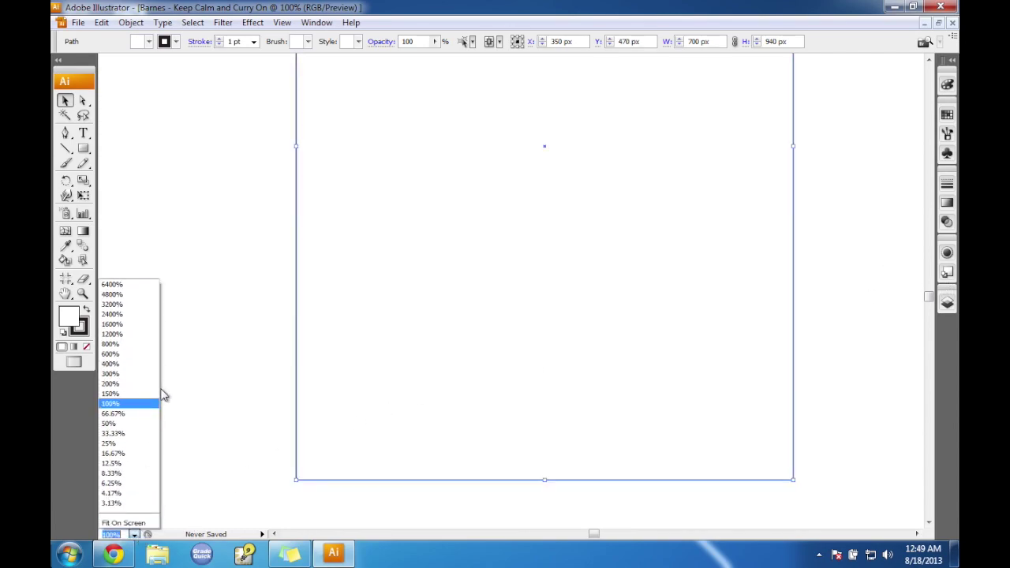
pyautogui.click(120, 415)
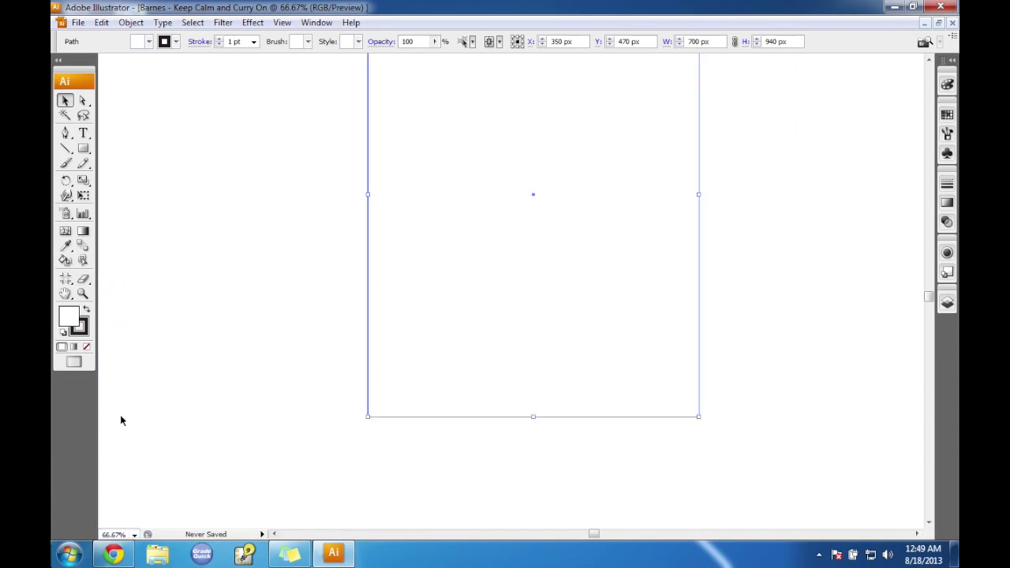
pyautogui.click(929, 61)
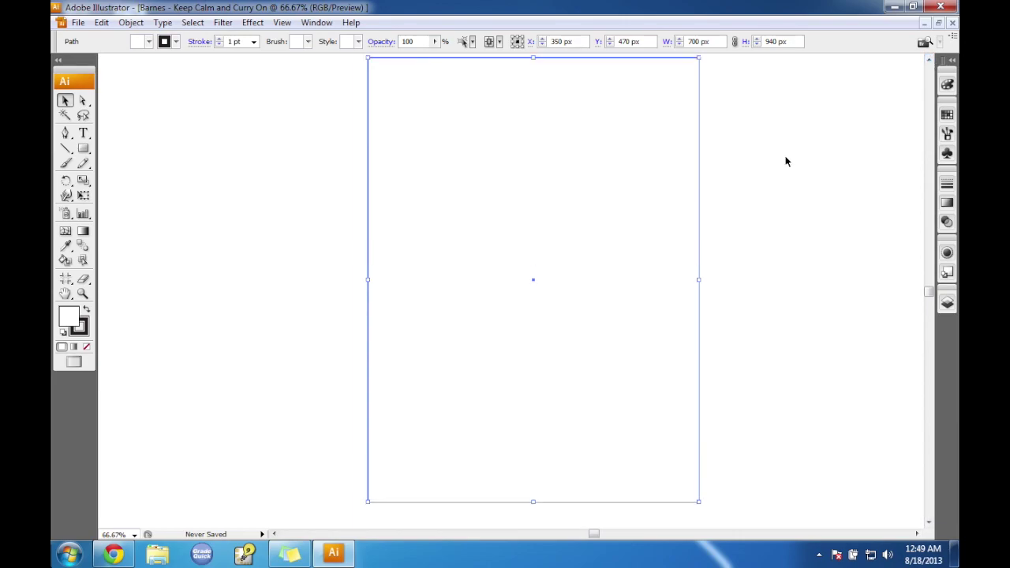
# Copy the mustard color code F9CE19 from Step Two of the Chrome tutorial and return to Illustrator.
pyautogui.click(114, 557)
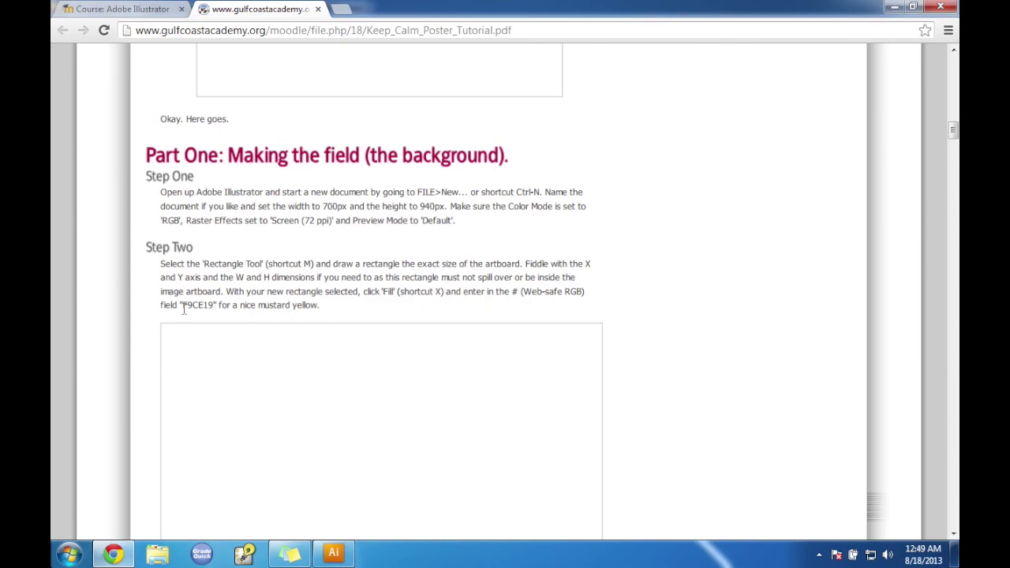
pyautogui.moveTo(183, 306); pyautogui.dragTo(211, 305)
pyautogui.hotkey('ctrl', 'c')
pyautogui.click(334, 555)
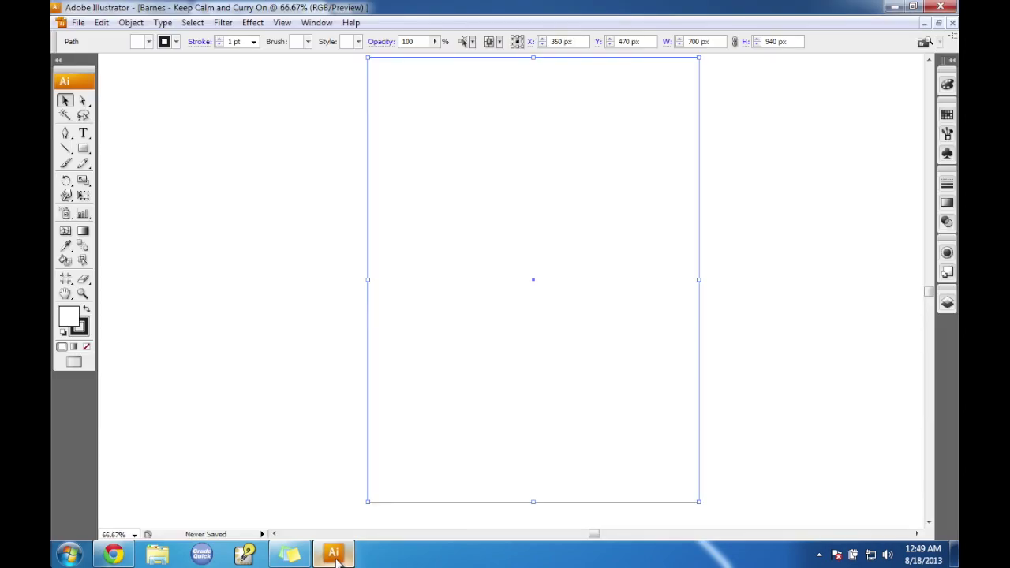
# Set the selected rectangle's fill color to hex F9CE19.
pyautogui.press('x')
pyautogui.click(79, 329)
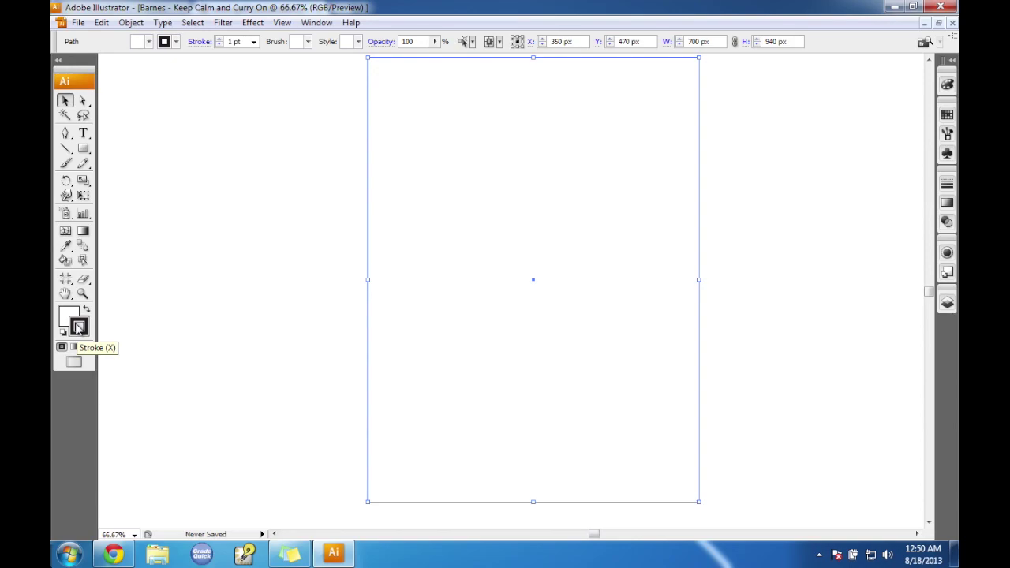
pyautogui.click(71, 316)
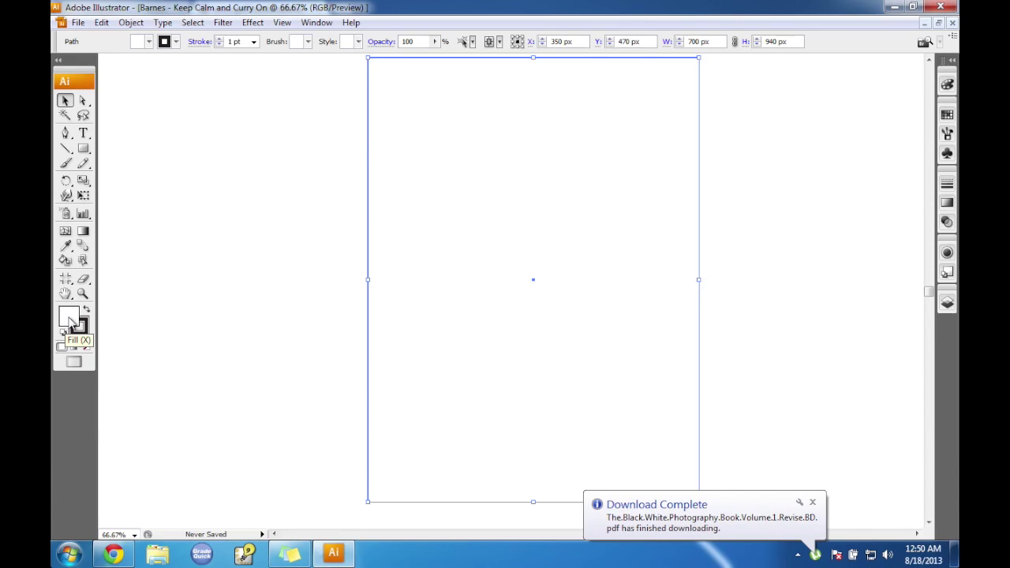
pyautogui.doubleClick(70, 324)
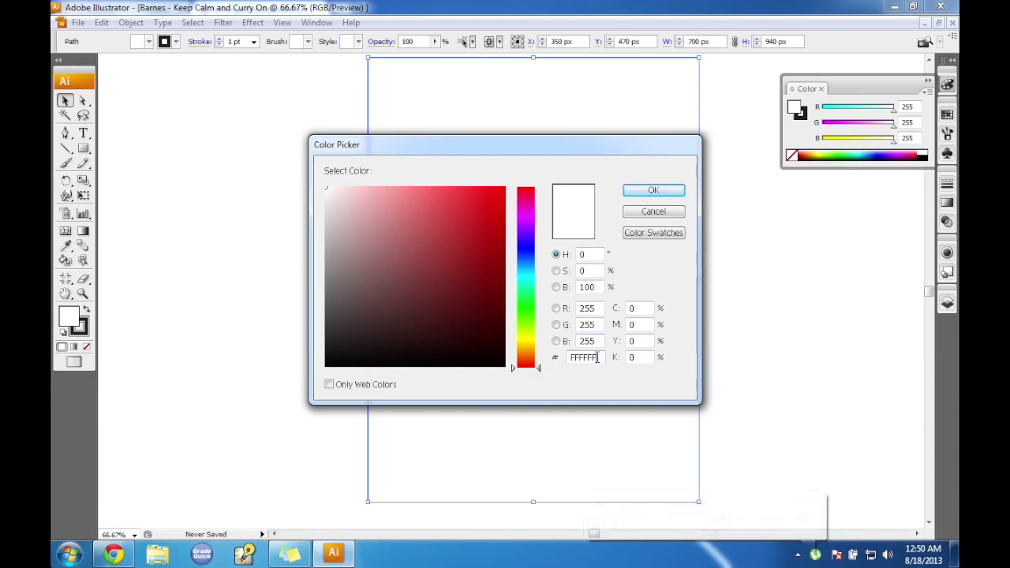
pyautogui.moveTo(597, 358); pyautogui.dragTo(573, 358)
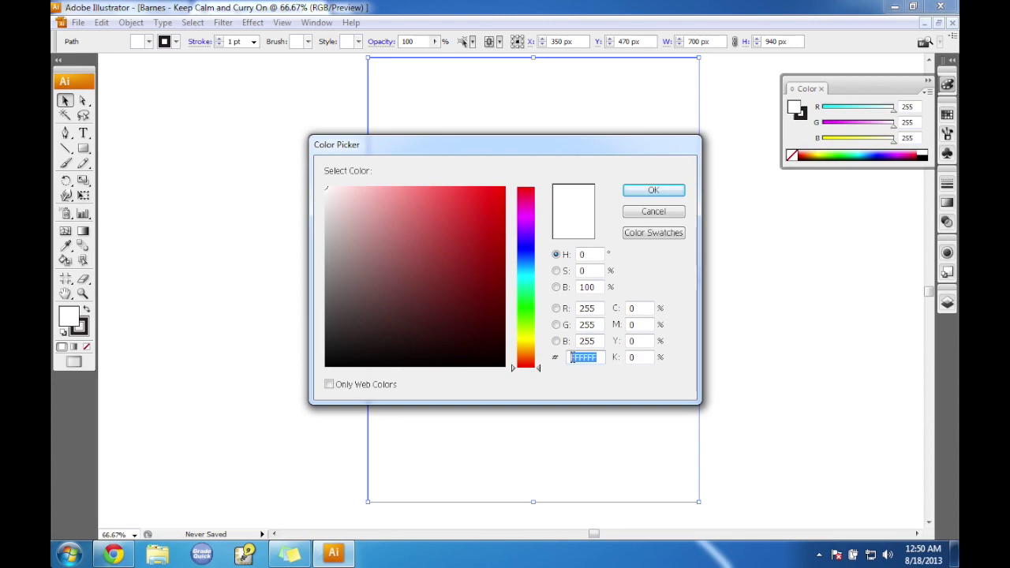
pyautogui.hotkey('ctrl', 'v')
pyautogui.click(603, 308)
pyautogui.press('Return')
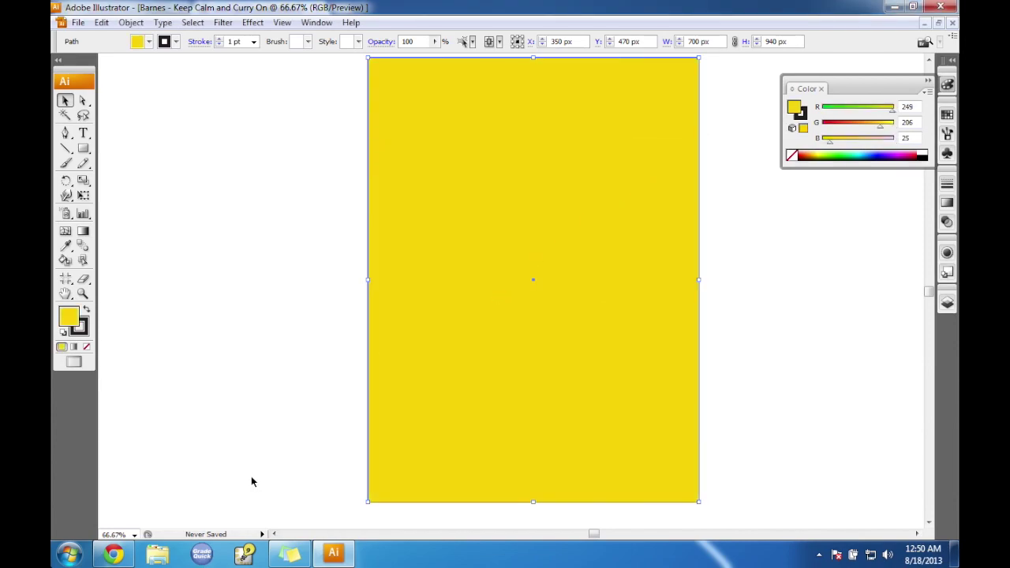
# Switch to the Chrome tutorial, read Step Three, copy its stroke color code F9CE19, and return to Illustrator.
pyautogui.click(115, 554)
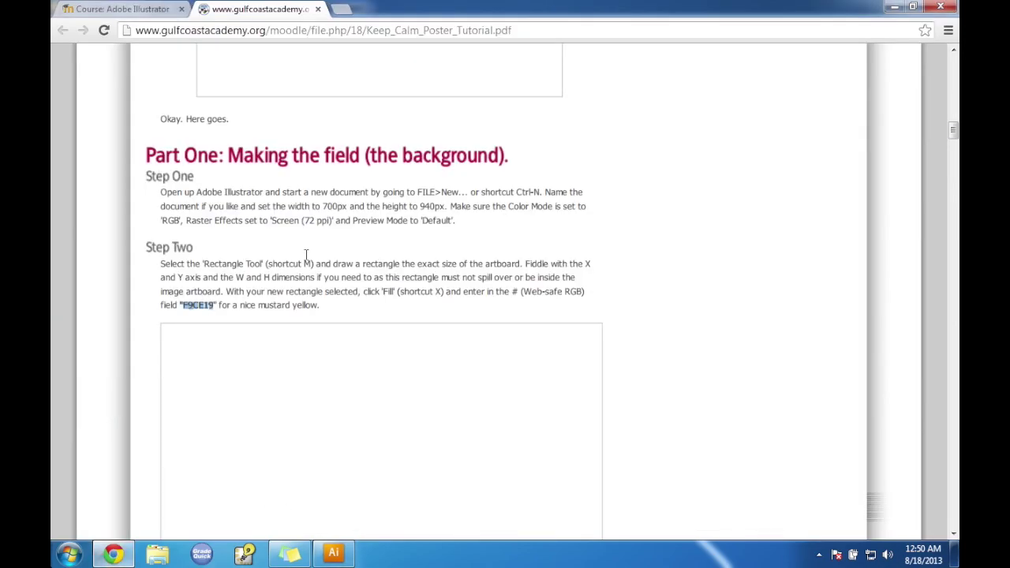
pyautogui.click(249, 298)
pyautogui.scroll(-3, 699, 347)
pyautogui.scroll(-5, 699, 349)
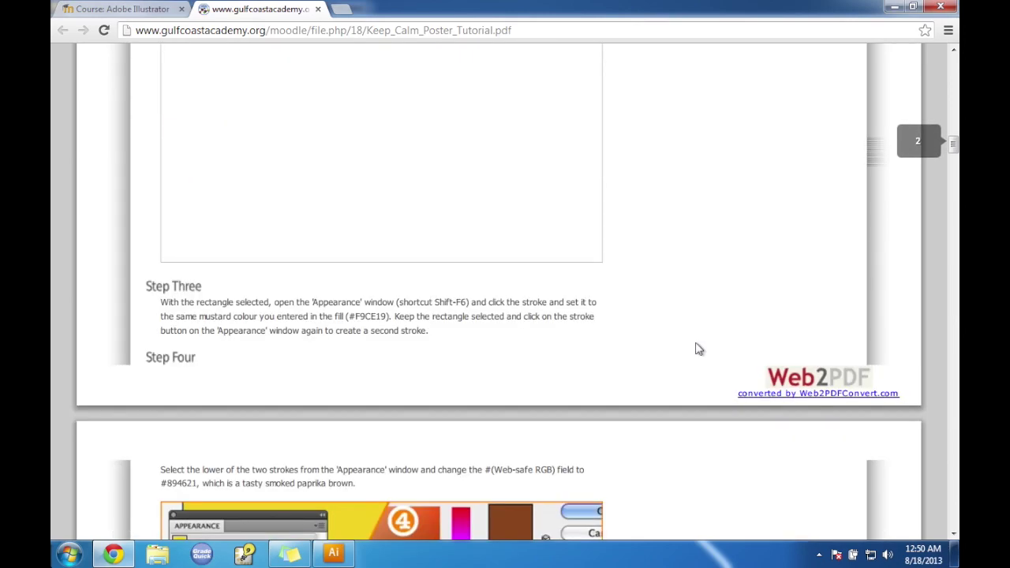
pyautogui.scroll(-2, 700, 349)
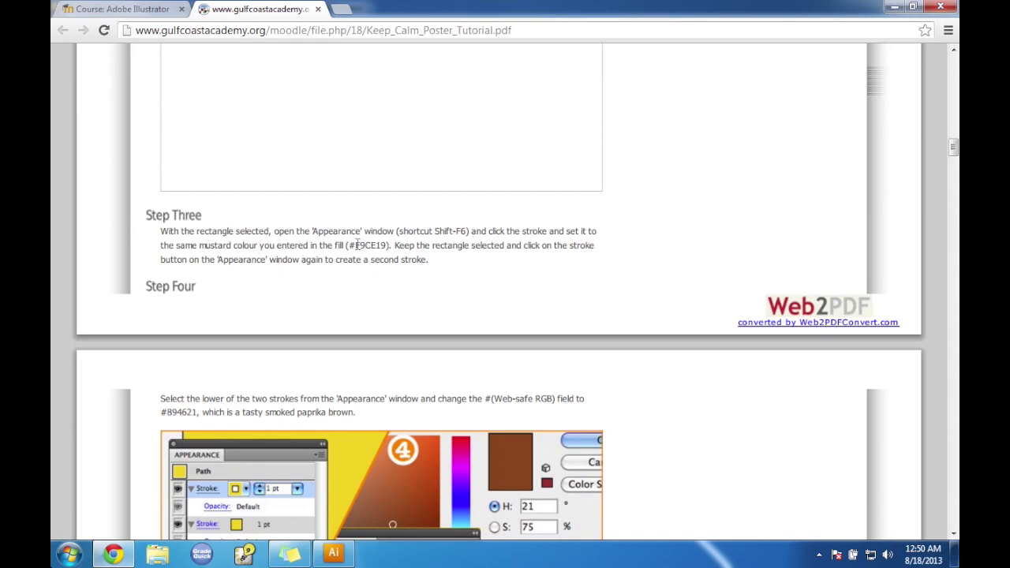
pyautogui.moveTo(349, 245)
pyautogui.mouseDown()
pyautogui.moveTo(386, 246)
pyautogui.moveTo(358, 245)
pyautogui.mouseUp()
pyautogui.rightClick(368, 247)
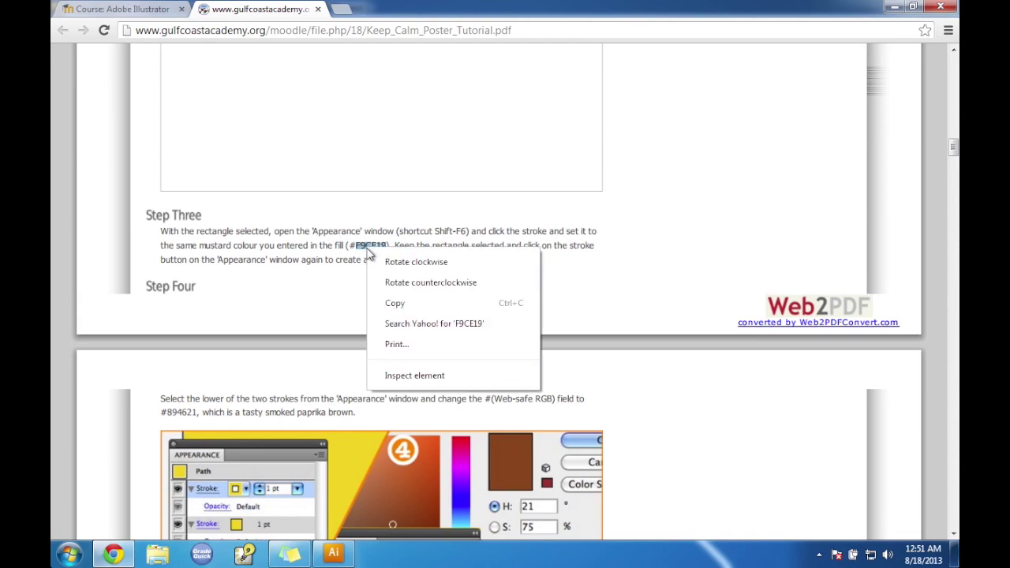
pyautogui.click(397, 301)
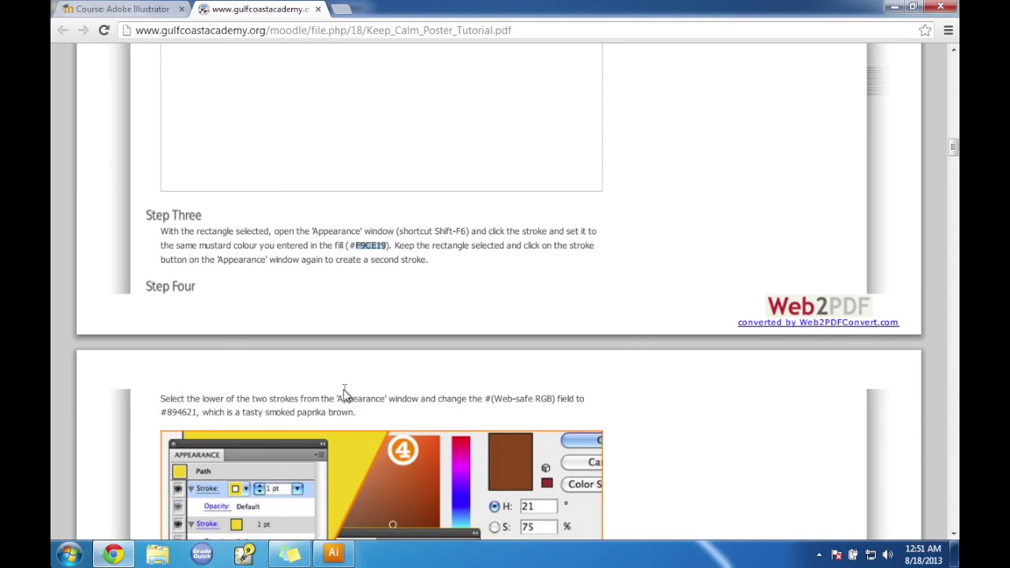
pyautogui.click(333, 552)
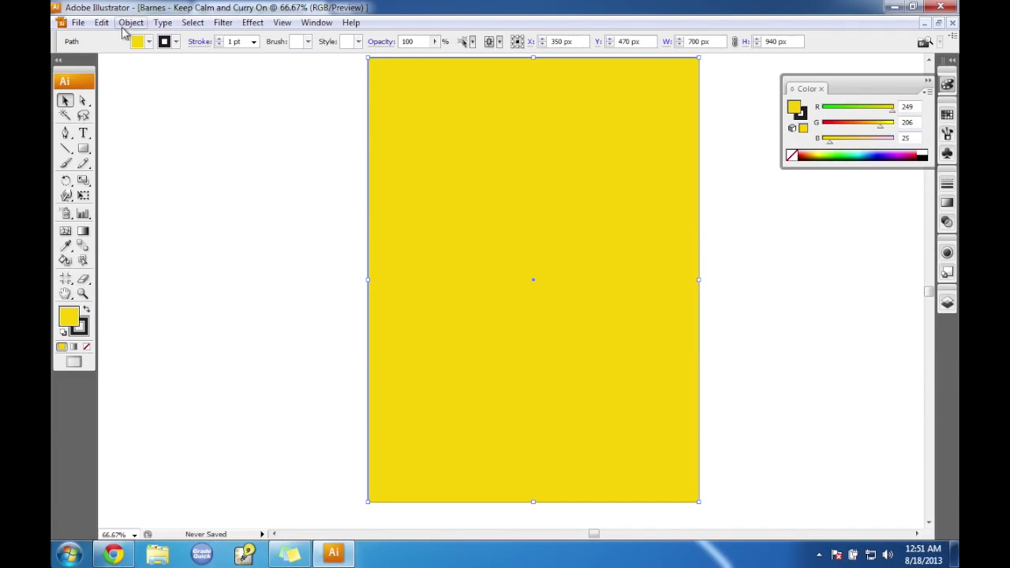
pyautogui.click(946, 86)
pyautogui.click(945, 87)
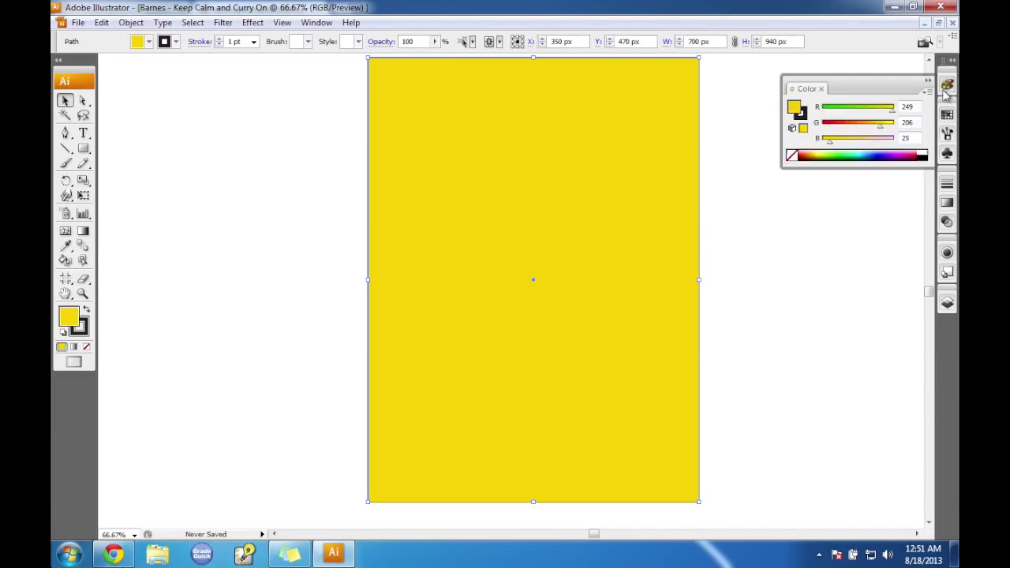
# Set the selected rectangle's stroke color to hex F9CE19.
pyautogui.doubleClick(805, 117)
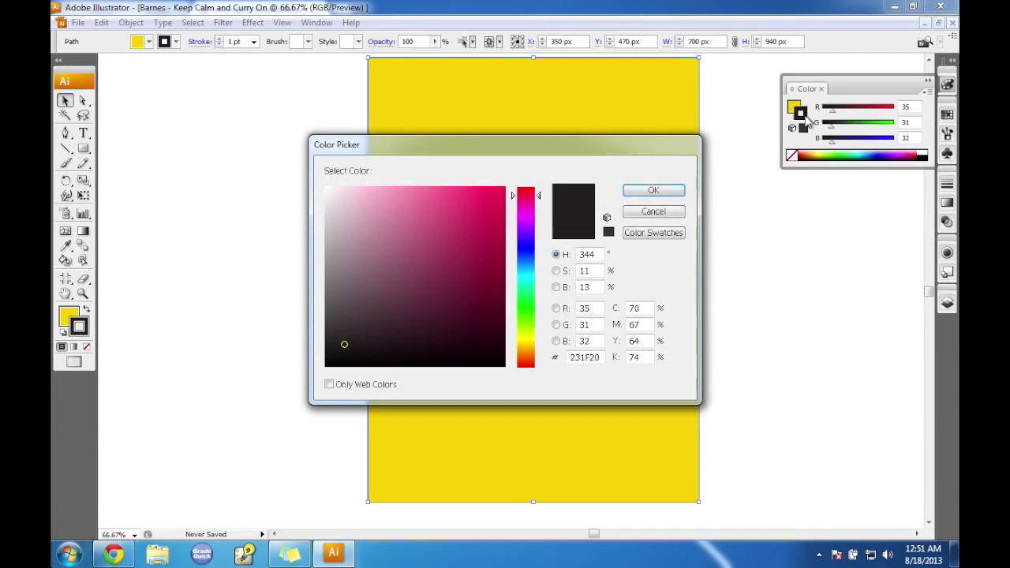
pyautogui.moveTo(602, 358); pyautogui.dragTo(548, 365)
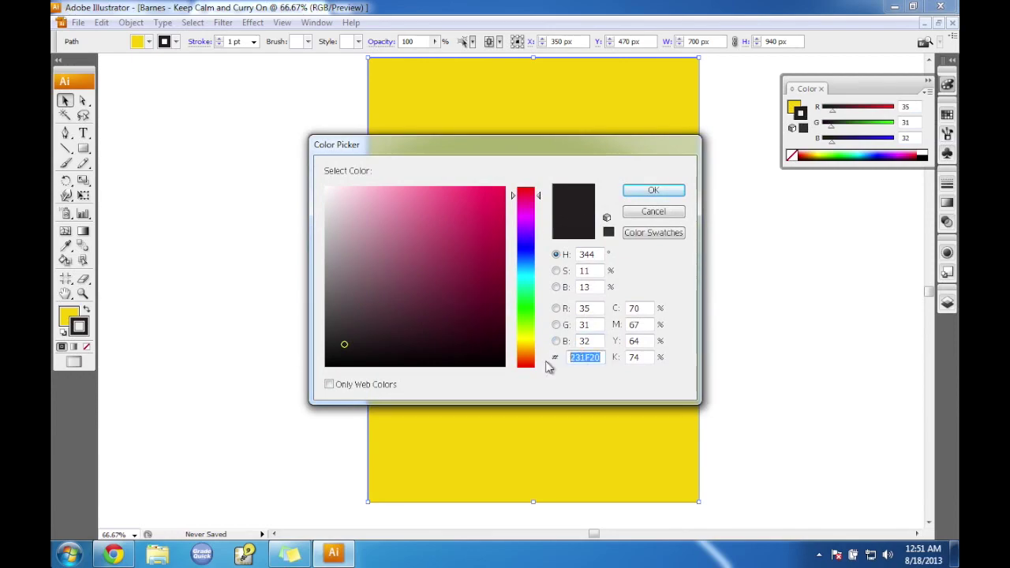
pyautogui.hotkey('ctrl', 'v')
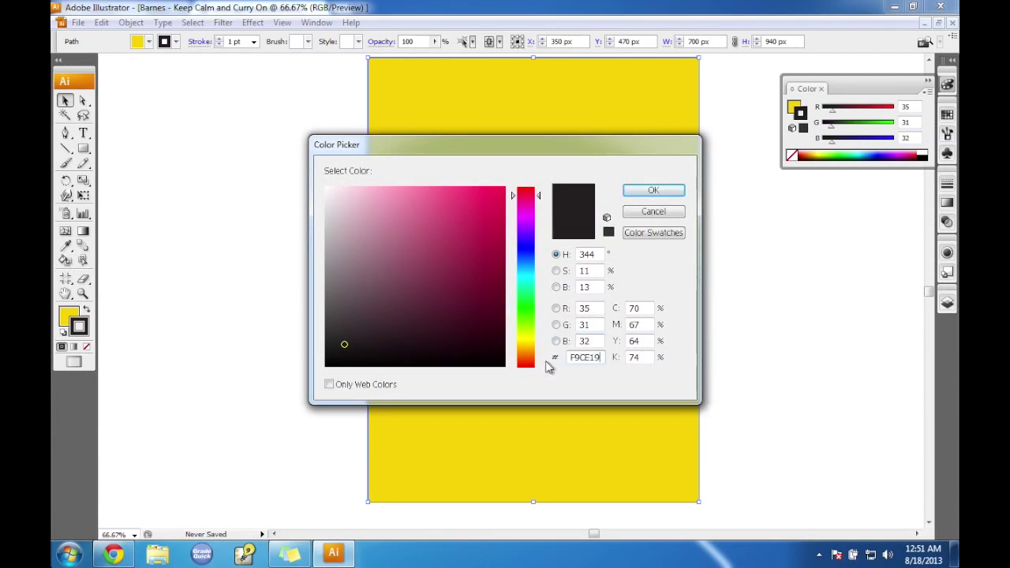
pyautogui.click(654, 190)
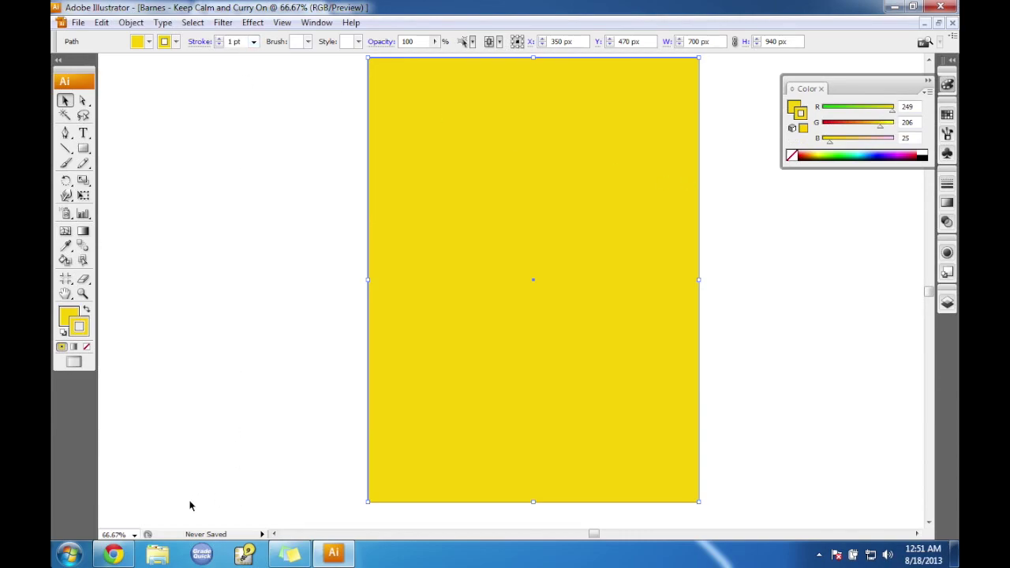
# Switch to the Chrome tutorial, read the rest of Step Three about creating a second stroke, and return to Illustrator.
pyautogui.click(121, 556)
pyautogui.click(342, 274)
pyautogui.scroll(-2, 342, 274)
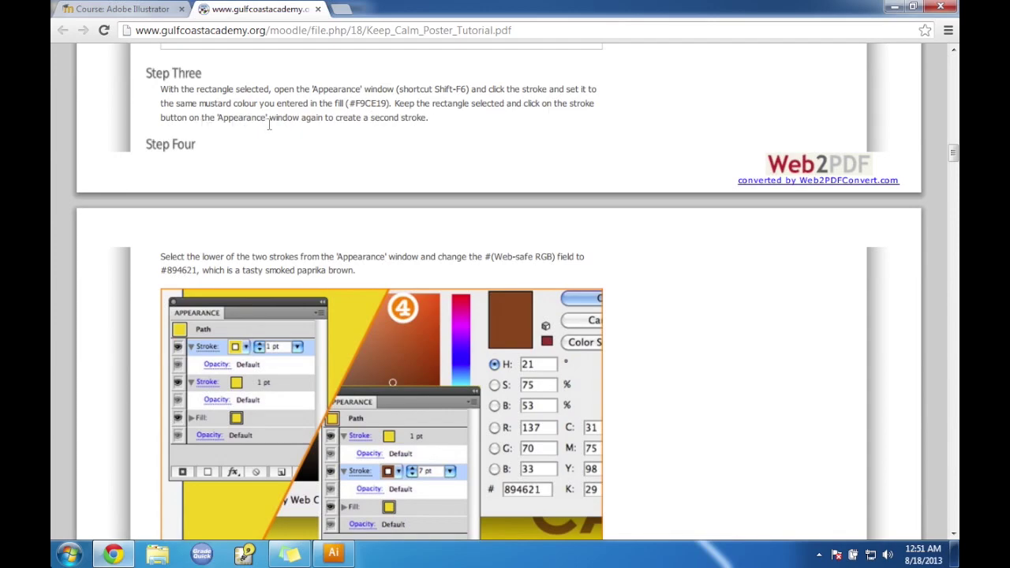
pyautogui.click(894, 10)
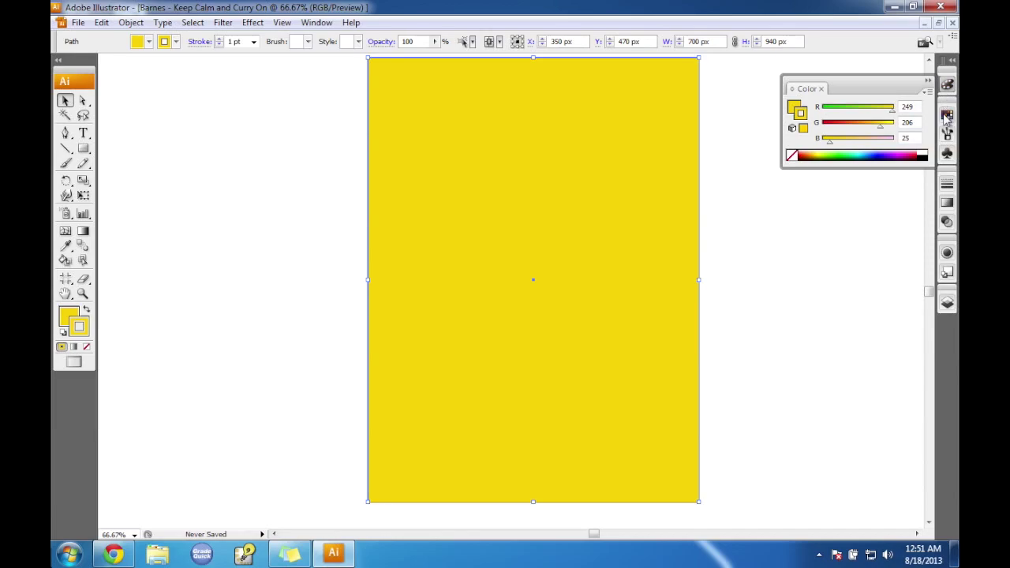
pyautogui.click(948, 223)
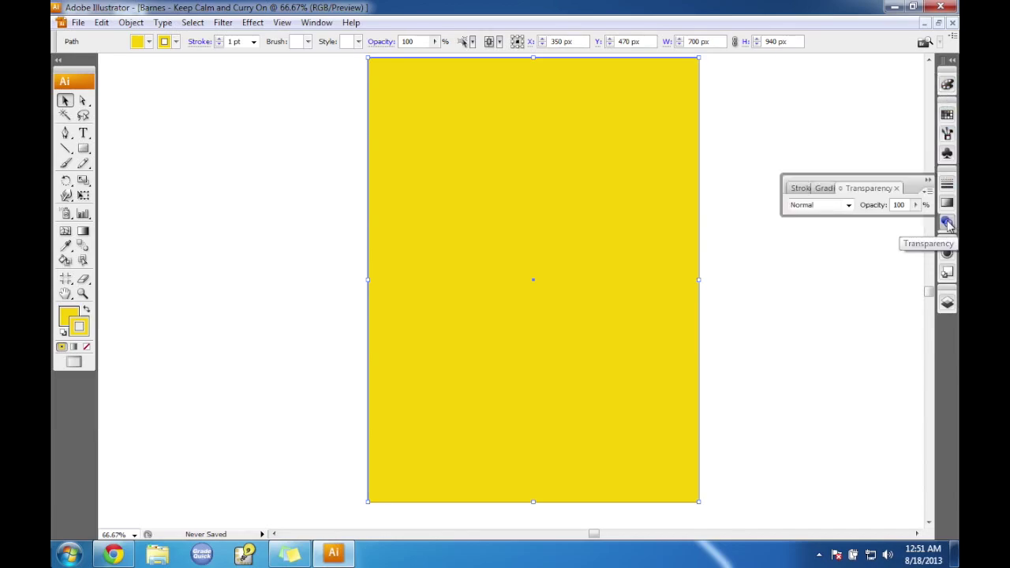
pyautogui.click(799, 189)
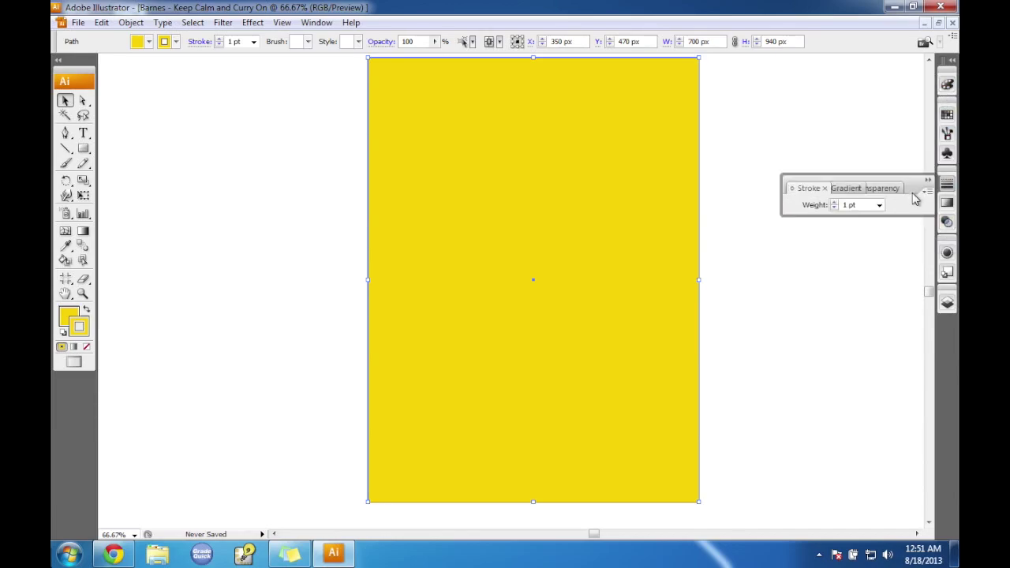
pyautogui.click(947, 223)
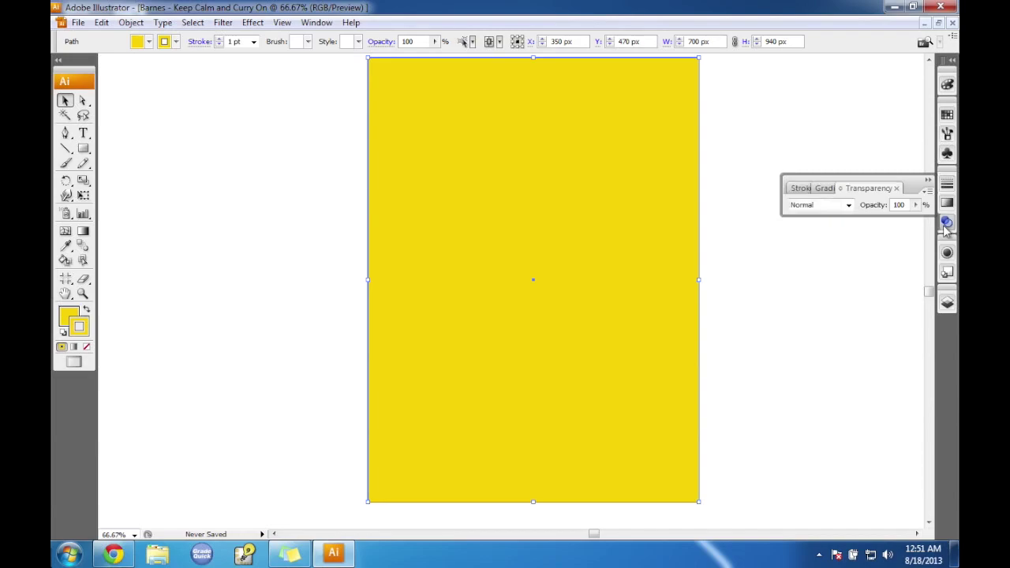
pyautogui.click(796, 189)
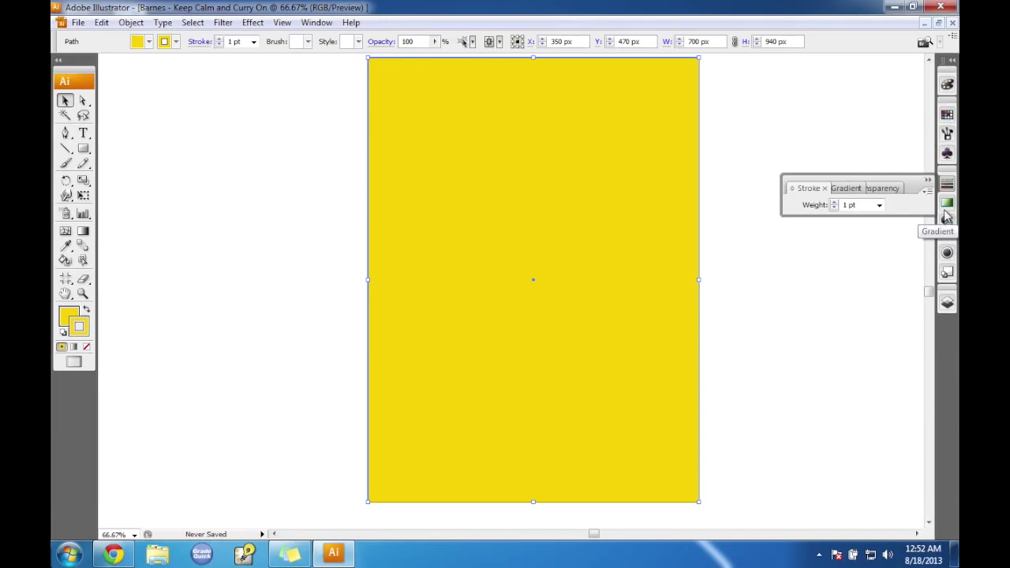
# Duplicate the rectangle's existing stroke in its Appearance settings to give it a second mustard stroke.
pyautogui.click(946, 253)
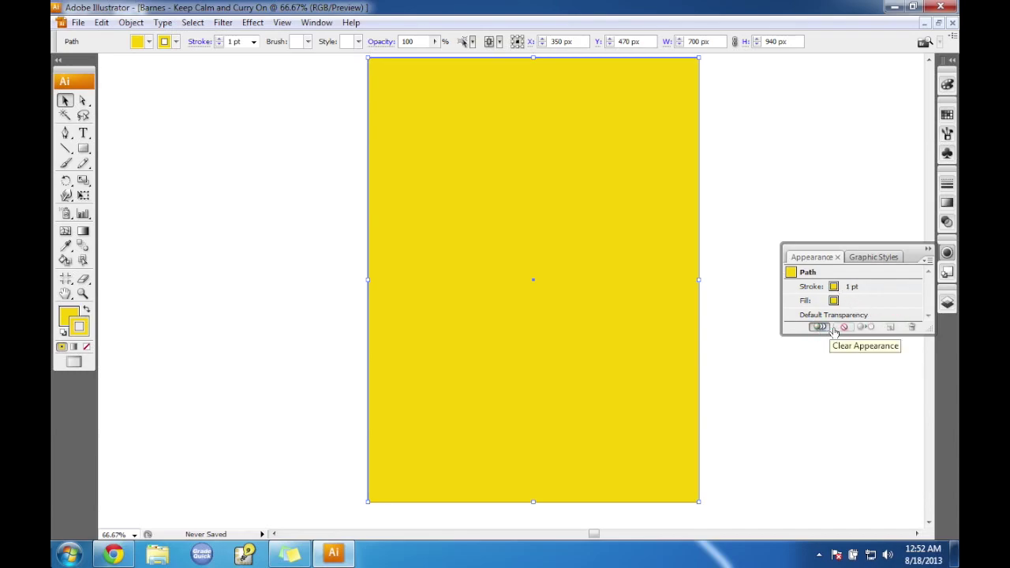
pyautogui.click(853, 287)
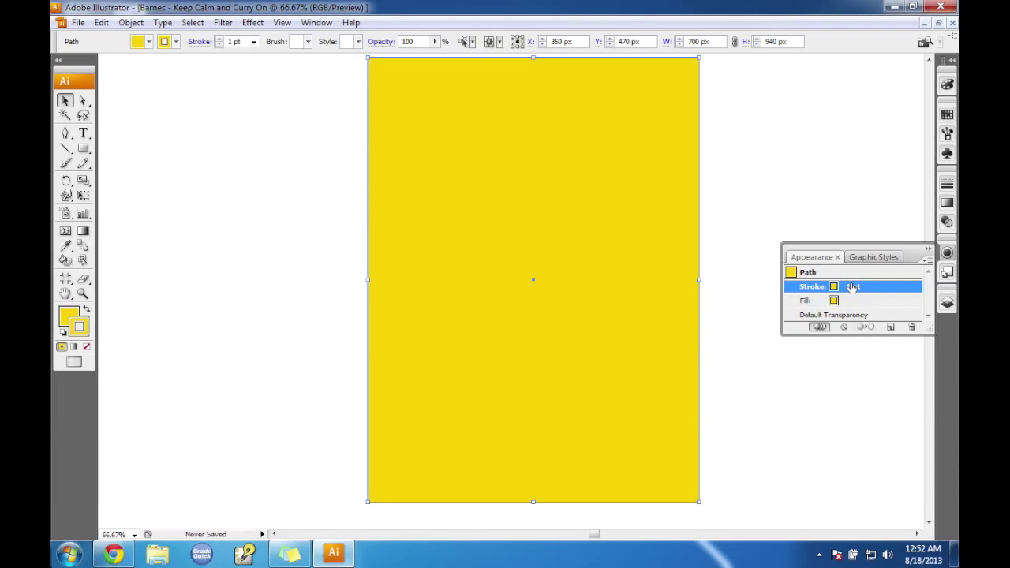
pyautogui.click(891, 328)
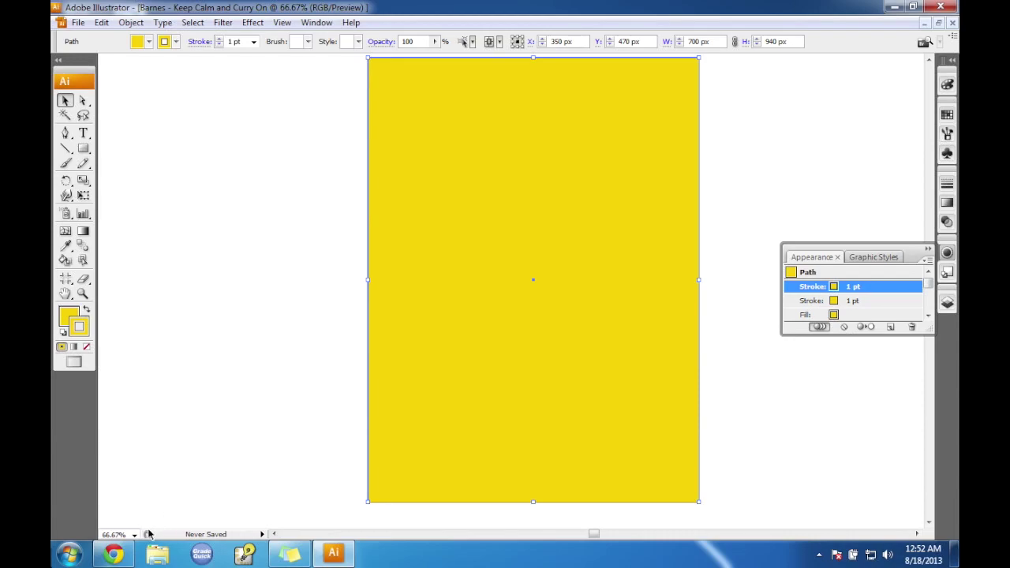
# Copy the paprika brown color code 894621 from Step Four of the Chrome tutorial and return to Illustrator.
pyautogui.click(115, 555)
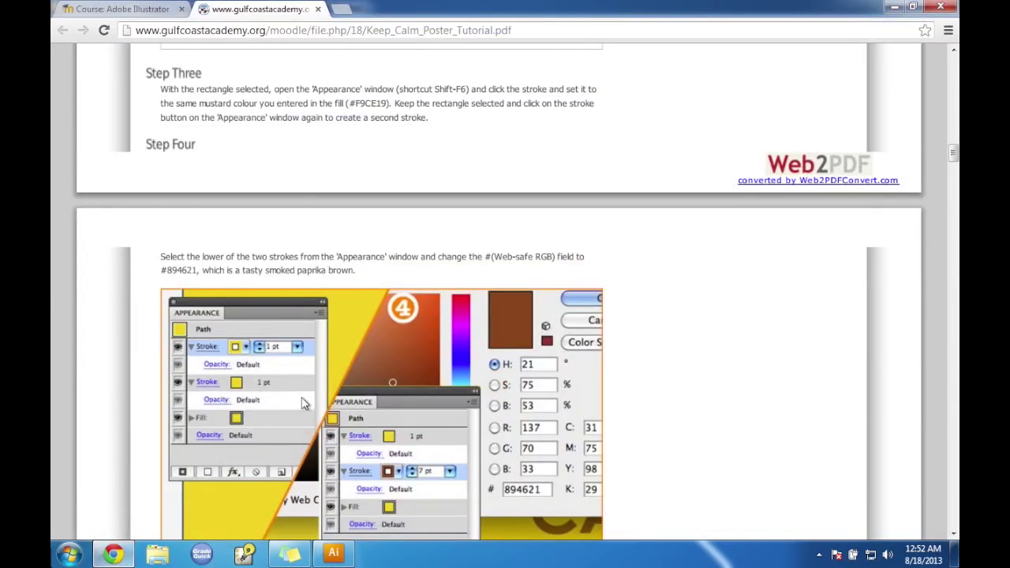
pyautogui.scroll(-1, 368, 133)
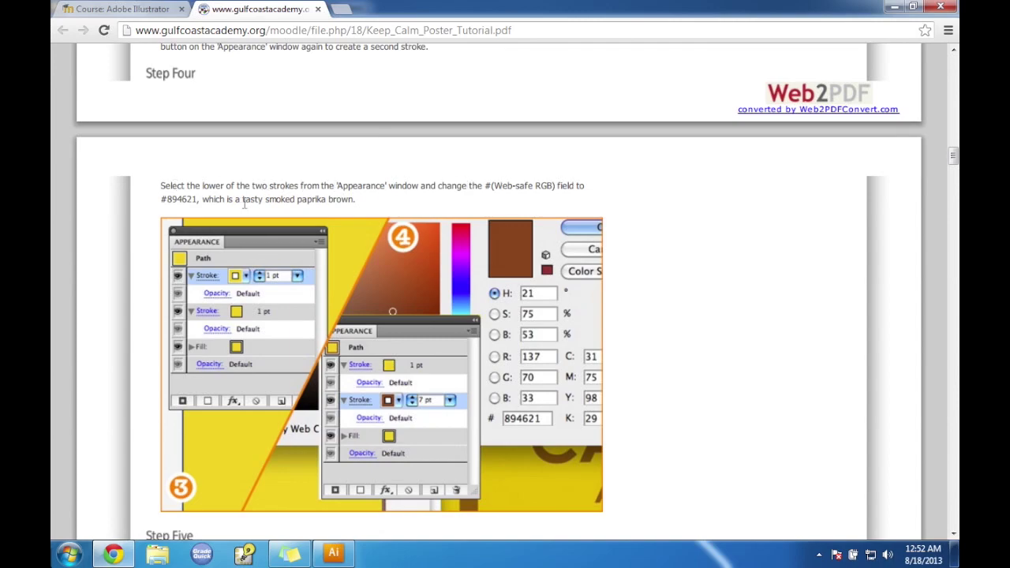
pyautogui.moveTo(167, 199)
pyautogui.mouseDown()
pyautogui.moveTo(198, 201)
pyautogui.moveTo(168, 200)
pyautogui.mouseUp()
pyautogui.hotkey('ctrl', 'c')
pyautogui.click(195, 203)
pyautogui.moveTo(348, 552)
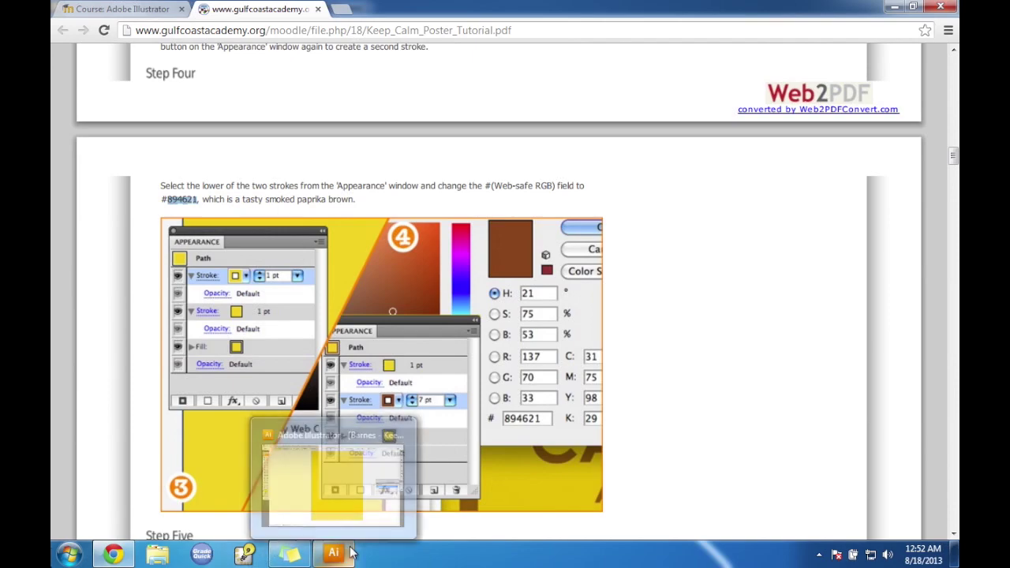
pyautogui.click(351, 552)
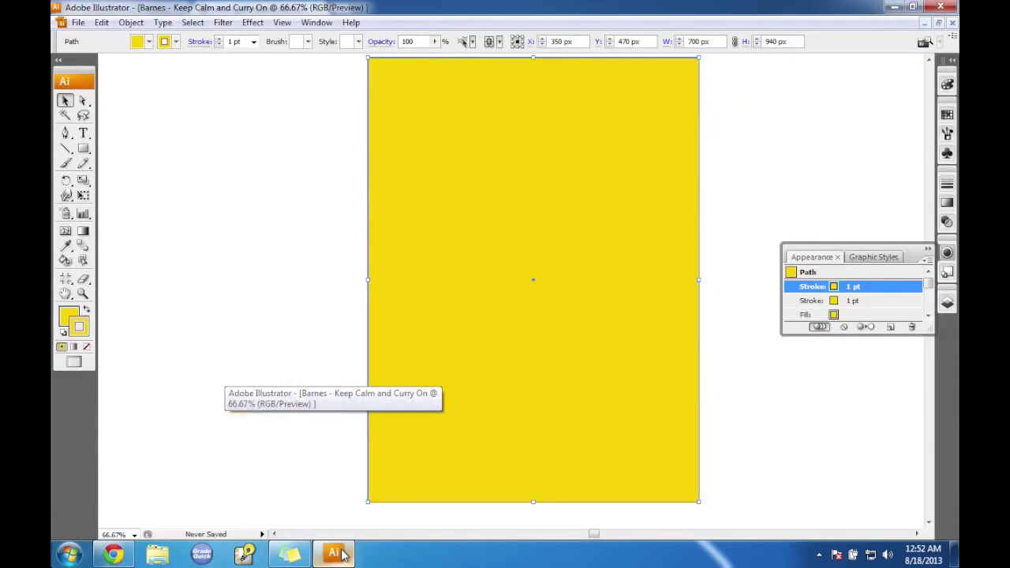
# Set the color of the rectangle's lower stroke to hex 894621.
pyautogui.click(843, 303)
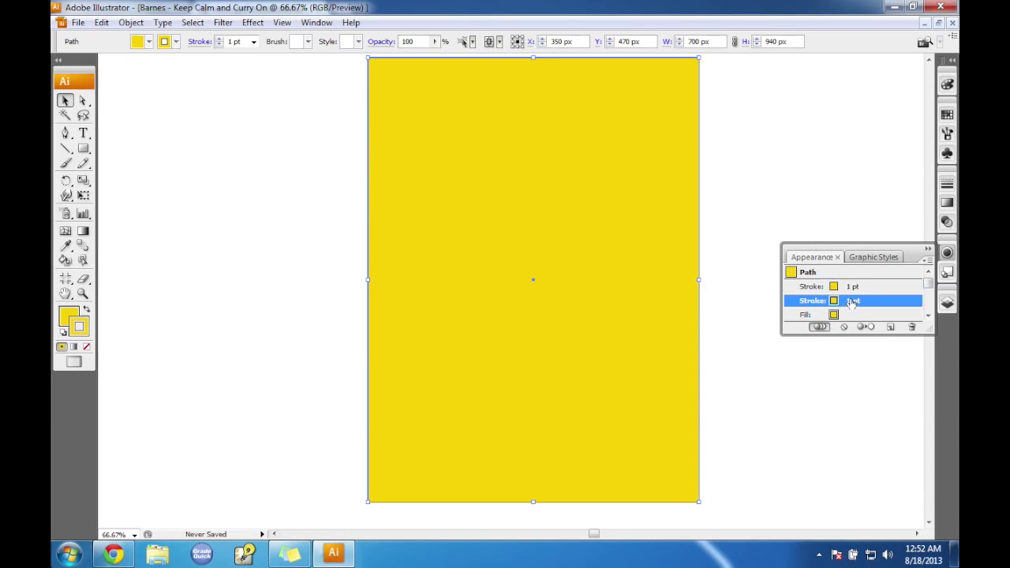
pyautogui.press('F6')
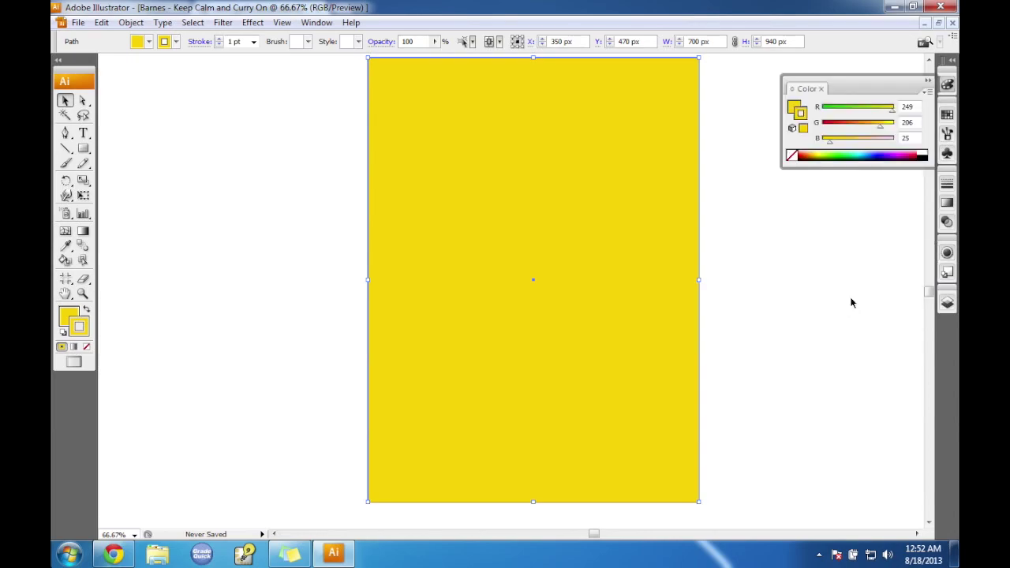
pyautogui.doubleClick(803, 113)
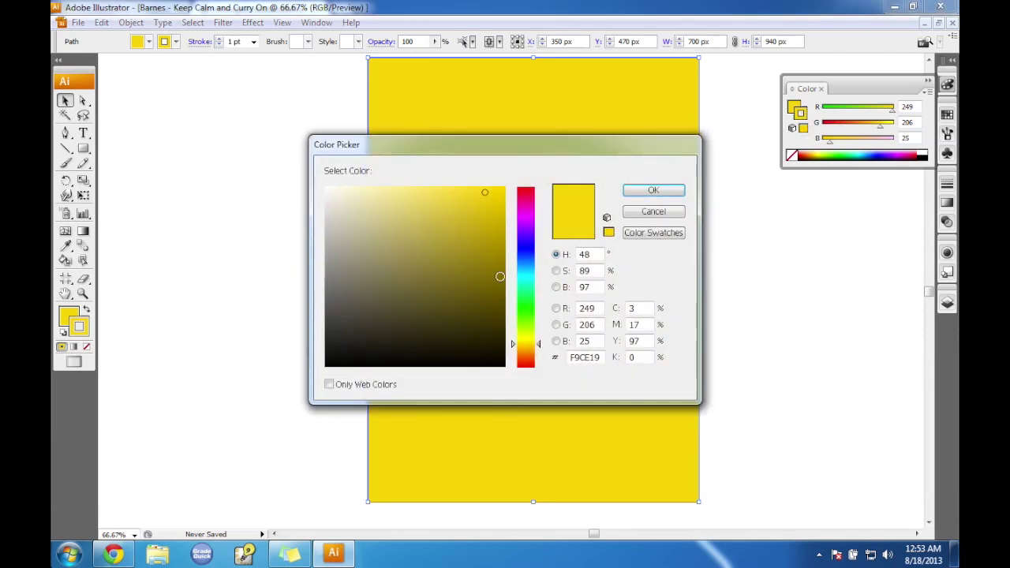
pyautogui.moveTo(604, 357); pyautogui.dragTo(521, 364)
pyautogui.hotkey('ctrl', 'v')
pyautogui.click(654, 190)
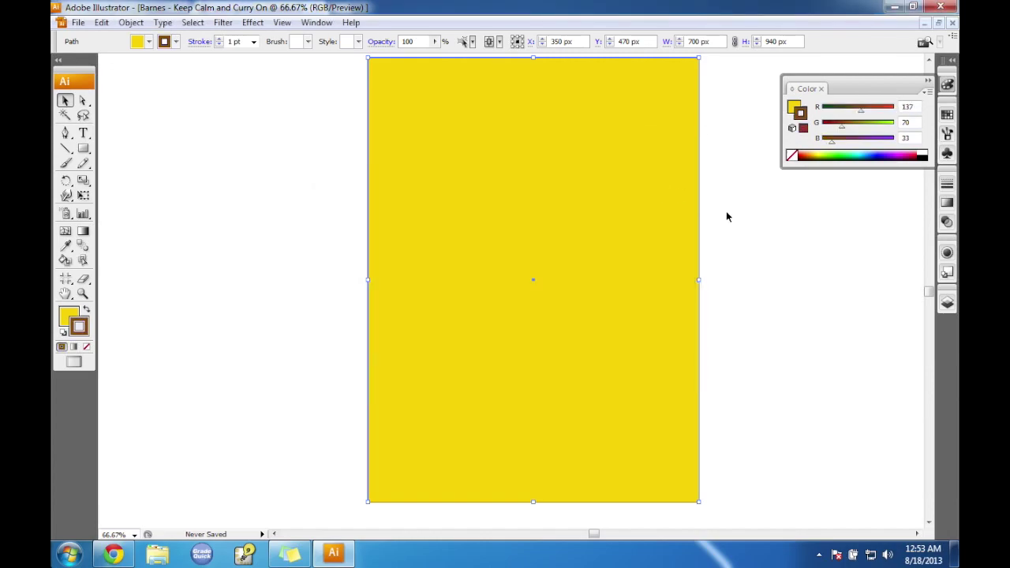
# Switch to the Chrome tutorial, read the stroke weight and alignment instructions in Step Five, and return to Illustrator.
pyautogui.click(114, 554)
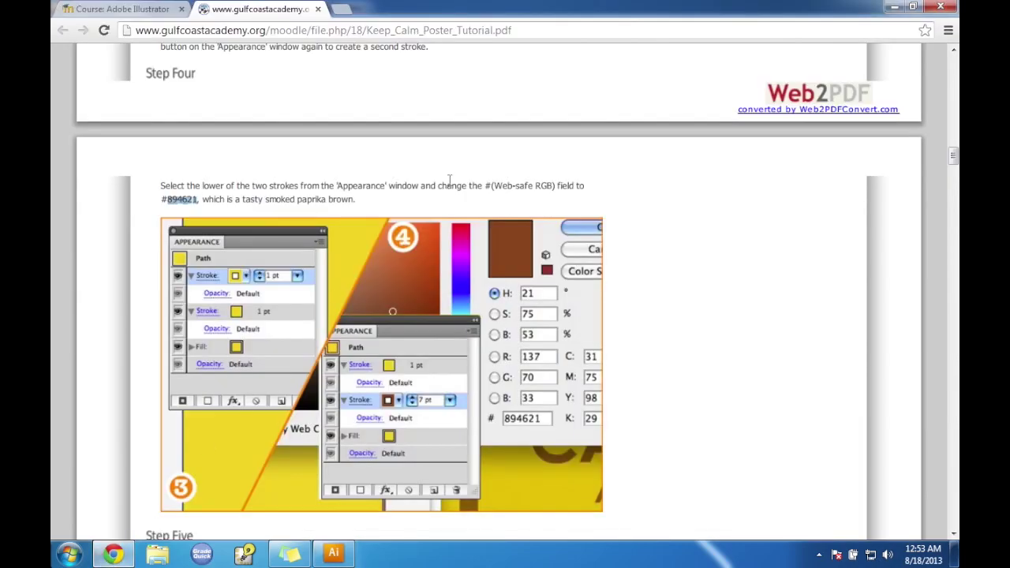
pyautogui.scroll(-1, 661, 294)
pyautogui.scroll(-2, 661, 294)
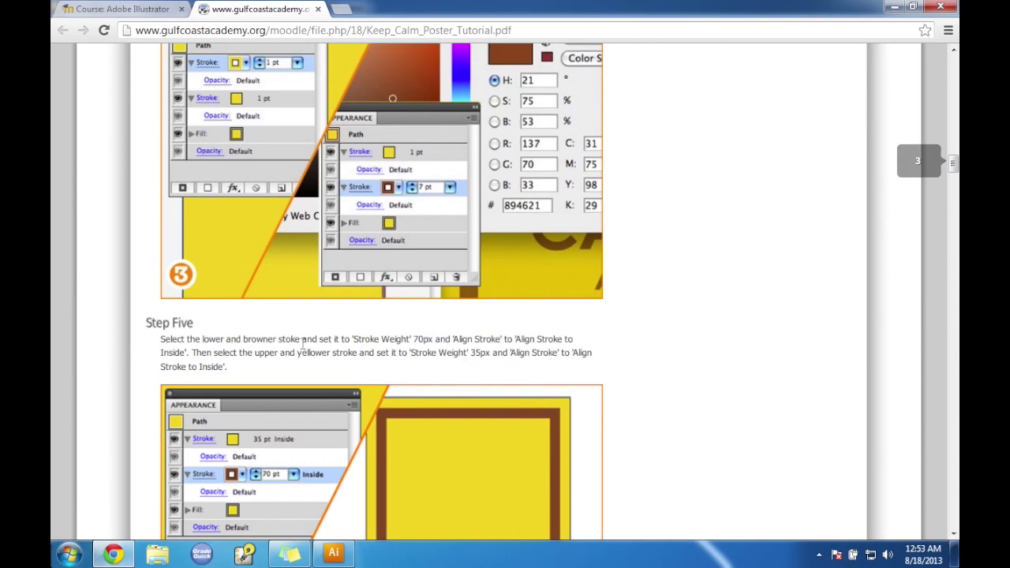
pyautogui.scroll(-1, 304, 350)
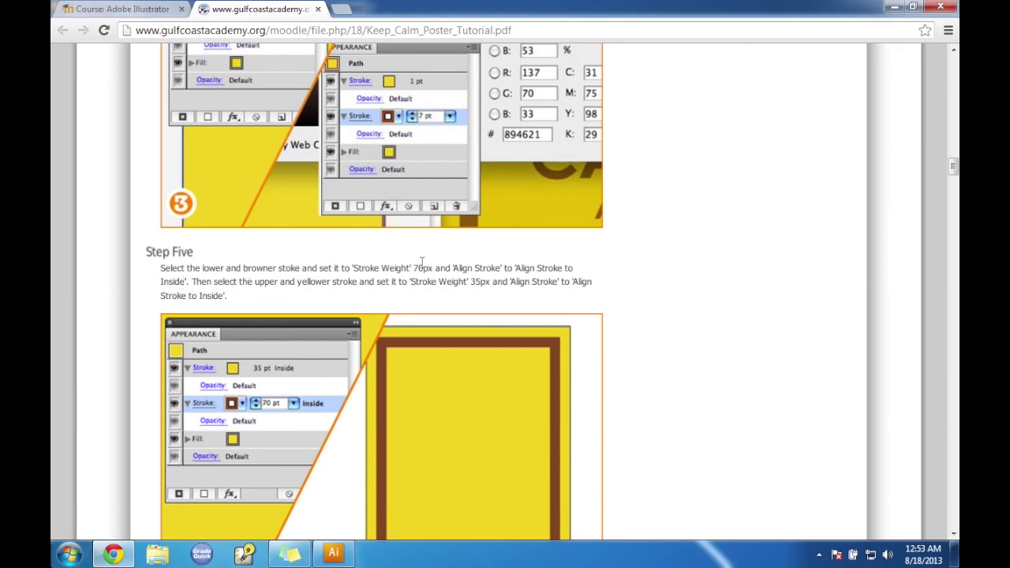
pyautogui.click(331, 554)
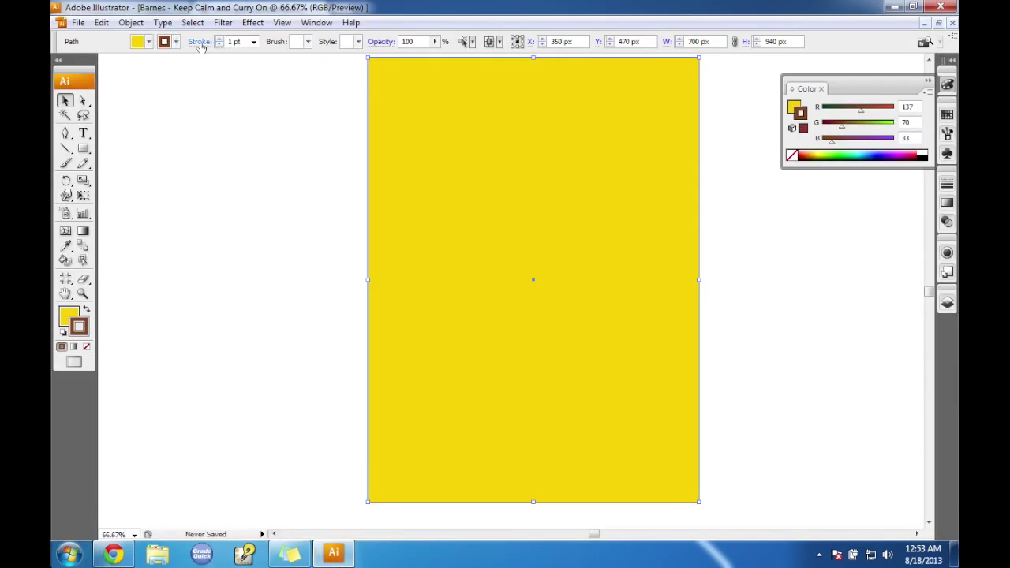
# Give the brown lower stroke a weight of 70 pt aligned to the inside, and reselect the rectangle.
pyautogui.click(200, 42)
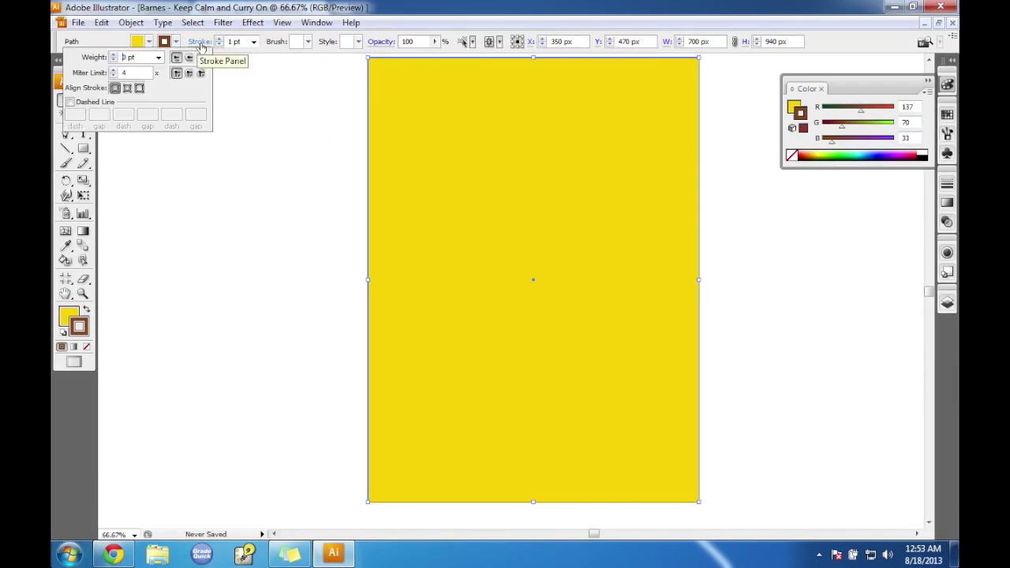
pyautogui.moveTo(139, 57); pyautogui.dragTo(113, 62)
pyautogui.write('70')
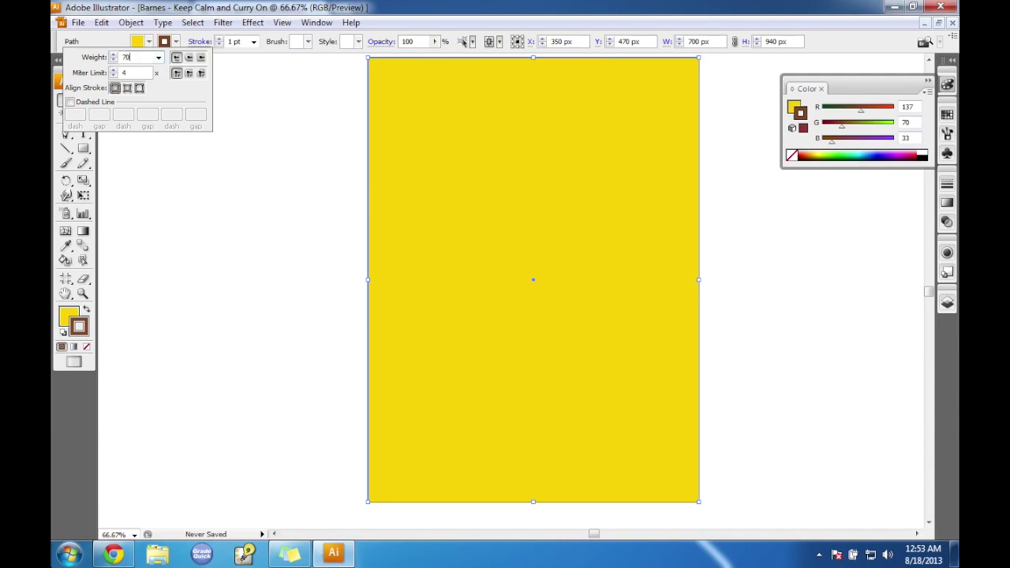
pyautogui.click(127, 88)
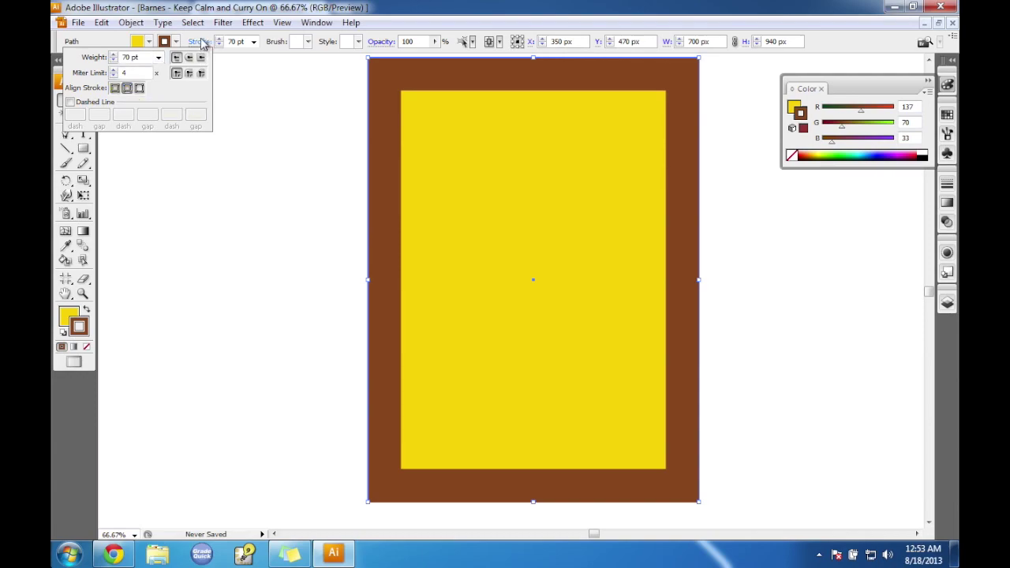
pyautogui.click(259, 125)
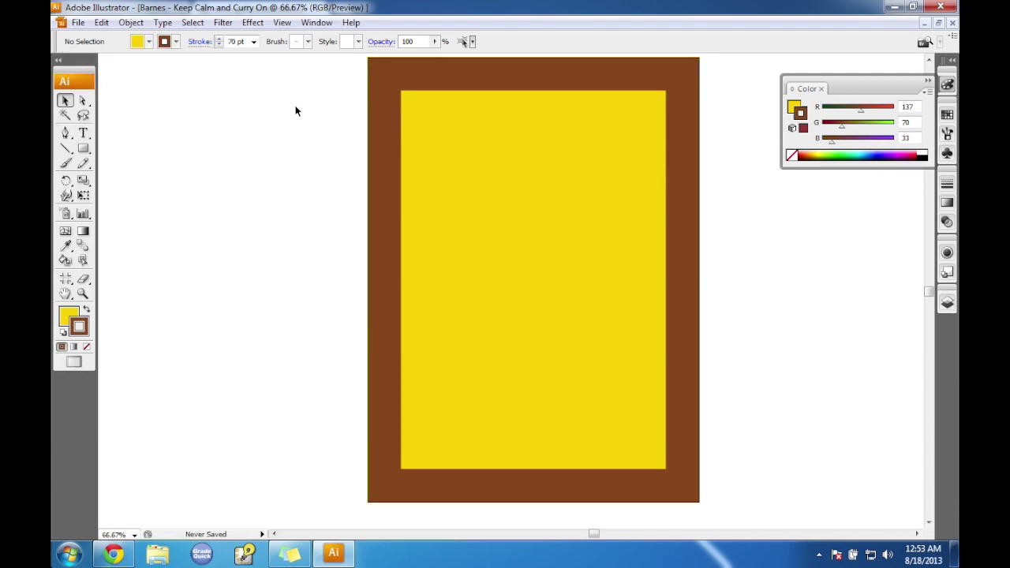
pyautogui.click(506, 169)
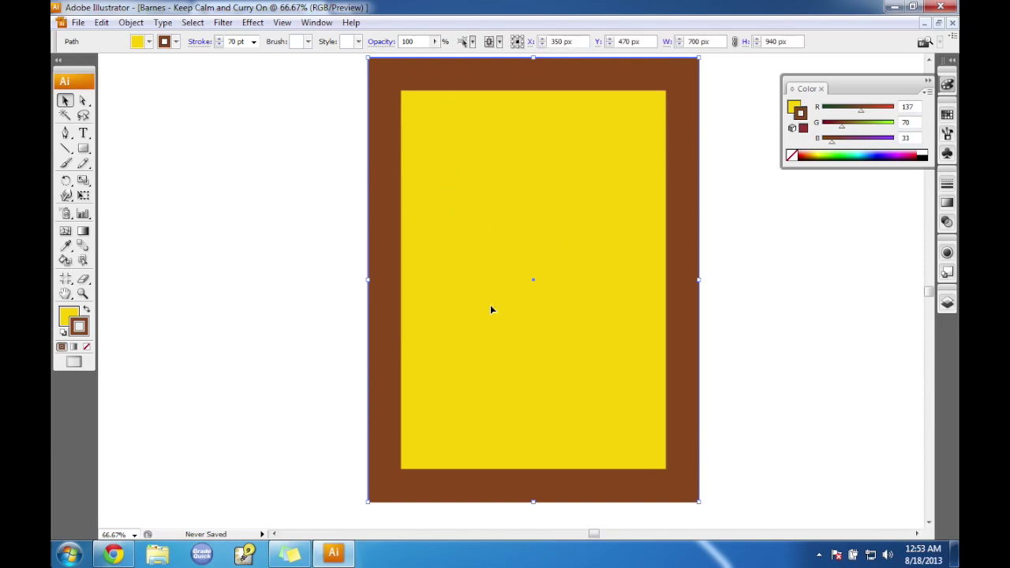
# Check Step Five in the Chrome tutorial, return to Illustrator, and give the upper yellow stroke a 35 pt weight aligned to the inside.
pyautogui.click(99, 556)
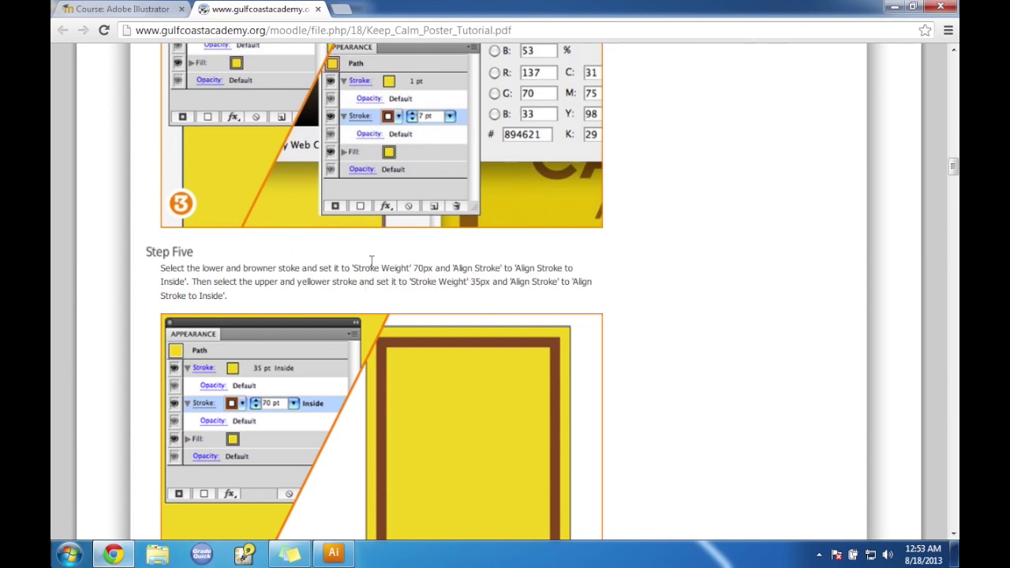
pyautogui.click(333, 553)
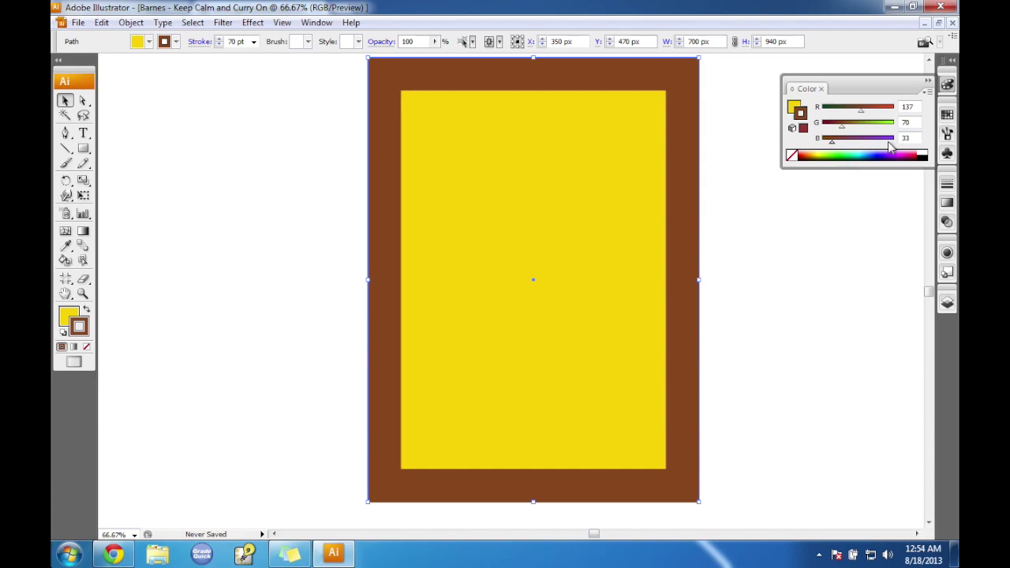
pyautogui.click(948, 253)
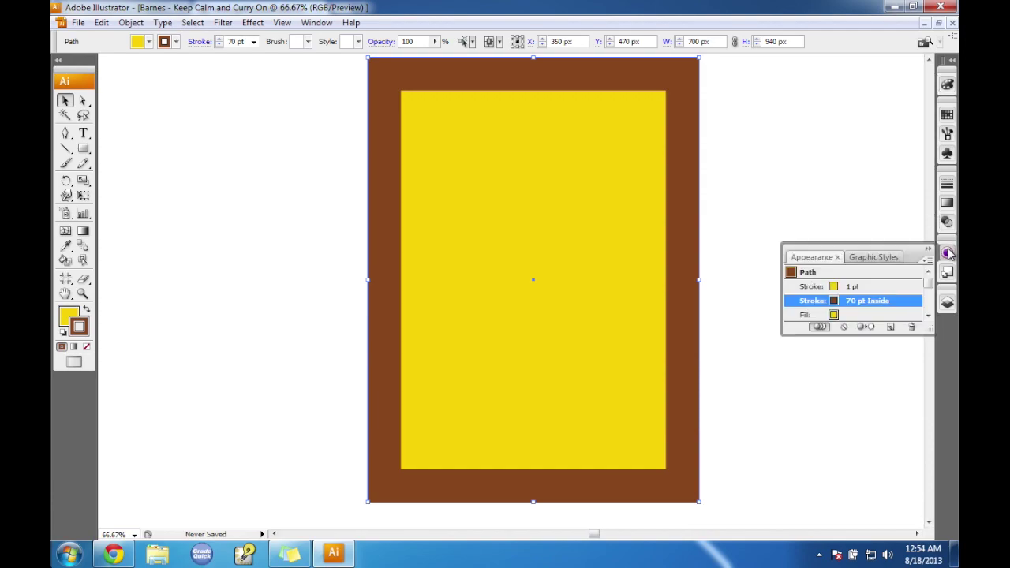
pyautogui.click(871, 287)
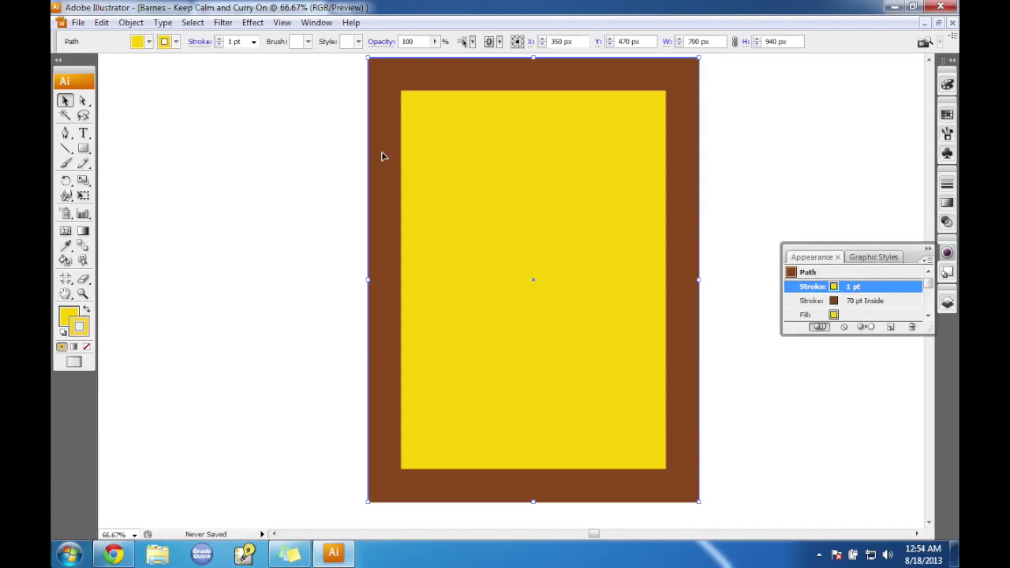
pyautogui.click(193, 45)
pyautogui.write('35')
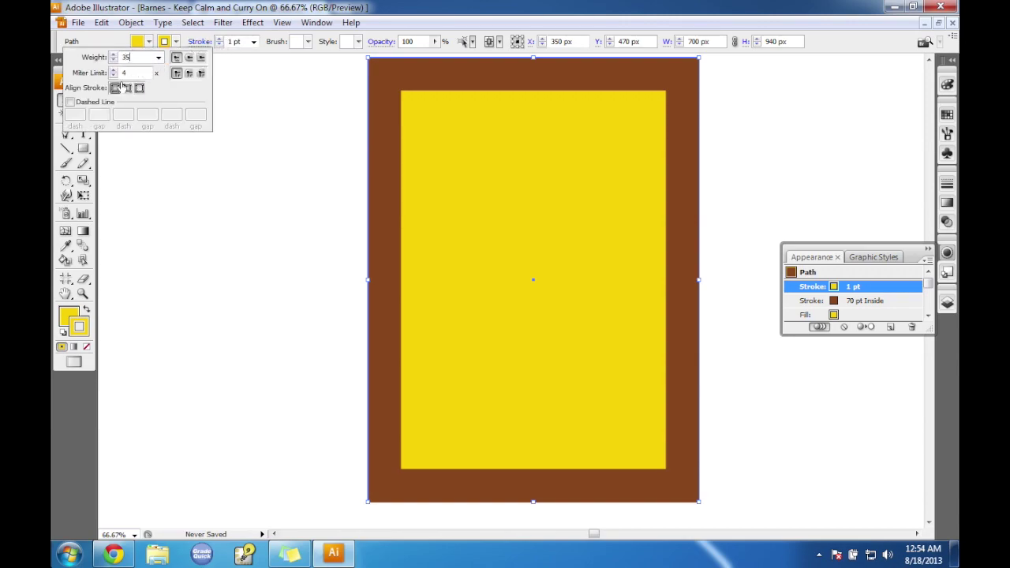
pyautogui.click(127, 87)
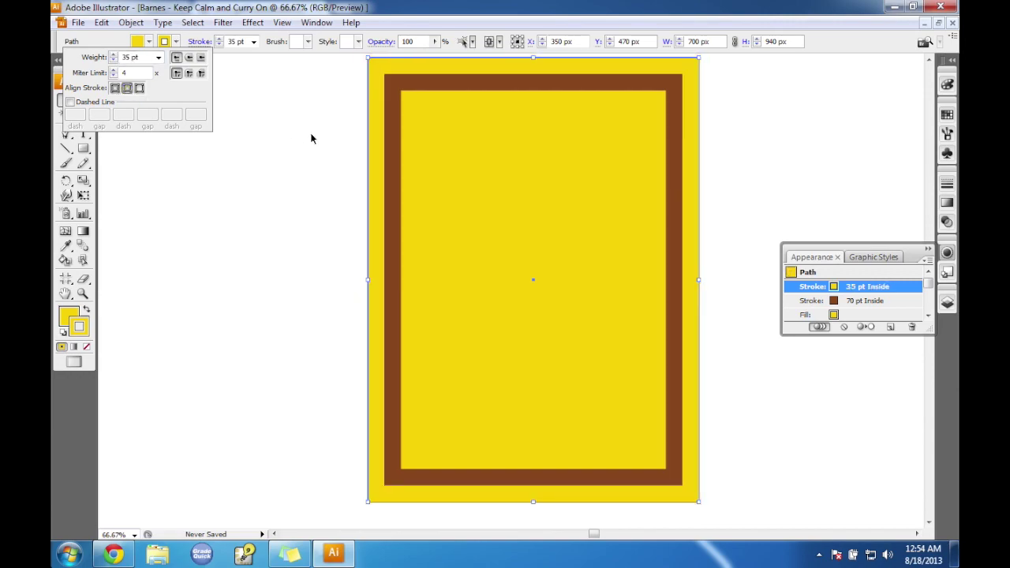
pyautogui.click(199, 42)
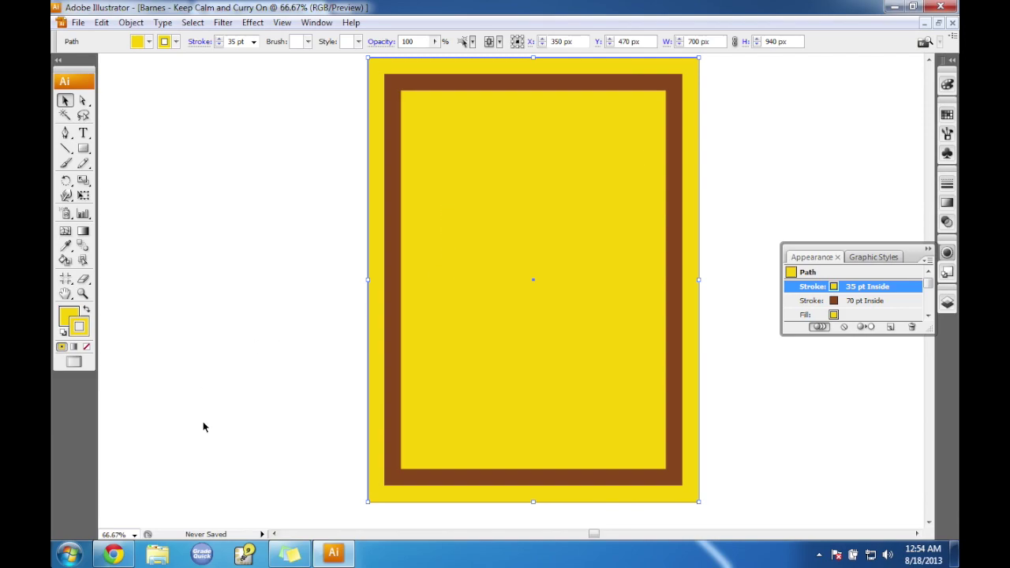
# Switch to the Chrome tutorial, read the Part Two: Typography instructions, and return to Illustrator.
pyautogui.moveTo(116, 558)
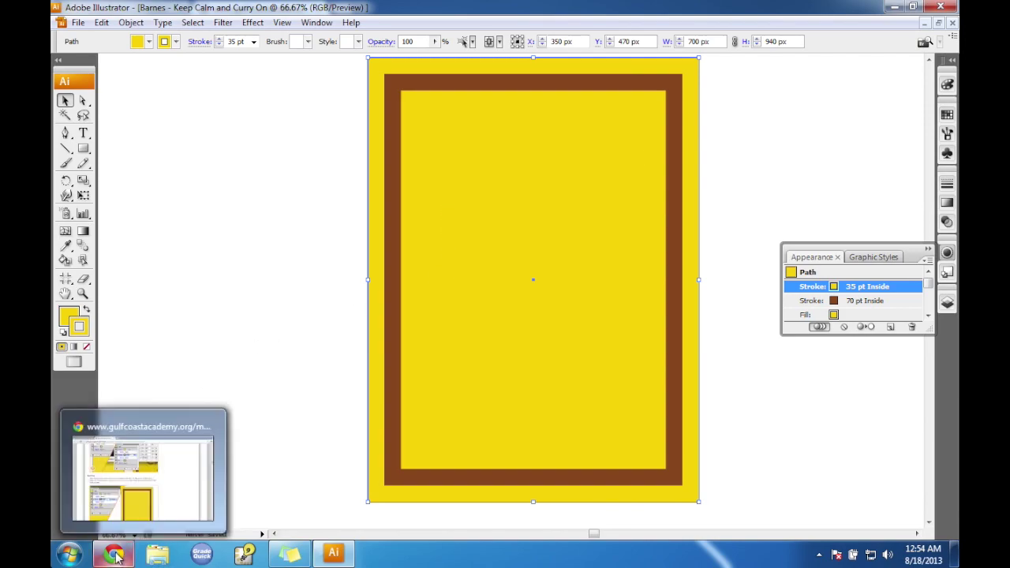
pyautogui.click(116, 558)
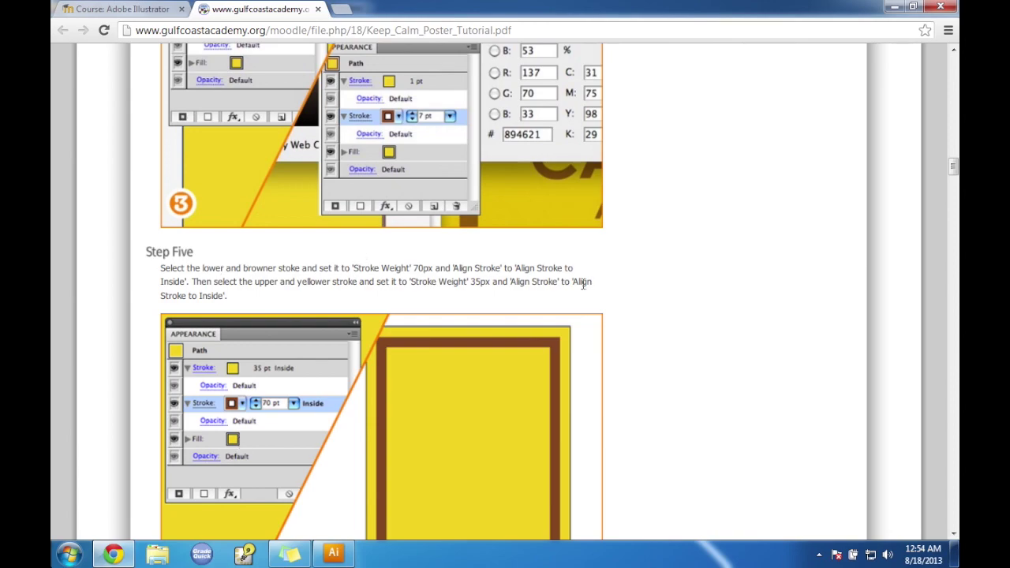
pyautogui.scroll(-7, 584, 286)
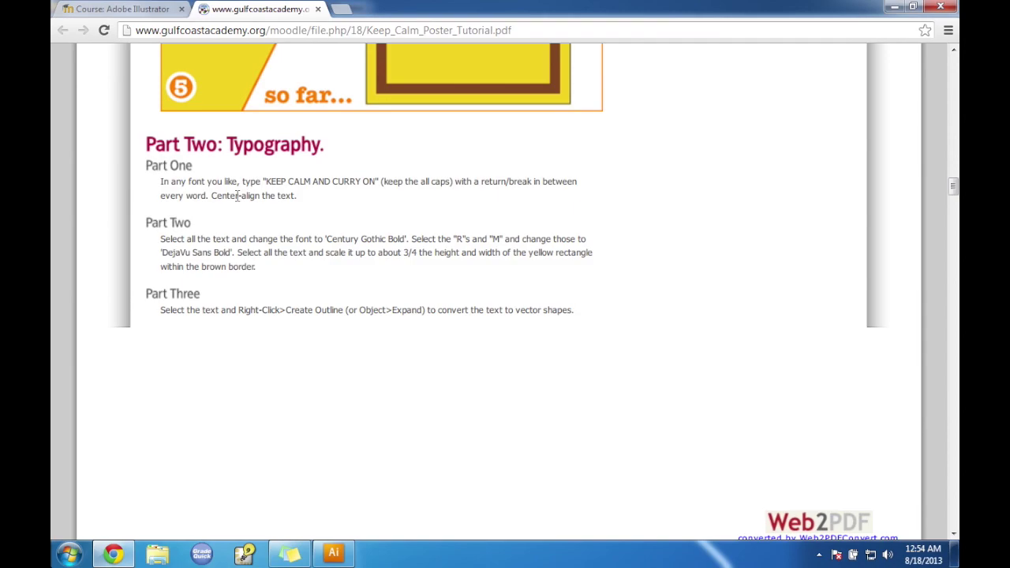
pyautogui.click(895, 6)
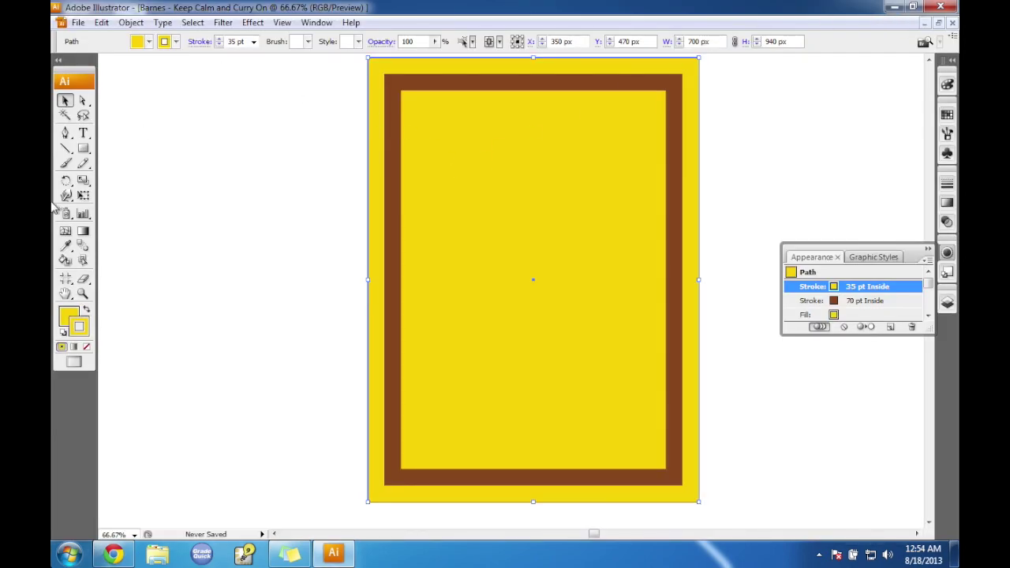
# Add the text KEEP CALM AND CURRY ON inside the brown border with one word per line, and center-align it.
pyautogui.click(84, 134)
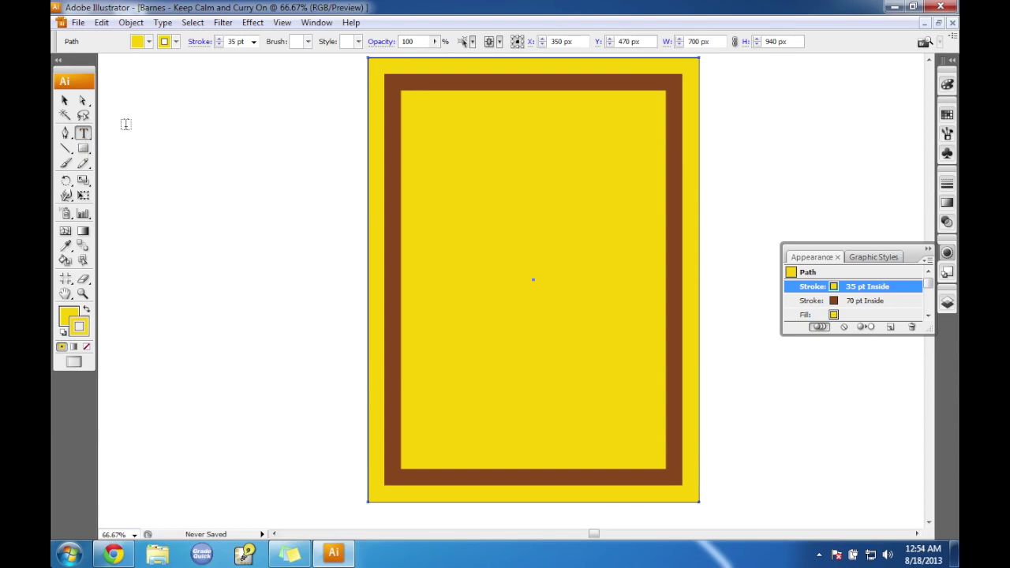
pyautogui.click(448, 162)
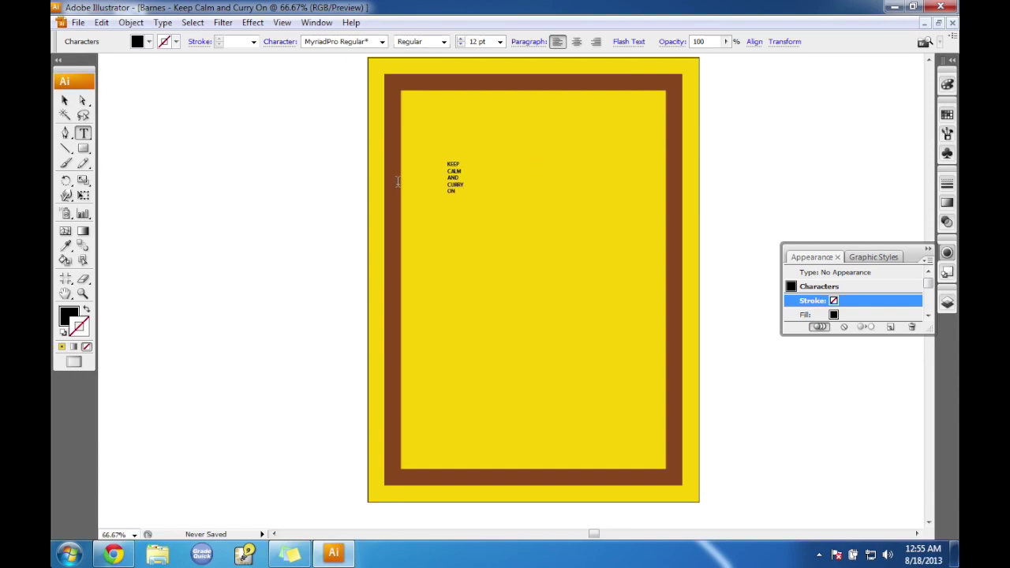
pyautogui.hotkey('ctrl', 'a')
pyautogui.click(114, 555)
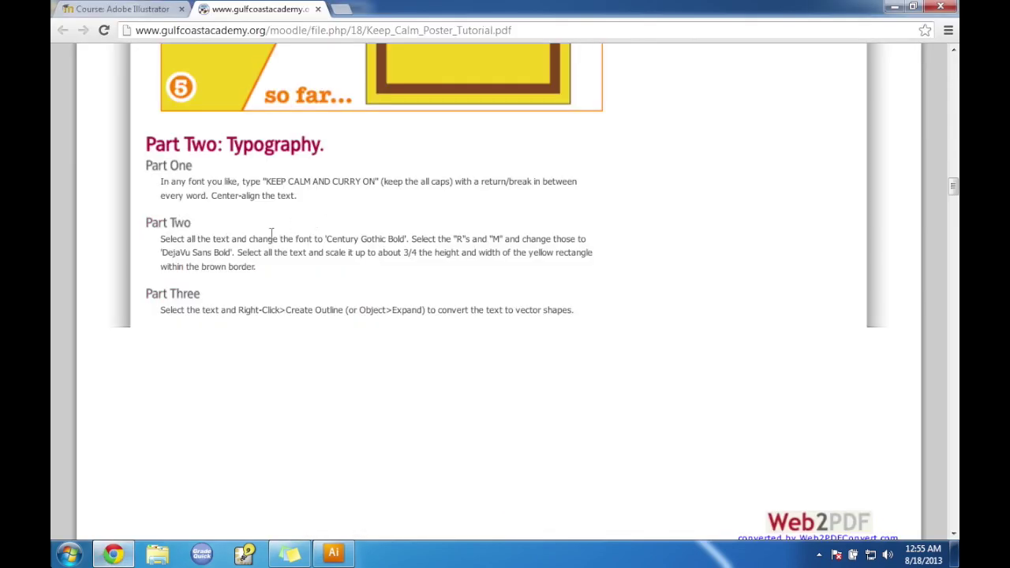
pyautogui.click(114, 555)
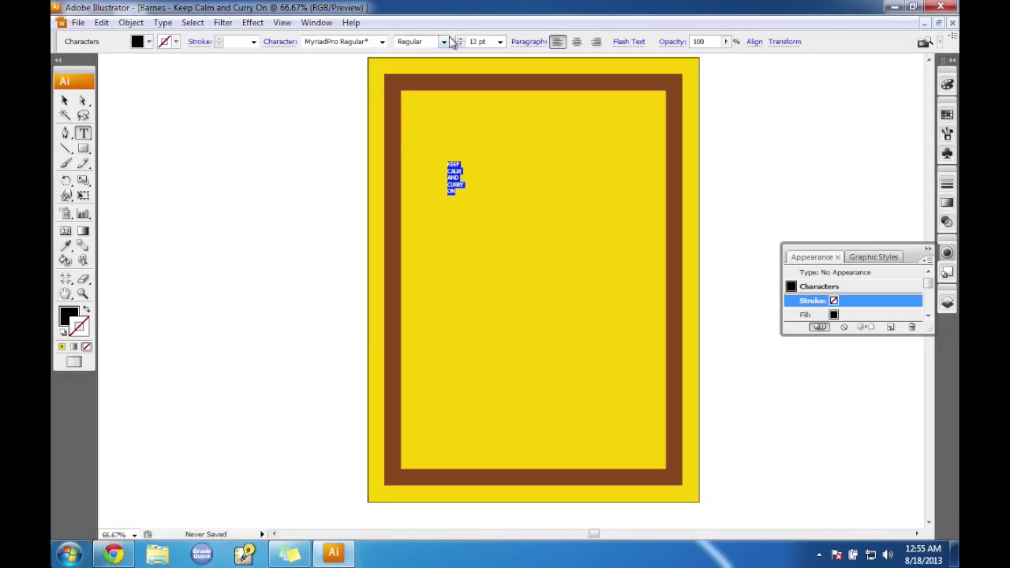
pyautogui.click(577, 42)
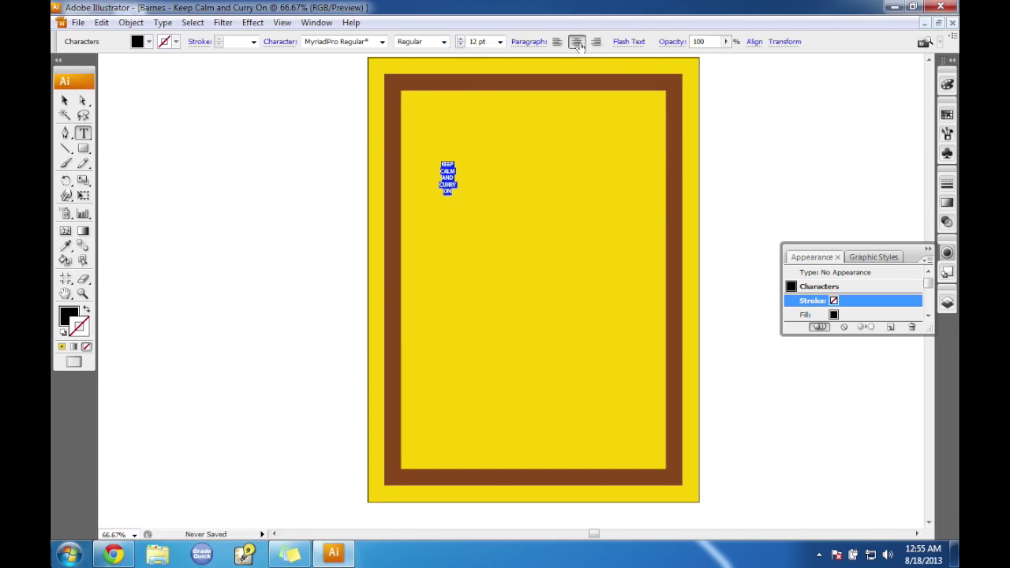
# Check the font instruction in the Chrome tutorial, return to Illustrator, and set the whole text to Century Gothic Bold.
pyautogui.click(115, 555)
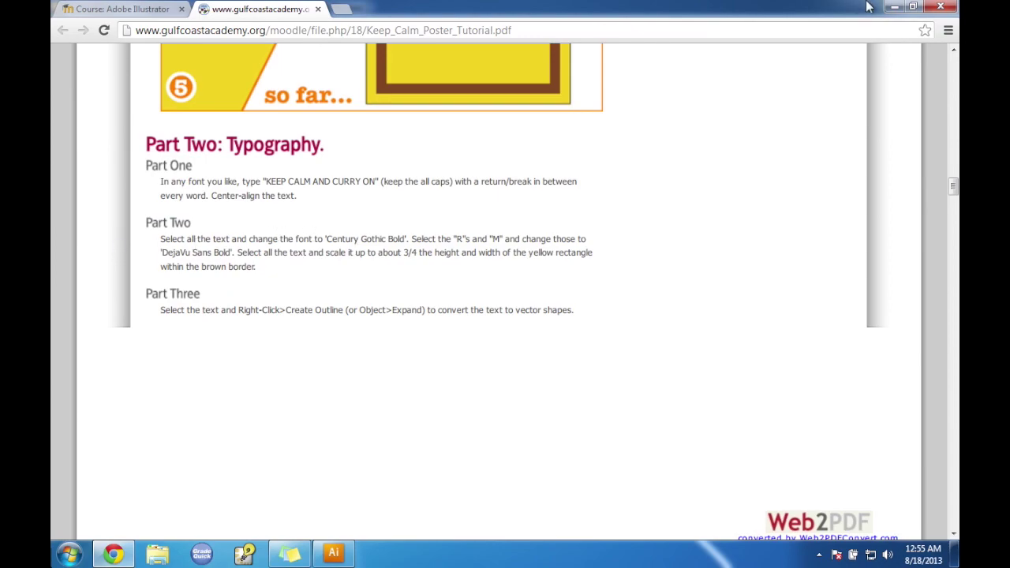
pyautogui.click(894, 7)
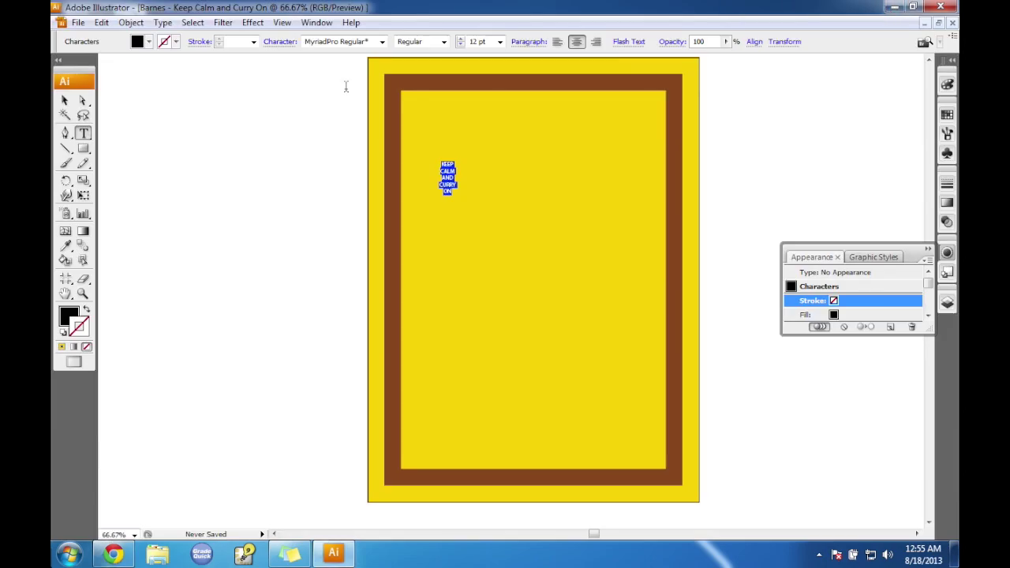
pyautogui.click(382, 42)
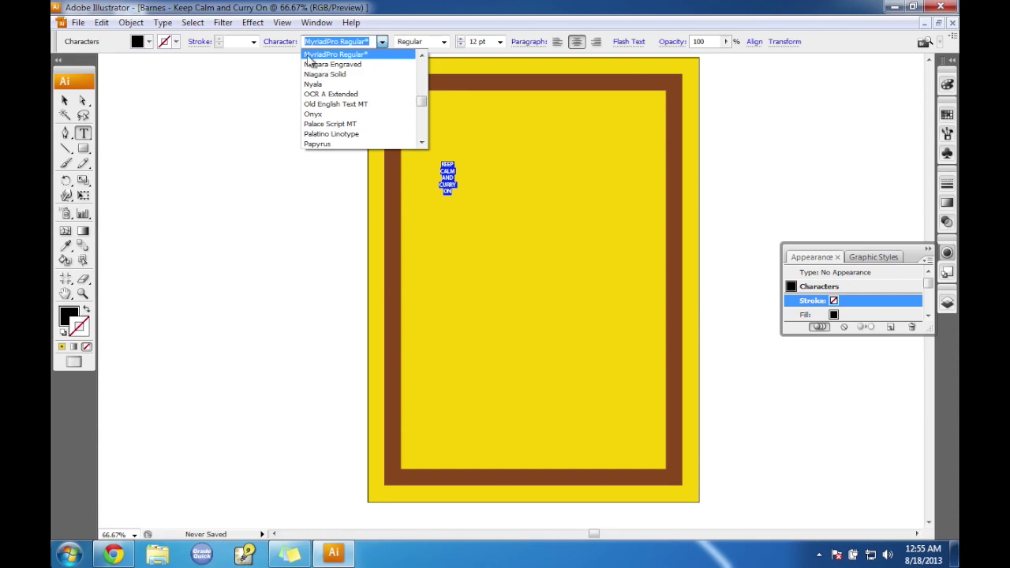
pyautogui.write('c')
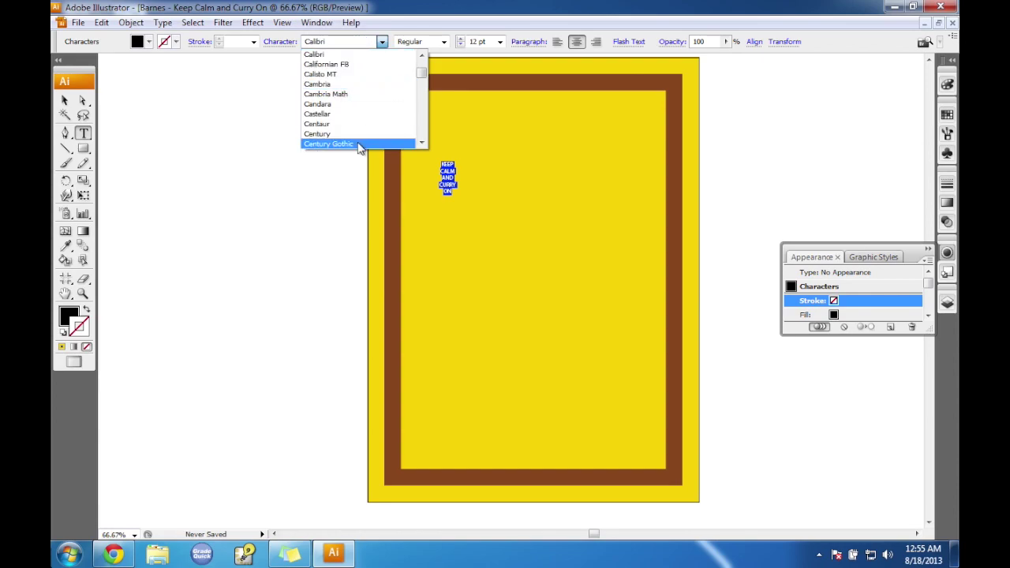
pyautogui.click(423, 143)
pyautogui.click(422, 143)
pyautogui.click(422, 143)
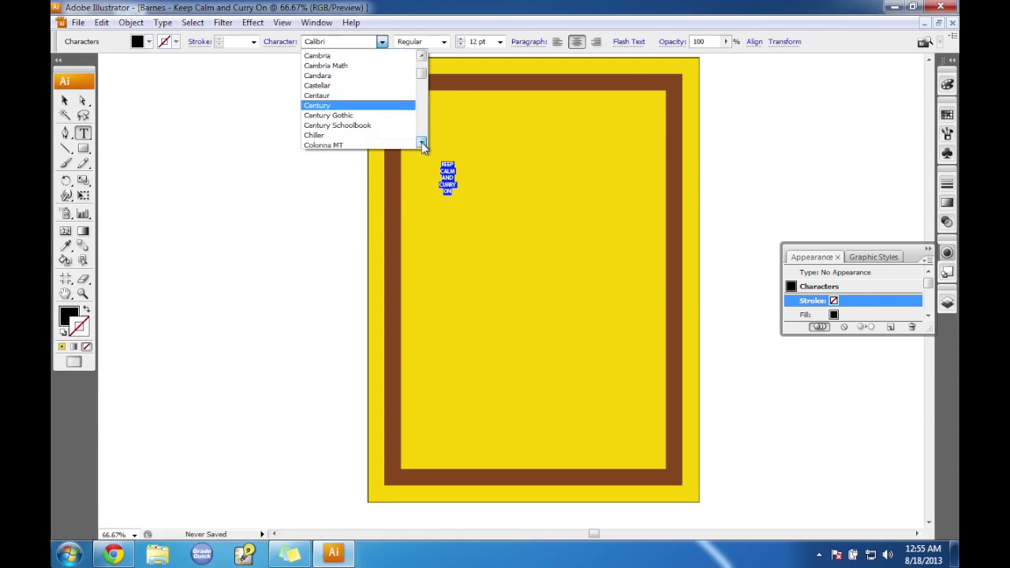
pyautogui.click(363, 116)
pyautogui.click(445, 43)
pyautogui.click(445, 42)
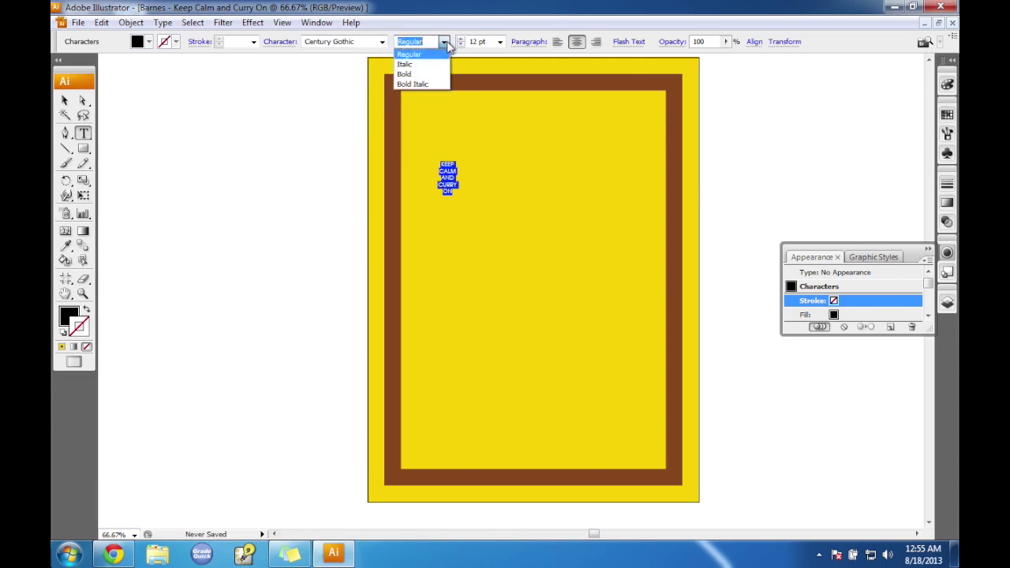
pyautogui.click(414, 76)
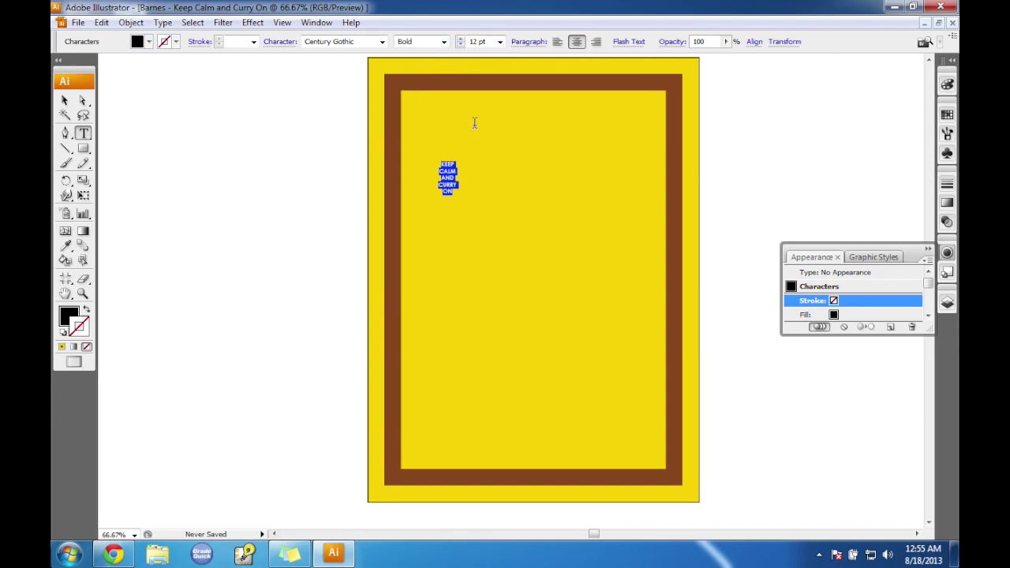
# Check the scaling instruction in the Chrome tutorial, return to Illustrator, and set the font size of all five words to 96 pt.
pyautogui.click(119, 556)
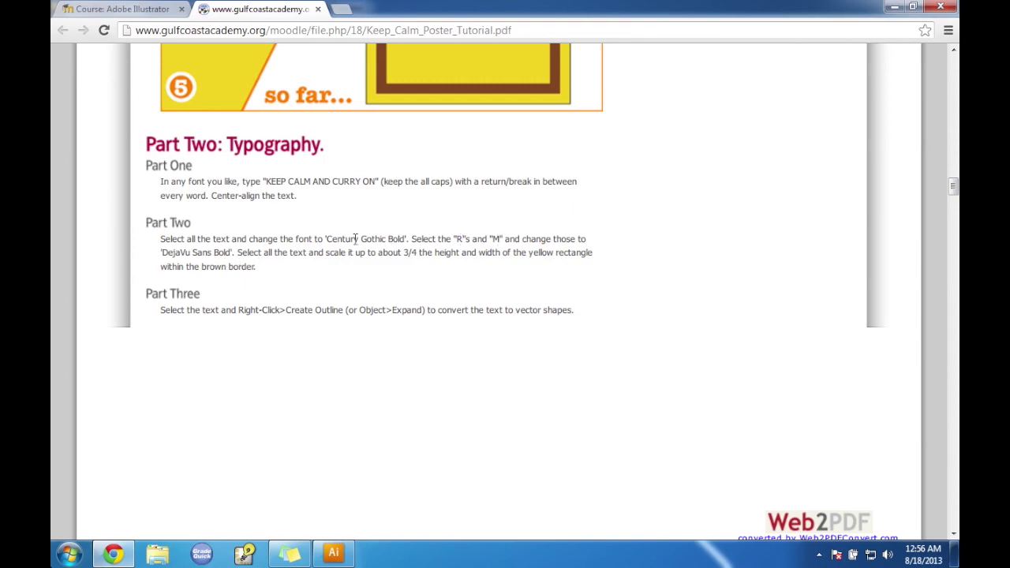
pyautogui.click(895, 7)
pyautogui.click(441, 193)
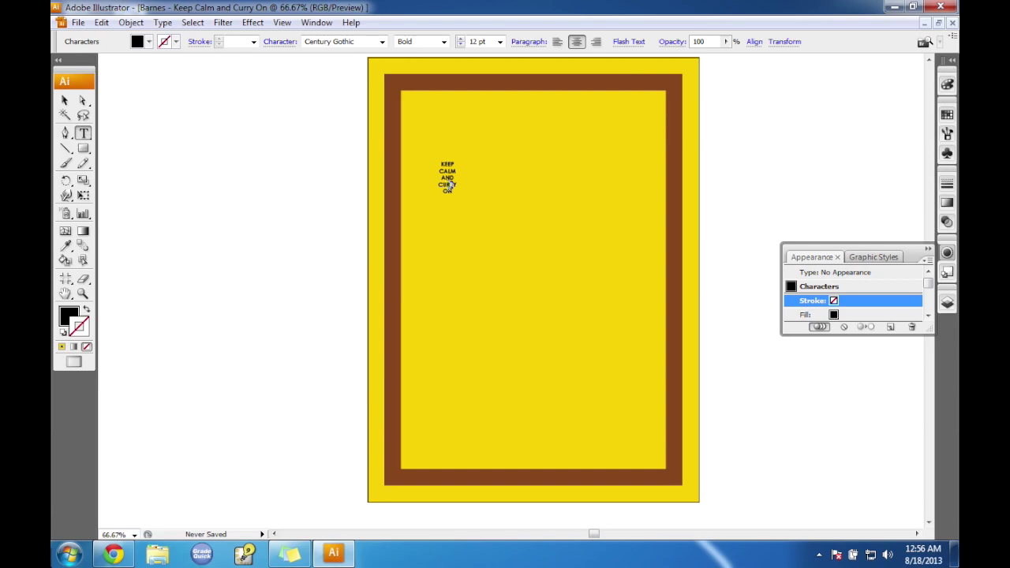
pyautogui.doubleClick(447, 184)
pyautogui.click(450, 187)
pyautogui.moveTo(454, 192); pyautogui.dragTo(440, 162)
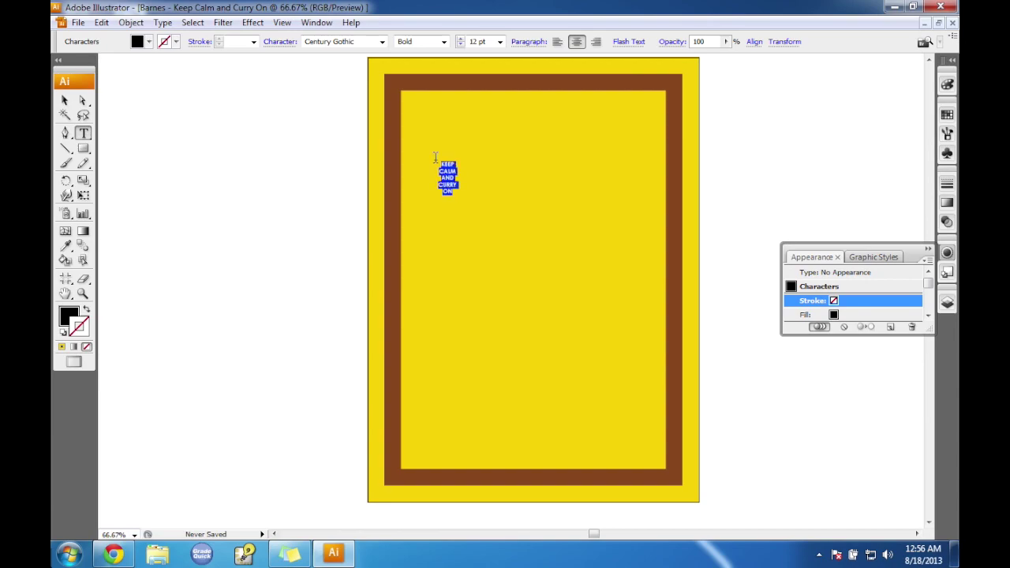
pyautogui.click(499, 41)
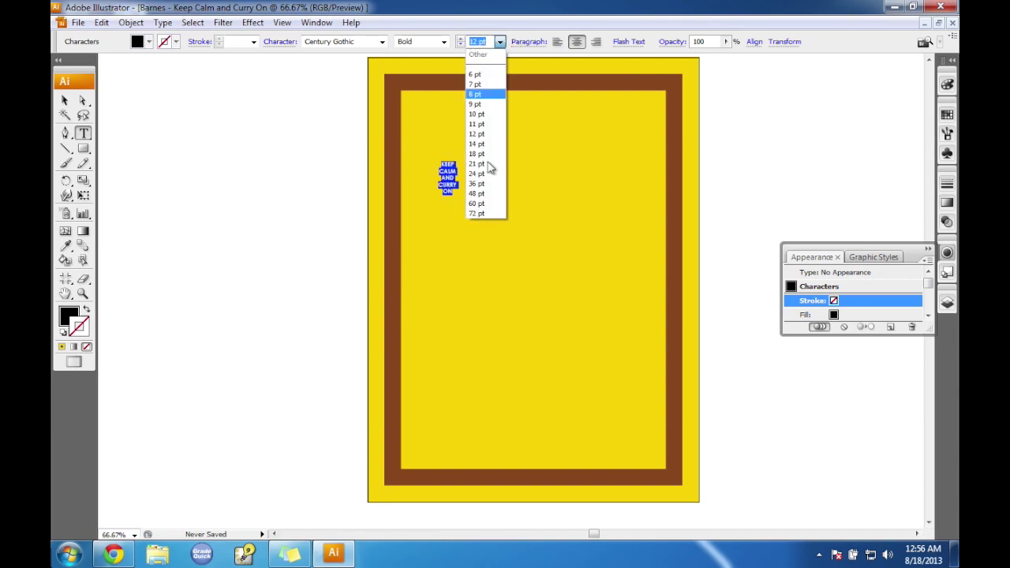
pyautogui.click(487, 215)
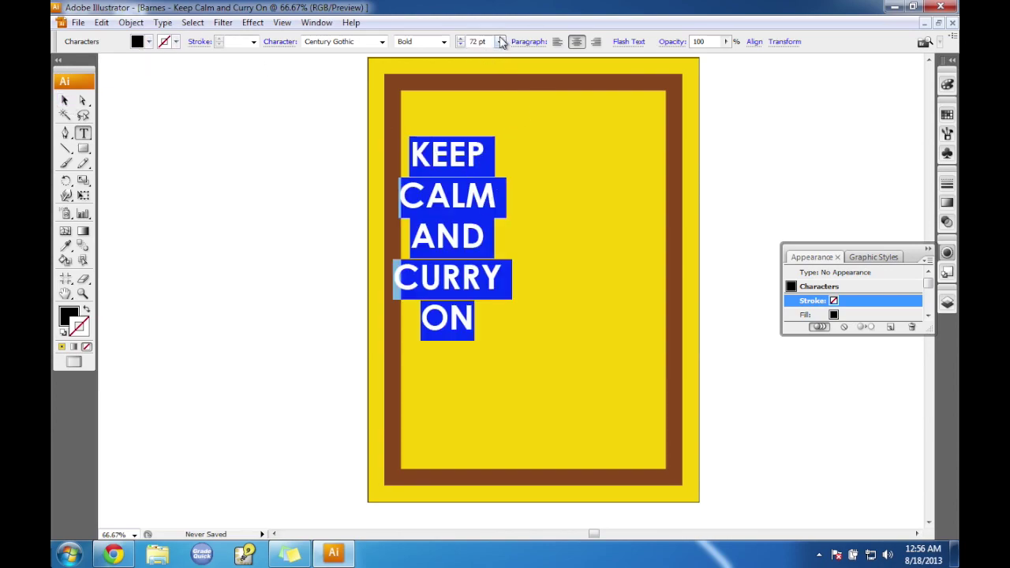
pyautogui.click(501, 42)
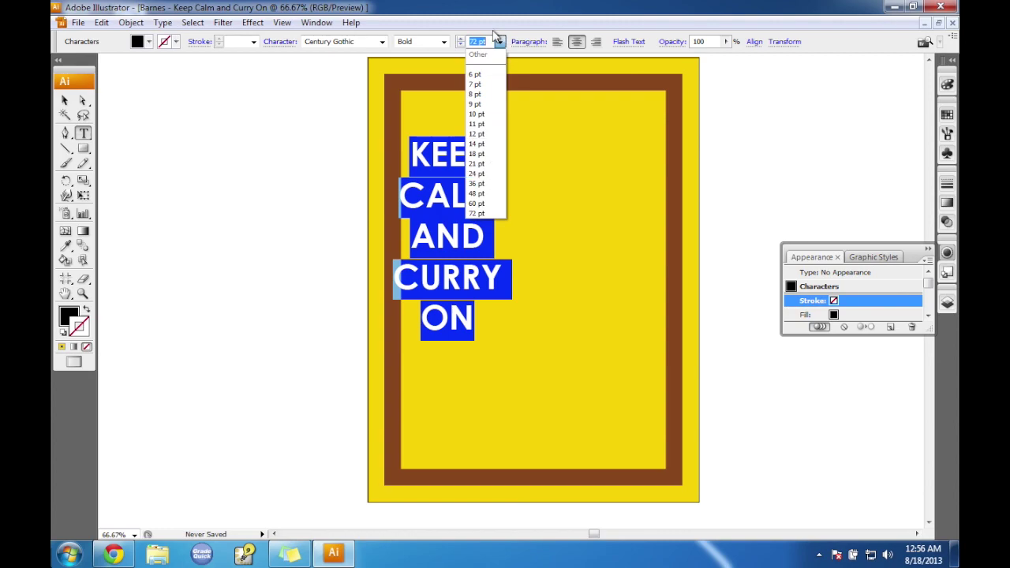
pyautogui.write('96')
pyautogui.press('Return')
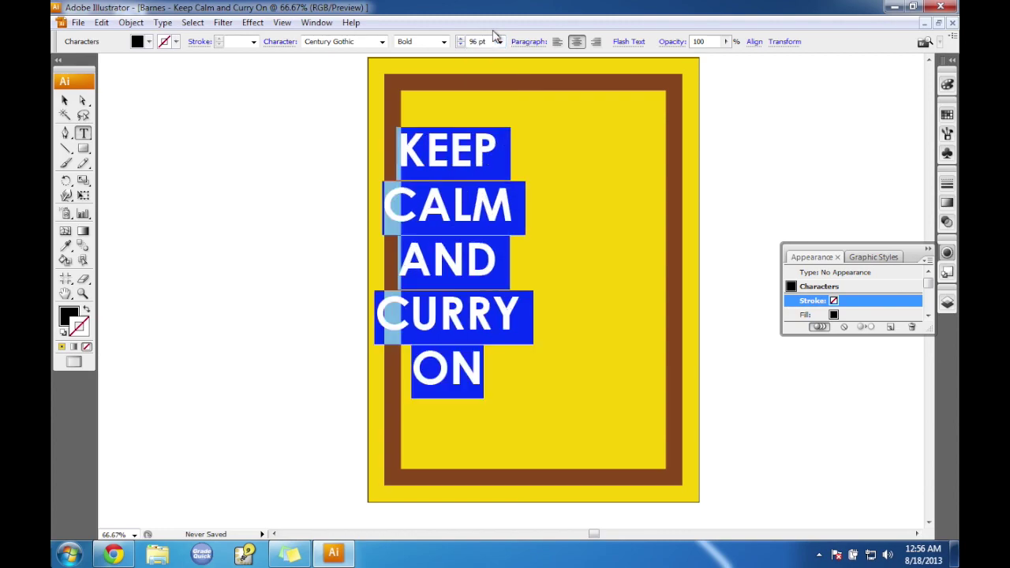
# Move the text block to the horizontal center of the yellow area, in its lower part within the brown border.
pyautogui.click(67, 102)
pyautogui.moveTo(464, 157); pyautogui.dragTo(546, 213)
pyautogui.moveTo(546, 213); pyautogui.dragTo(549, 218)
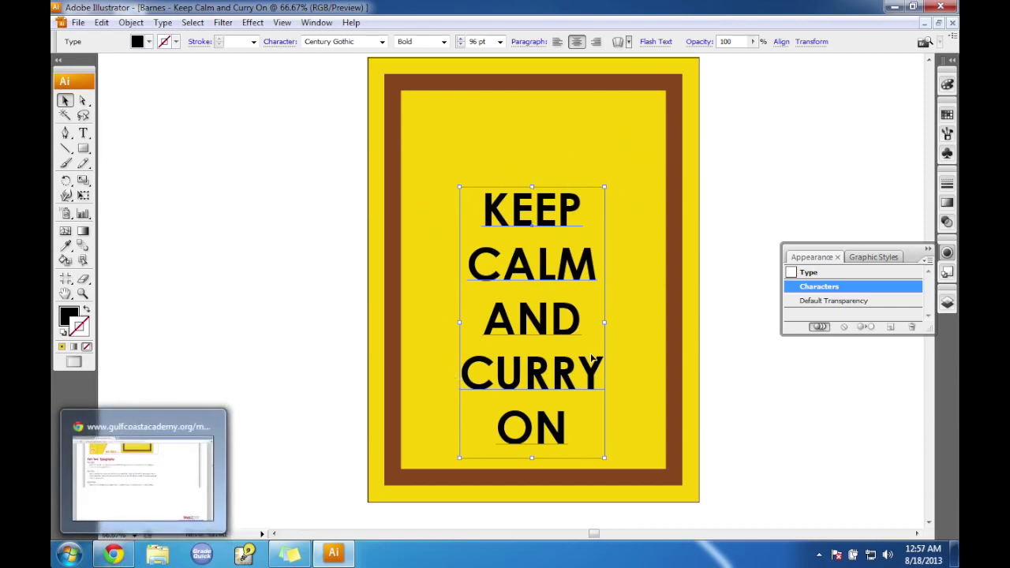
# Check in the Chrome tutorial which font the R's and M need, look through the following typography parts, and return to Illustrator.
pyautogui.click(113, 554)
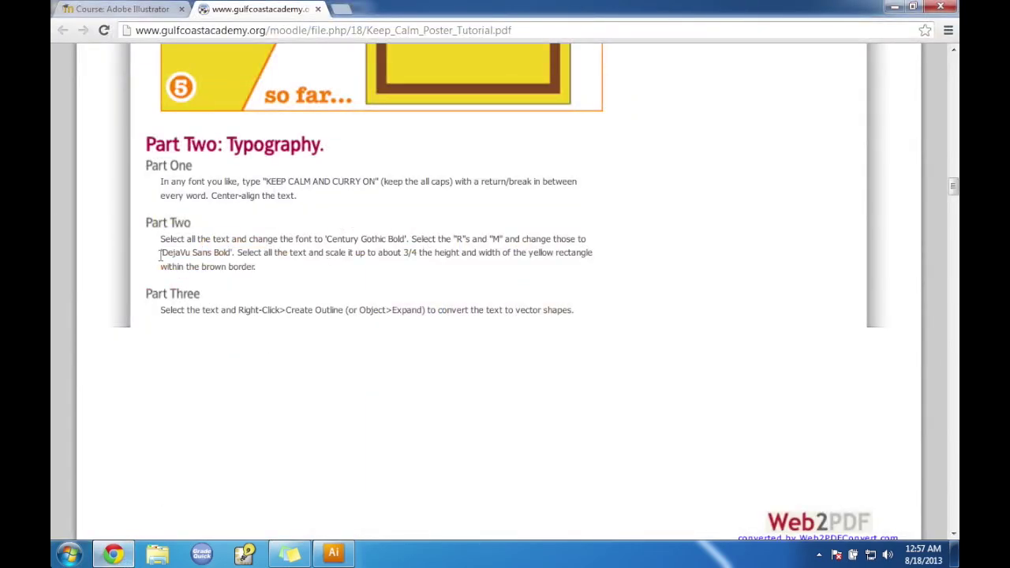
pyautogui.moveTo(161, 253); pyautogui.dragTo(232, 253)
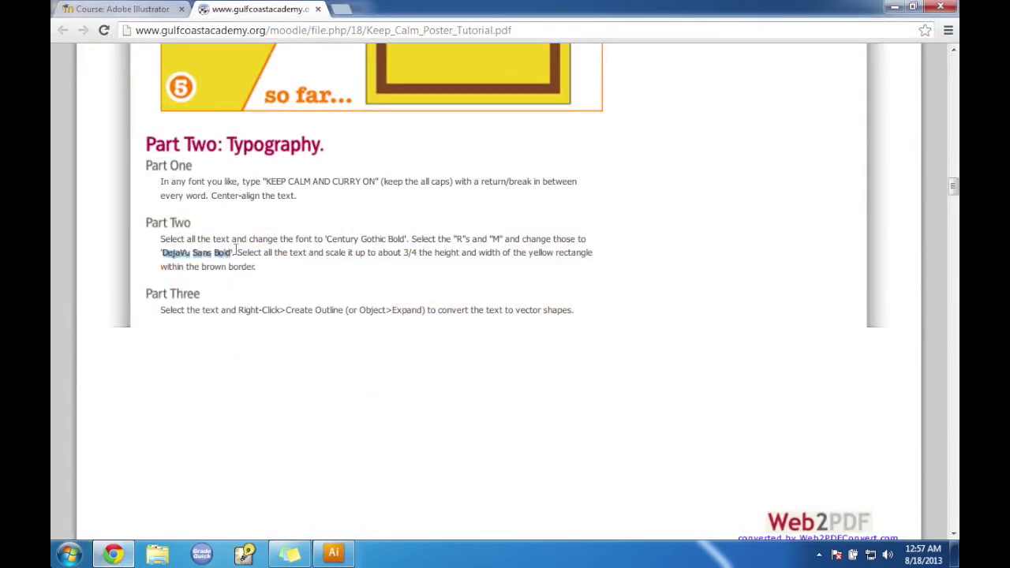
pyautogui.click(894, 7)
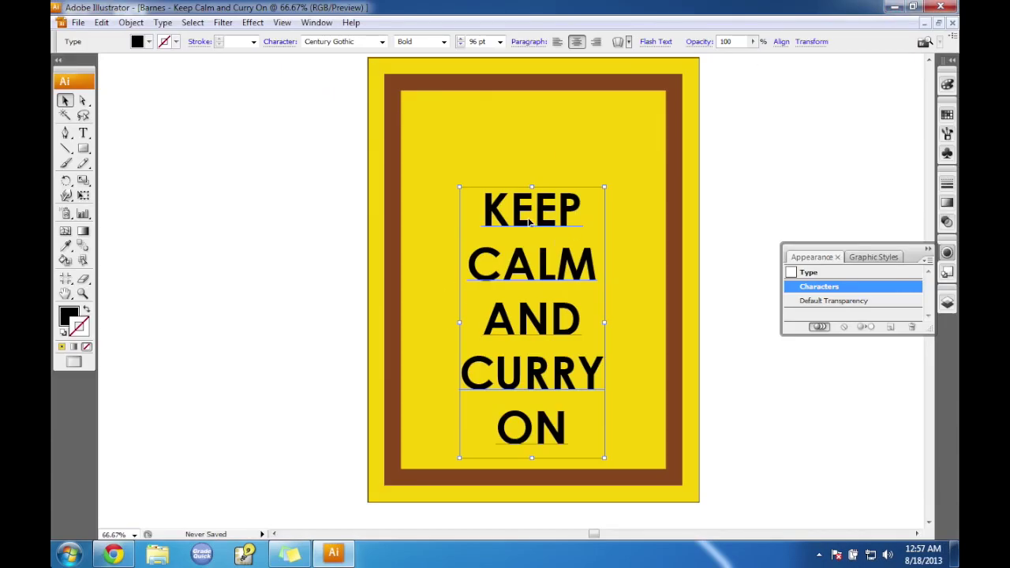
pyautogui.click(85, 134)
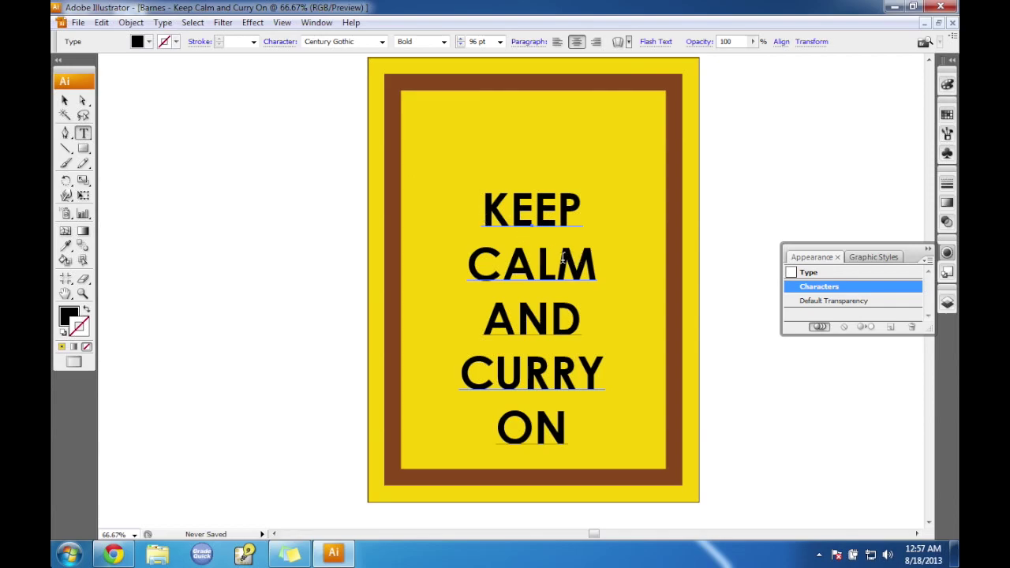
pyautogui.click(130, 552)
pyautogui.scroll(-3, 954, 203)
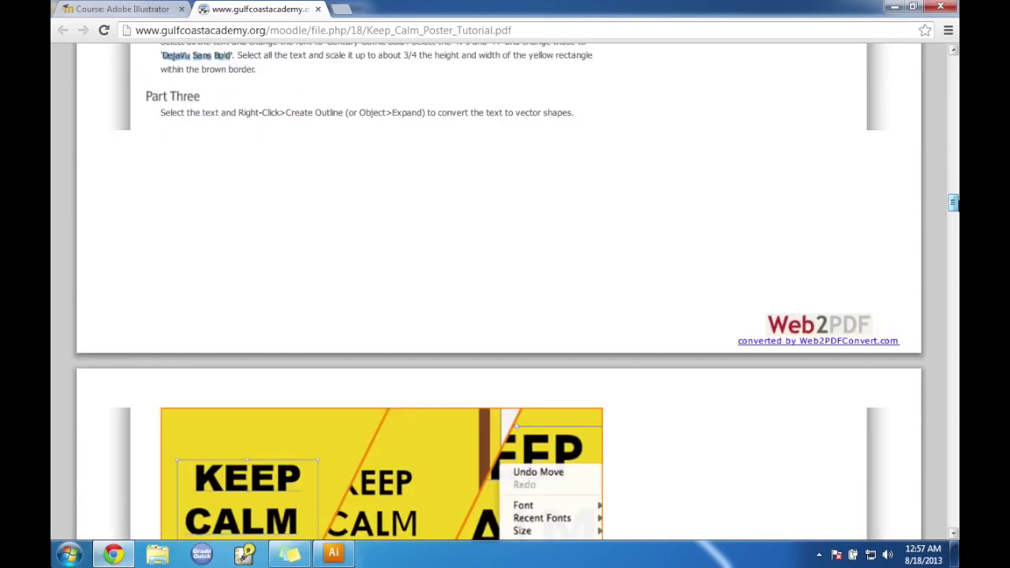
pyautogui.scroll(-5, 954, 203)
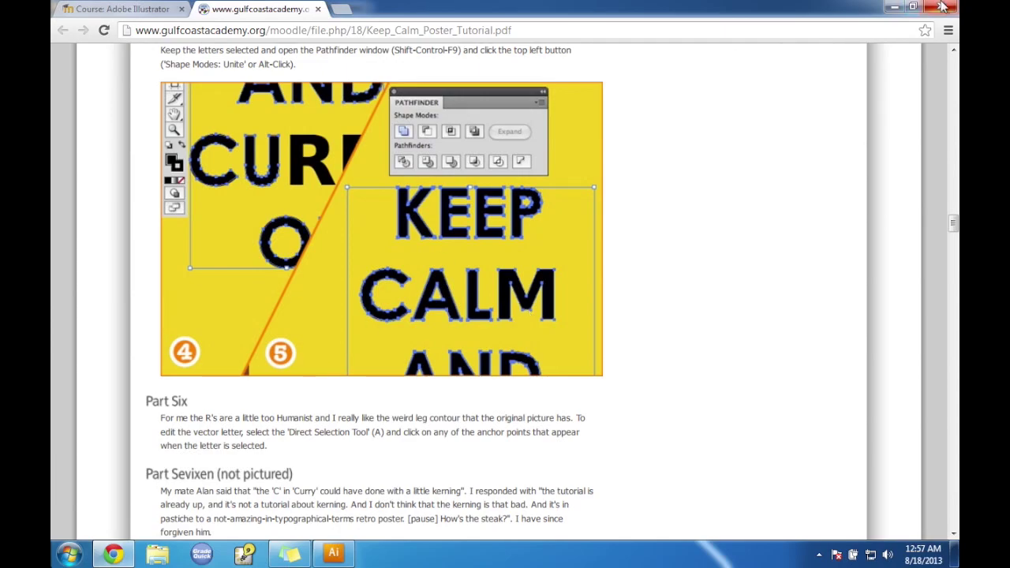
pyautogui.click(893, 11)
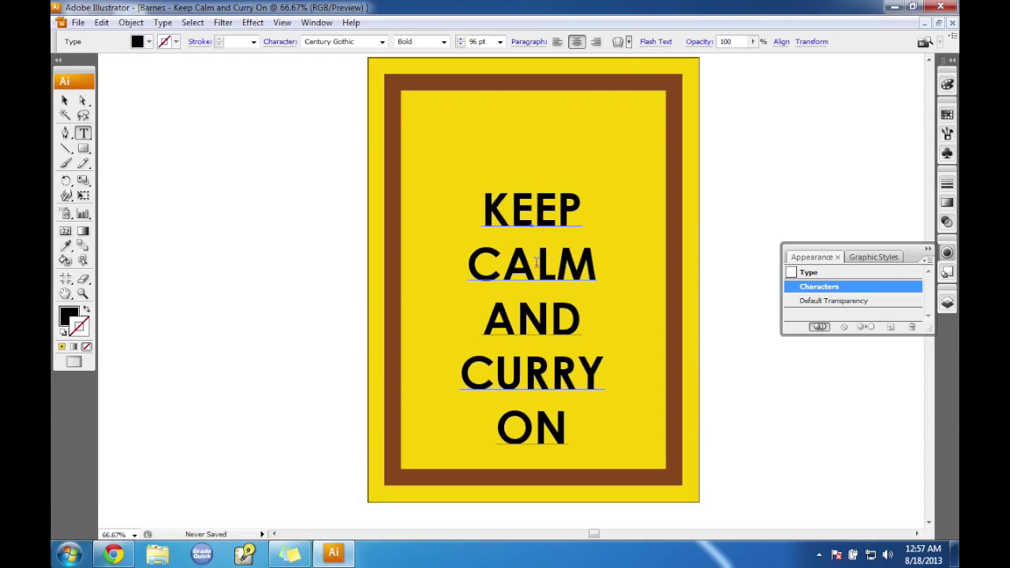
# Change the font of the letter M in CALM to Gill Sans MT Bold.
pyautogui.click(489, 189)
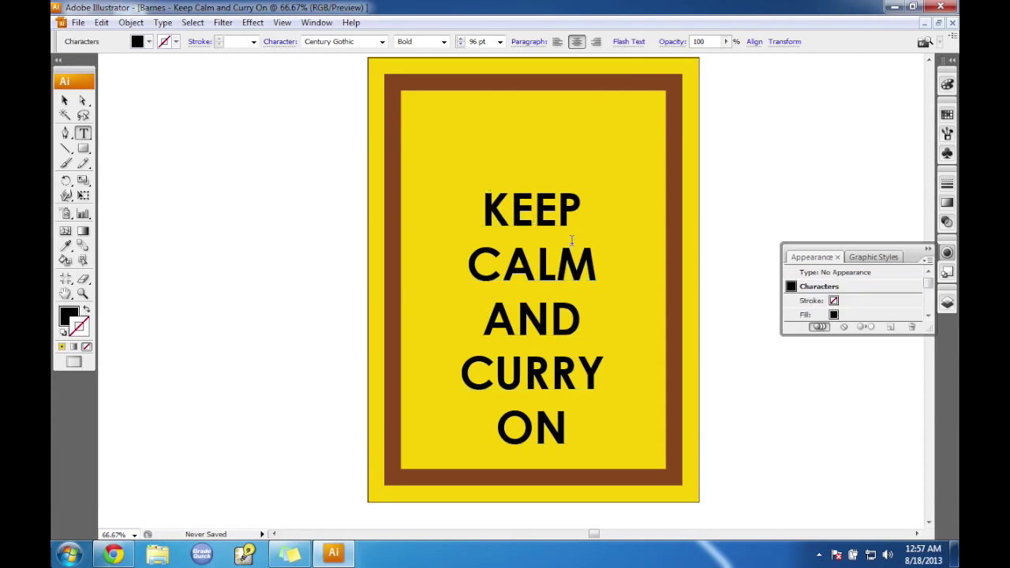
pyautogui.moveTo(557, 265); pyautogui.dragTo(580, 266)
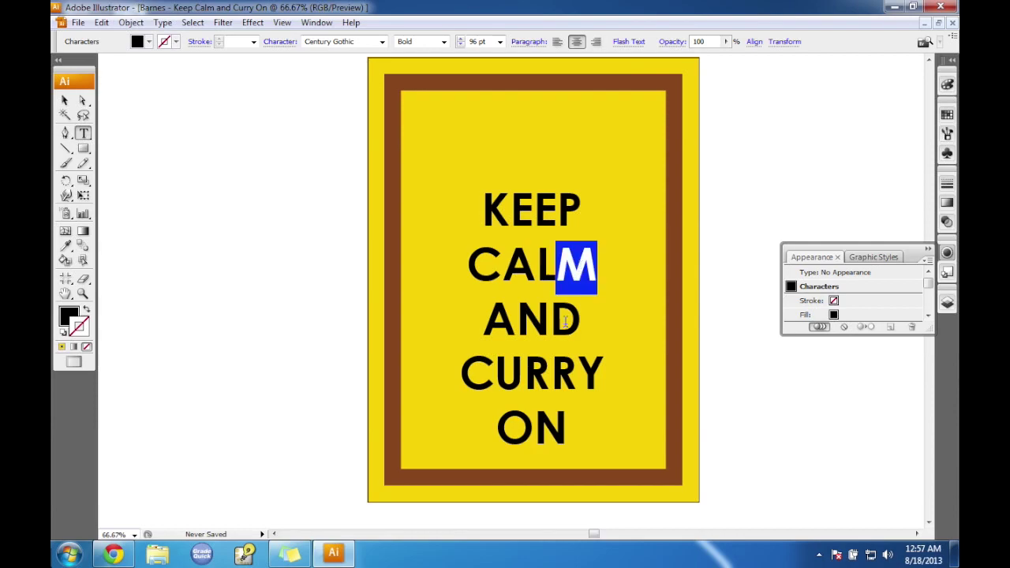
pyautogui.click(382, 42)
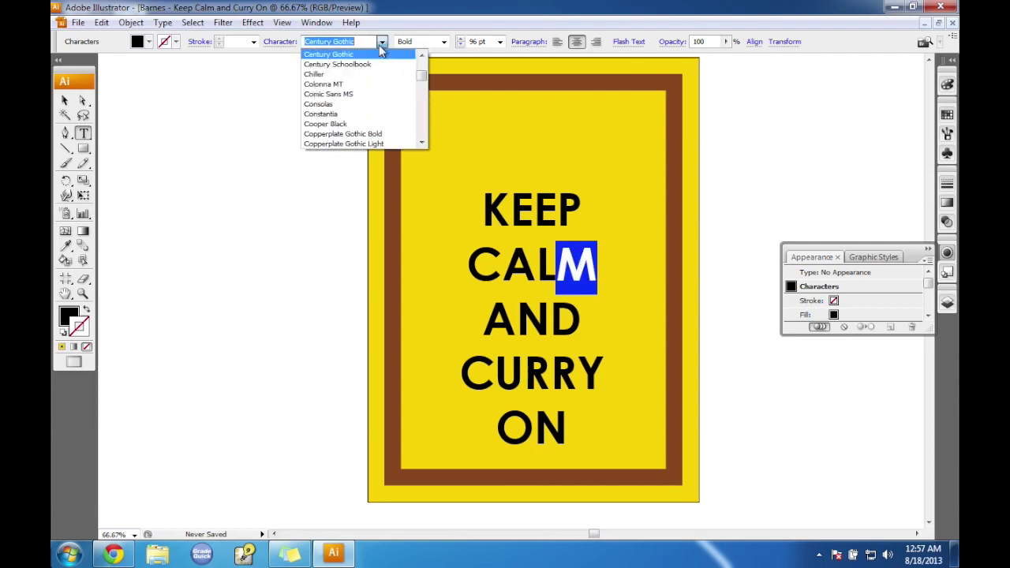
pyautogui.click(421, 56)
pyautogui.moveTo(421, 68); pyautogui.dragTo(423, 82)
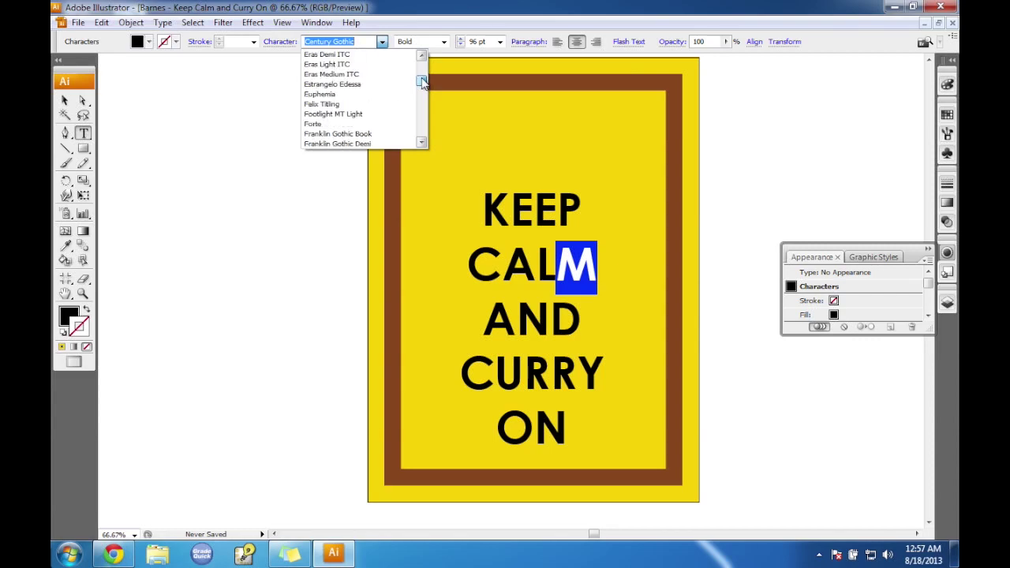
pyautogui.click(422, 143)
pyautogui.click(423, 143)
pyautogui.click(422, 143)
pyautogui.click(422, 143)
pyautogui.click(423, 143)
pyautogui.click(422, 143)
pyautogui.click(423, 143)
pyautogui.click(422, 142)
pyautogui.click(422, 143)
pyautogui.click(423, 143)
pyautogui.click(423, 143)
pyautogui.click(422, 143)
pyautogui.click(422, 143)
pyautogui.click(422, 143)
pyautogui.click(423, 143)
pyautogui.click(422, 143)
pyautogui.click(422, 143)
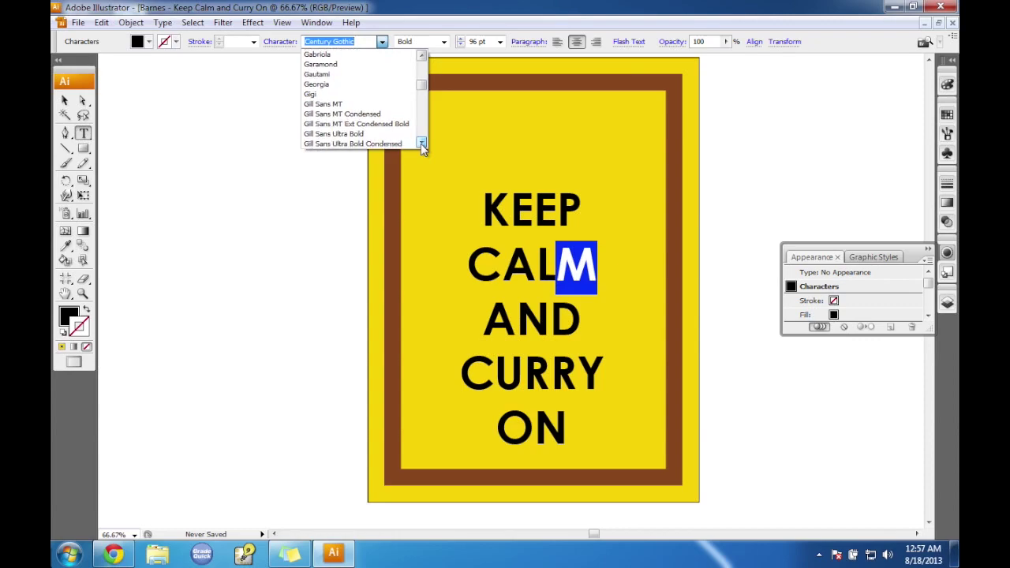
pyautogui.click(359, 104)
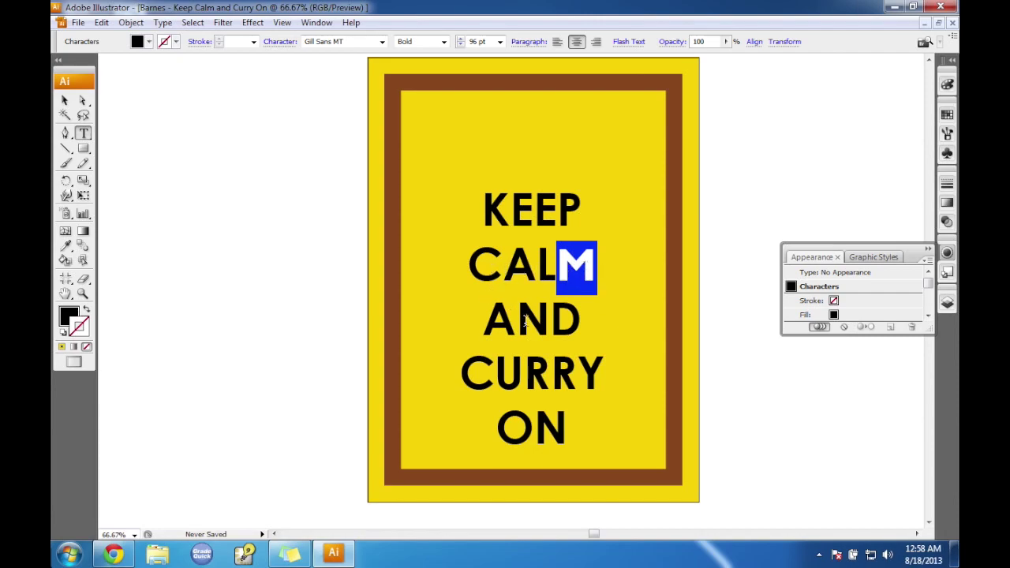
pyautogui.press('Escape')
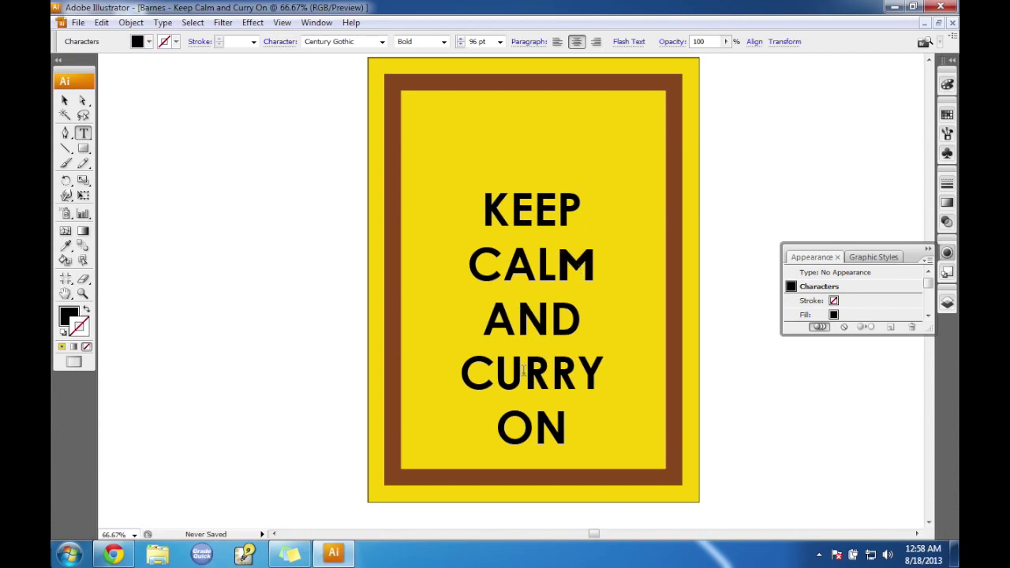
# Change the font of the two R's in CURRY to Gill Sans MT Bold.
pyautogui.moveTo(524, 371); pyautogui.dragTo(577, 372)
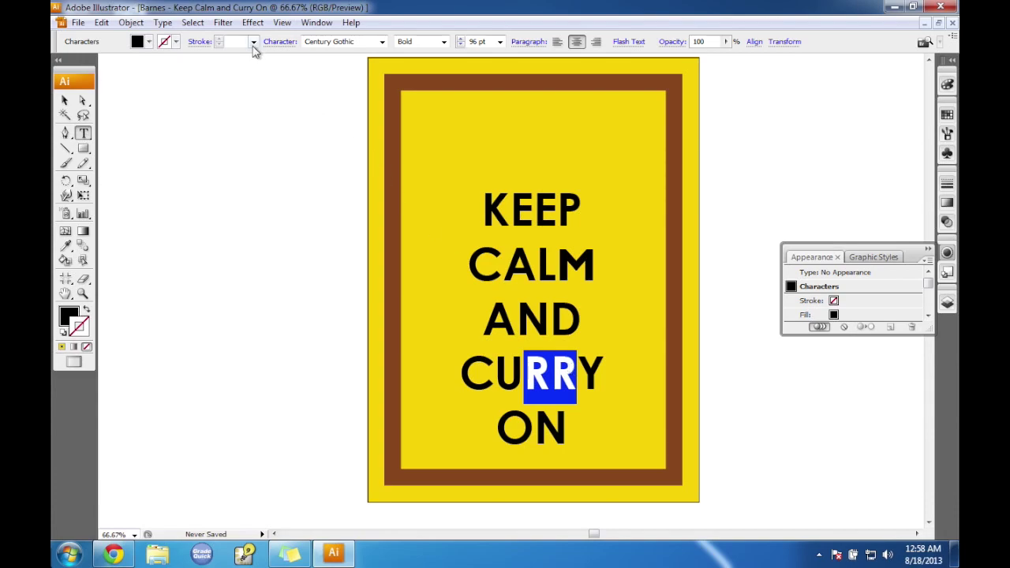
pyautogui.click(357, 42)
pyautogui.write('Gill Sans MT')
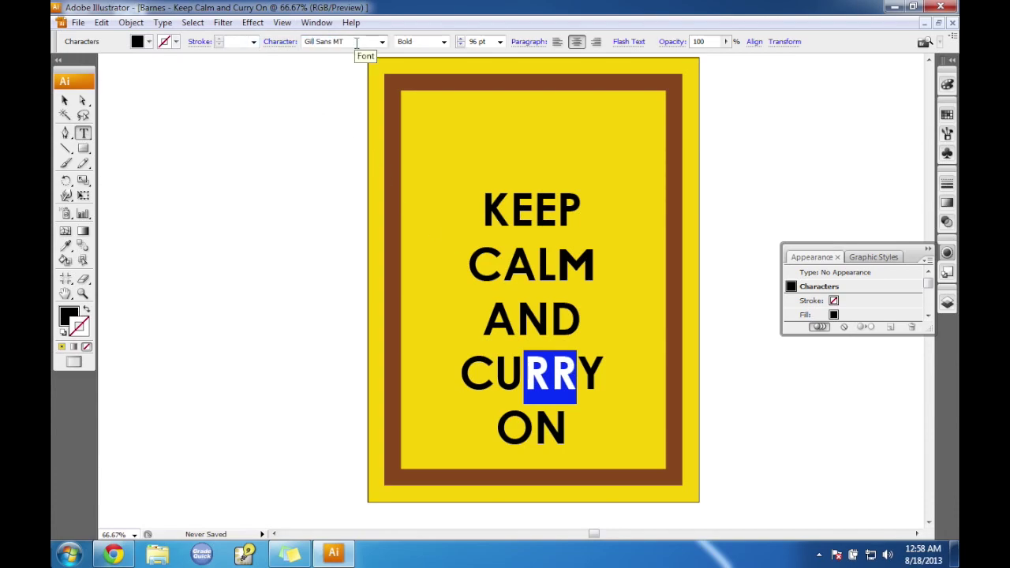
pyautogui.press('Return')
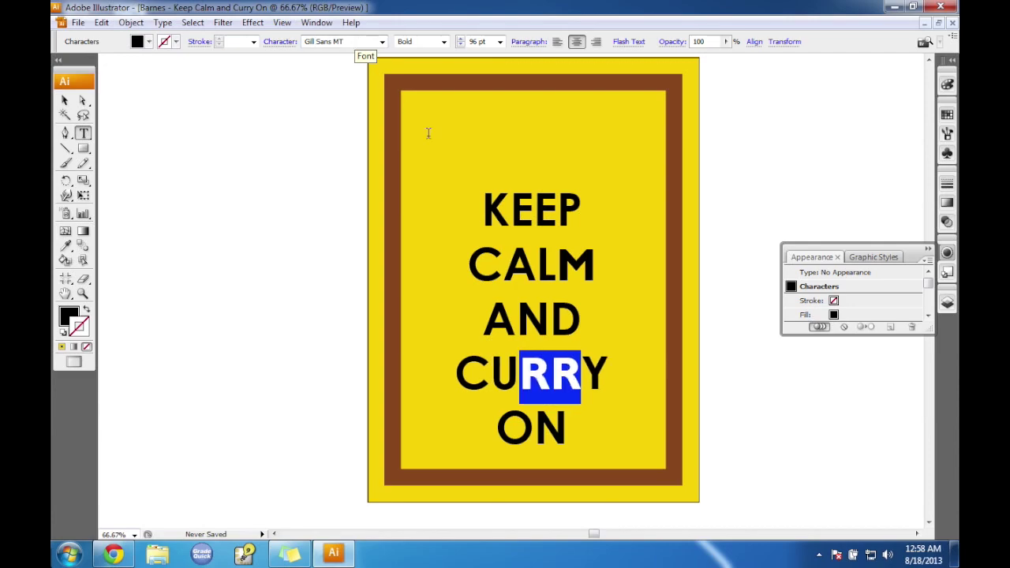
pyautogui.click(540, 230)
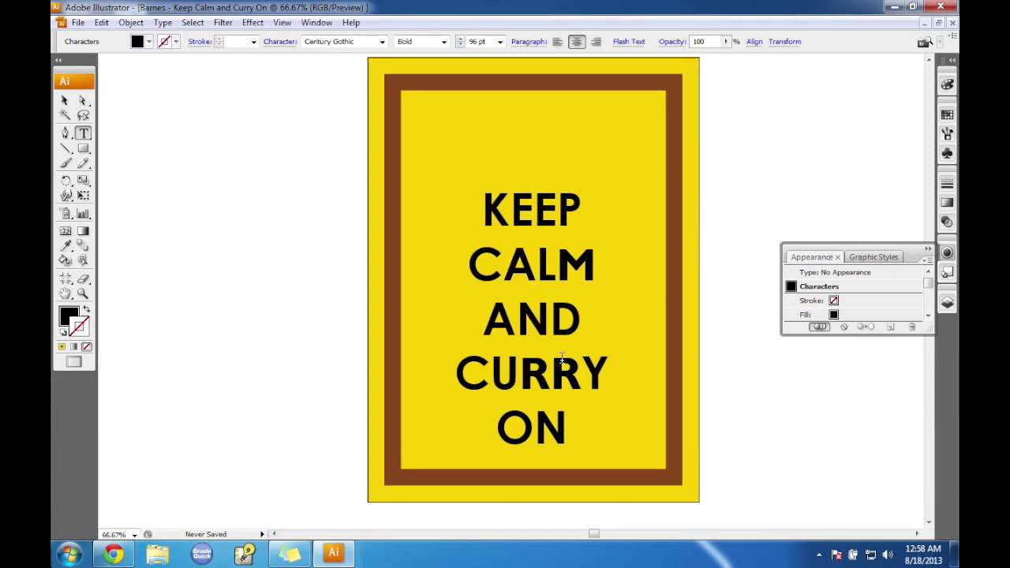
# Read the Part Three instruction on converting the text to vector shapes in the Chrome tutorial, and return to Illustrator.
pyautogui.click(115, 559)
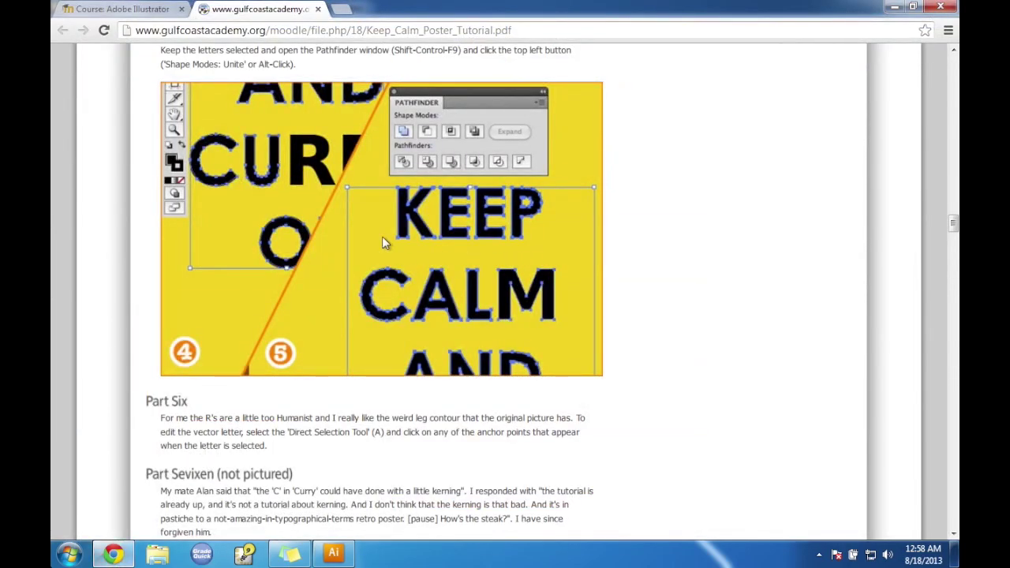
pyautogui.scroll(3, 575, 190)
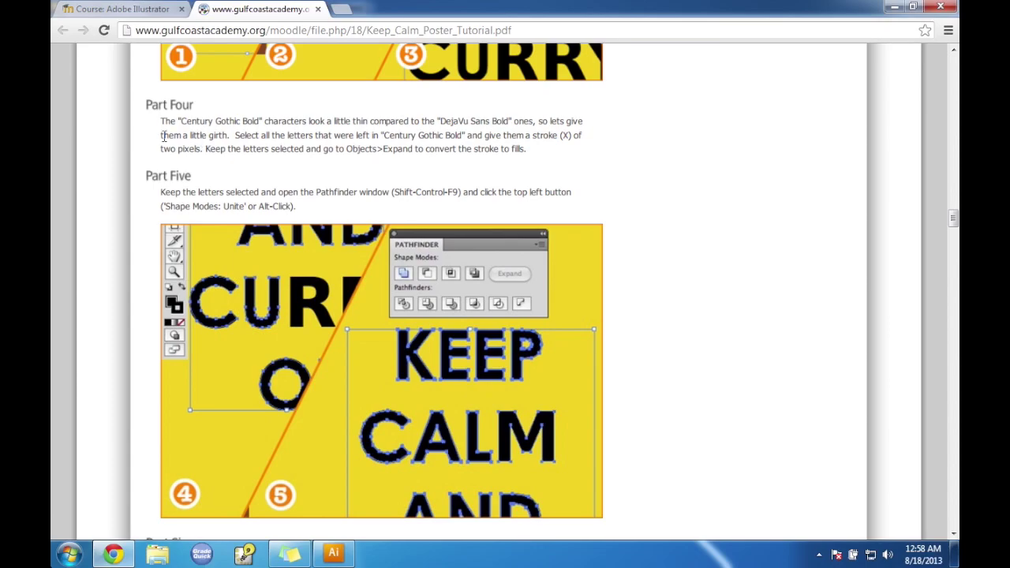
pyautogui.scroll(7, 171, 119)
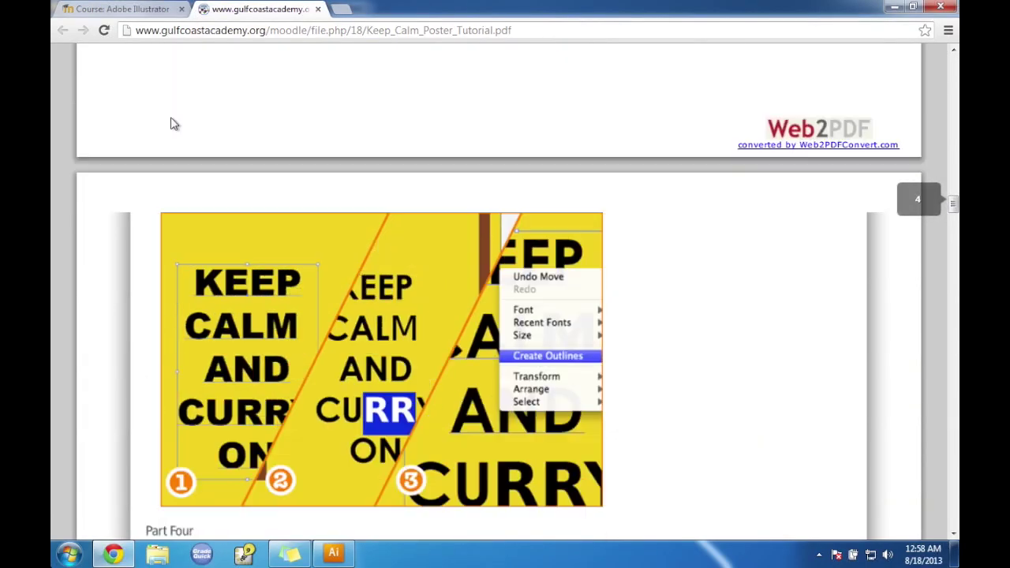
pyautogui.scroll(3, 174, 124)
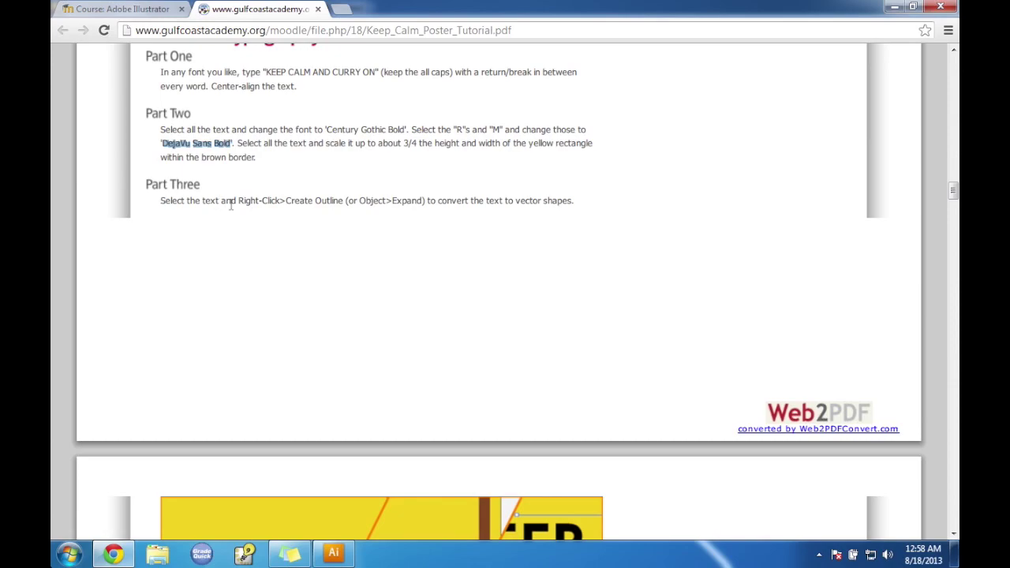
pyautogui.moveTo(159, 199); pyautogui.dragTo(367, 194)
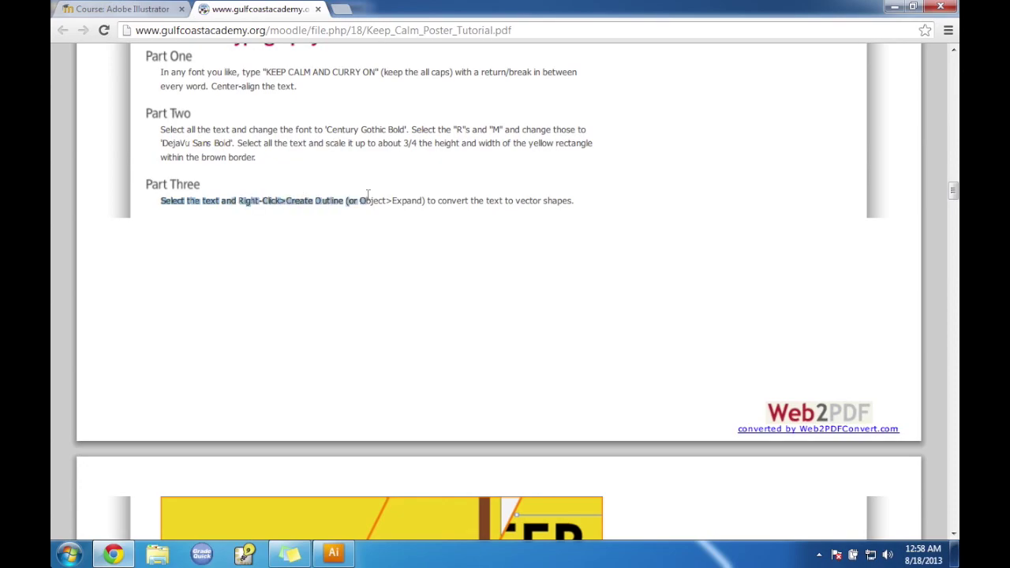
pyautogui.click(332, 205)
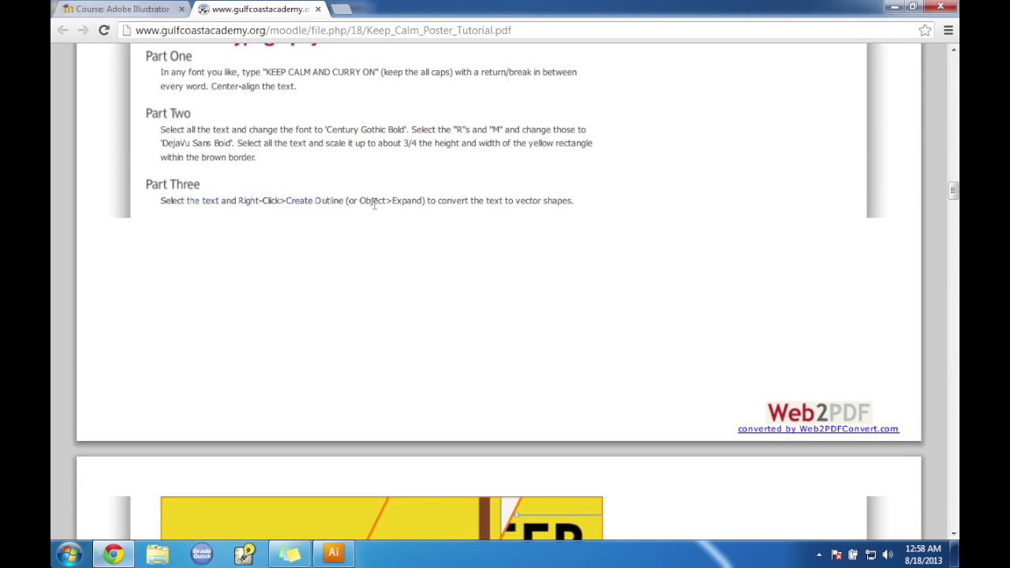
pyautogui.moveTo(360, 202); pyautogui.dragTo(420, 202)
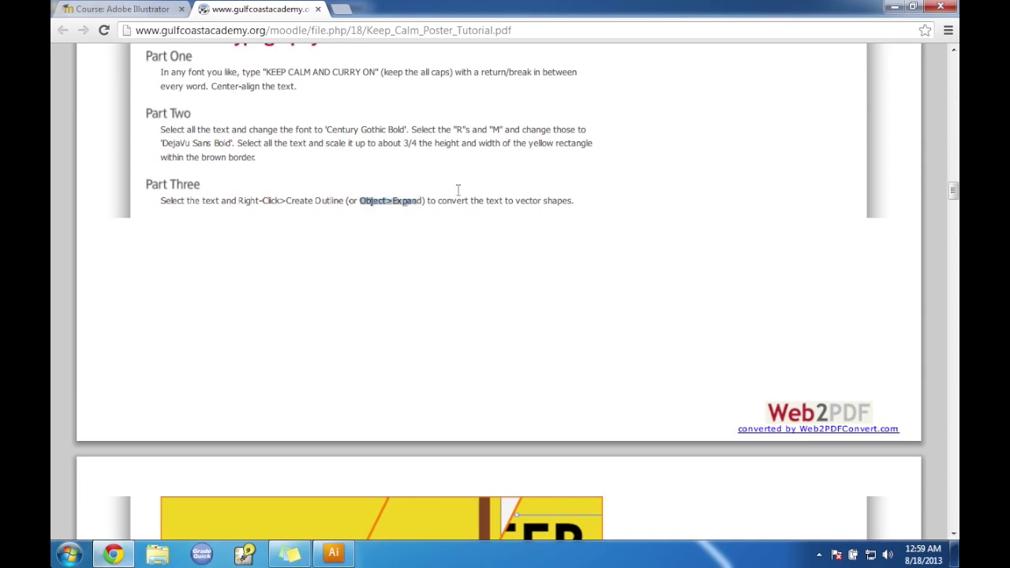
pyautogui.click(895, 9)
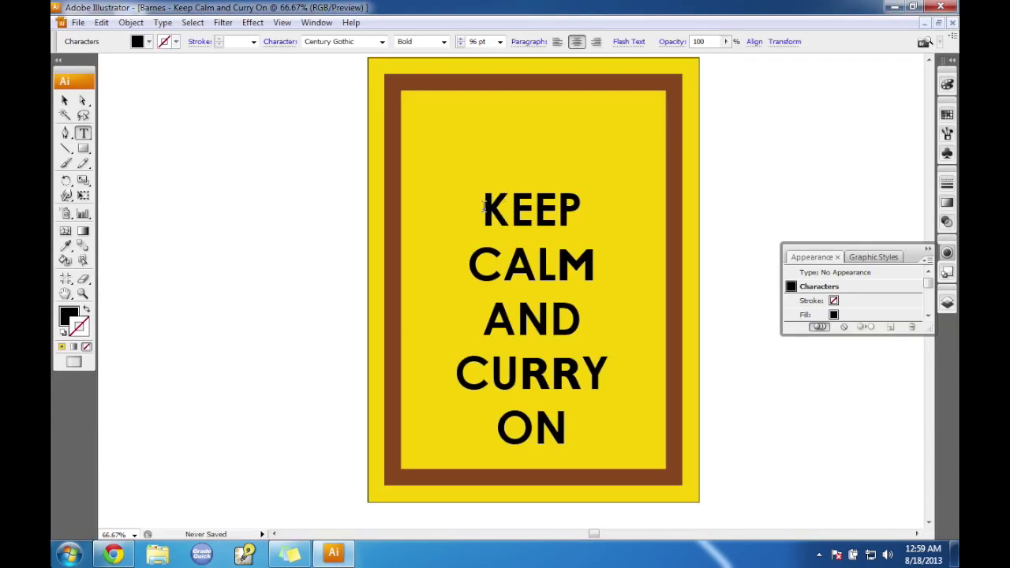
# Expand the whole text block into vector shapes with Object and Fill enabled, and leave the resulting letter group selected.
pyautogui.moveTo(485, 207); pyautogui.dragTo(577, 420)
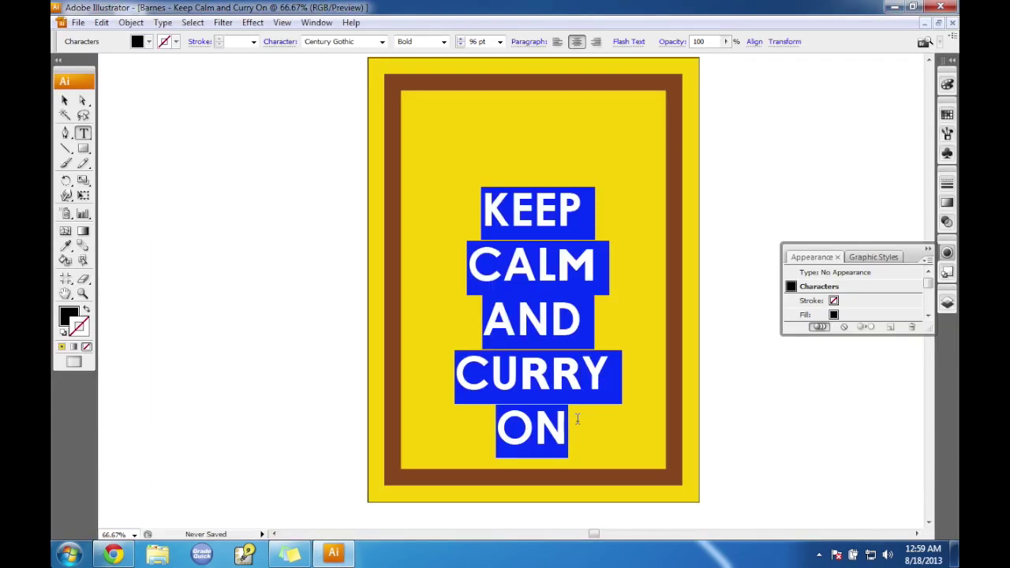
pyautogui.click(64, 100)
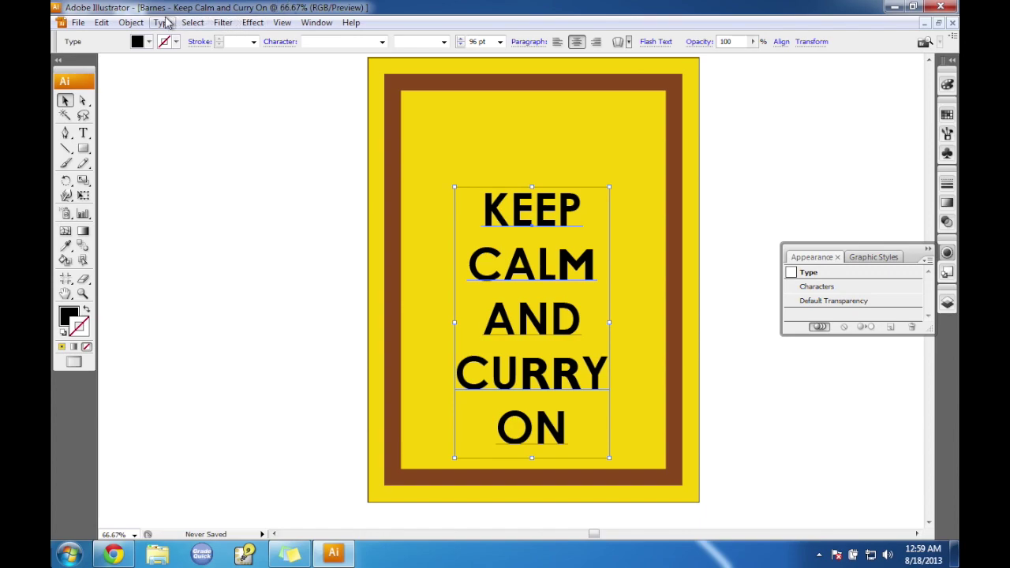
pyautogui.click(131, 23)
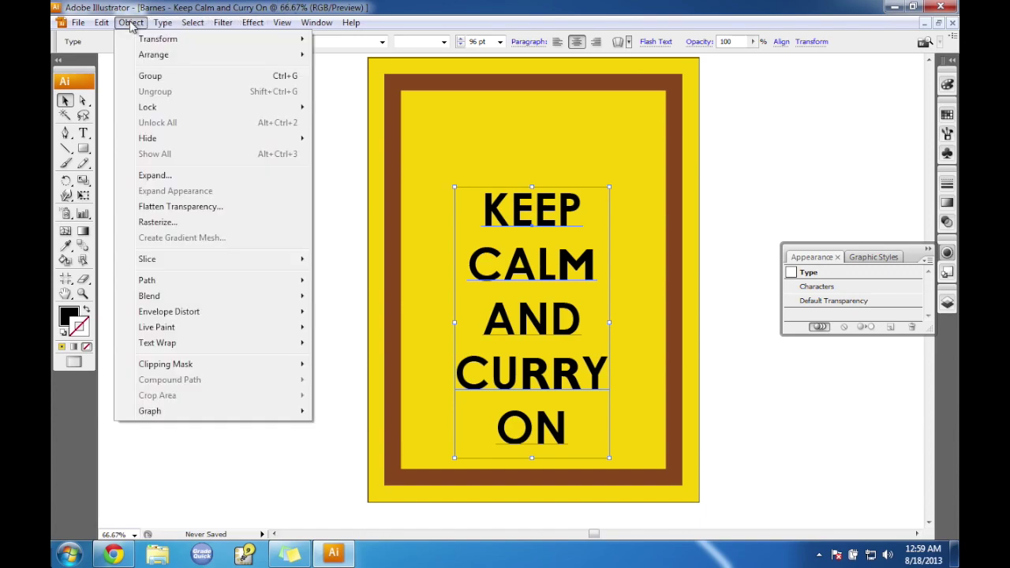
pyautogui.click(169, 175)
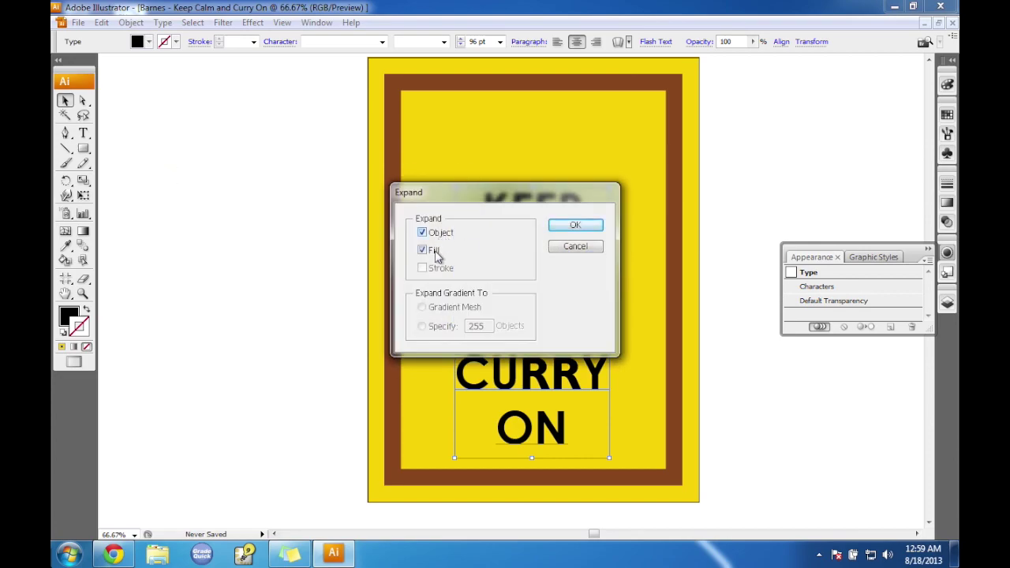
pyautogui.click(576, 226)
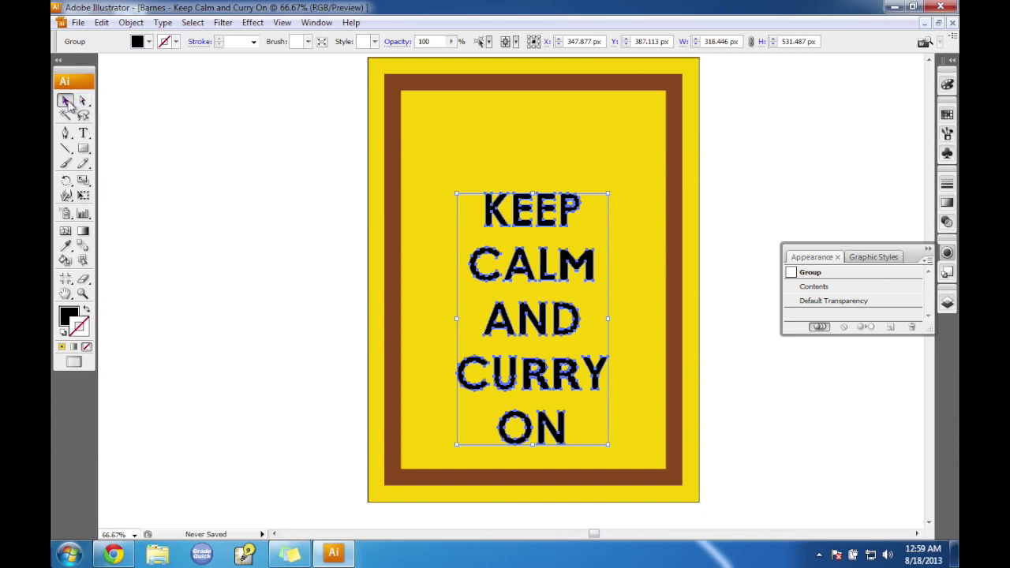
pyautogui.click(468, 119)
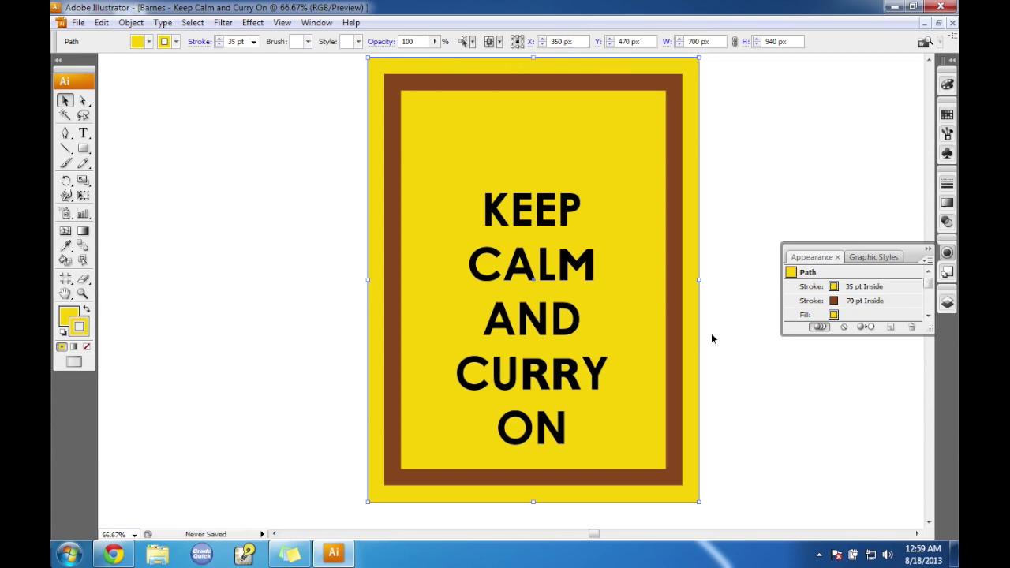
pyautogui.click(521, 211)
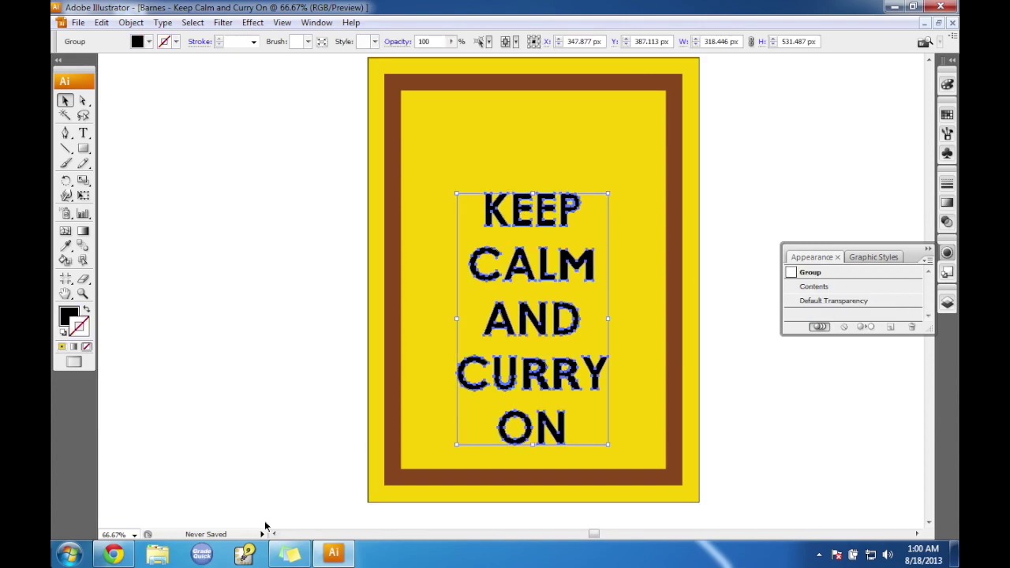
# Read the Part Four instruction on thickening the letters with a stroke in the Chrome tutorial, and return to Illustrator.
pyautogui.click(127, 555)
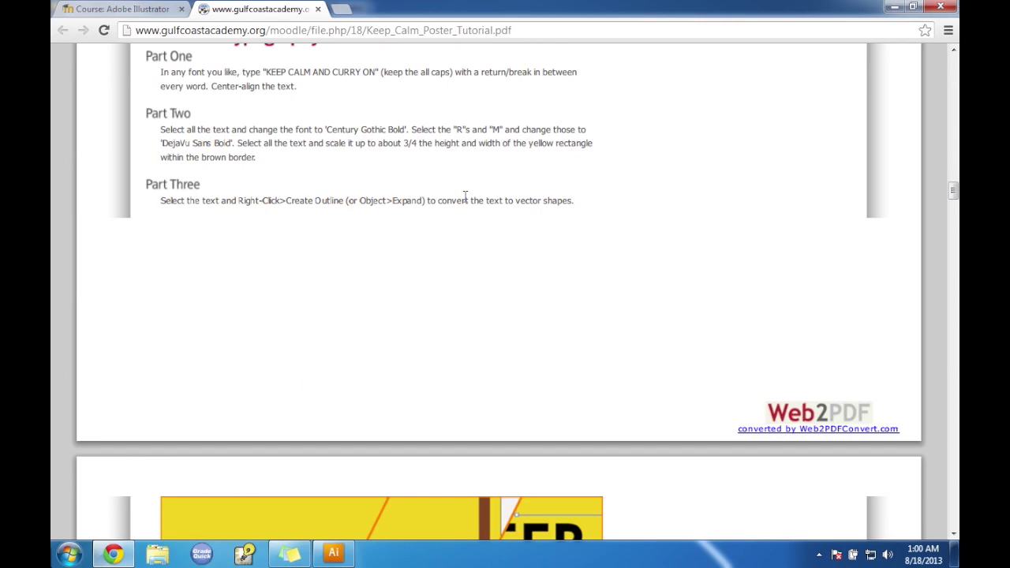
pyautogui.moveTo(953, 191); pyautogui.dragTo(954, 206)
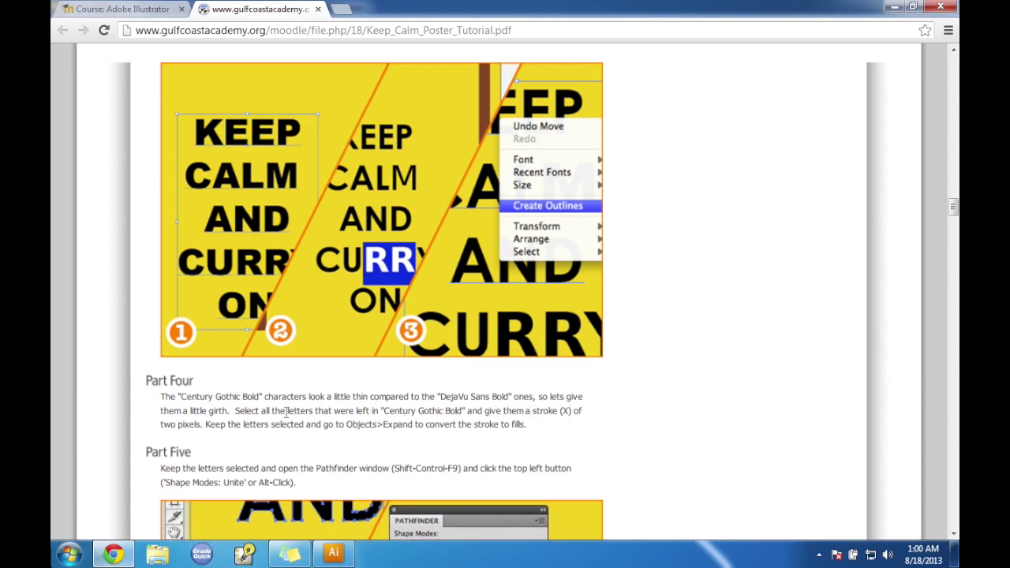
pyautogui.moveTo(572, 412); pyautogui.dragTo(561, 411)
pyautogui.click(556, 411)
pyautogui.click(895, 7)
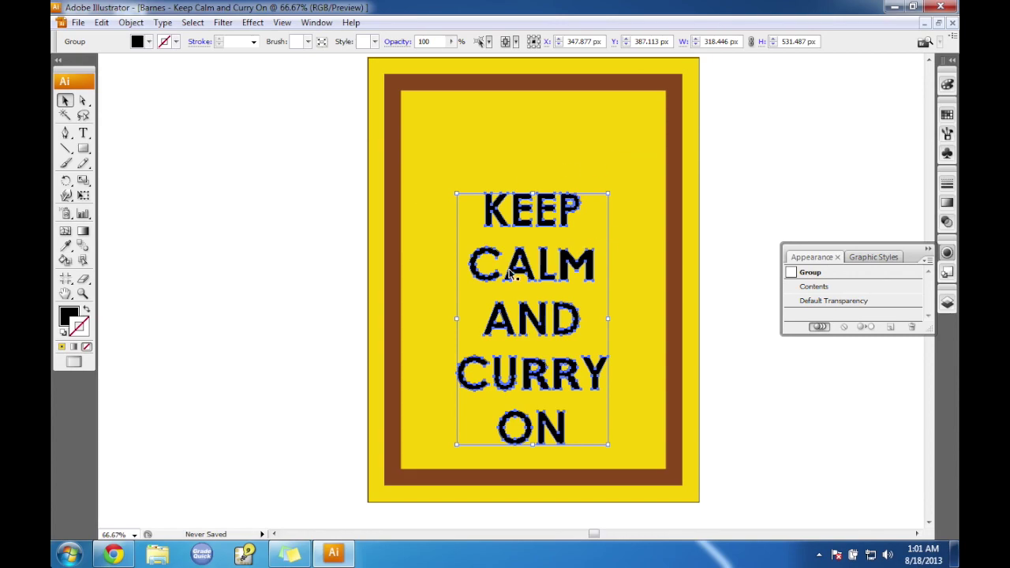
# Select only the four letter shapes of the word KEEP with the Direct Selection tool.
pyautogui.click(84, 103)
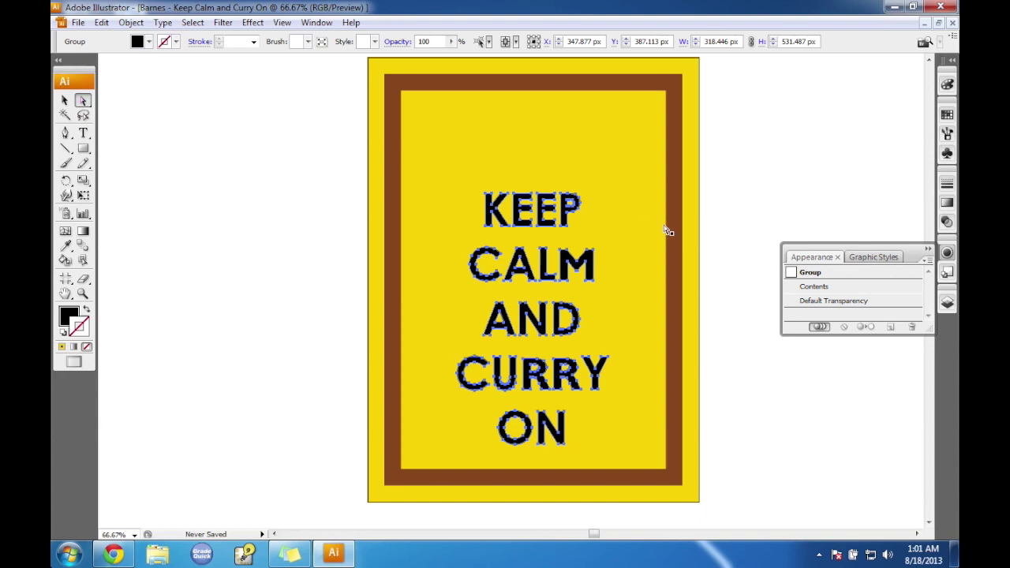
pyautogui.click(584, 229)
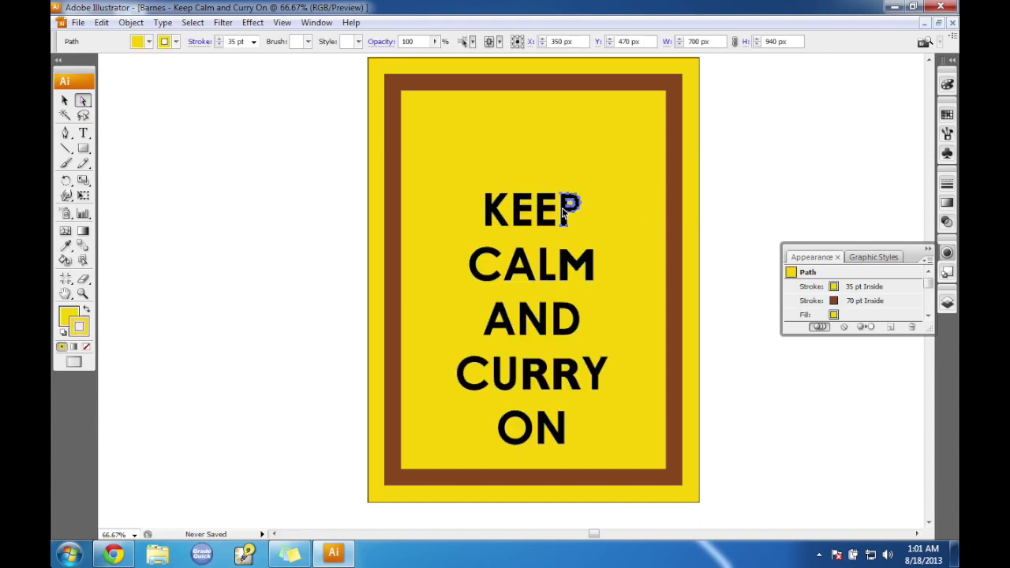
pyautogui.click(567, 202)
pyautogui.click(493, 210)
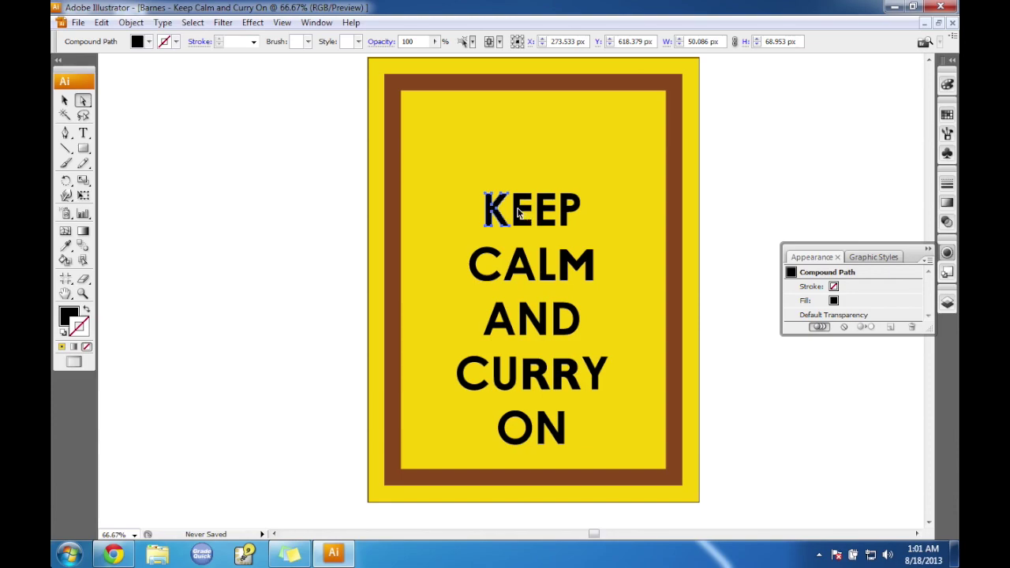
pyautogui.keyDown('shift'); pyautogui.click(520, 211); pyautogui.keyUp('shift')
pyautogui.keyDown('shift'); pyautogui.click(544, 211); pyautogui.keyUp('shift')
pyautogui.keyDown('shift'); pyautogui.click(568, 209); pyautogui.keyUp('shift')
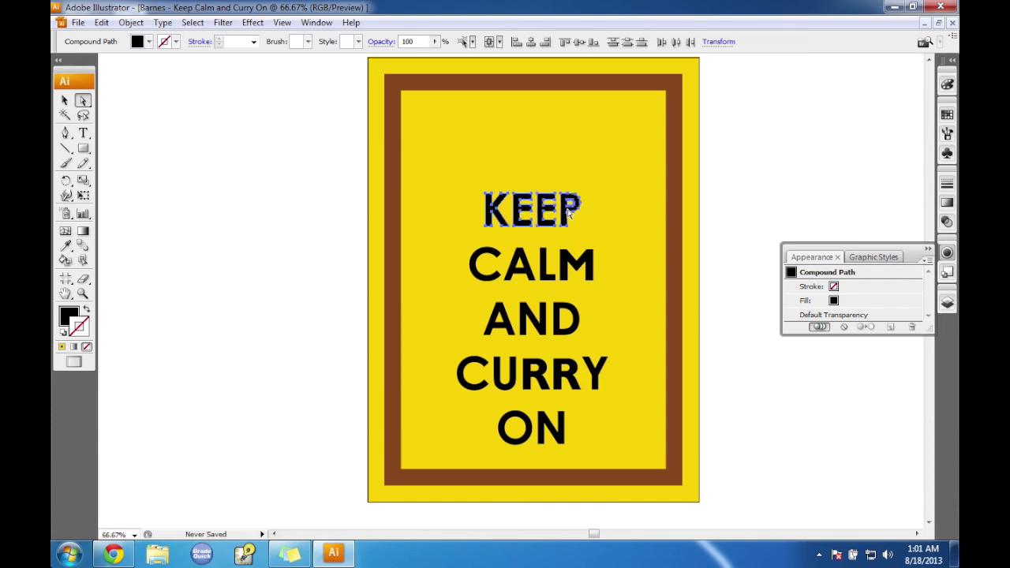
# Add the C, A and L of CALM and all letters of AND to the selection, leaving out the M.
pyautogui.keyDown('shift'); pyautogui.click(546, 261); pyautogui.keyUp('shift')
pyautogui.keyDown('shift'); pyautogui.click(521, 273); pyautogui.keyUp('shift')
pyautogui.keyDown('shift'); pyautogui.click(486, 280); pyautogui.keyUp('shift')
pyautogui.keyDown('shift'); pyautogui.click(490, 322); pyautogui.keyUp('shift')
pyautogui.keyDown('shift'); pyautogui.click(528, 329); pyautogui.keyUp('shift')
pyautogui.keyDown('shift'); pyautogui.click(560, 332); pyautogui.keyUp('shift')
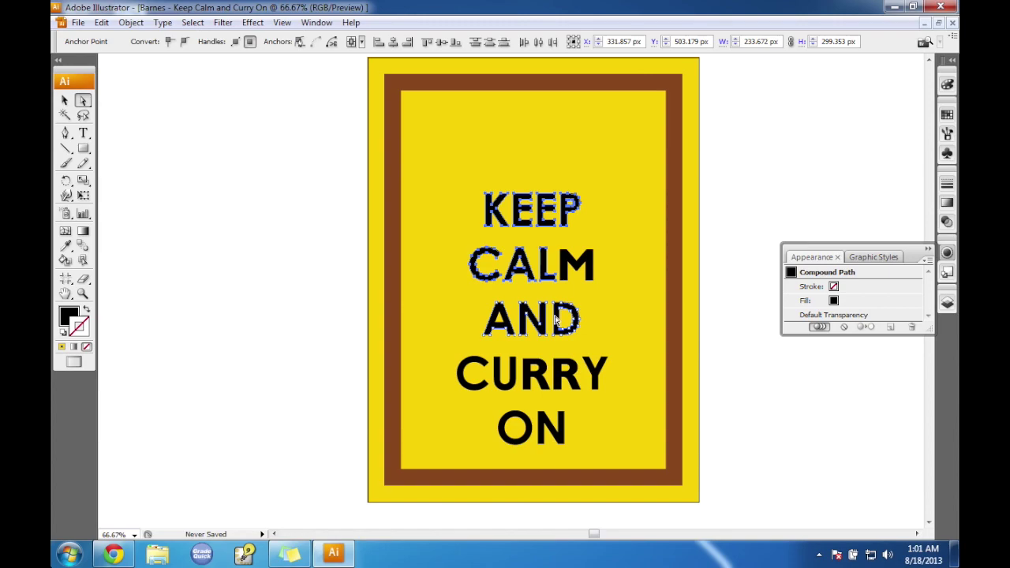
# Add the C, U and Y of CURRY and both letters of ON to the selection, leaving out the two R's.
pyautogui.keyDown('shift'); pyautogui.click(485, 364); pyautogui.keyUp('shift')
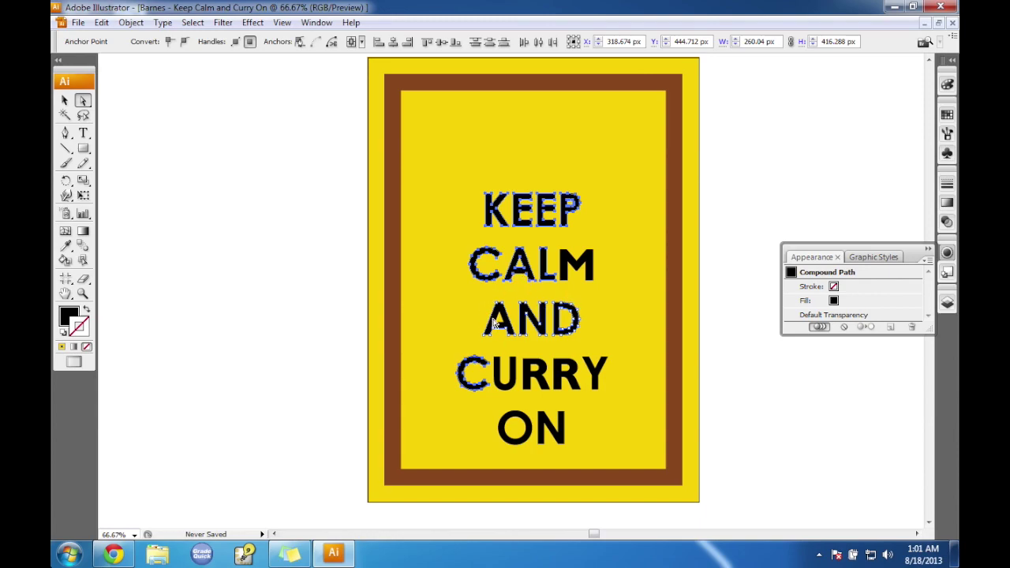
pyautogui.keyDown('shift'); pyautogui.click(561, 324); pyautogui.keyUp('shift')
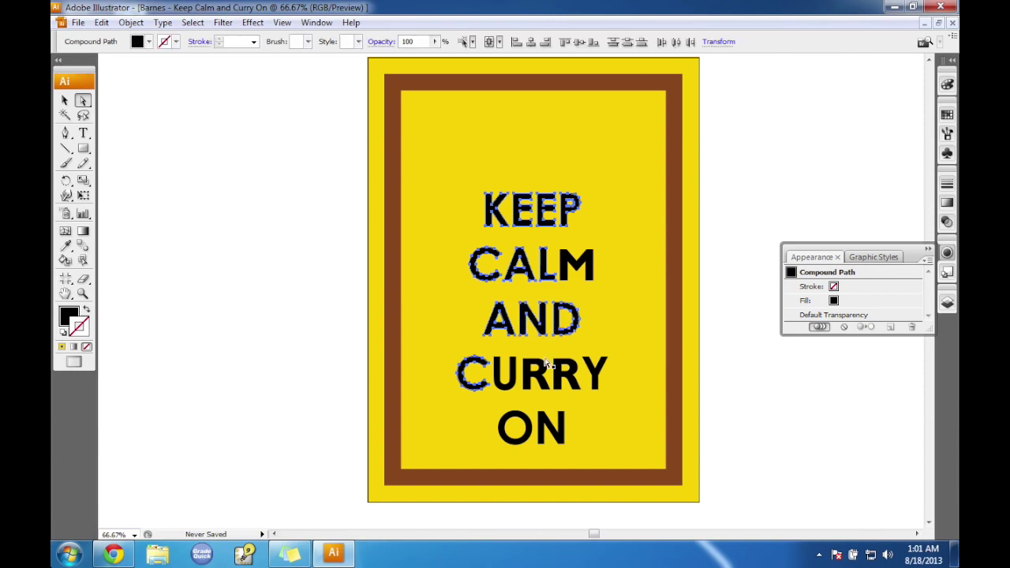
pyautogui.keyDown('shift'); pyautogui.click(514, 381); pyautogui.keyUp('shift')
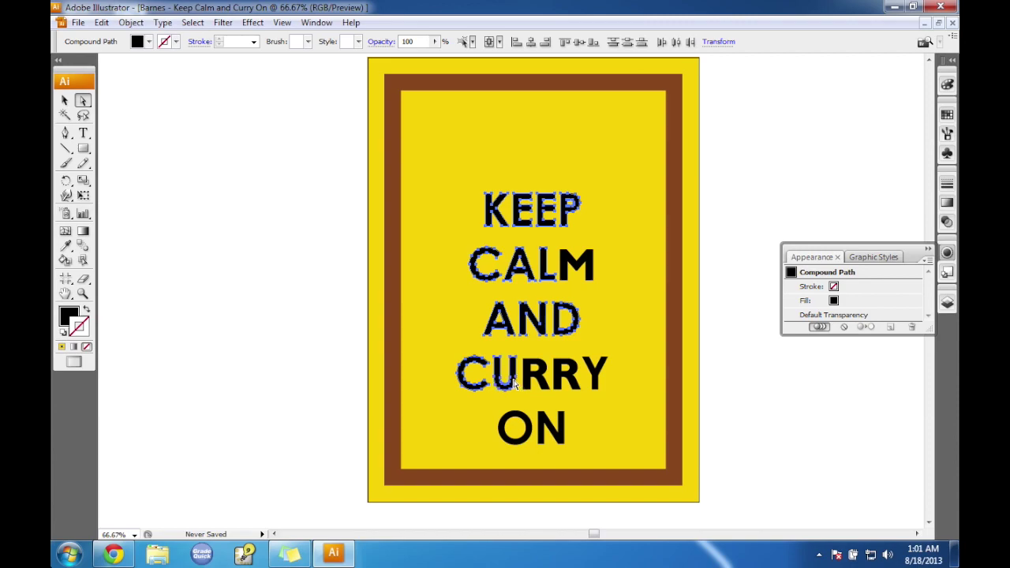
pyautogui.keyDown('shift'); pyautogui.click(596, 383); pyautogui.keyUp('shift')
pyautogui.keyDown('shift'); pyautogui.click(522, 424); pyautogui.keyUp('shift')
# Give the selected letters a black (000000) stroke with a weight of 2 pt.
pyautogui.click(131, 22)
pyautogui.click(131, 23)
pyautogui.press('x')
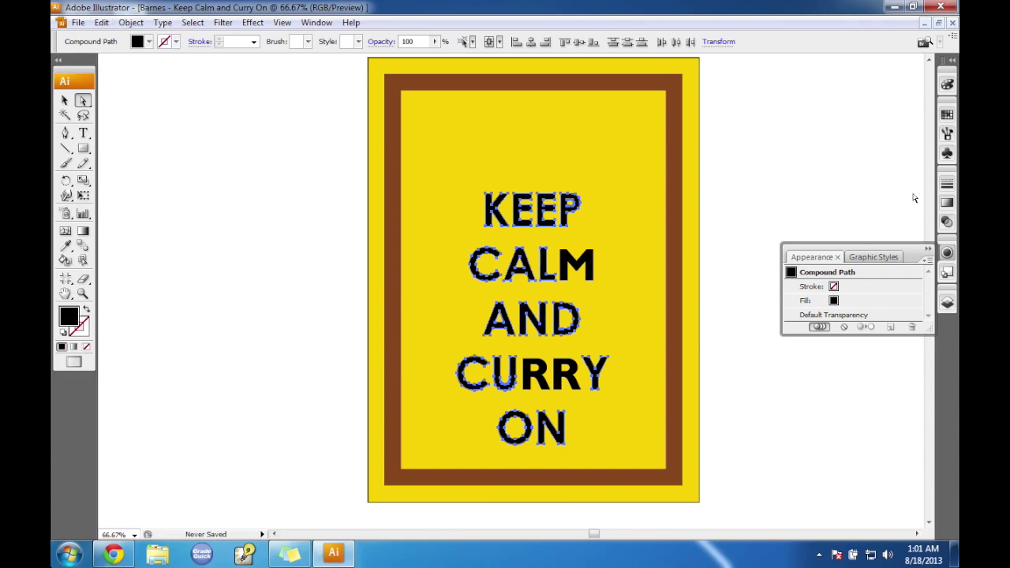
pyautogui.click(82, 323)
pyautogui.doubleClick(70, 316)
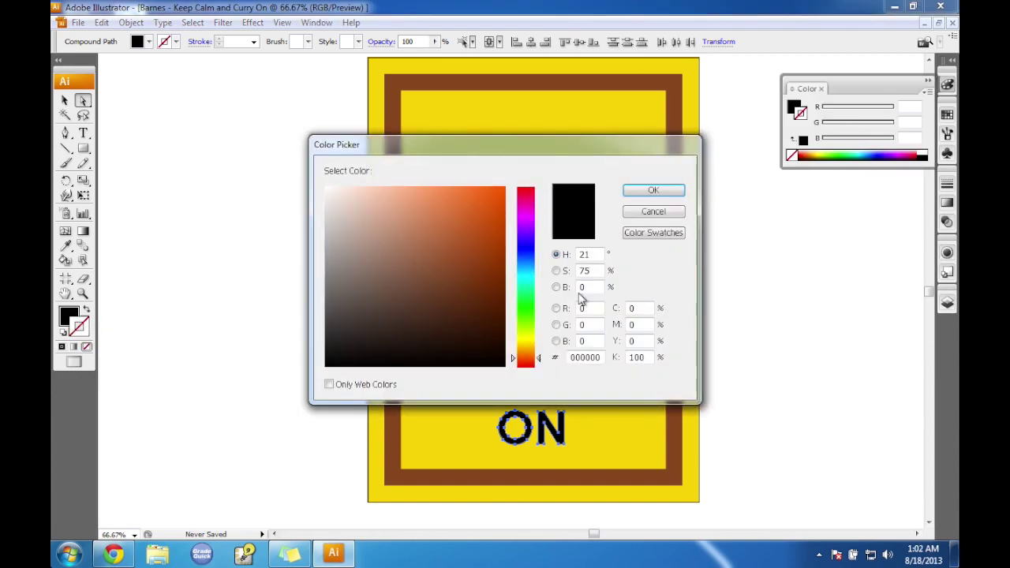
pyautogui.click(629, 193)
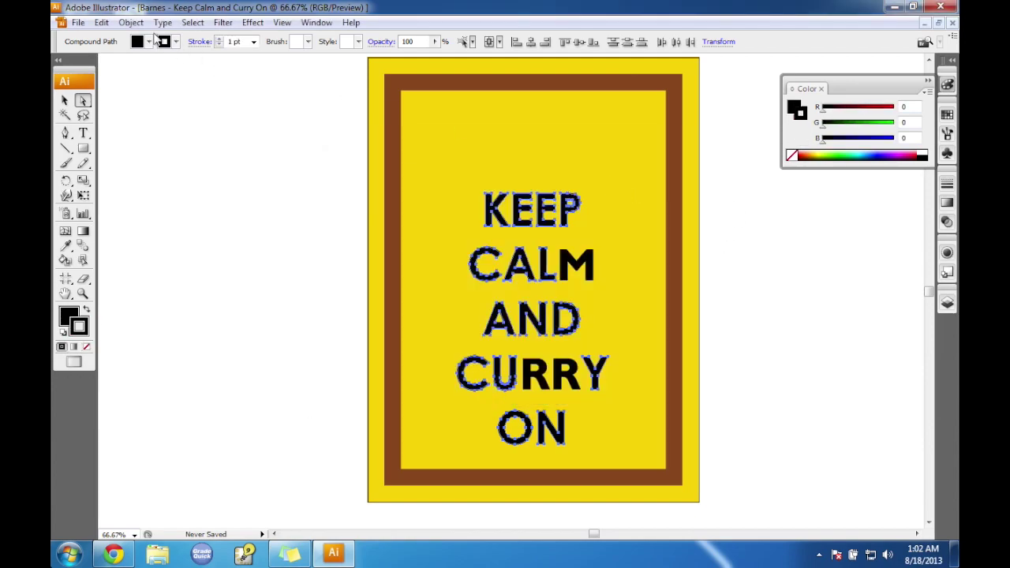
pyautogui.click(241, 41)
pyautogui.write('2')
pyautogui.press('Return')
# Expand the selected letters with Fill and Stroke enabled to convert their strokes into filled shapes.
pyautogui.click(131, 22)
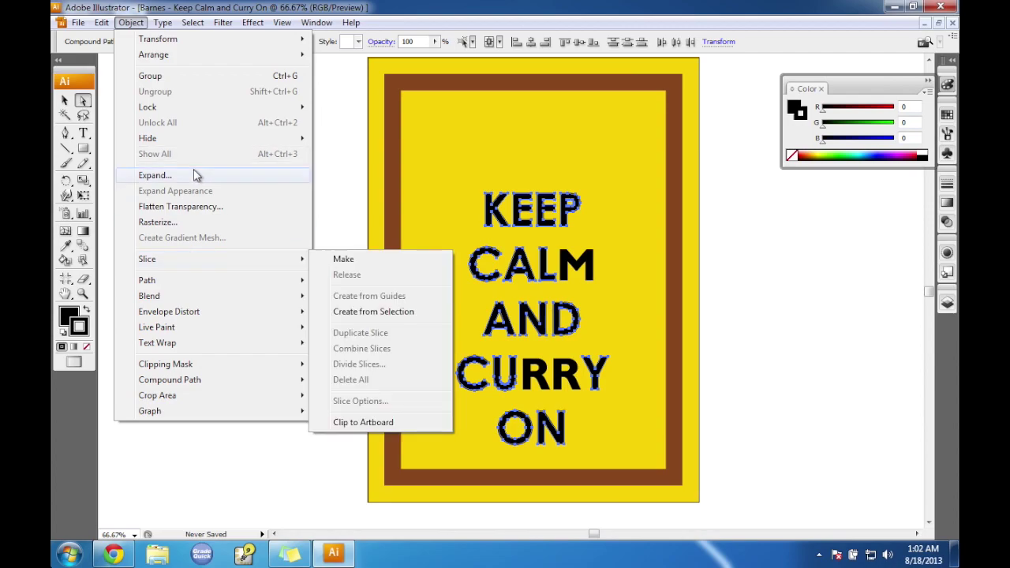
pyautogui.click(194, 176)
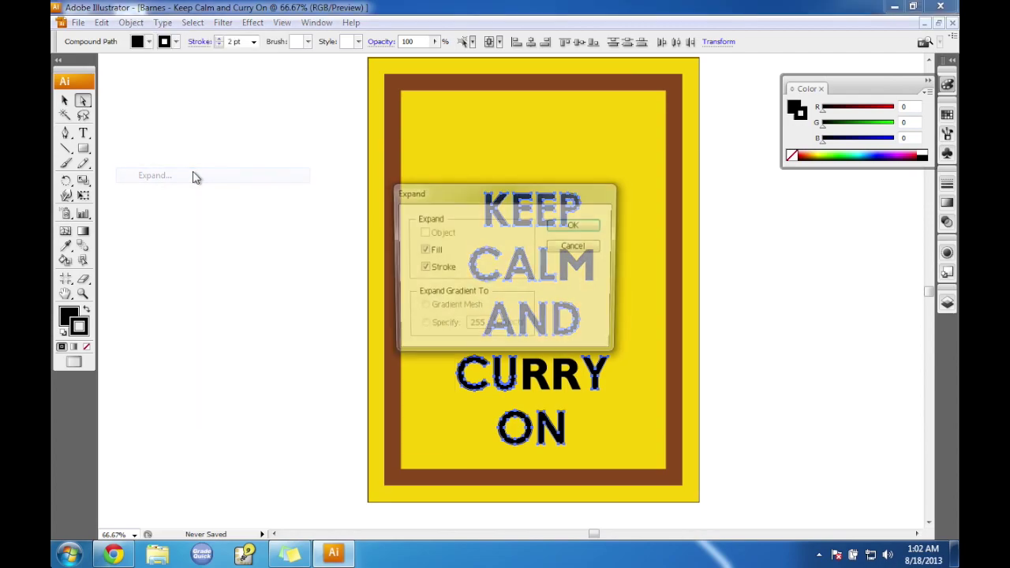
pyautogui.click(573, 225)
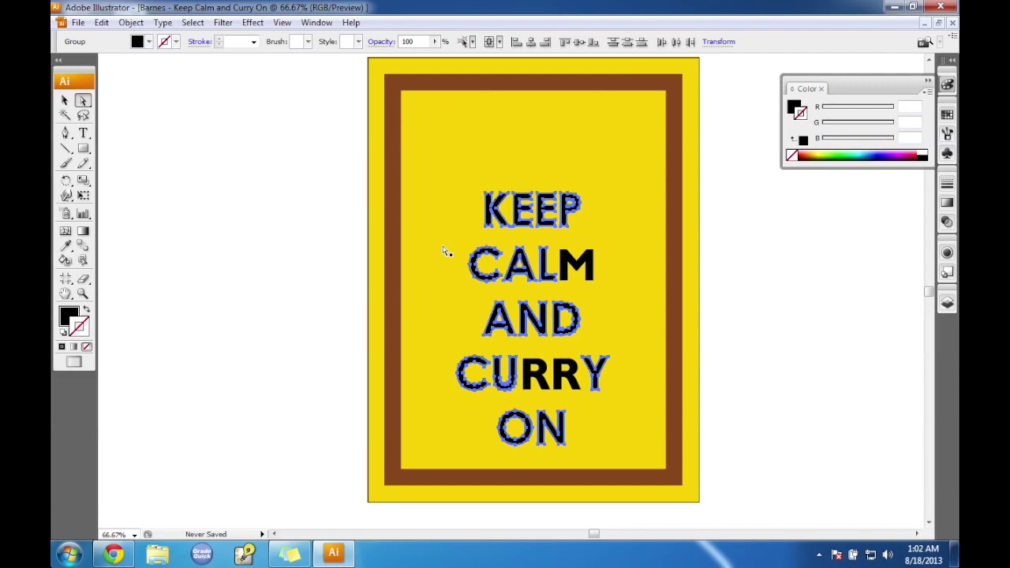
# Read the Part Five instruction on uniting the letters with Pathfinder in the Chrome tutorial, and return to Illustrator.
pyautogui.moveTo(117, 562)
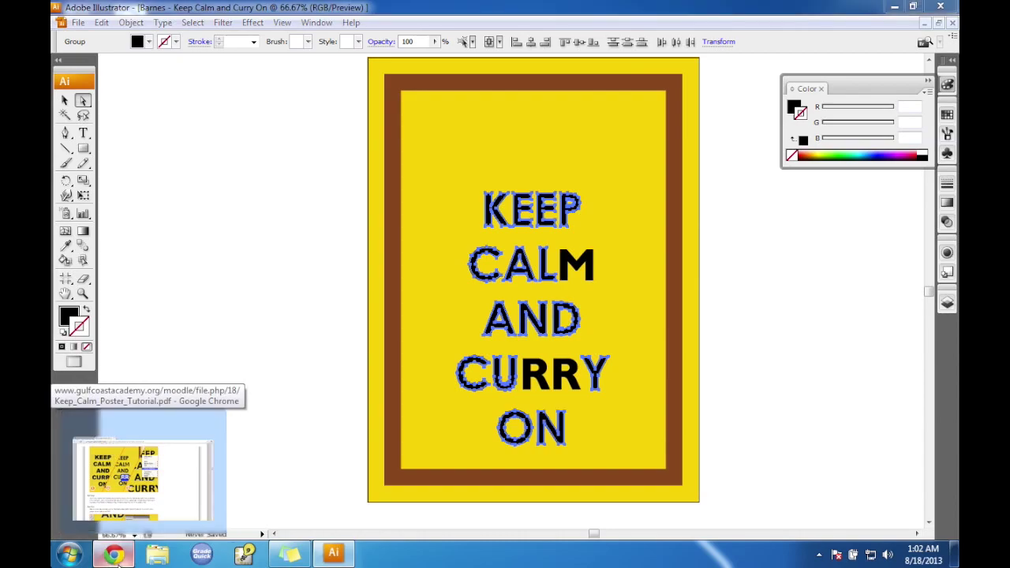
pyautogui.click(115, 557)
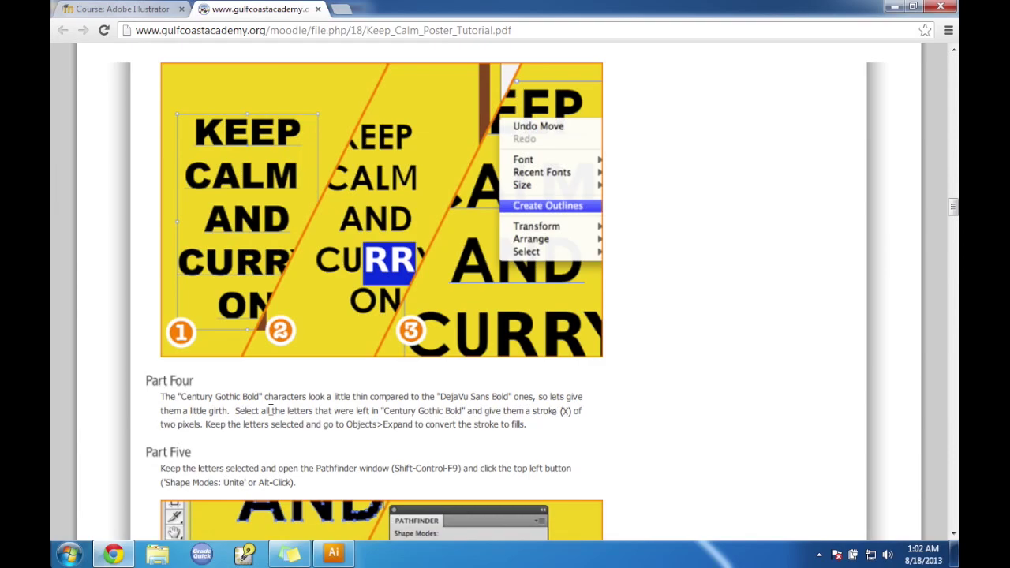
pyautogui.scroll(-1, 269, 416)
pyautogui.scroll(-2, 269, 416)
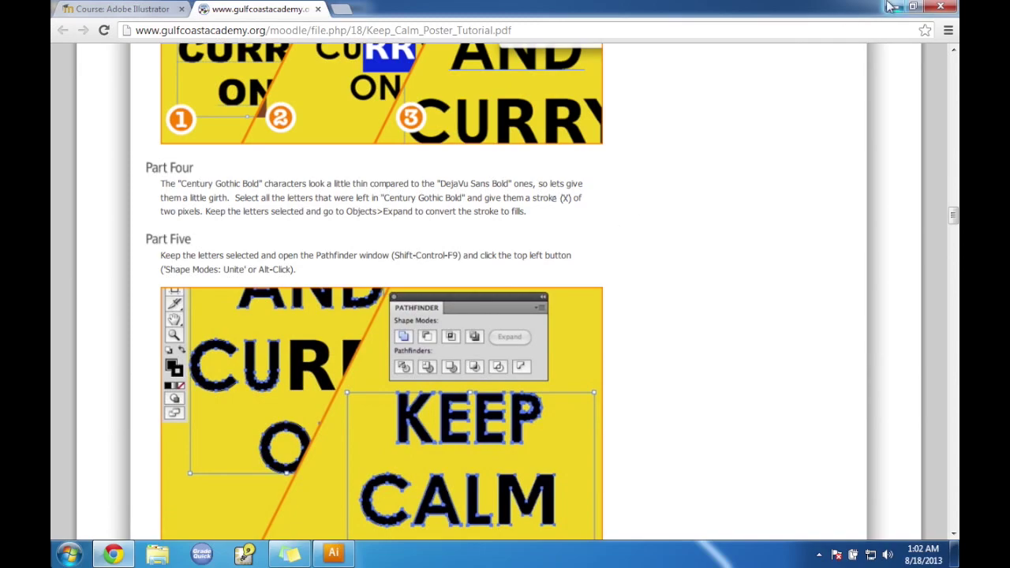
pyautogui.scroll(-3, 813, 242)
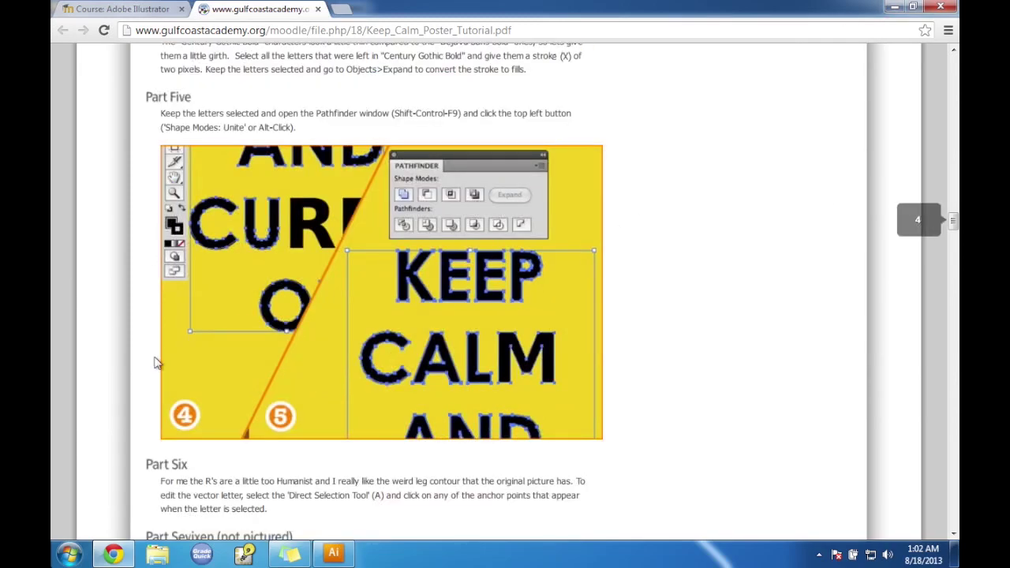
pyautogui.click(327, 556)
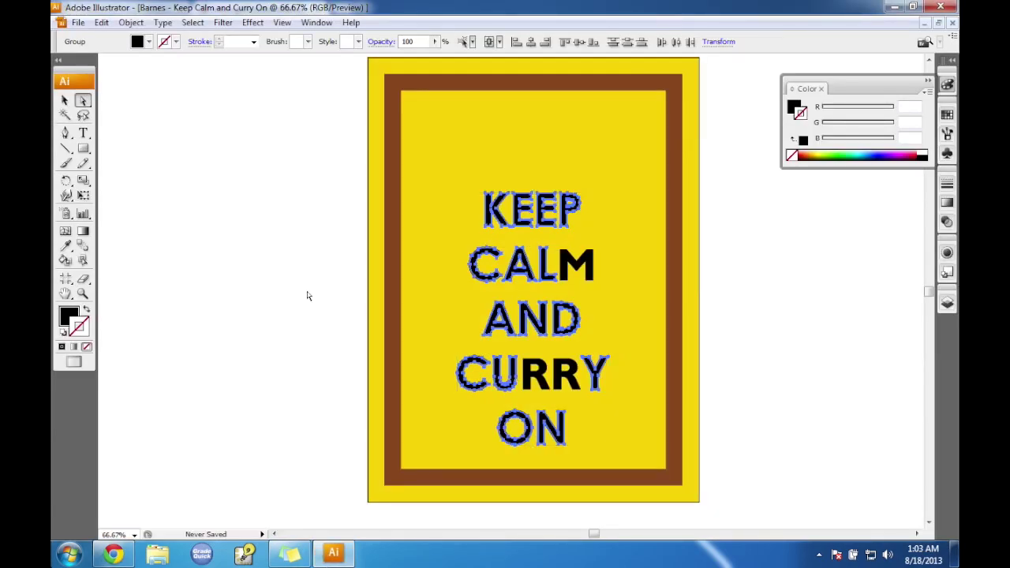
# Merge the selected letter fills and outlines with Pathfinder's Add to shape area, and expand the resulting compound shape.
pyautogui.click(185, 25)
pyautogui.moveTo(235, 26)
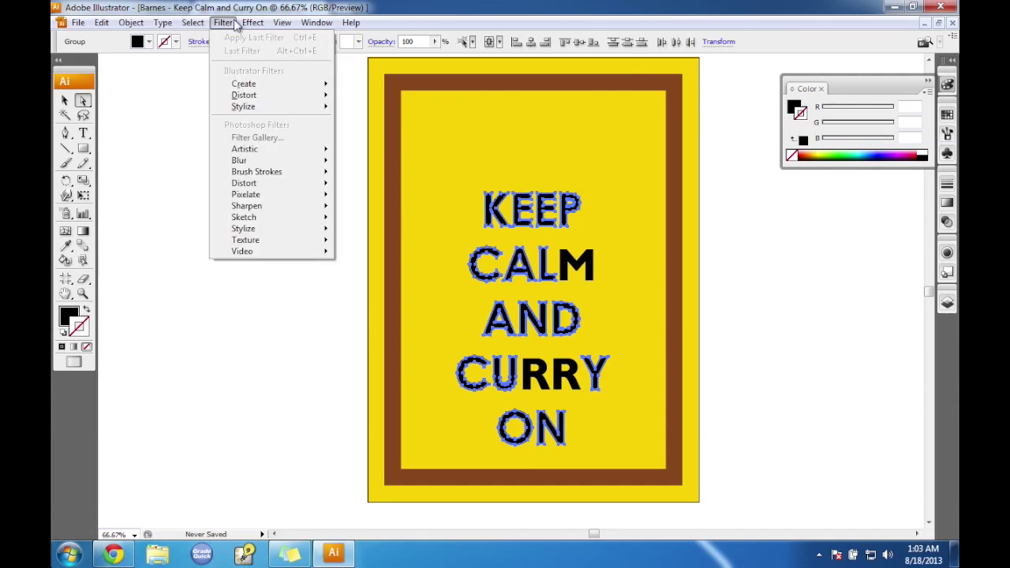
pyautogui.moveTo(282, 24)
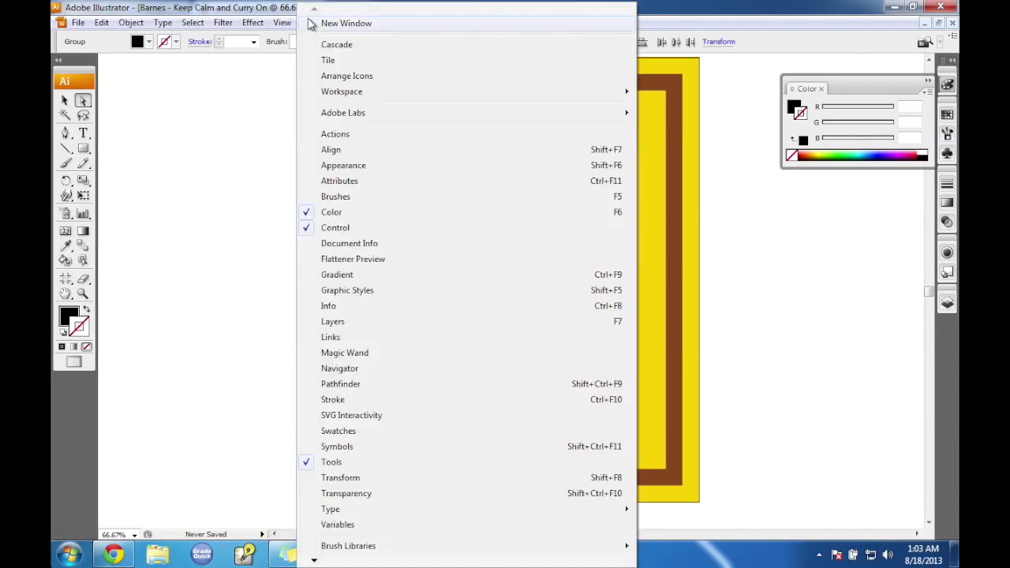
pyautogui.click(356, 384)
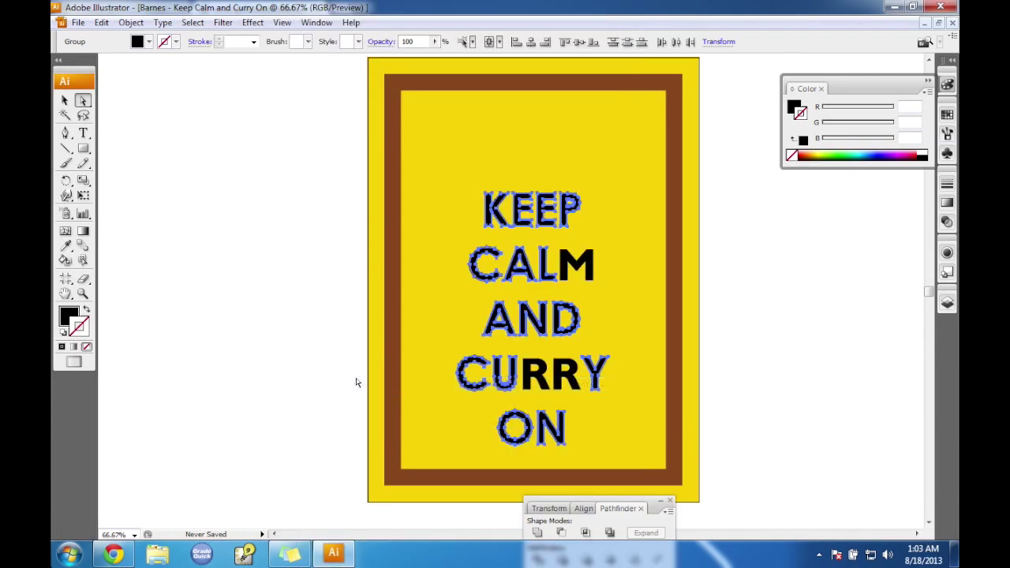
pyautogui.moveTo(624, 507); pyautogui.dragTo(289, 147)
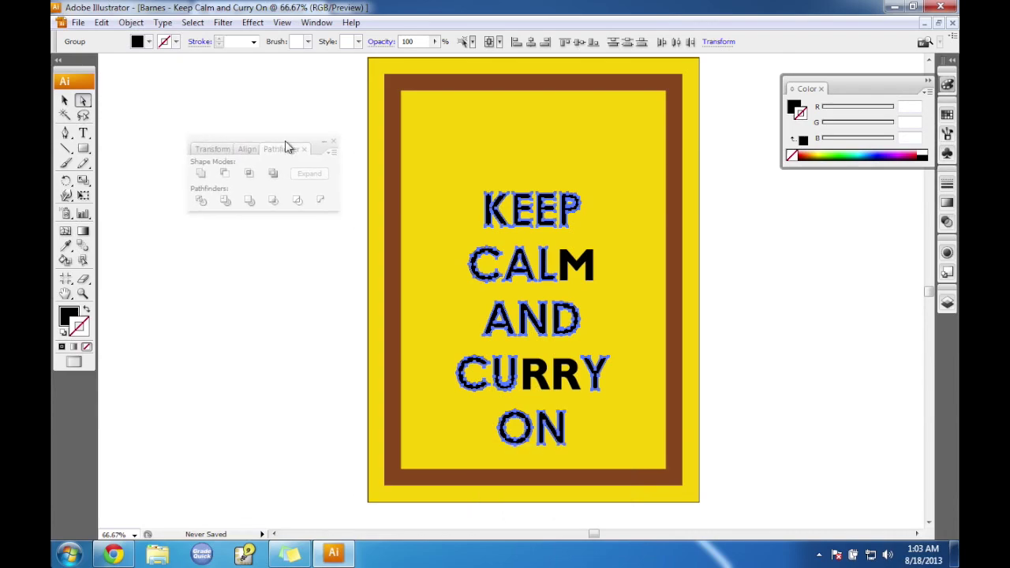
pyautogui.click(202, 174)
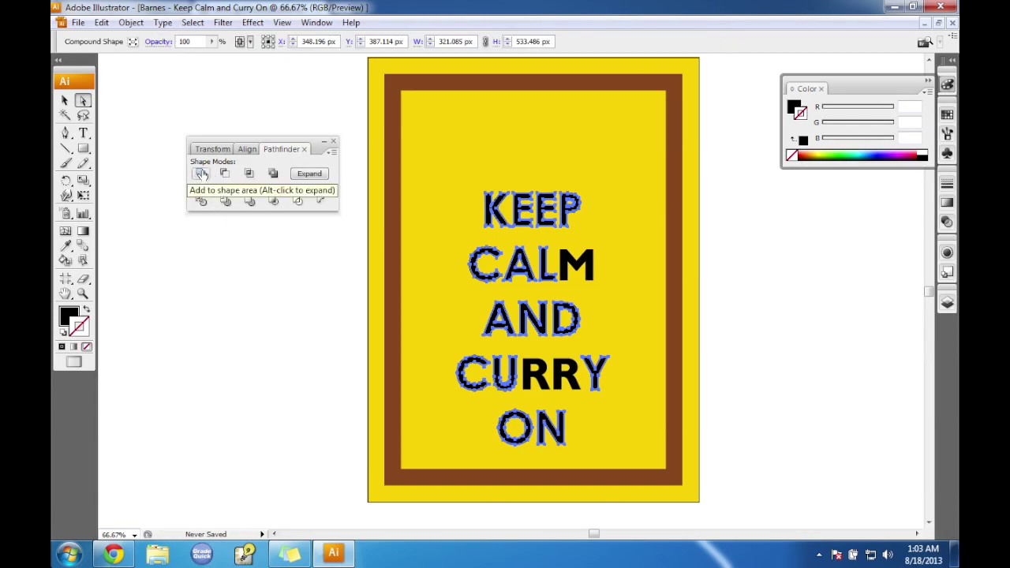
pyautogui.click(309, 173)
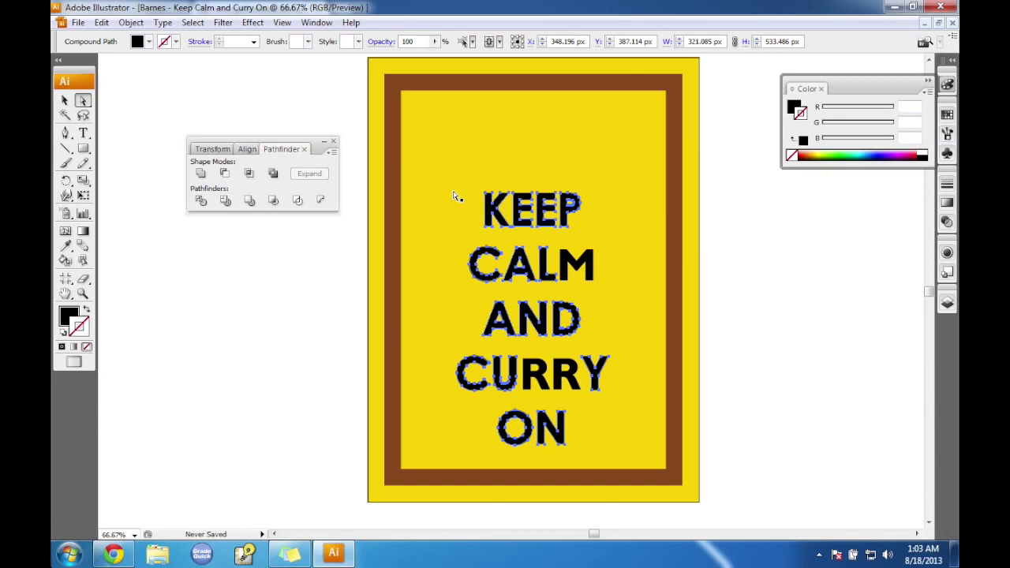
pyautogui.click(333, 147)
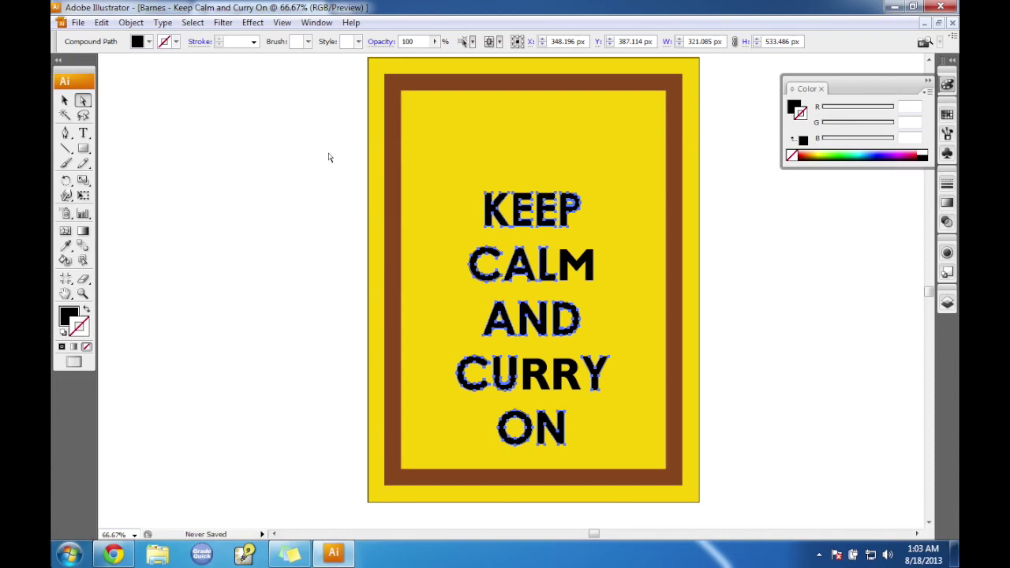
# Switch to the Chrome tutorial and read Parts Six and Seven on editing the R's anchor points and the letter kerning.
pyautogui.click(103, 559)
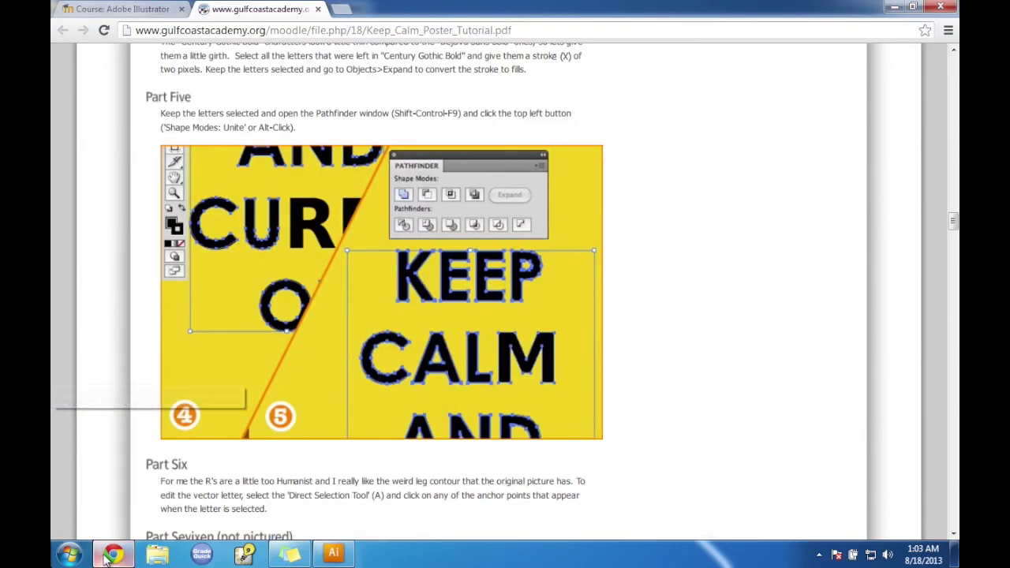
pyautogui.scroll(-2, 662, 343)
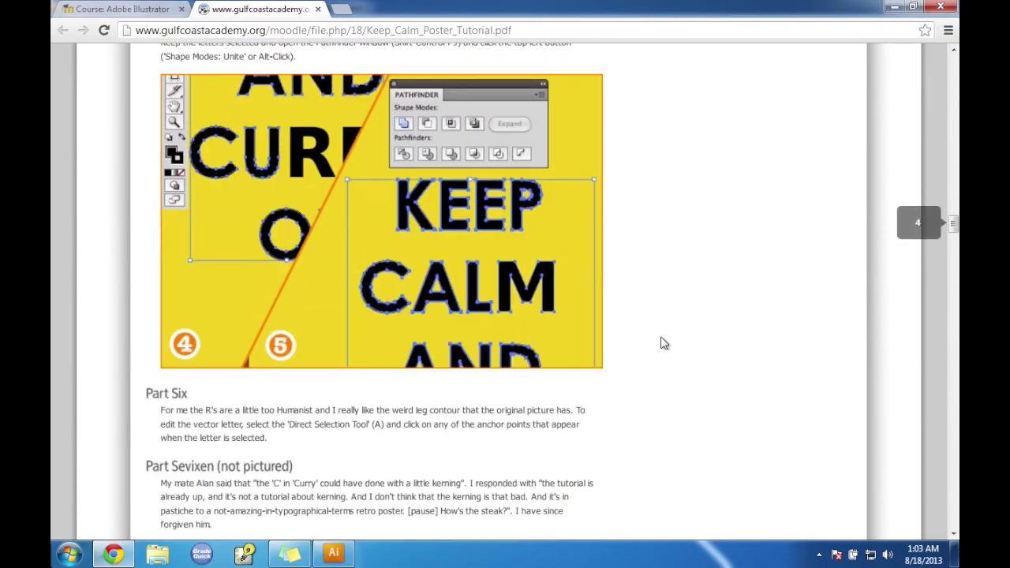
pyautogui.scroll(2, 663, 343)
pyautogui.scroll(-2, 663, 344)
pyautogui.scroll(2, 663, 343)
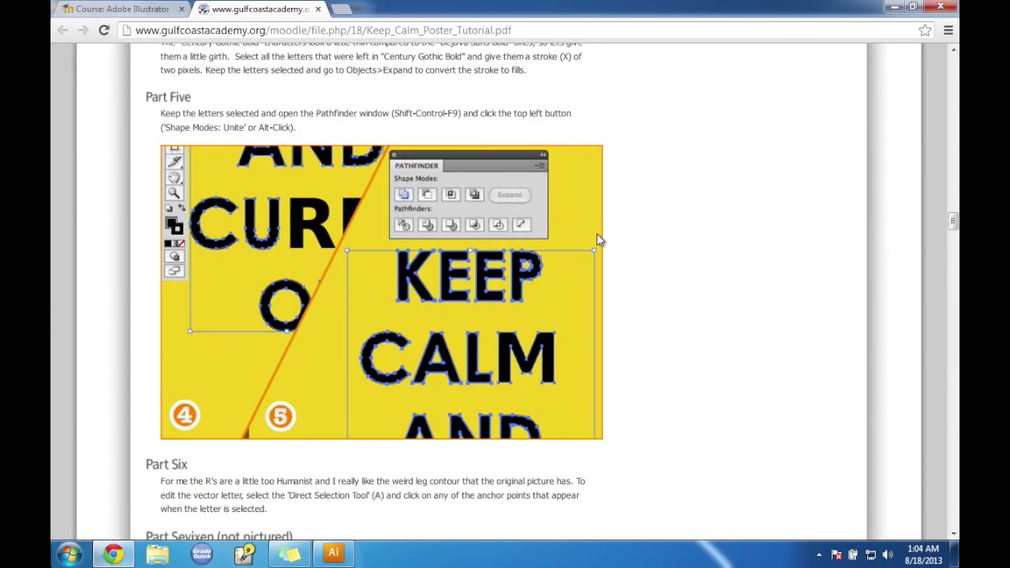
pyautogui.scroll(-3, 672, 257)
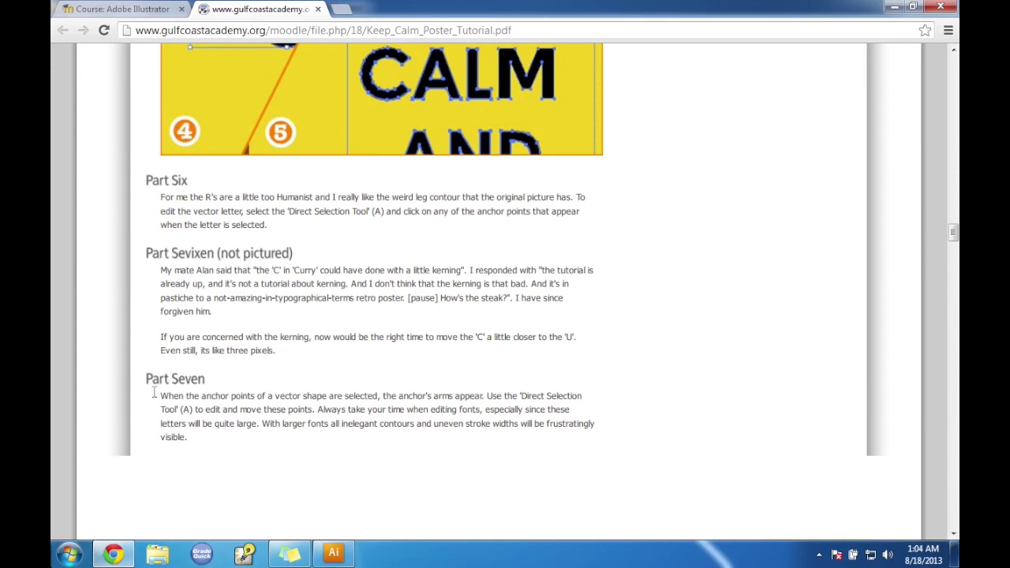
pyautogui.scroll(-3, 154, 398)
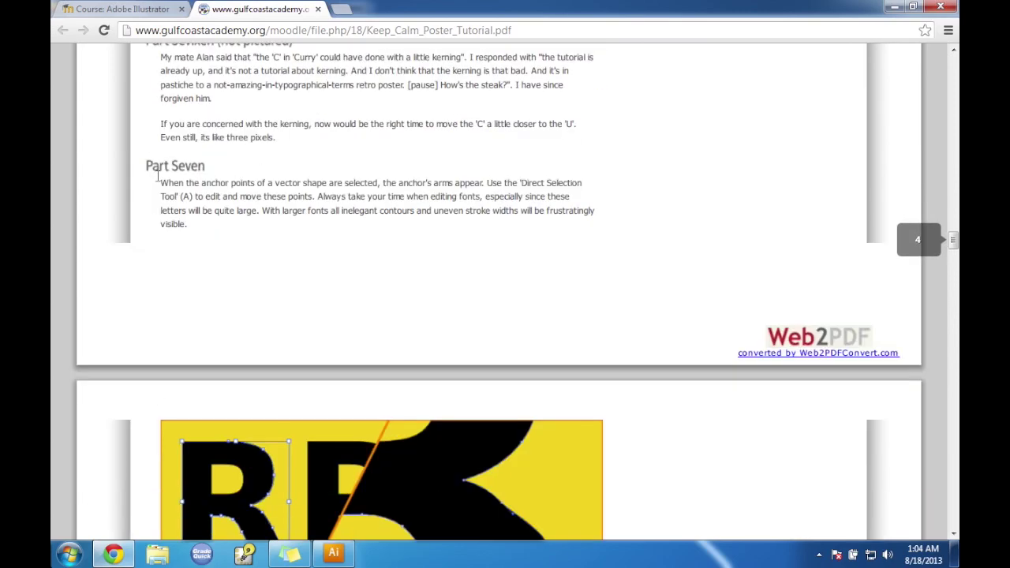
pyautogui.scroll(-3, 514, 183)
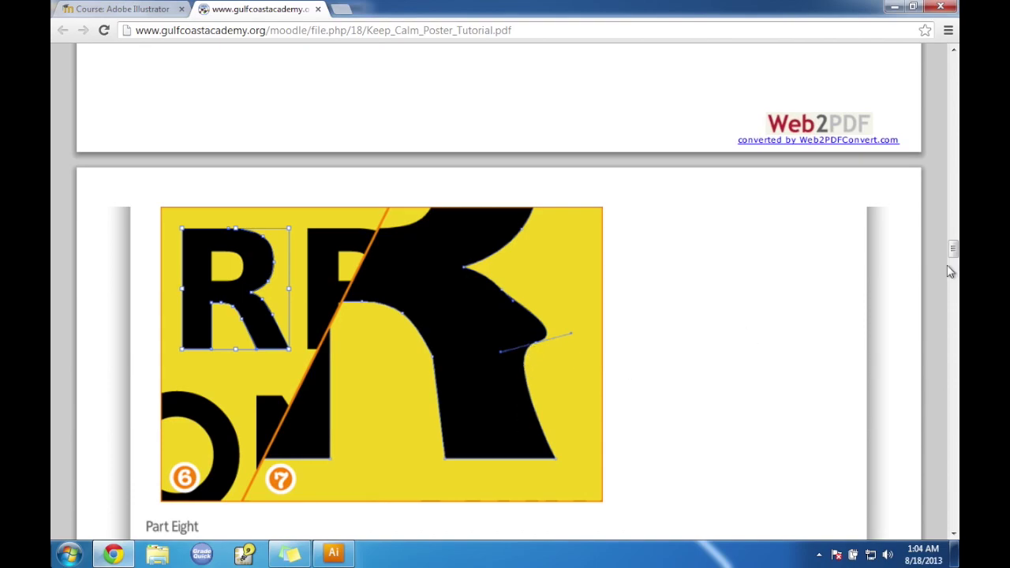
# Read Parts Eight and Nine on scaling the word AND and recolouring the letters, and return to Illustrator.
pyautogui.moveTo(954, 250); pyautogui.dragTo(955, 271)
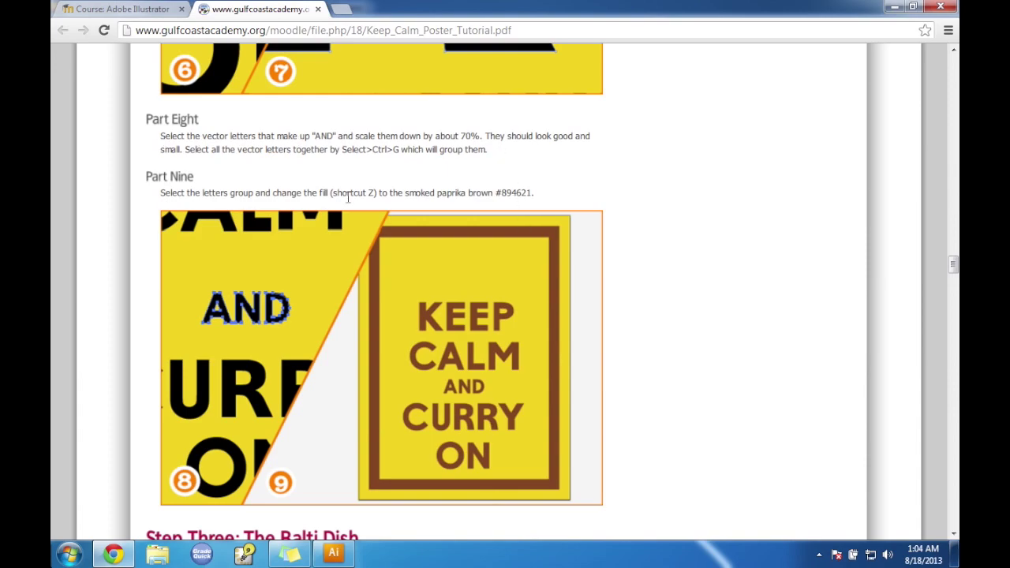
pyautogui.moveTo(953, 267); pyautogui.dragTo(875, 225)
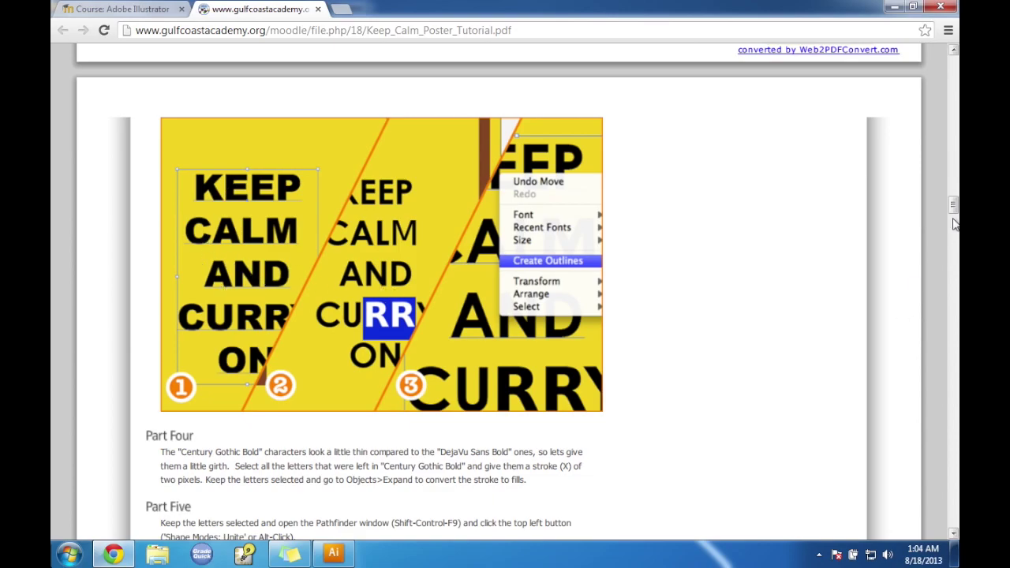
pyautogui.moveTo(953, 201); pyautogui.dragTo(954, 271)
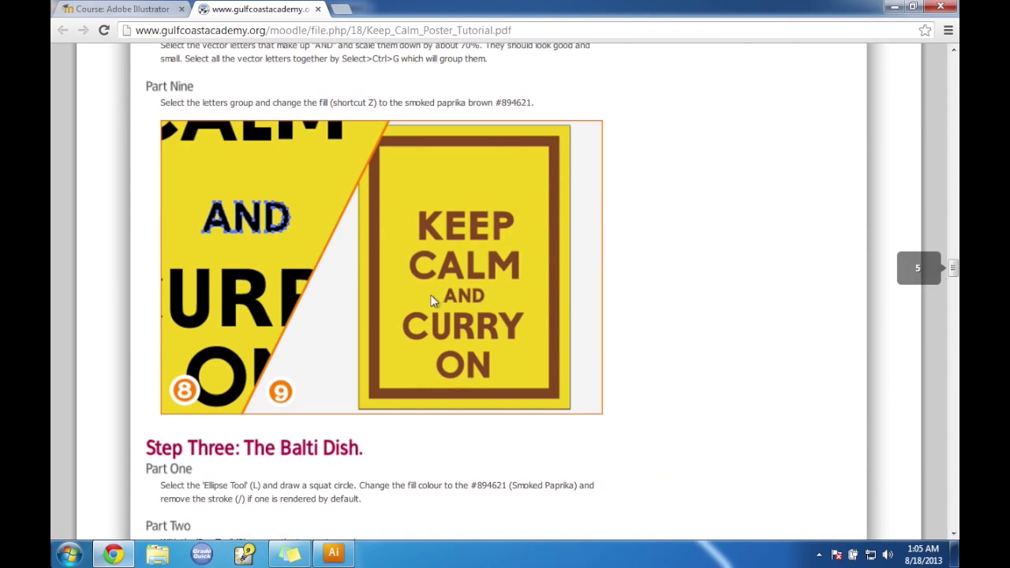
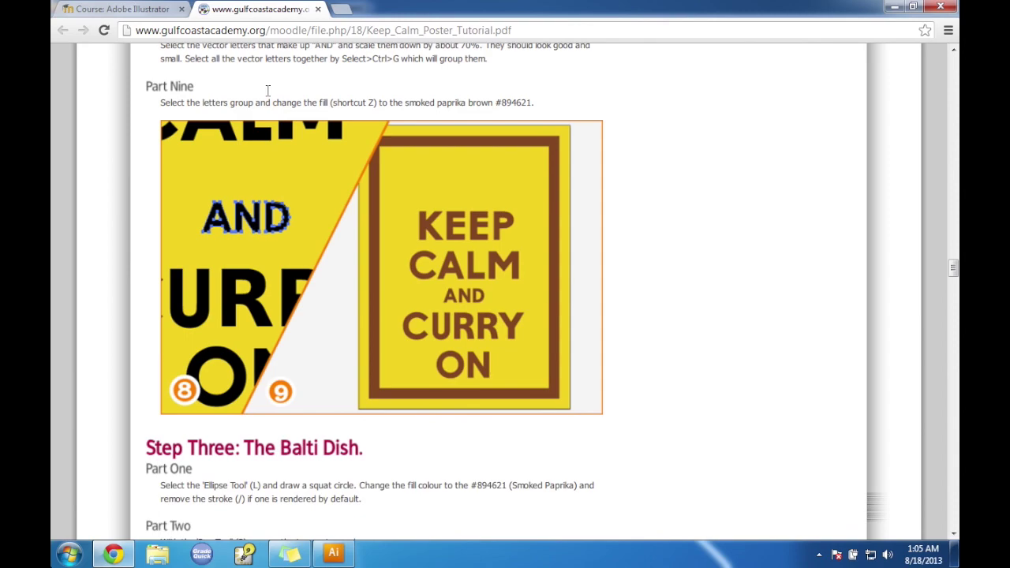
pyautogui.scroll(2, 268, 90)
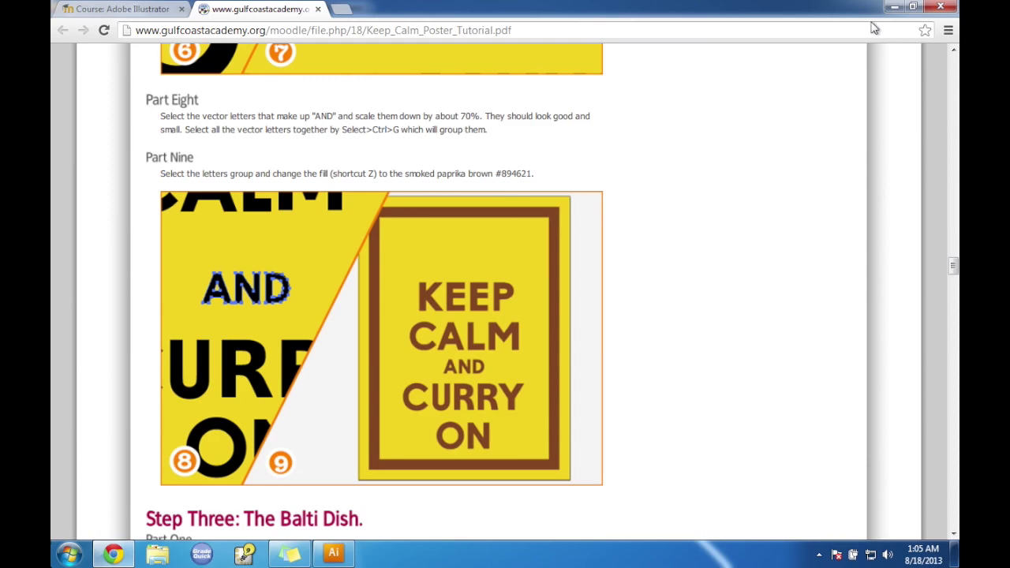
pyautogui.click(893, 9)
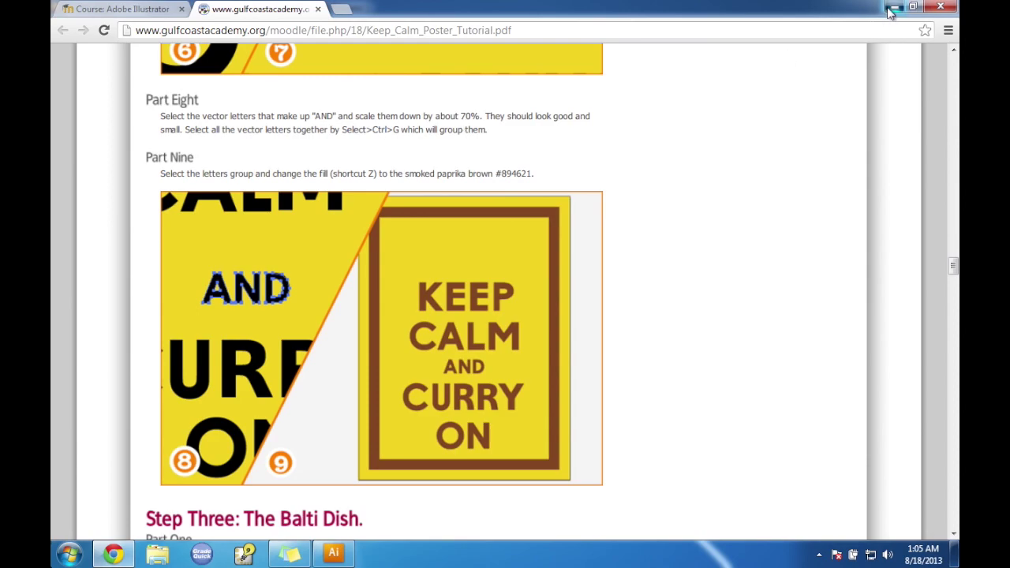
# Try to select only the word AND with the Direct Selection and Selection tools.
pyautogui.click(64, 100)
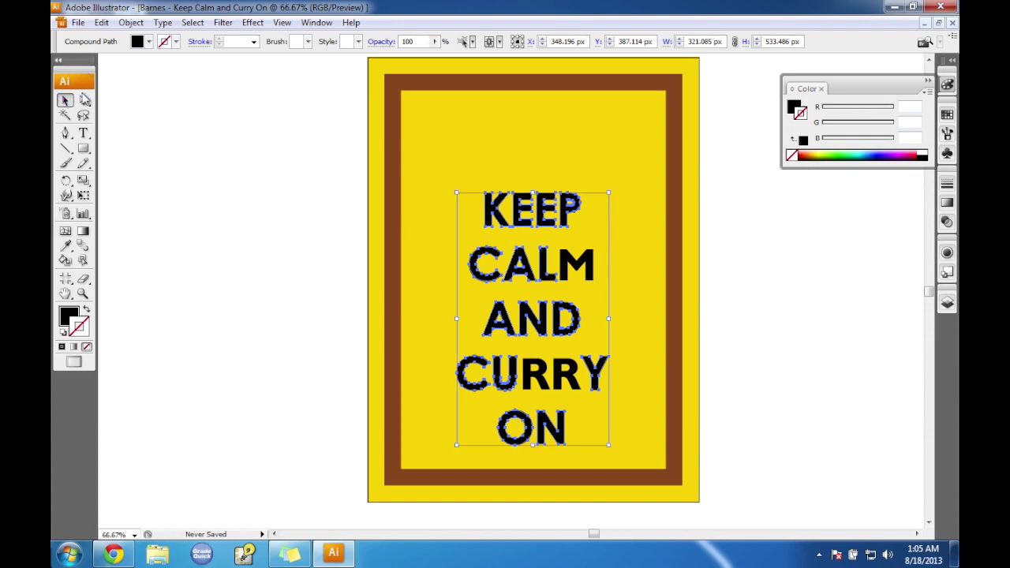
pyautogui.click(83, 100)
pyautogui.click(426, 167)
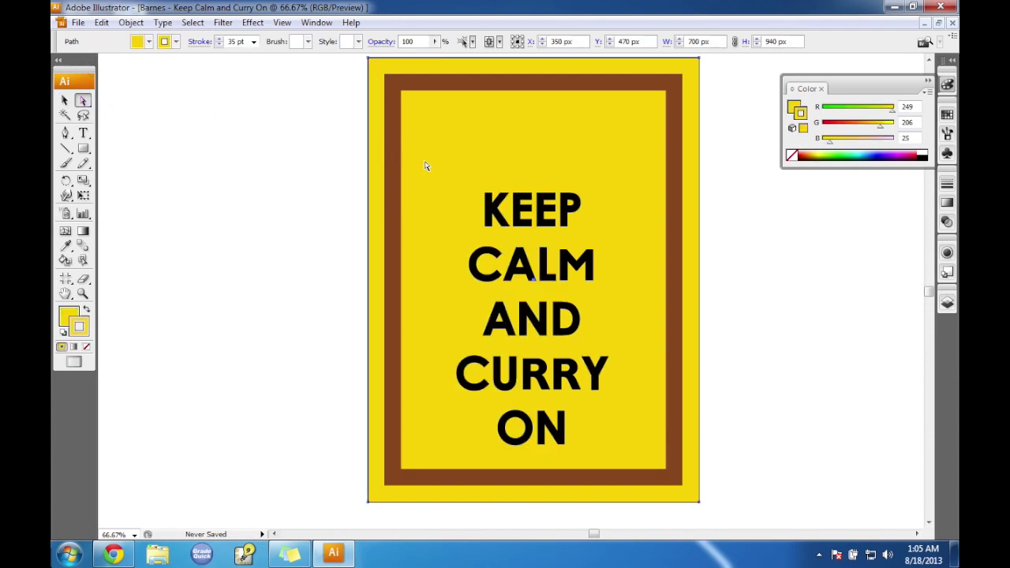
pyautogui.click(493, 323)
pyautogui.click(451, 317)
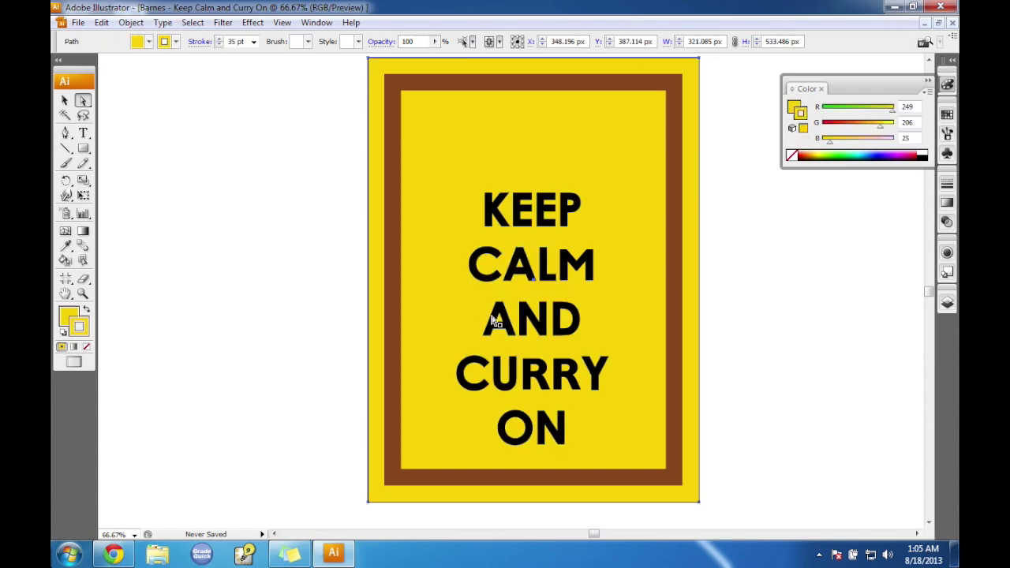
pyautogui.click(492, 325)
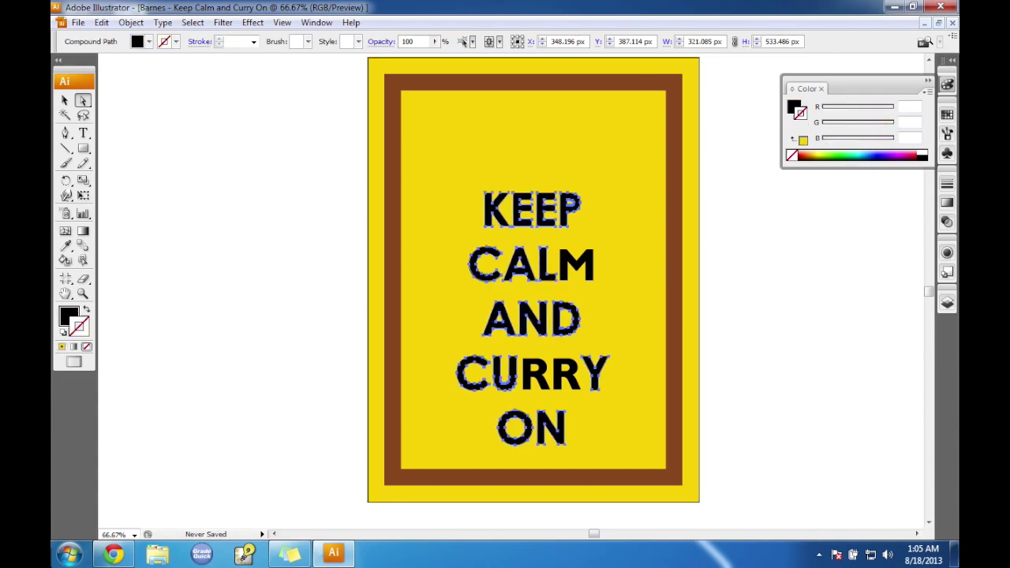
pyautogui.click(65, 100)
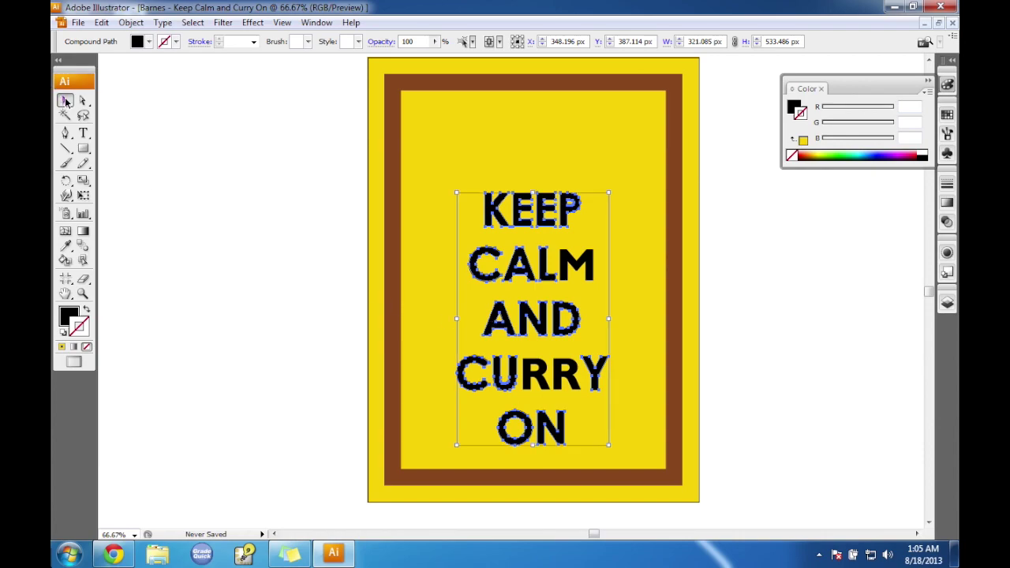
pyautogui.click(419, 295)
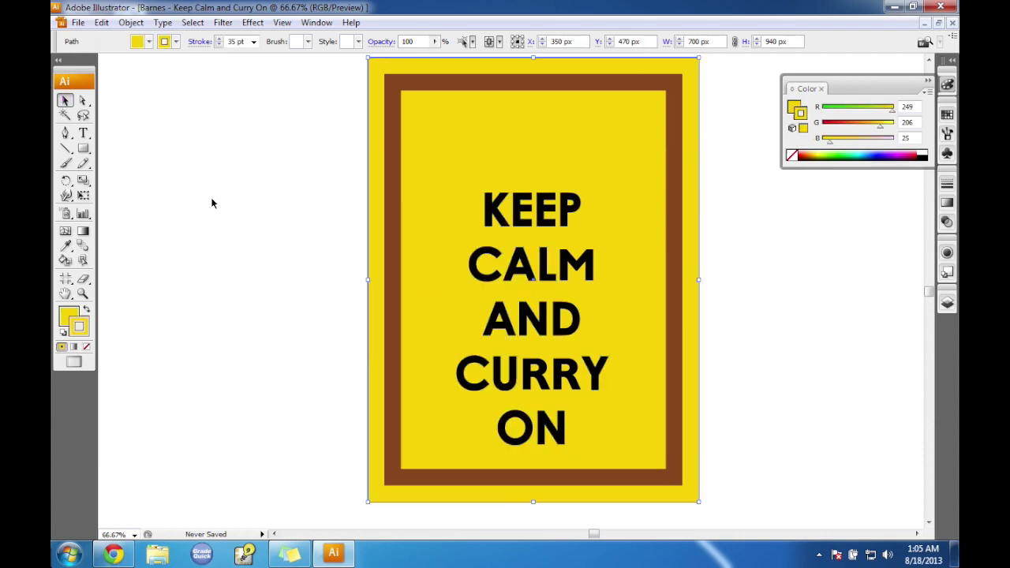
# Isolate the merged letter group and try to select the word AND on its own inside it.
pyautogui.doubleClick(500, 330)
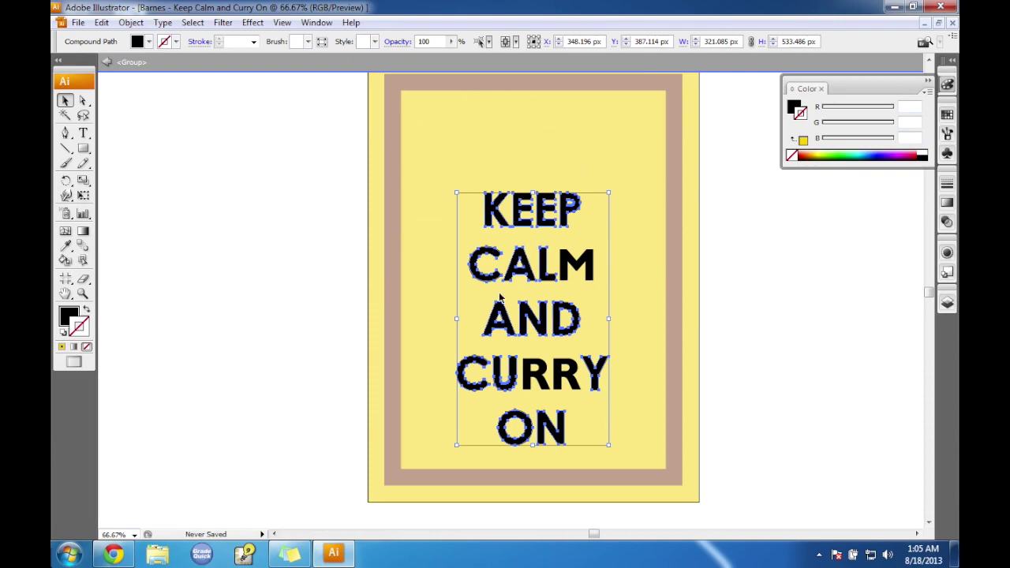
pyautogui.click(83, 100)
pyautogui.click(425, 293)
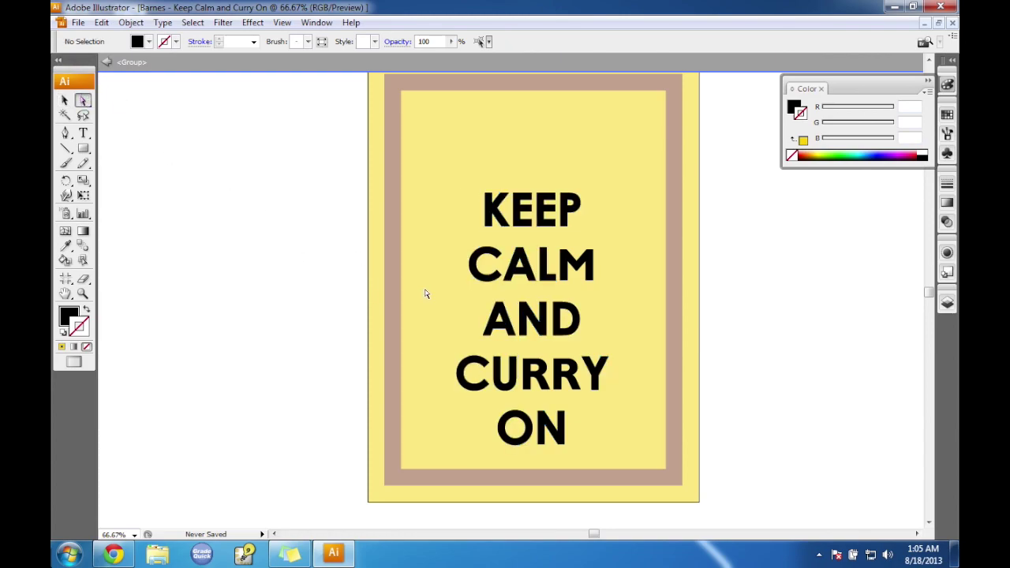
pyautogui.click(494, 330)
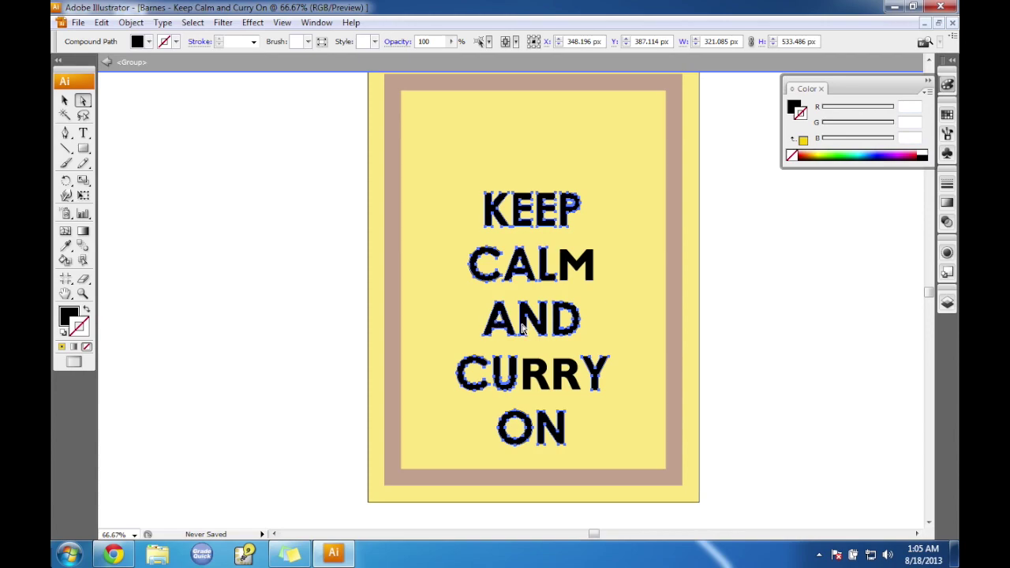
pyautogui.click(65, 100)
pyautogui.click(427, 249)
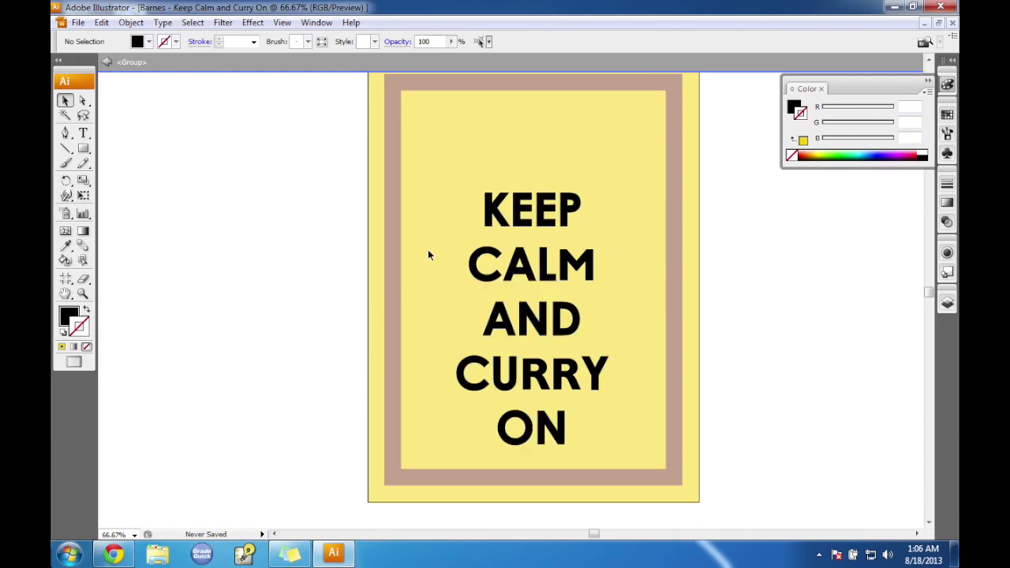
pyautogui.click(499, 326)
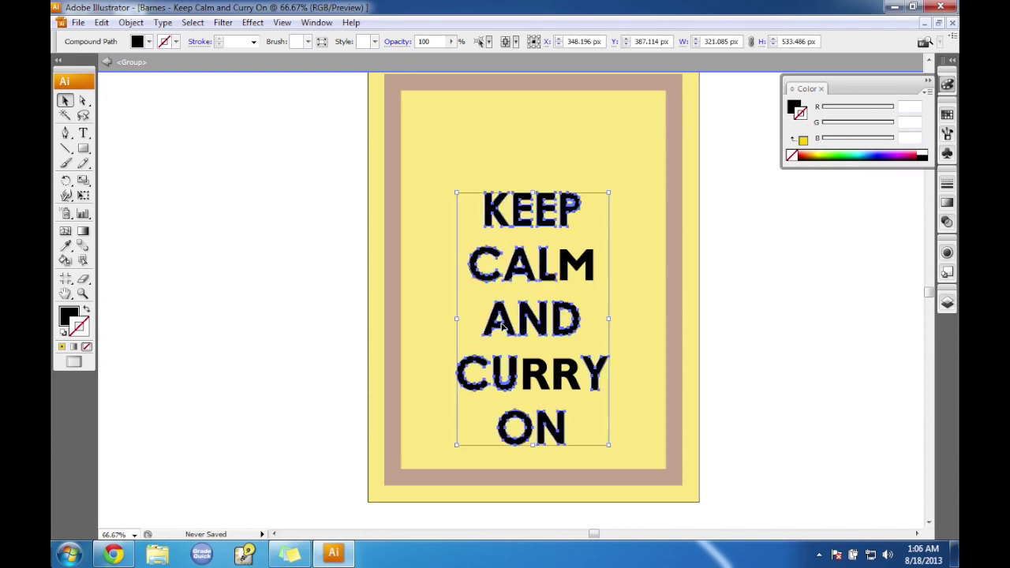
pyautogui.click(639, 315)
pyautogui.click(557, 323)
# Reread Parts Six to Eight of the Chrome tutorial on editing, kerning and scaling the letters, and return to Illustrator.
pyautogui.click(114, 554)
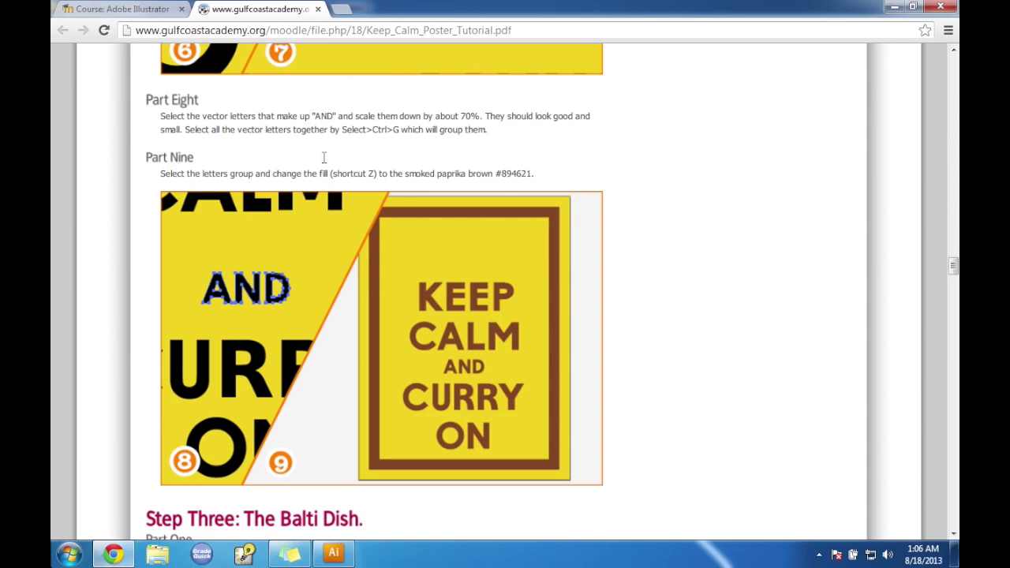
pyautogui.scroll(5, 326, 164)
pyautogui.scroll(-1, 323, 162)
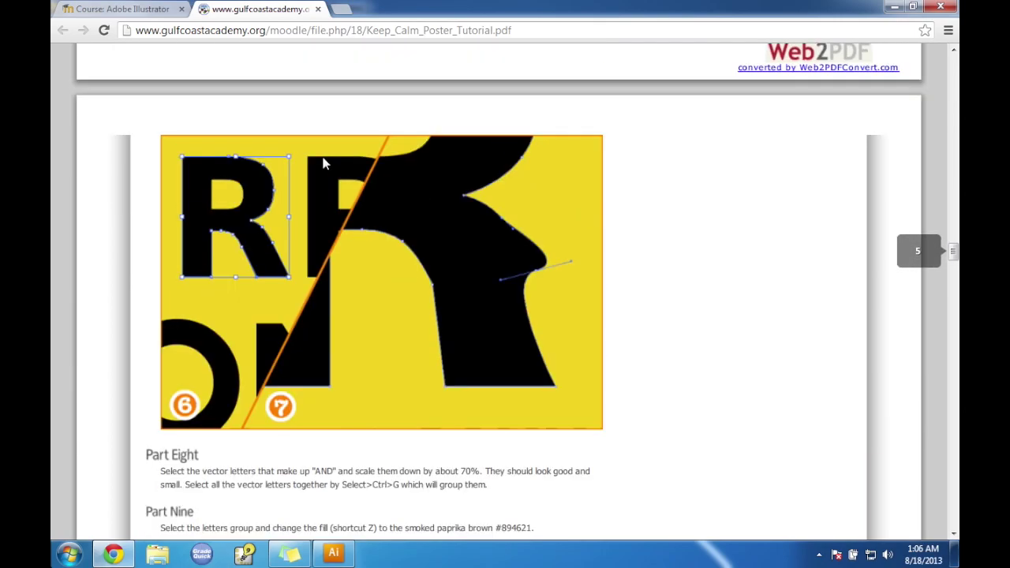
pyautogui.scroll(3, 324, 163)
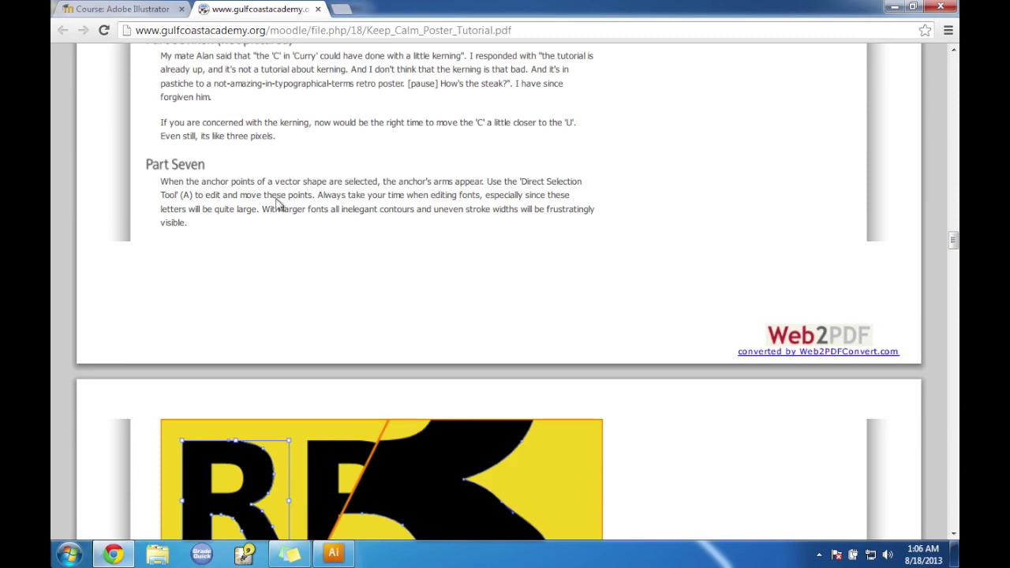
pyautogui.scroll(2, 277, 199)
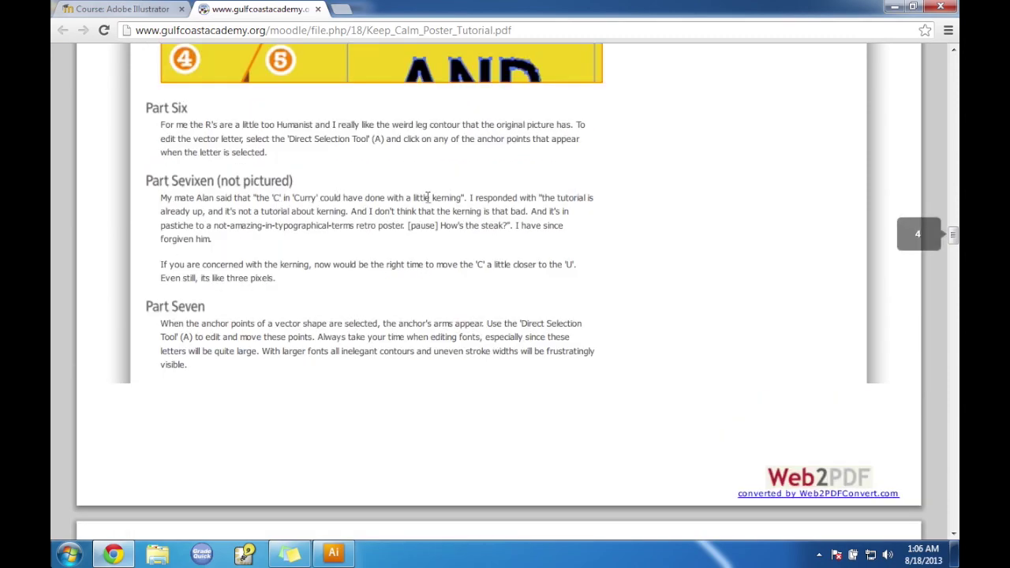
pyautogui.scroll(-4, 398, 158)
pyautogui.scroll(-1, 398, 161)
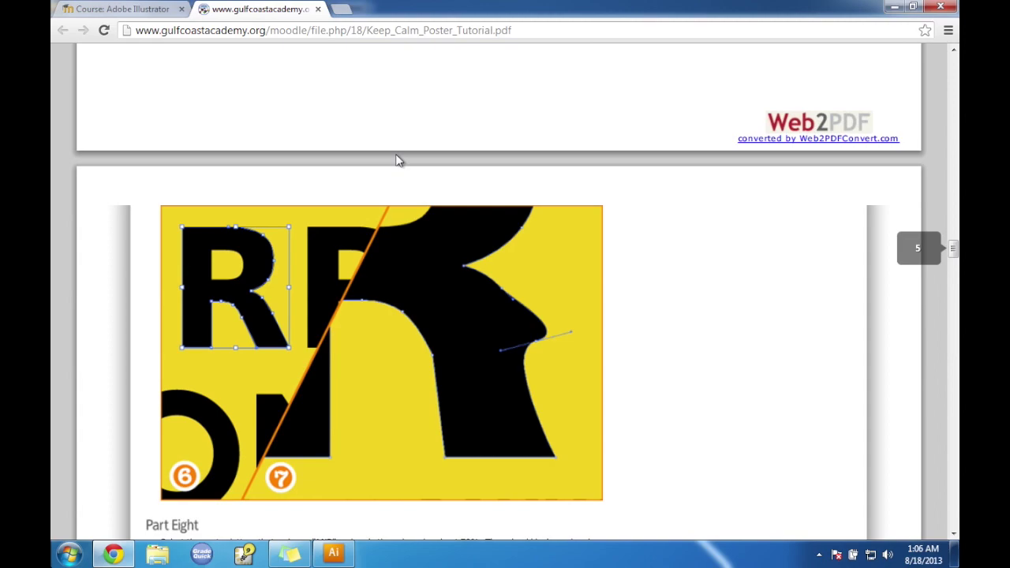
pyautogui.scroll(-5, 398, 161)
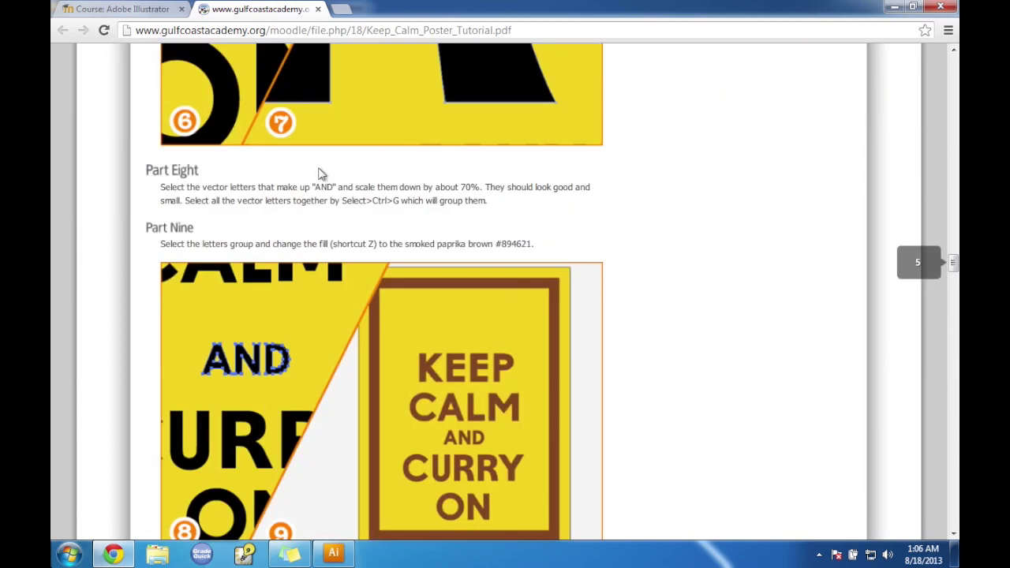
pyautogui.click(894, 7)
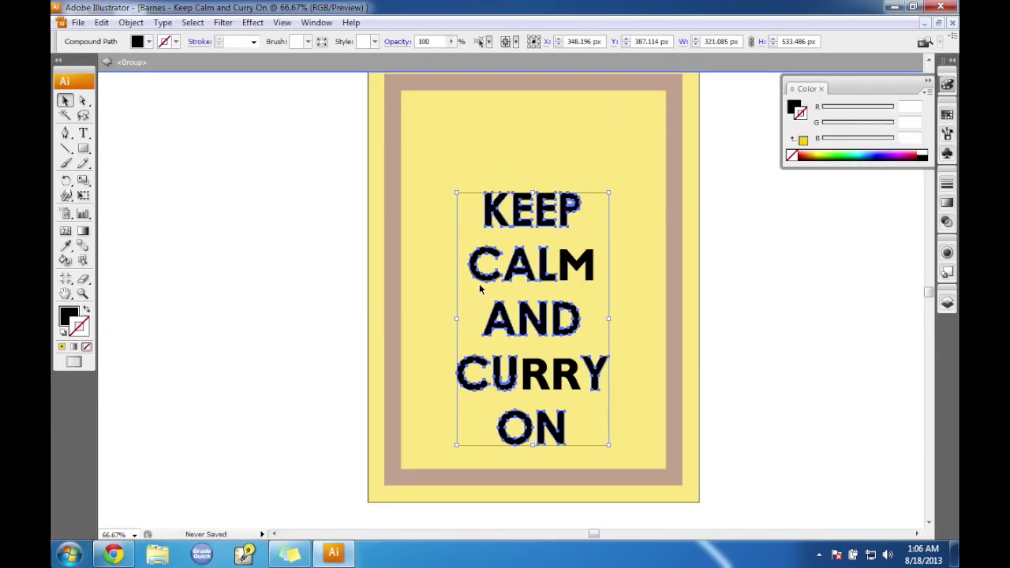
# Release the compound path of the merged poster lettering inside the isolated group, splitting it into separate letters.
pyautogui.click(428, 320)
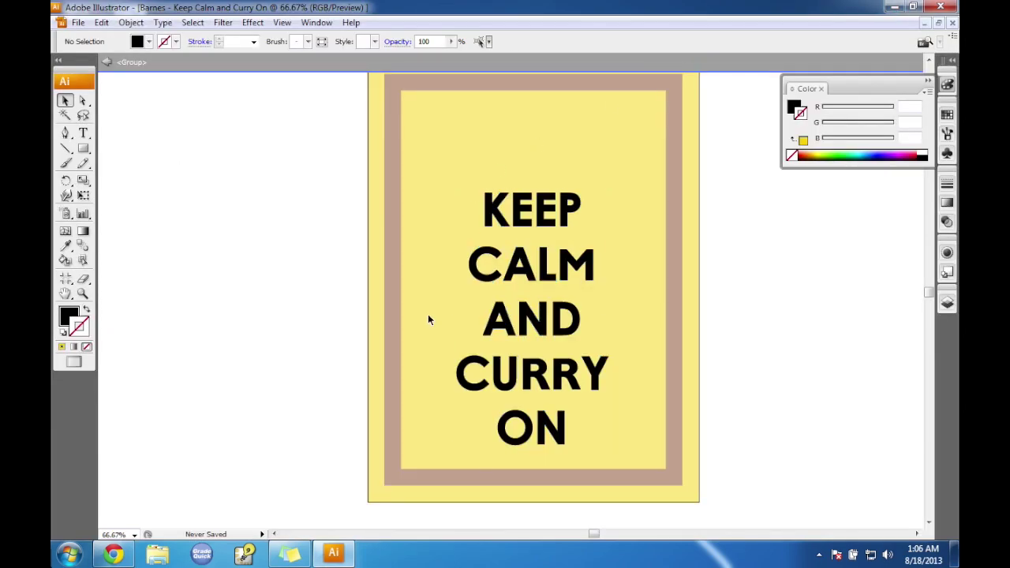
pyautogui.click(484, 275)
pyautogui.rightClick(485, 280)
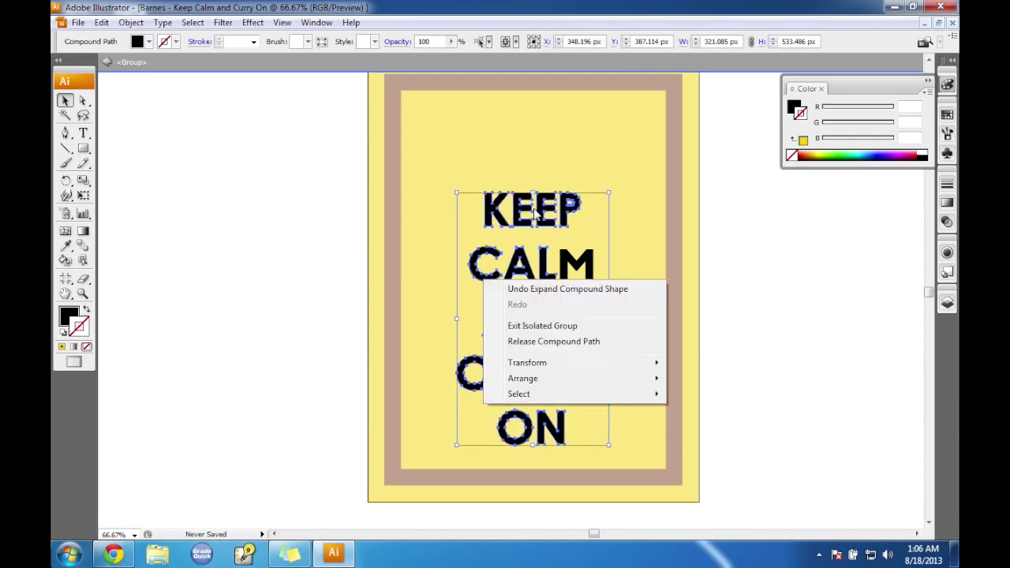
pyautogui.click(65, 100)
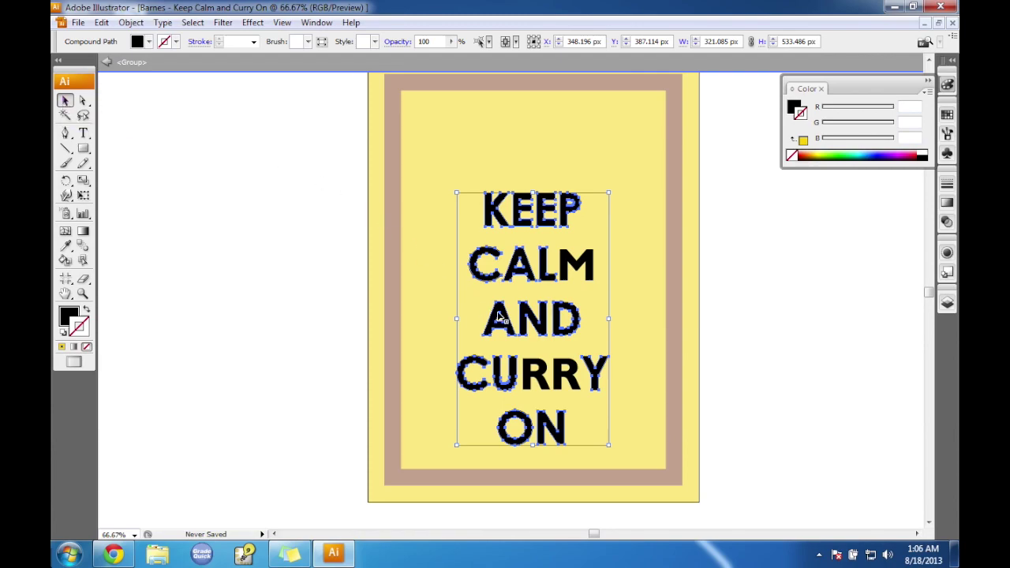
pyautogui.click(491, 286)
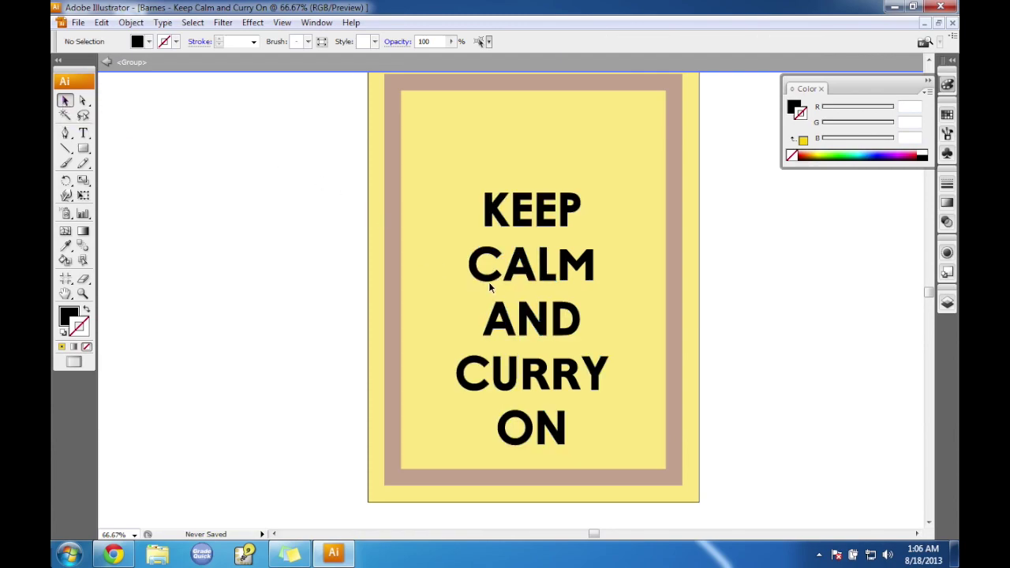
pyautogui.click(483, 279)
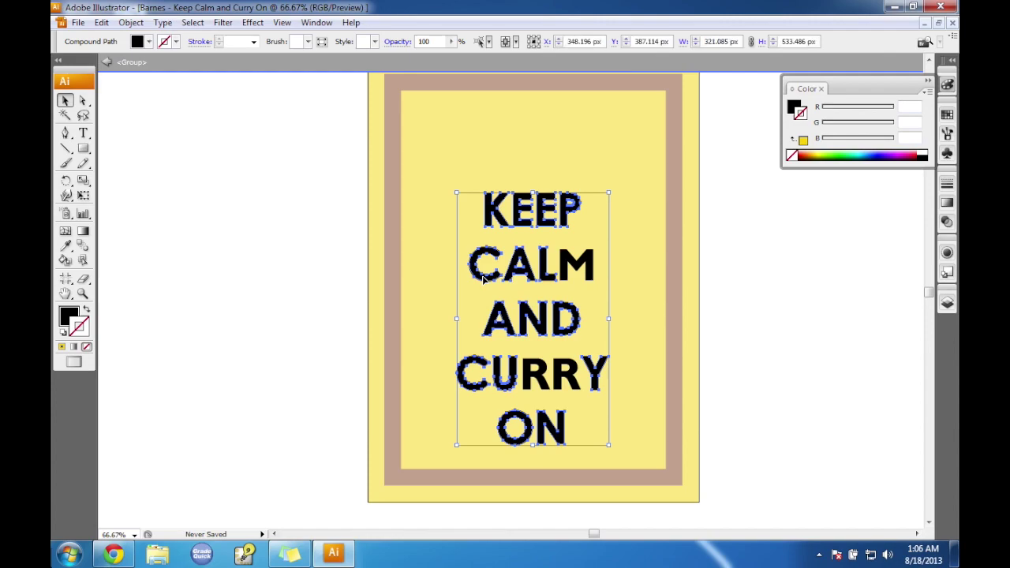
pyautogui.rightClick(484, 280)
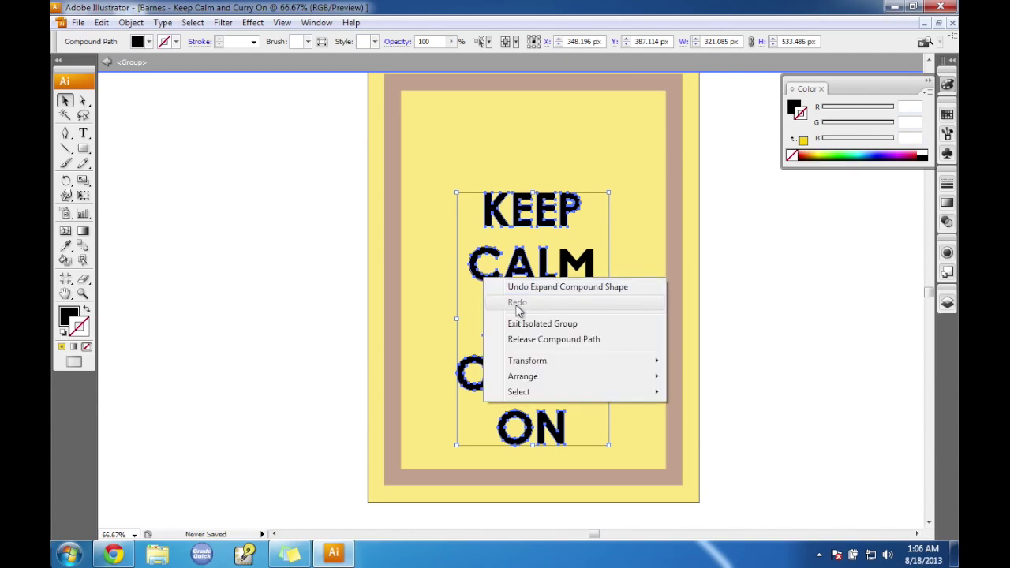
pyautogui.click(535, 339)
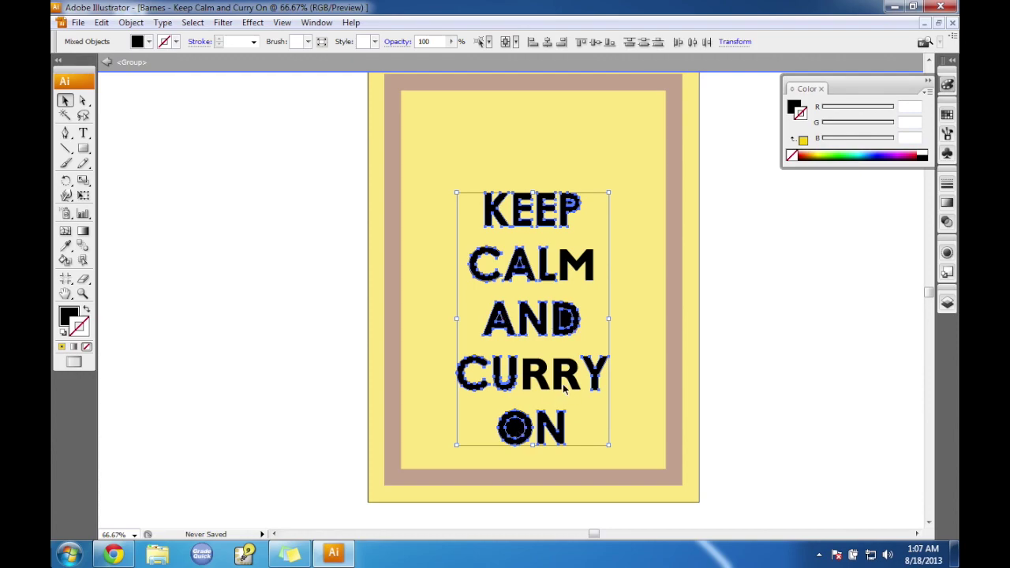
pyautogui.click(624, 338)
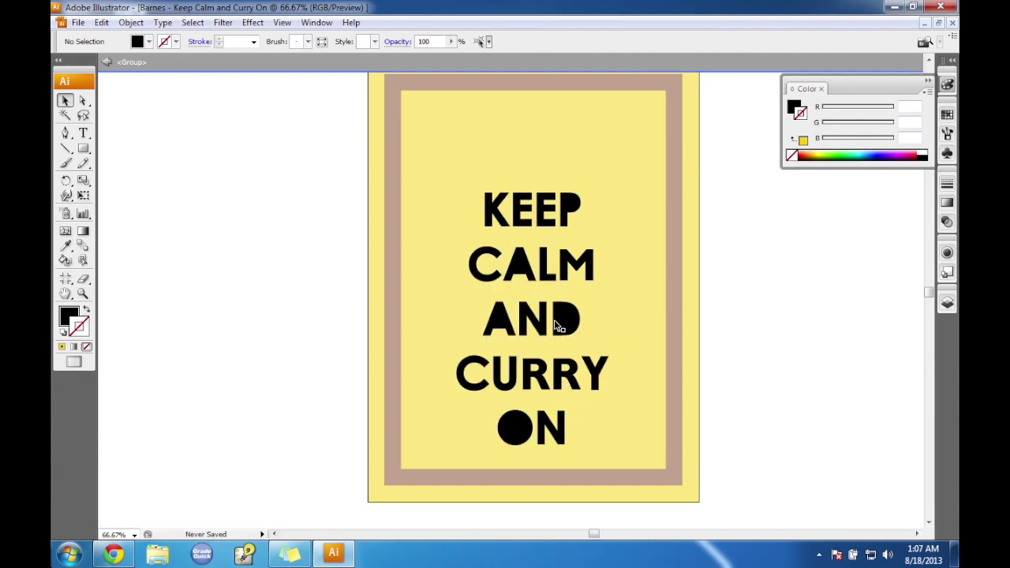
# Select the letters A, N and D together and scale the word down to about 112 by 39 px.
pyautogui.click(503, 325)
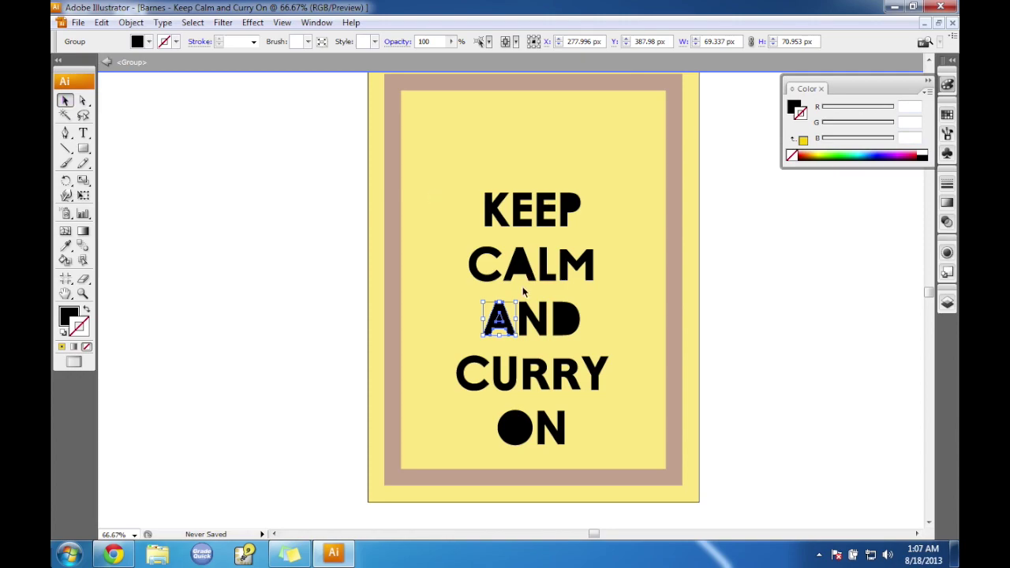
pyautogui.keyDown('shift'); pyautogui.click(530, 318); pyautogui.keyUp('shift')
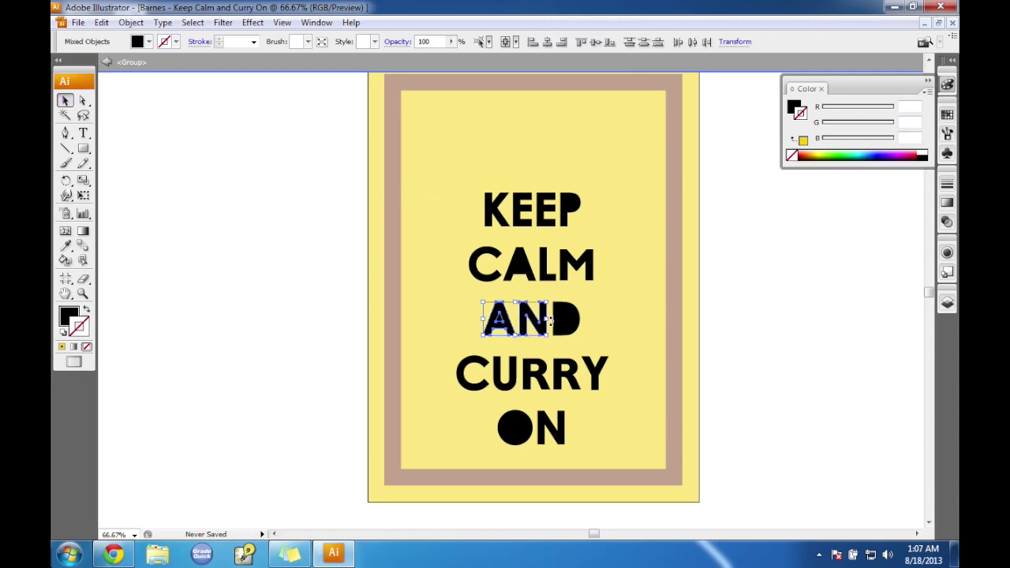
pyautogui.keyDown('shift'); pyautogui.click(566, 322); pyautogui.keyUp('shift')
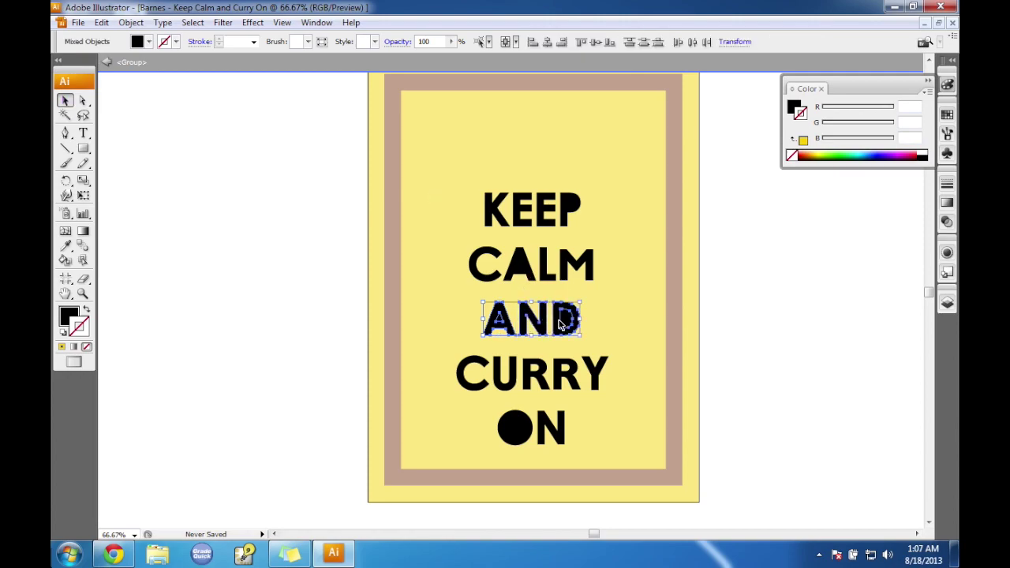
pyautogui.keyDown('shift'); pyautogui.click(566, 322); pyautogui.keyUp('shift')
pyautogui.keyDown('shift'); pyautogui.click(567, 323); pyautogui.keyUp('shift')
pyautogui.moveTo(581, 302); pyautogui.dragTo(537, 196)
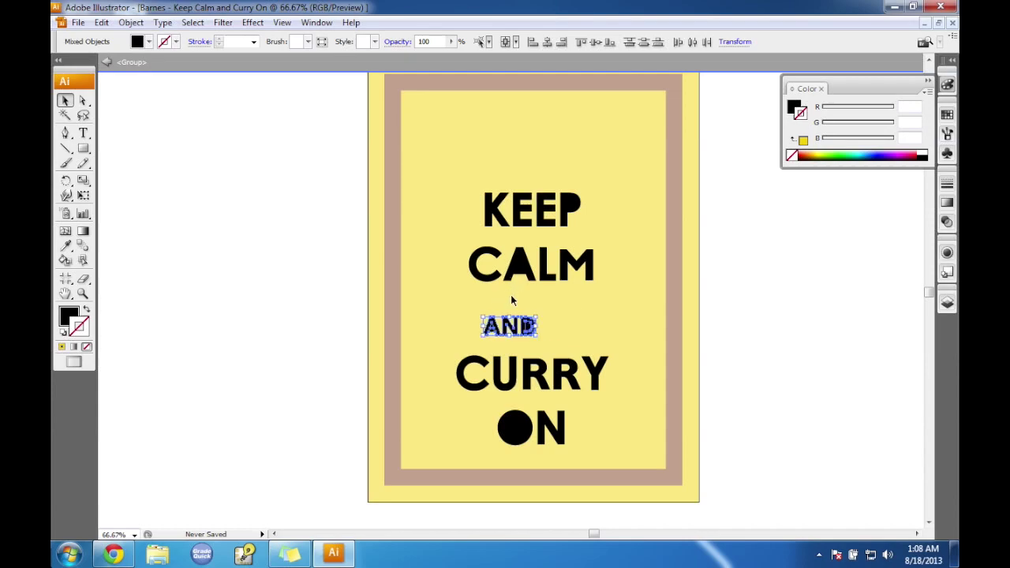
# Move the reduced word AND sideways to centre it between CALM and CURRY, and fine-tune its position.
pyautogui.moveTo(523, 327); pyautogui.dragTo(549, 327)
pyautogui.click(584, 309)
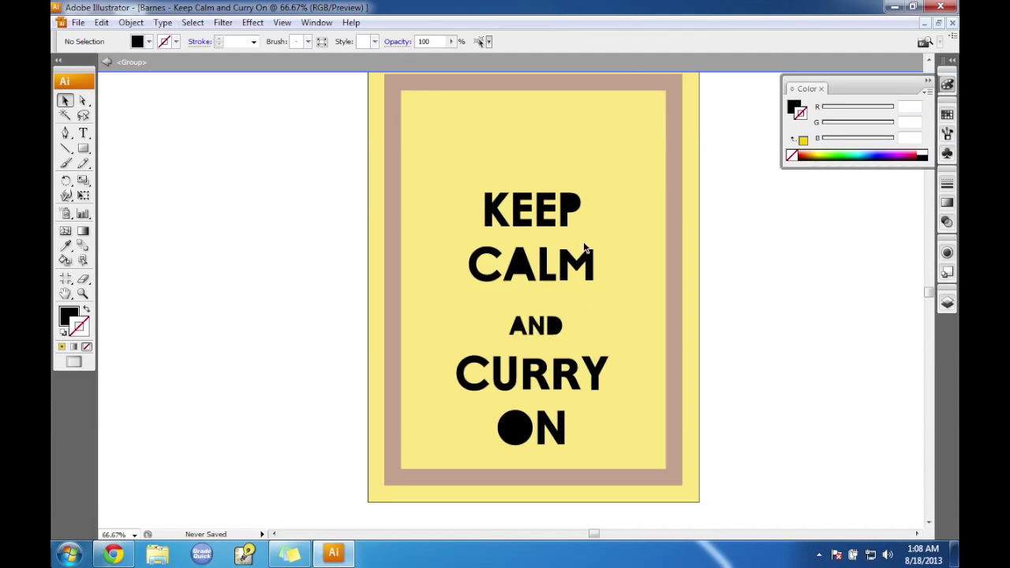
pyautogui.click(523, 212)
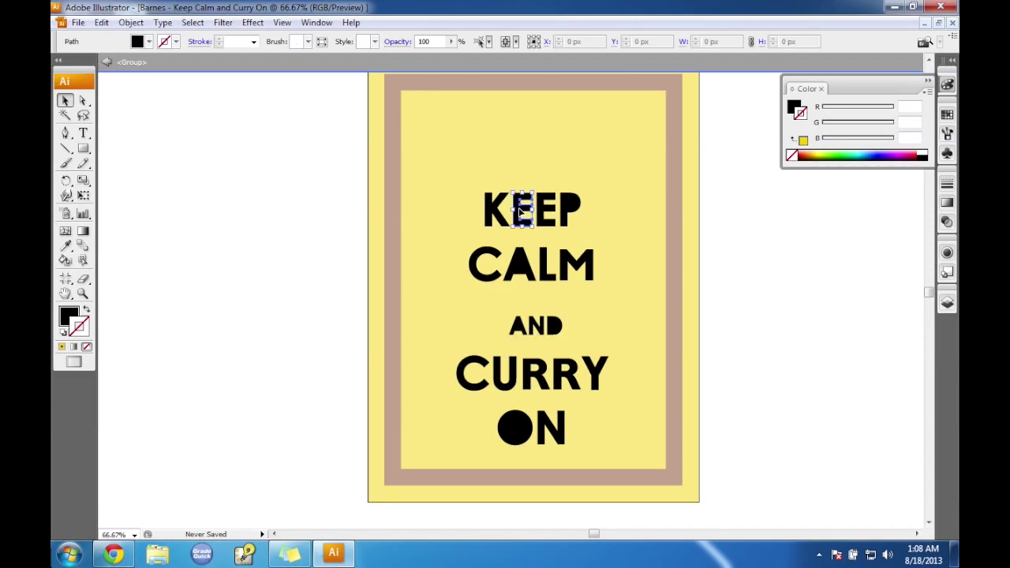
pyautogui.click(536, 325)
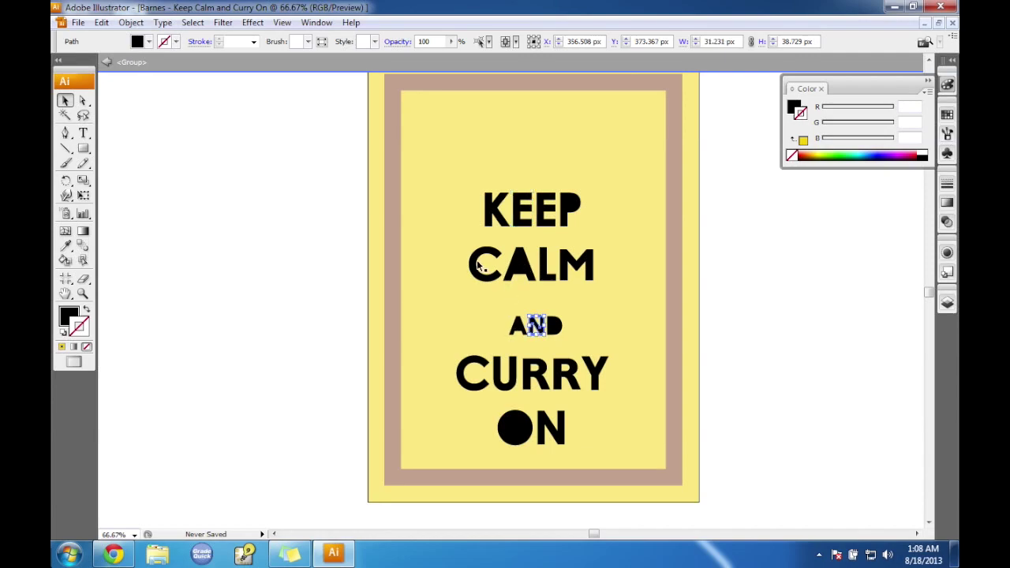
pyautogui.keyDown('shift'); pyautogui.click(560, 325); pyautogui.keyUp('shift')
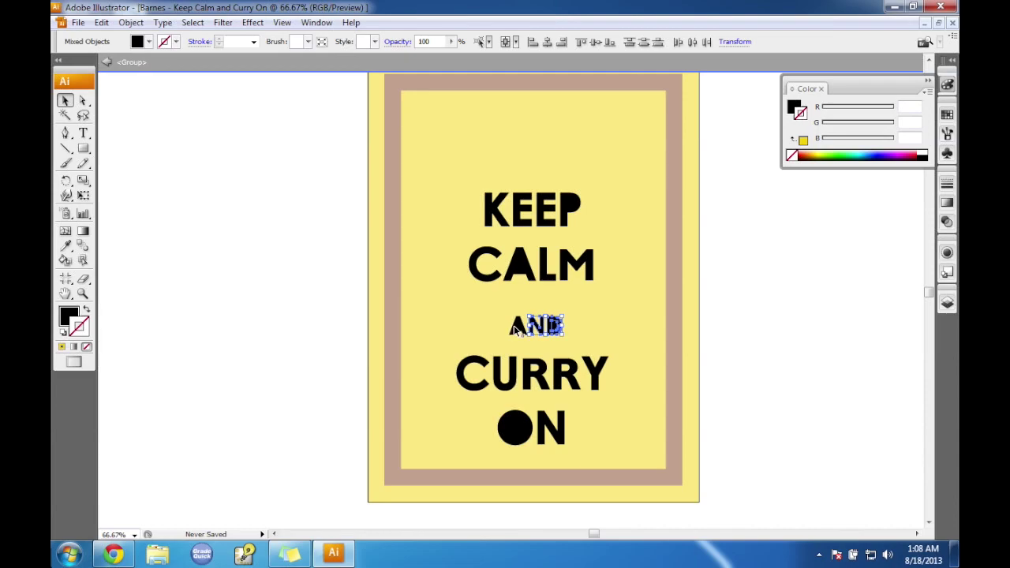
pyautogui.keyDown('shift'); pyautogui.click(514, 327); pyautogui.keyUp('shift')
pyautogui.moveTo(539, 326); pyautogui.dragTo(539, 329)
# Select all the letters of KEEP and CALM and move both words down about 28 px, closer to AND.
pyautogui.click(496, 210)
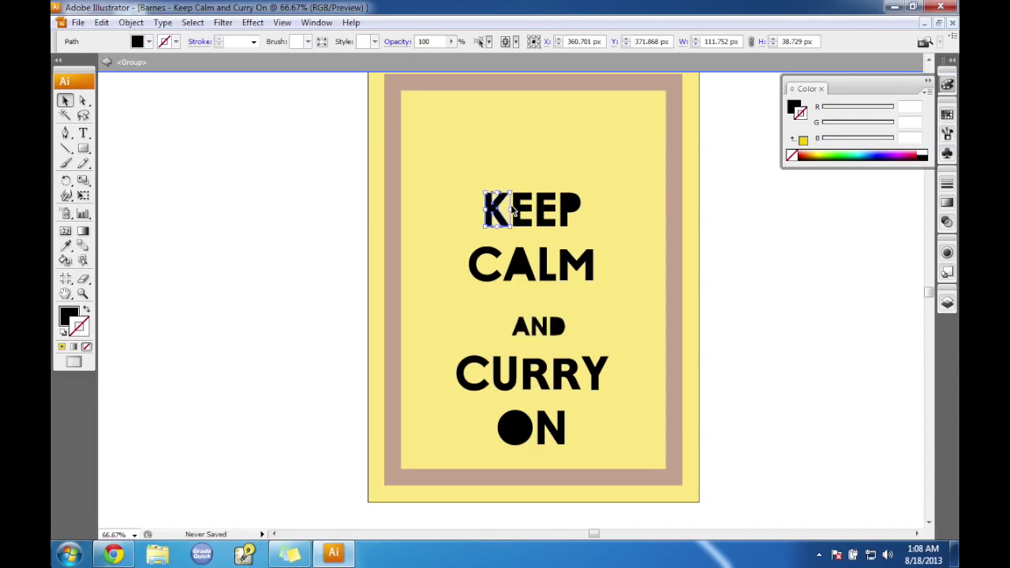
pyautogui.moveTo(513, 207); pyautogui.dragTo(515, 207)
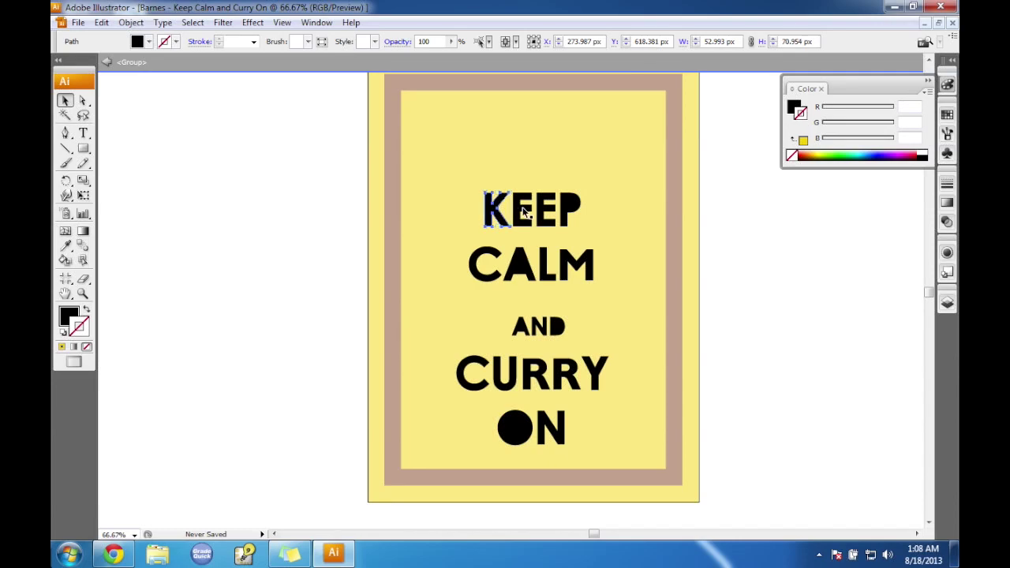
pyautogui.keyDown('shift'); pyautogui.click(526, 210); pyautogui.keyUp('shift')
pyautogui.keyDown('shift'); pyautogui.click(550, 211); pyautogui.keyUp('shift')
pyautogui.keyDown('shift'); pyautogui.click(572, 210); pyautogui.keyUp('shift')
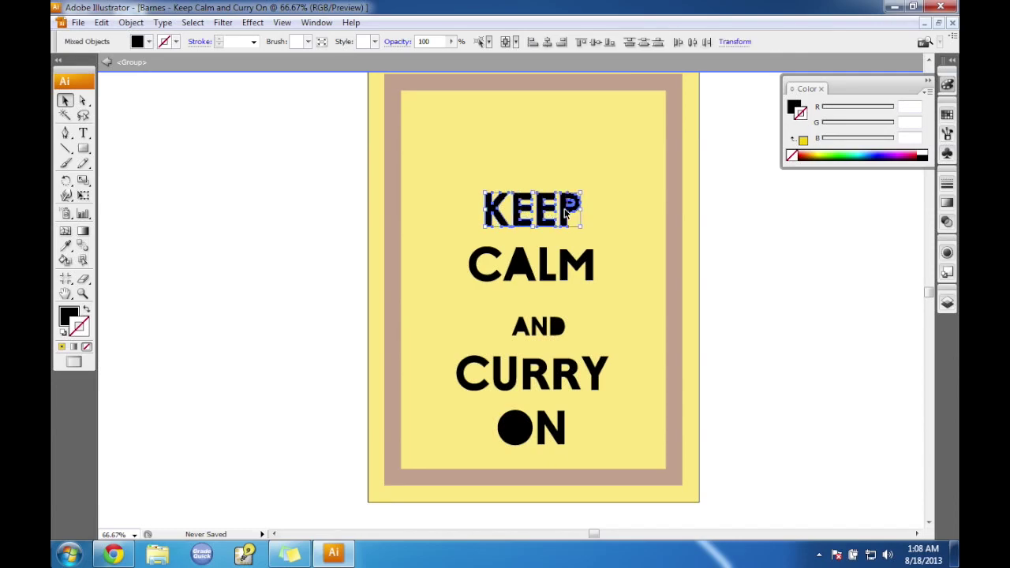
pyautogui.keyDown('shift'); pyautogui.click(569, 260); pyautogui.keyUp('shift')
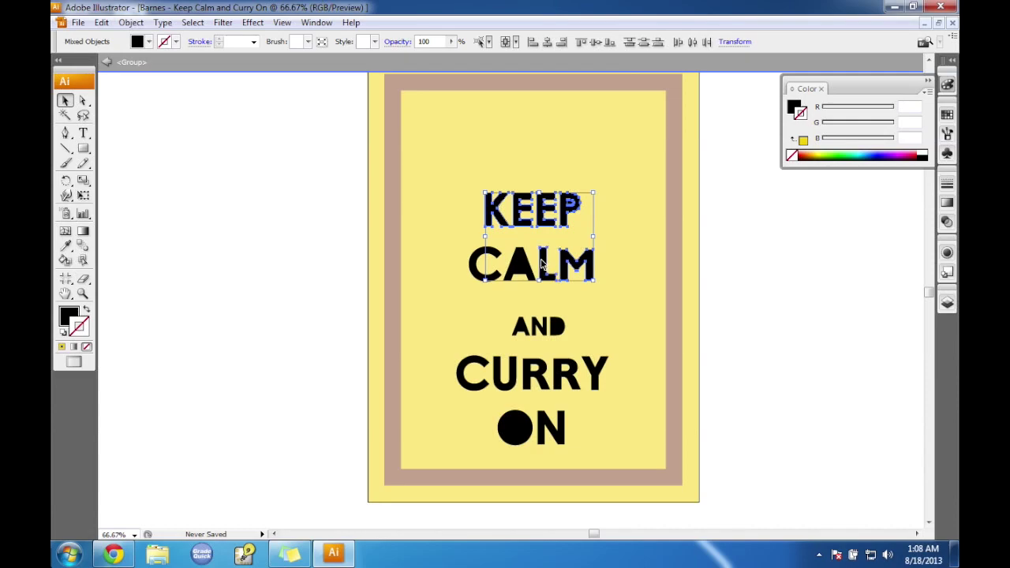
pyautogui.keyDown('shift'); pyautogui.click(519, 264); pyautogui.keyUp('shift')
pyautogui.keyDown('shift'); pyautogui.click(475, 273); pyautogui.keyUp('shift')
pyautogui.moveTo(474, 273); pyautogui.dragTo(477, 287)
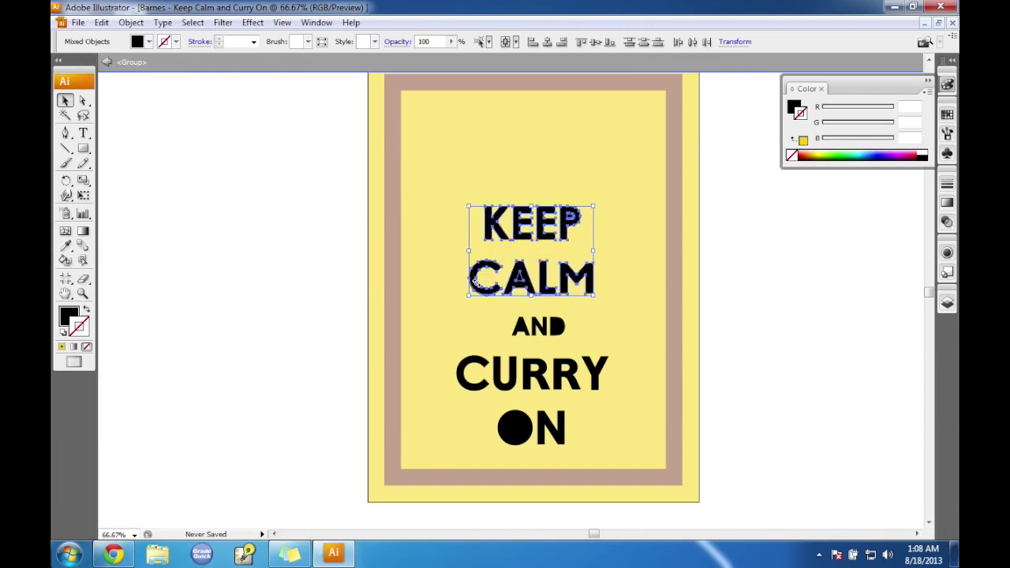
pyautogui.click(603, 307)
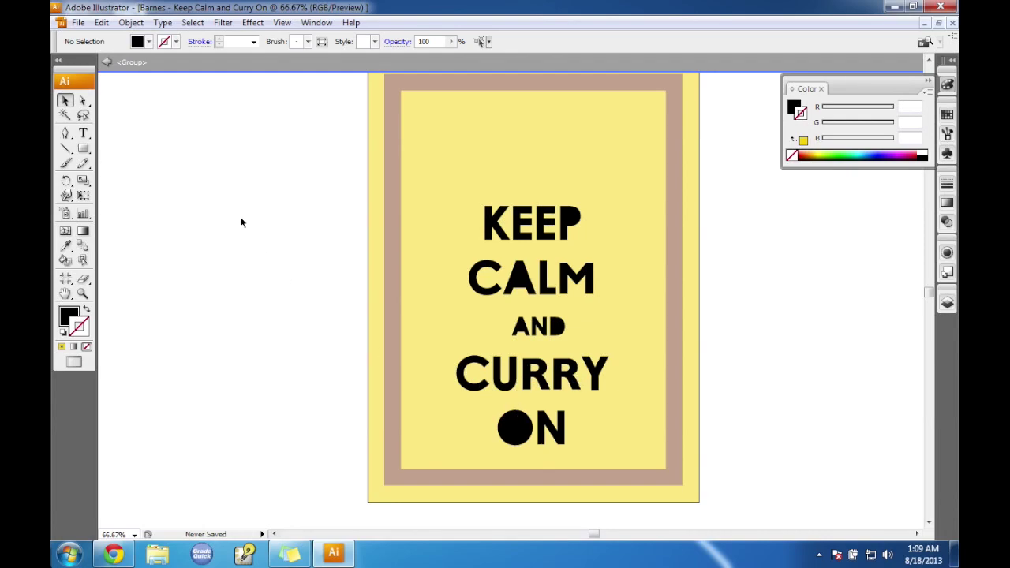
# Isolate the letter A of CALM, select its inner triangle and make the fill colour active.
pyautogui.doubleClick(569, 217)
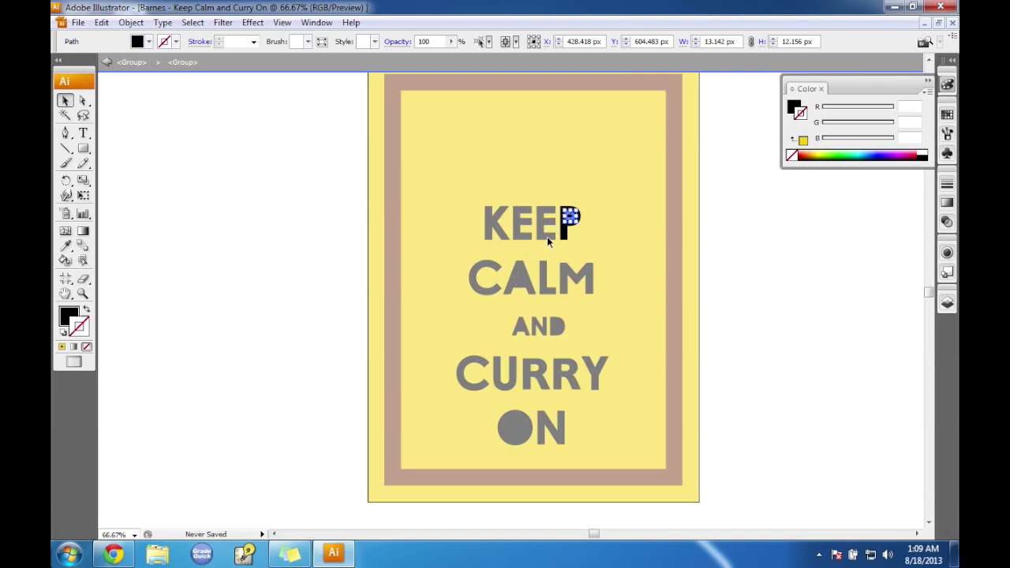
pyautogui.doubleClick(519, 274)
pyautogui.click(519, 276)
pyautogui.doubleClick(519, 277)
pyautogui.click(519, 278)
pyautogui.click(519, 277)
pyautogui.doubleClick(519, 276)
pyautogui.click(519, 276)
pyautogui.click(519, 276)
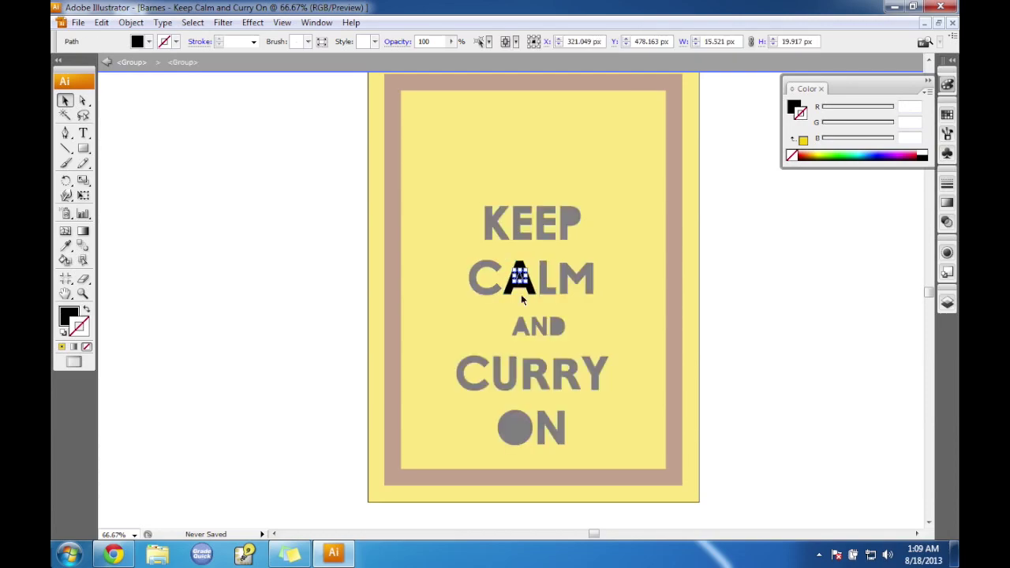
pyautogui.click(68, 317)
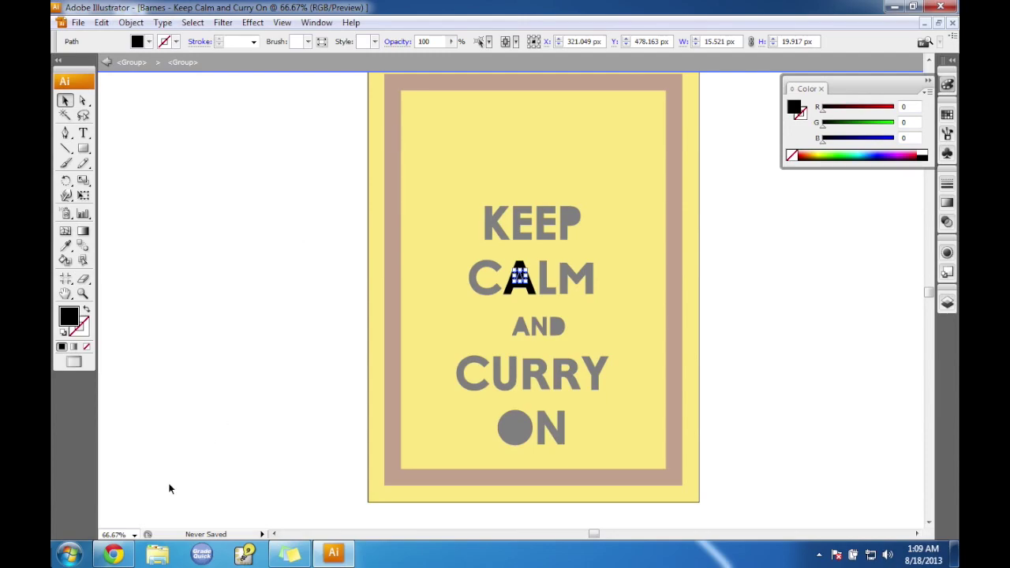
# Switch to Chrome, copy the mustard yellow code F9CE19 from Step Two of the tutorial, and return to Illustrator.
pyautogui.click(116, 555)
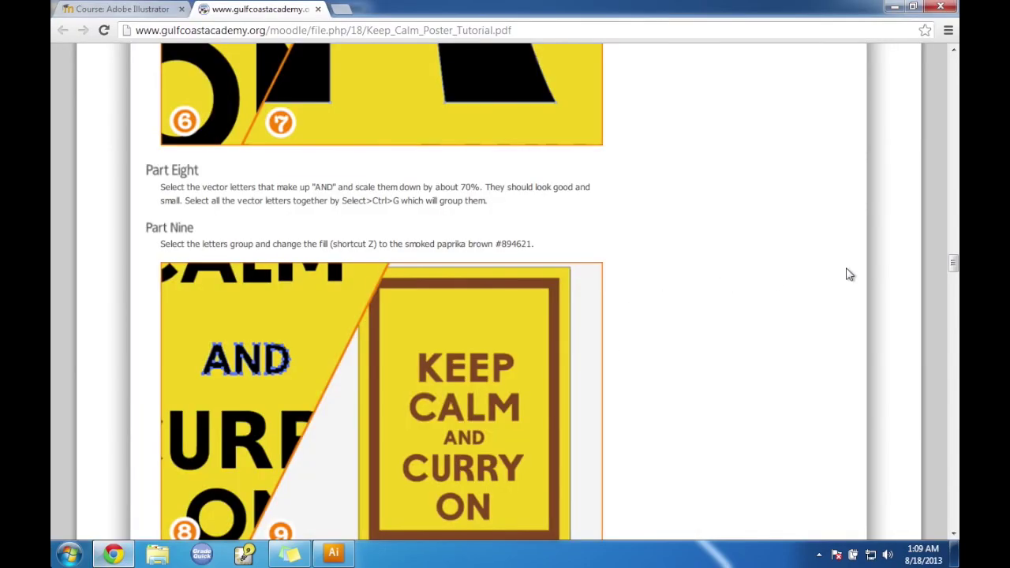
pyautogui.moveTo(954, 265); pyautogui.dragTo(953, 136)
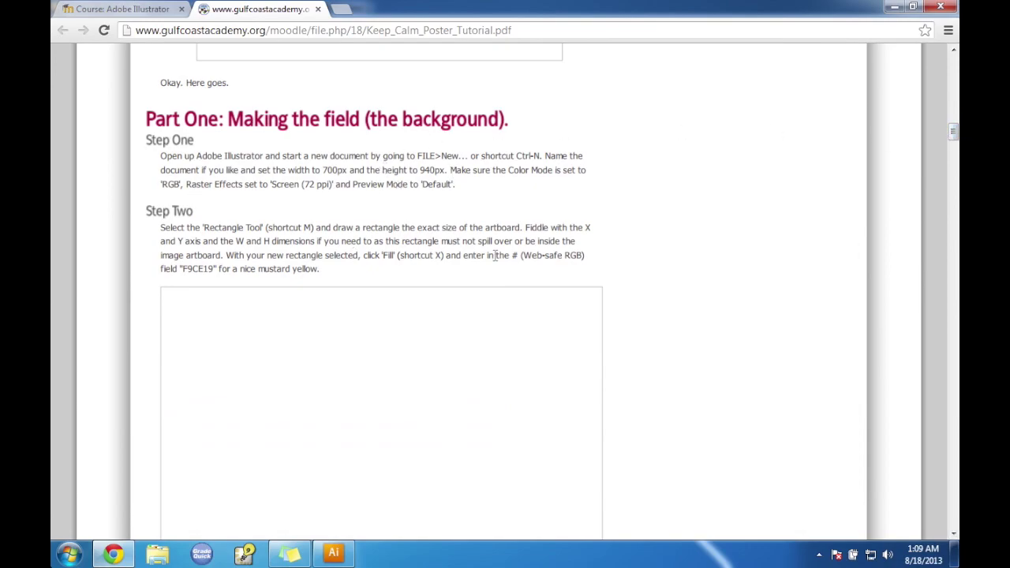
pyautogui.moveTo(182, 269); pyautogui.dragTo(214, 269)
pyautogui.hotkey('ctrl', 'c')
pyautogui.click(325, 547)
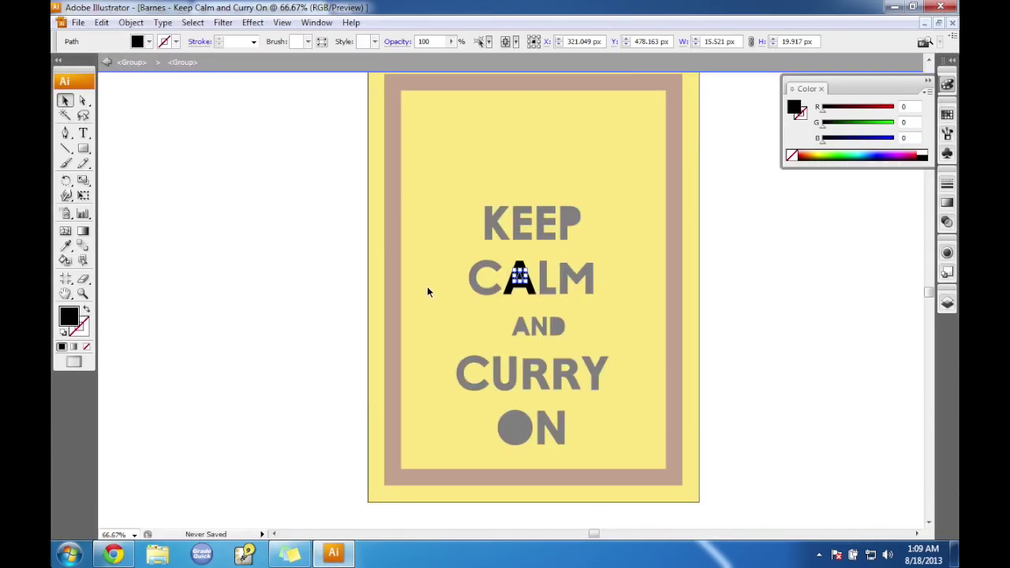
# Fill the inner triangle of the A in CALM with the mustard yellow F9CE19.
pyautogui.doubleClick(71, 317)
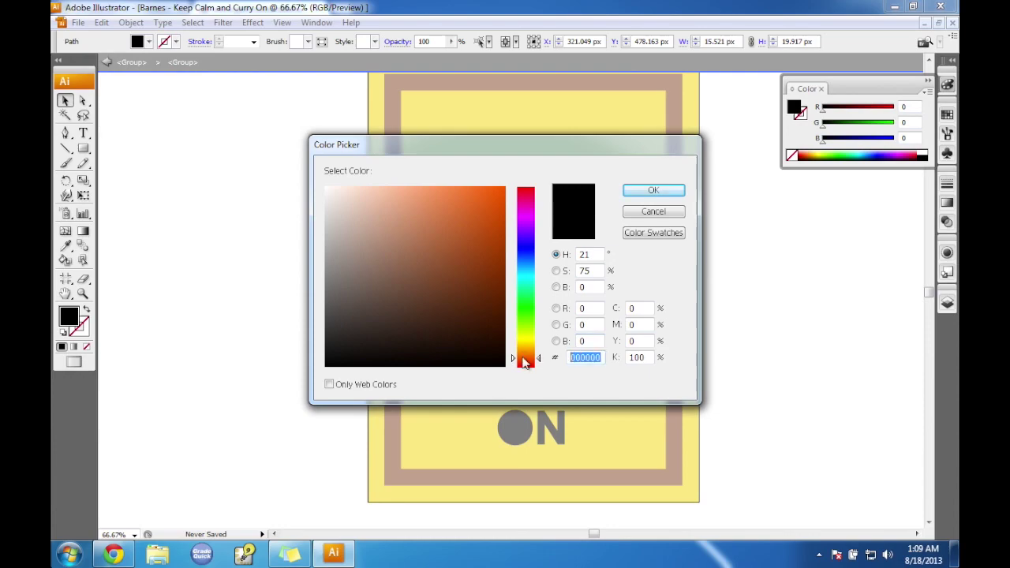
pyautogui.hotkey('ctrl', 'v')
pyautogui.click(573, 359)
pyautogui.press('BackSpace')
pyautogui.press('Return')
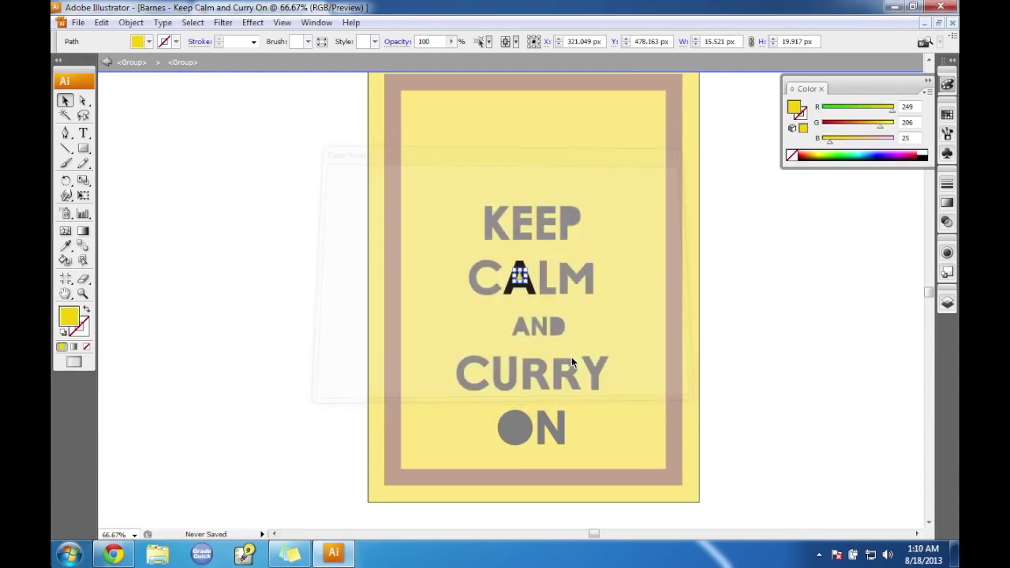
# Isolate the letter P of KEEP and fill its inner hole with the mustard yellow F9CE19.
pyautogui.doubleClick(569, 213)
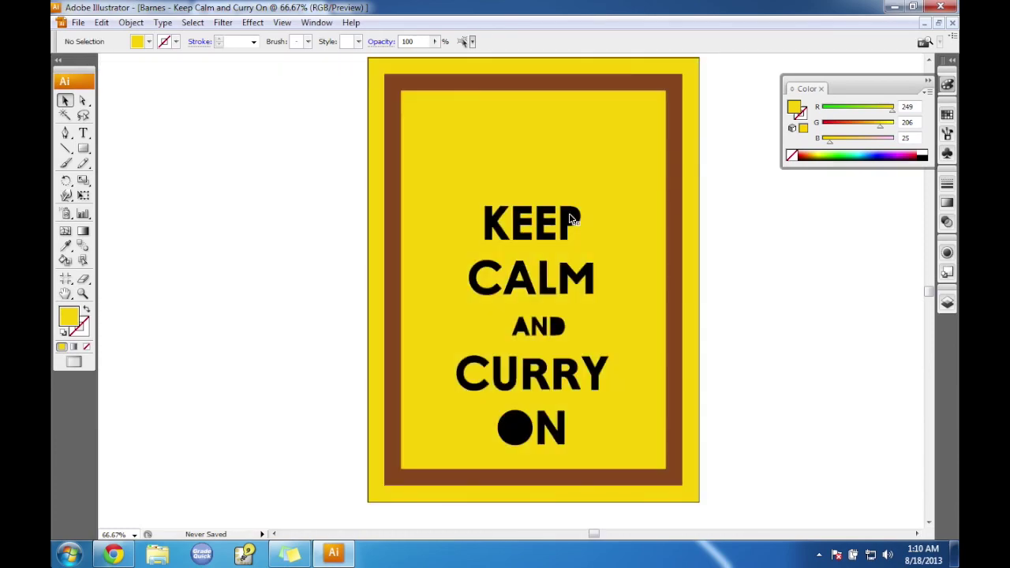
pyautogui.doubleClick(570, 216)
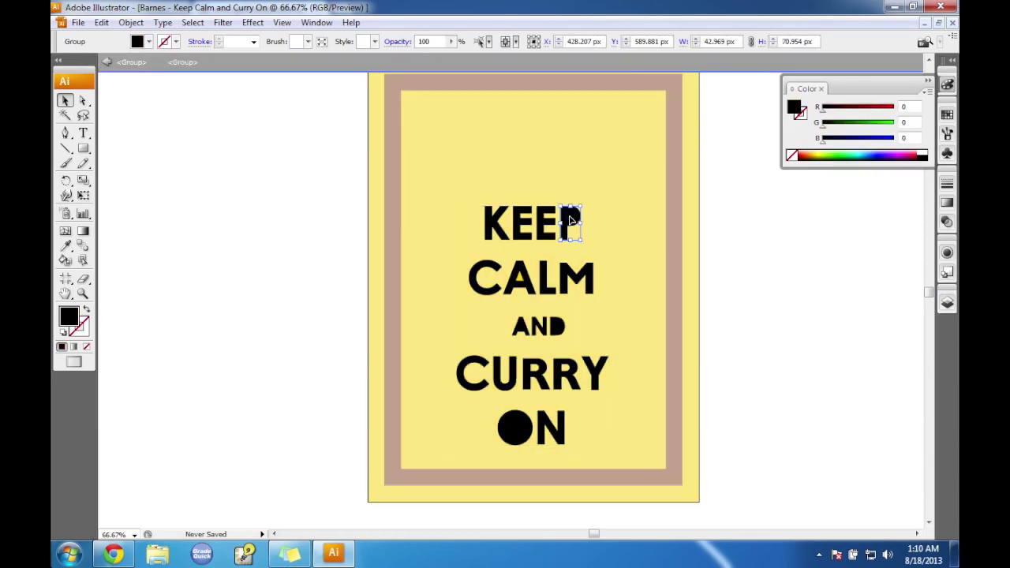
pyautogui.doubleClick(570, 218)
pyautogui.click(567, 219)
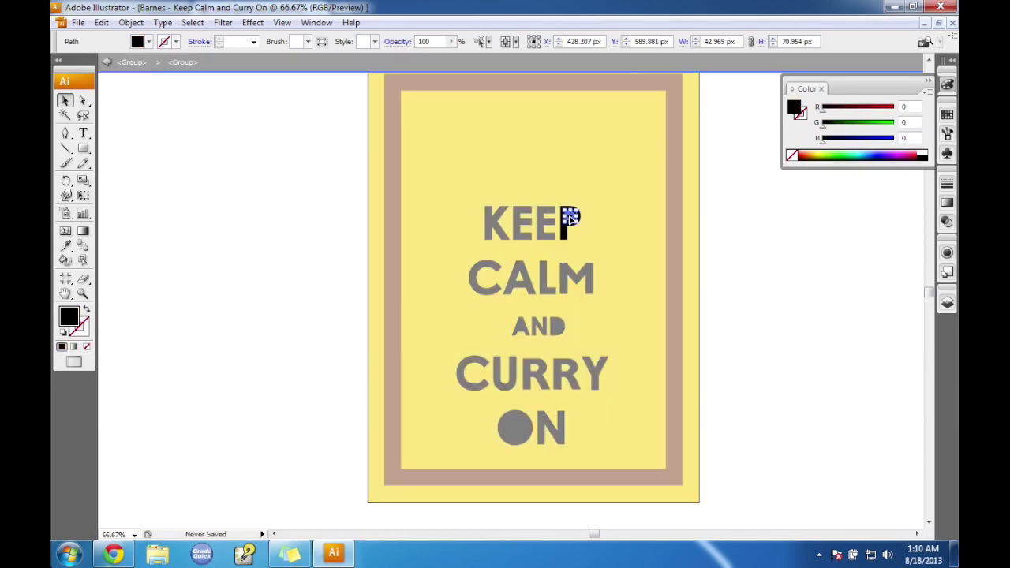
pyautogui.doubleClick(71, 322)
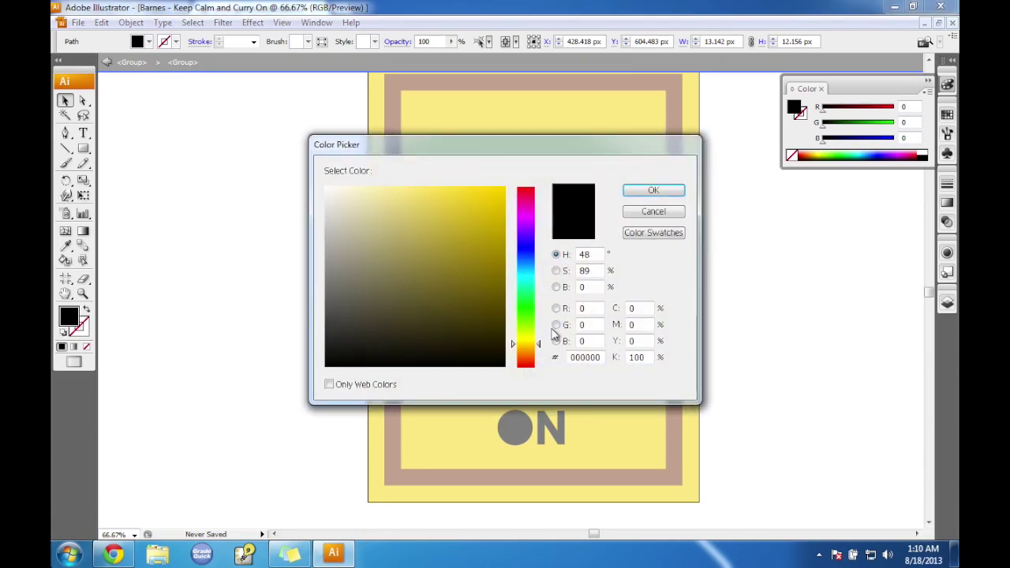
pyautogui.moveTo(600, 357); pyautogui.dragTo(550, 359)
pyautogui.hotkey('ctrl', 'v')
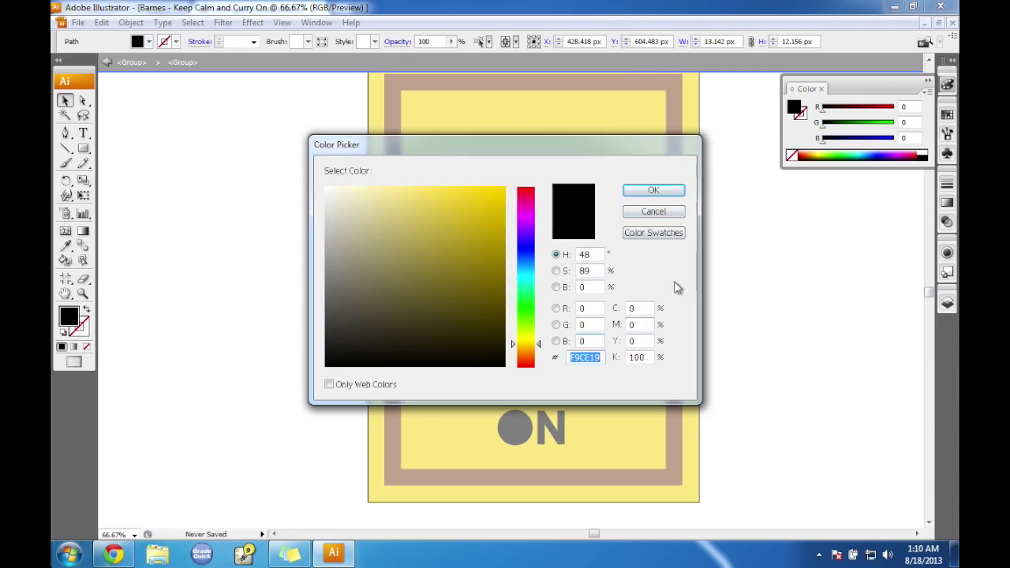
pyautogui.click(653, 190)
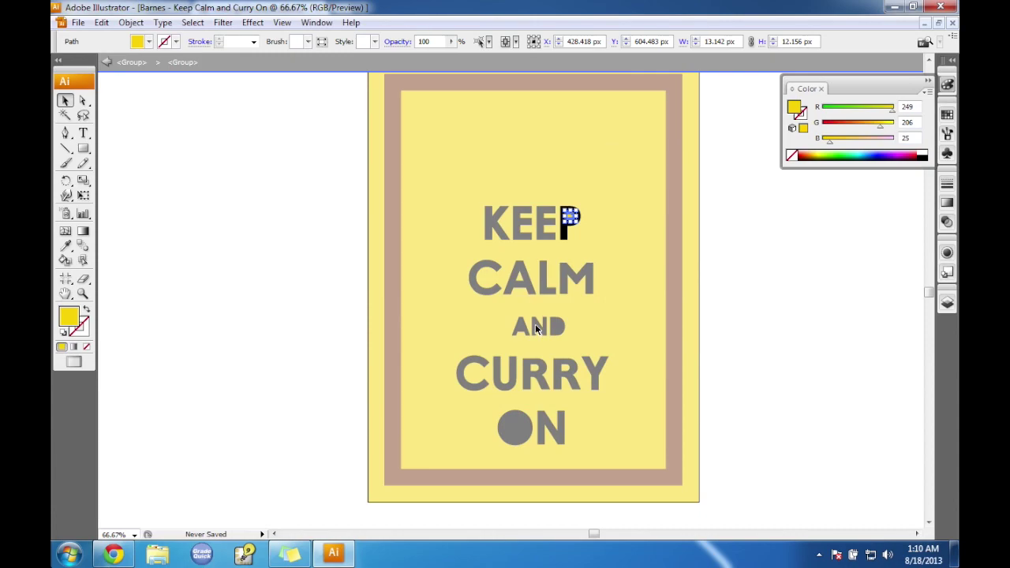
# Isolate the letter A of AND and fill its inner triangle with the mustard yellow F9CE19.
pyautogui.doubleClick(530, 327)
pyautogui.doubleClick(521, 330)
pyautogui.click(521, 330)
pyautogui.doubleClick(521, 330)
pyautogui.click(521, 330)
pyautogui.click(521, 330)
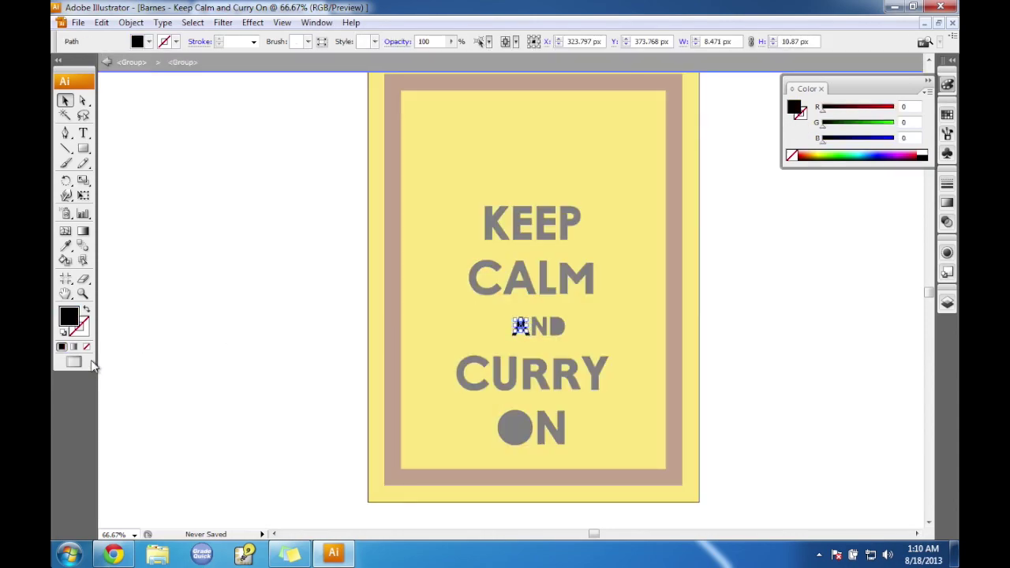
pyautogui.doubleClick(70, 316)
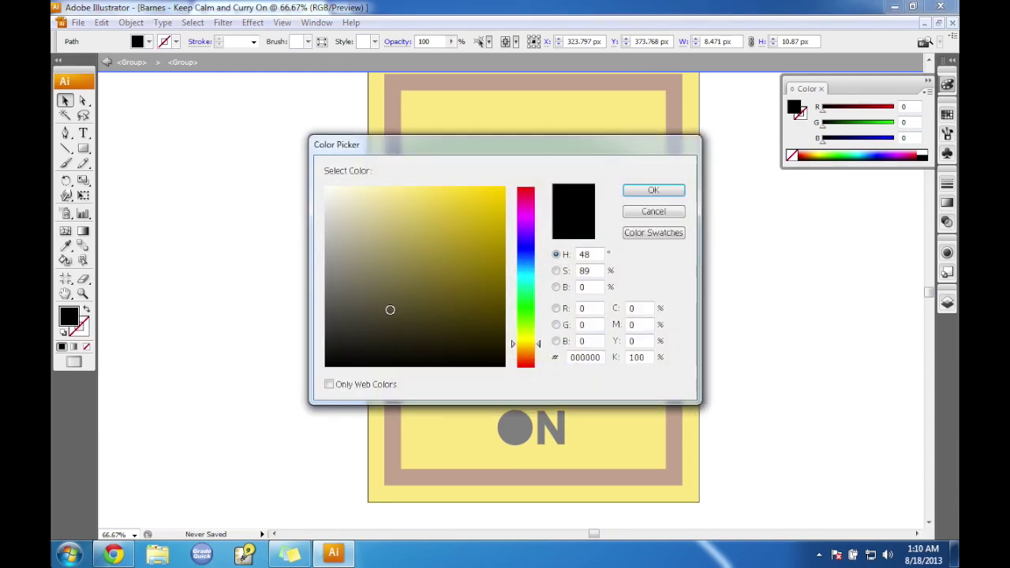
pyautogui.doubleClick(602, 357)
pyautogui.write('F9CE19')
pyautogui.click(667, 193)
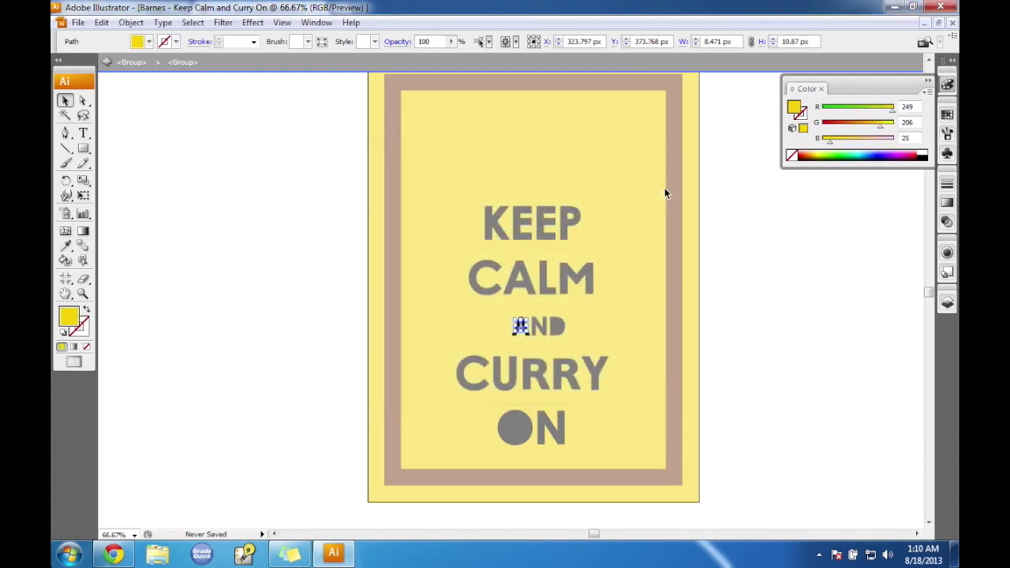
pyautogui.press('Escape')
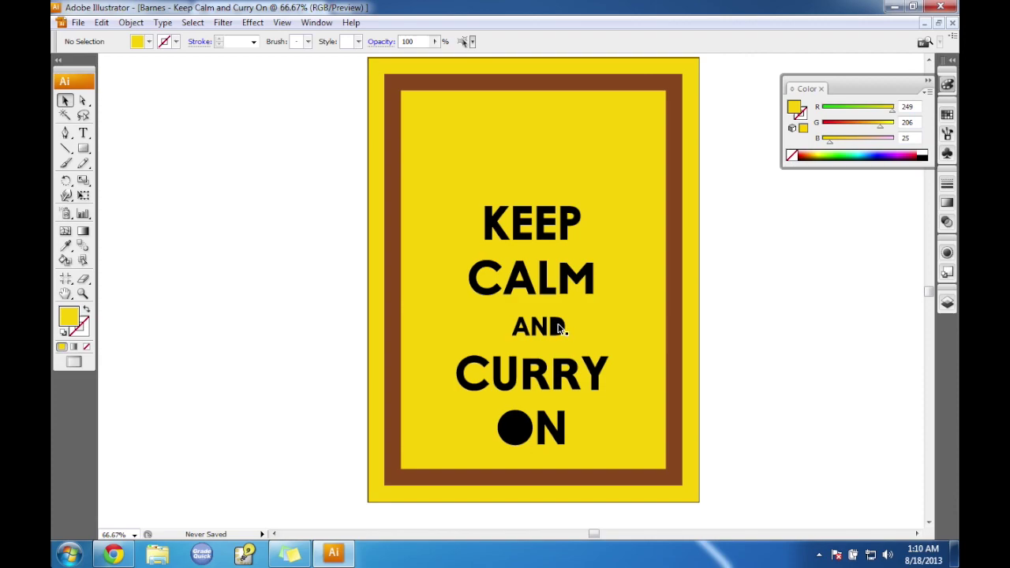
# Isolate the letter D of AND and fill its inner hole with the mustard yellow F9CE19.
pyautogui.doubleClick(558, 328)
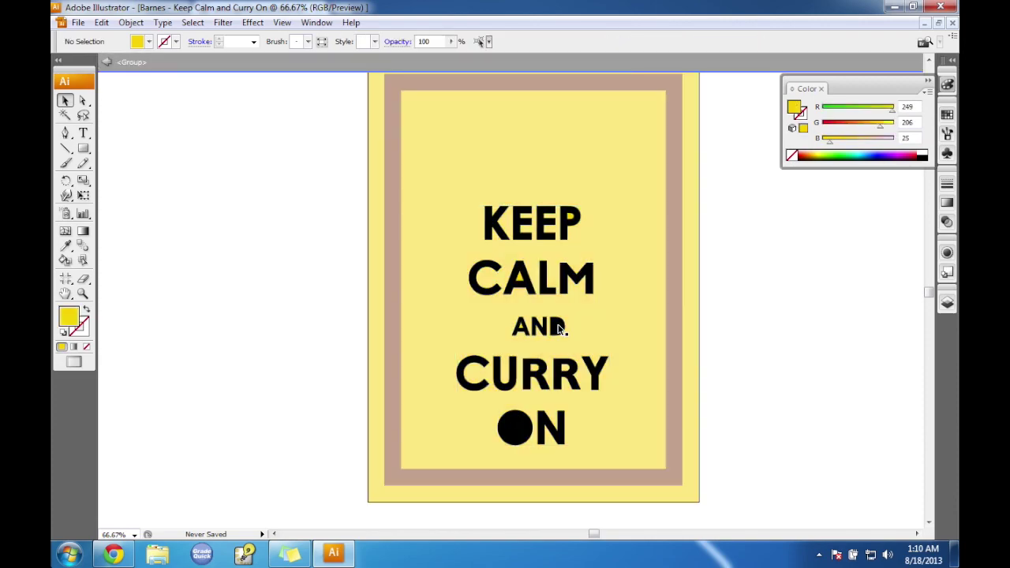
pyautogui.doubleClick(558, 328)
pyautogui.click(557, 327)
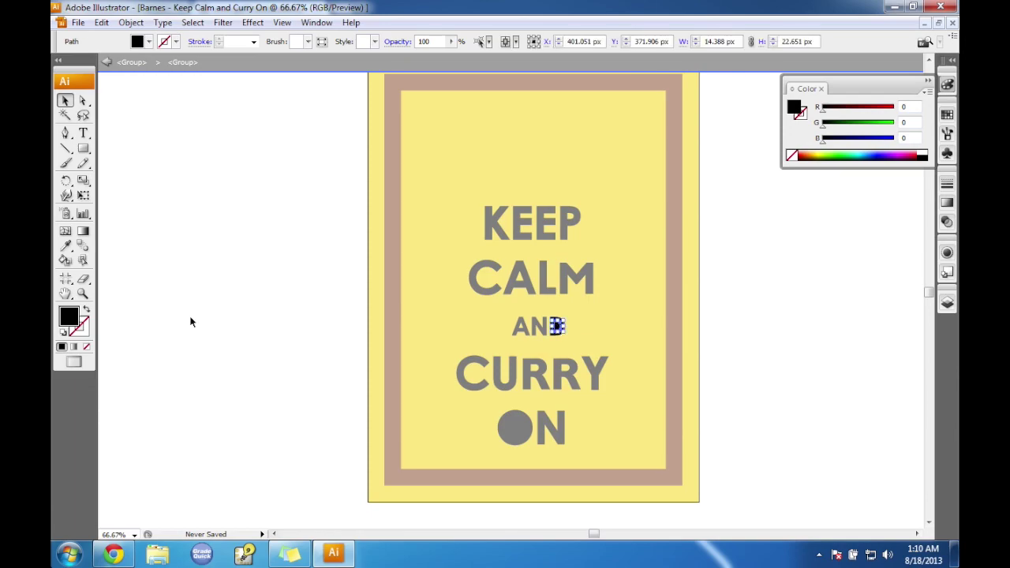
pyautogui.doubleClick(68, 318)
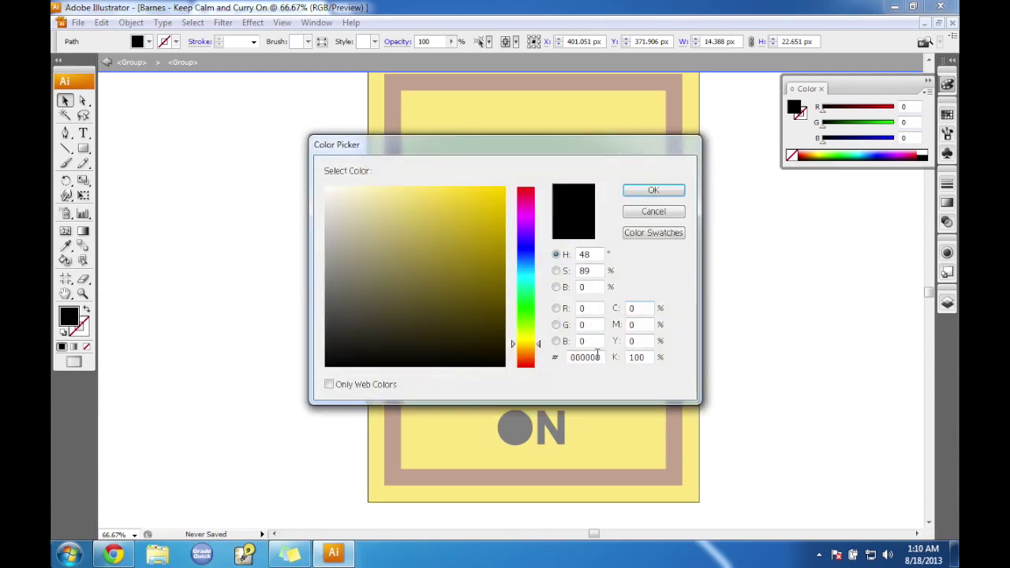
pyautogui.moveTo(598, 358); pyautogui.dragTo(544, 361)
pyautogui.hotkey('ctrl', 'v')
pyautogui.click(654, 189)
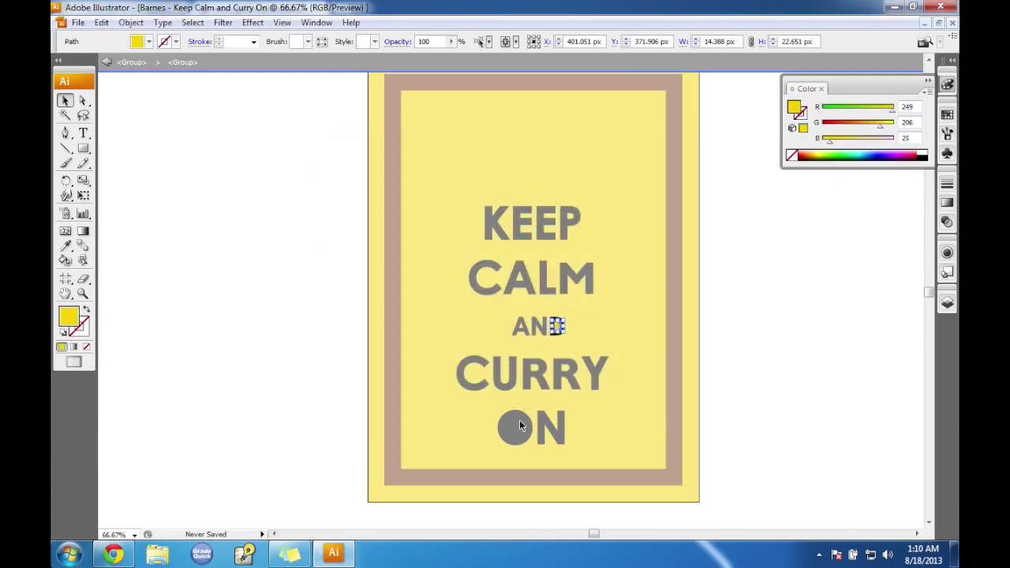
# Fill the inner circle of the O in ON with the mustard yellow F9CE19 and exit isolation mode.
pyautogui.doubleClick(519, 427)
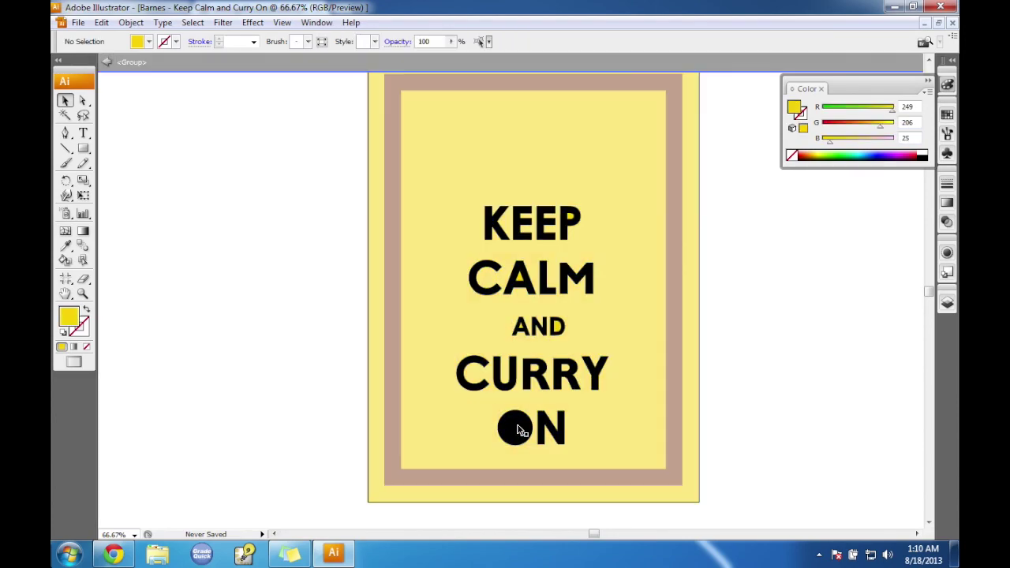
pyautogui.click(520, 430)
pyautogui.doubleClick(519, 430)
pyautogui.click(520, 430)
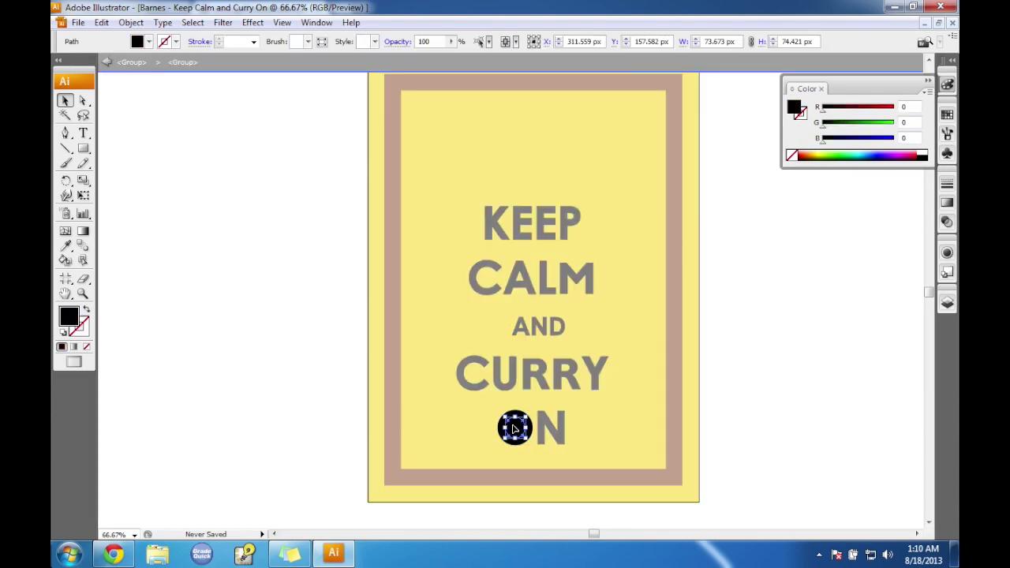
pyautogui.doubleClick(71, 319)
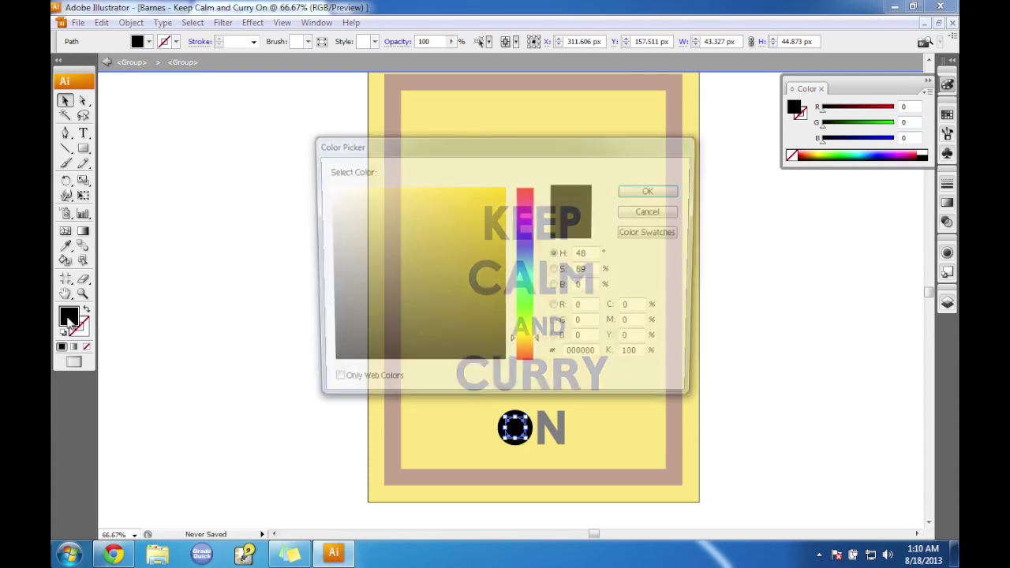
pyautogui.doubleClick(602, 357)
pyautogui.write('F9CE19')
pyautogui.press('Tab')
pyautogui.click(671, 190)
pyautogui.click(631, 287)
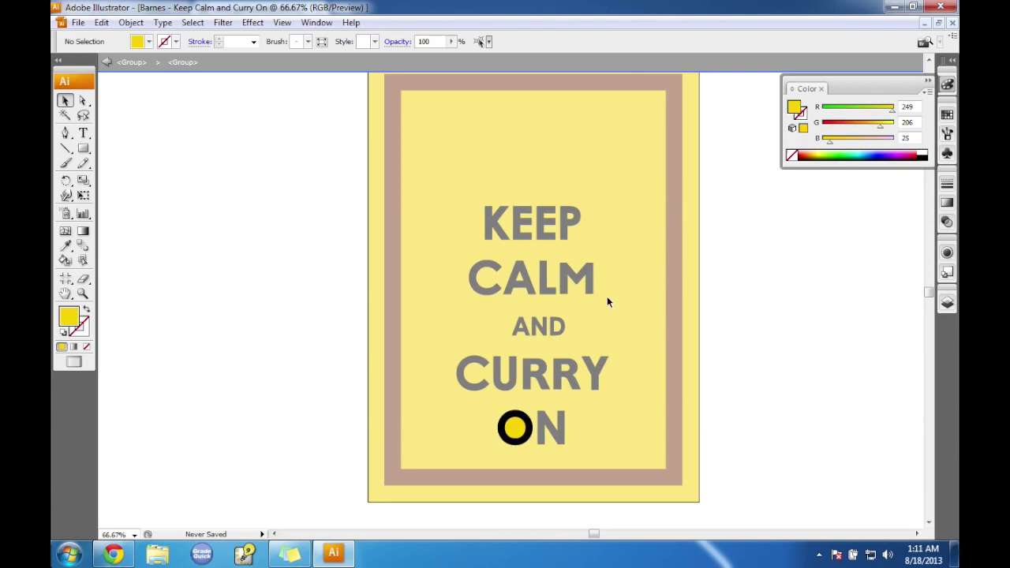
pyautogui.doubleClick(607, 302)
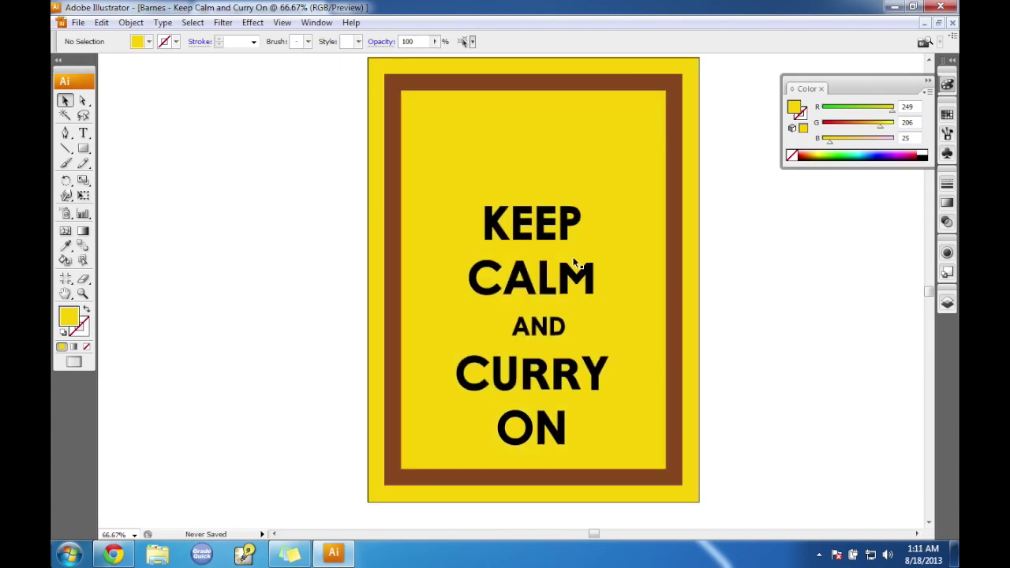
# Select all the letters of KEEP individually with the Direct Selection tool, including the inner hole of the P.
pyautogui.click(494, 227)
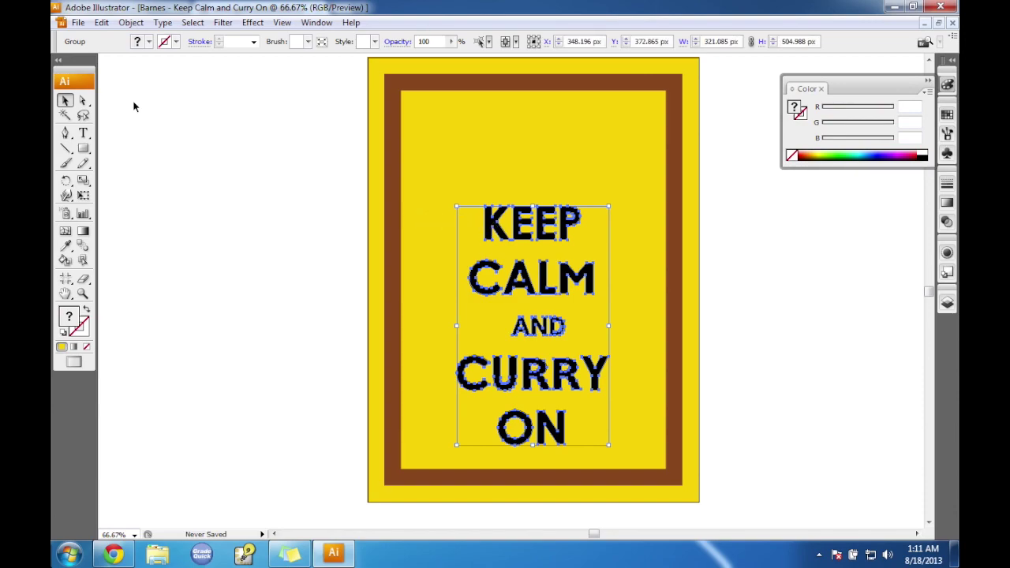
pyautogui.click(83, 101)
pyautogui.click(453, 213)
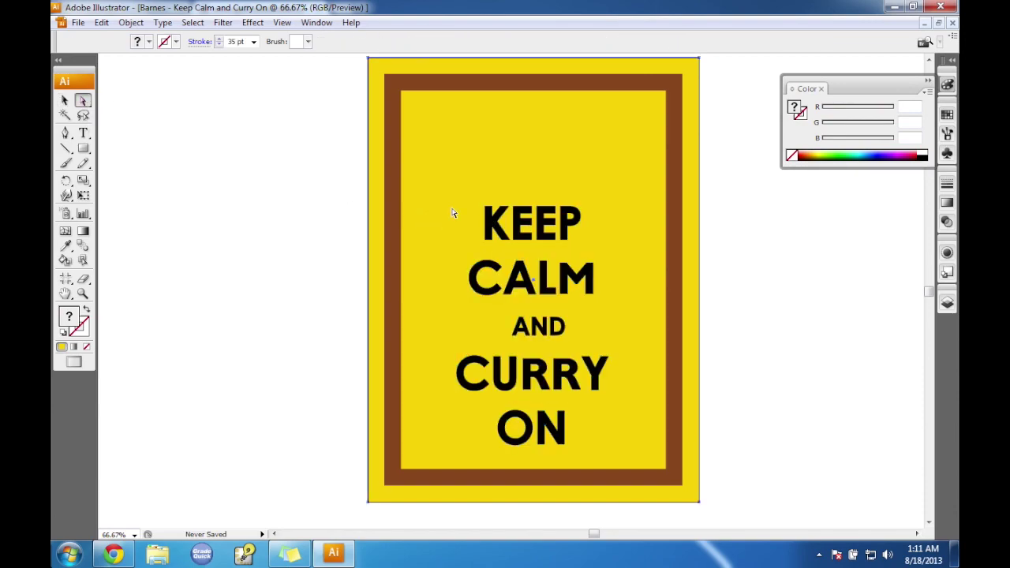
pyautogui.click(504, 225)
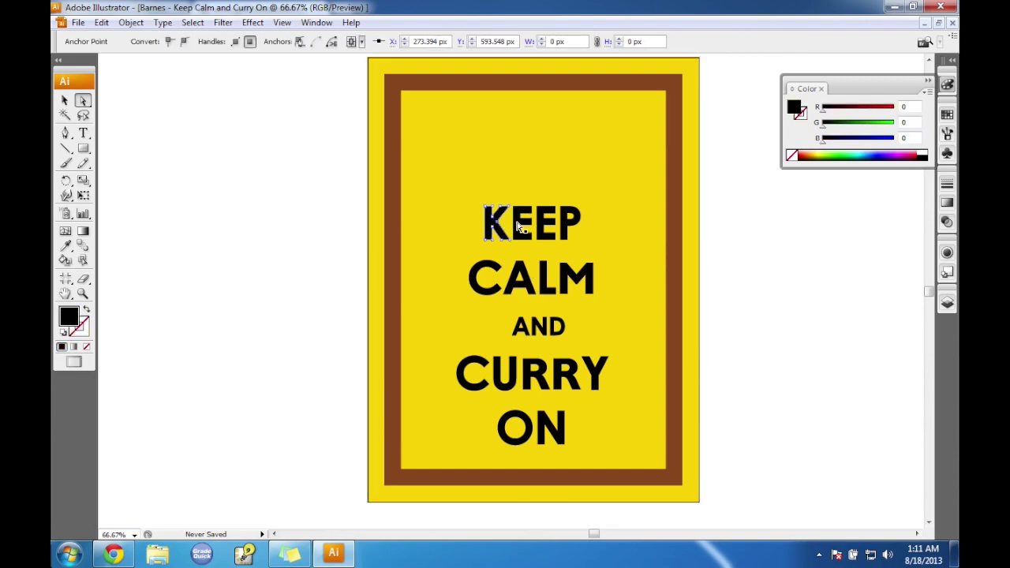
pyautogui.keyDown('shift'); pyautogui.click(521, 226); pyautogui.keyUp('shift')
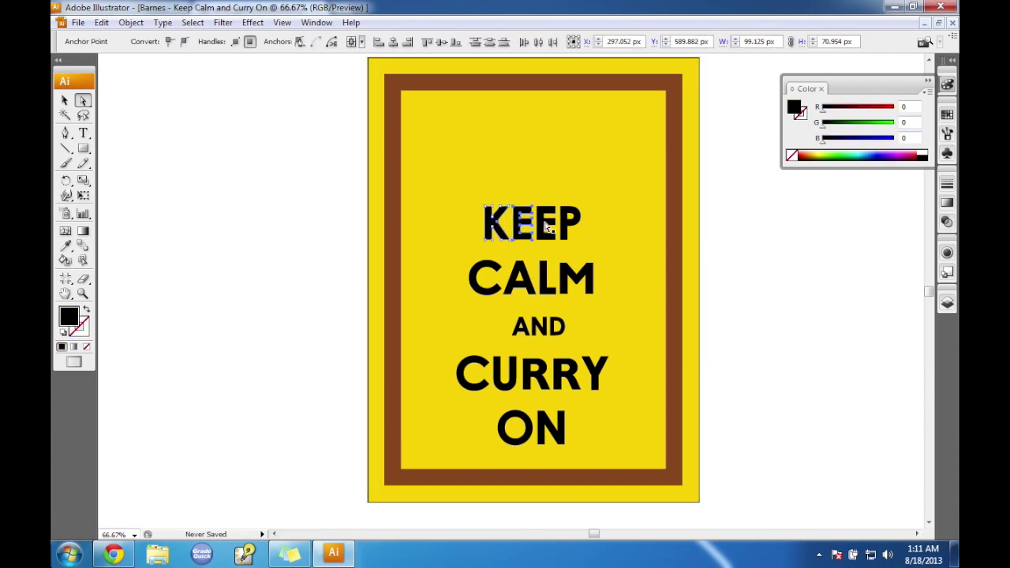
pyautogui.keyDown('shift'); pyautogui.click(548, 225); pyautogui.keyUp('shift')
pyautogui.keyDown('shift'); pyautogui.click(565, 227); pyautogui.keyUp('shift')
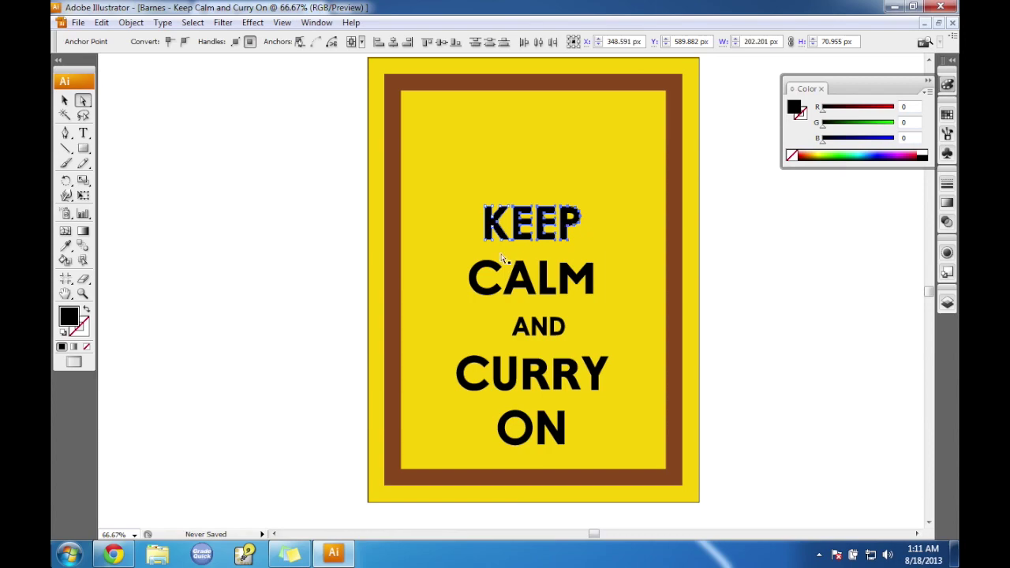
pyautogui.keyDown('shift'); pyautogui.click(570, 223); pyautogui.keyUp('shift')
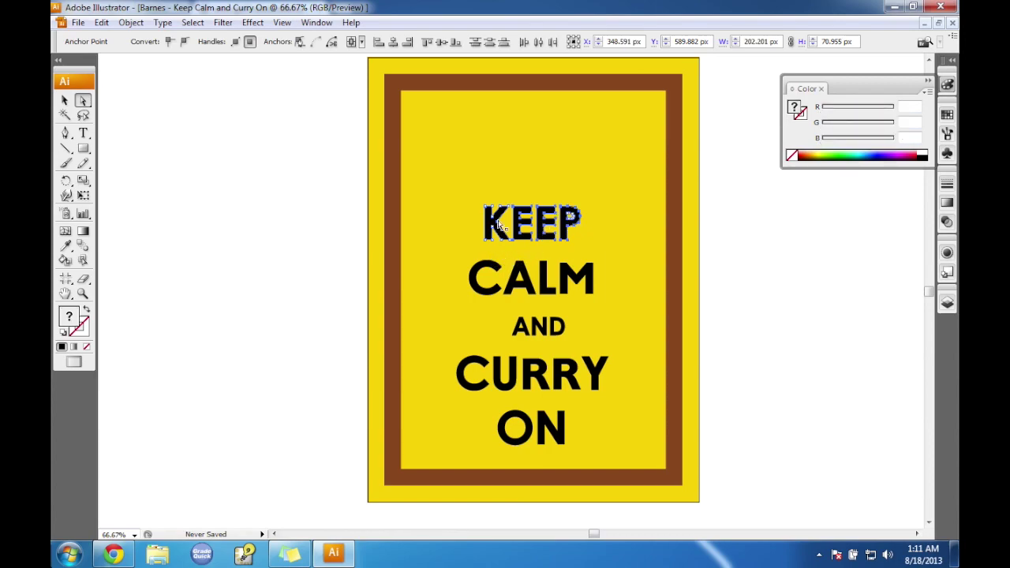
pyautogui.keyDown('shift'); pyautogui.click(566, 224); pyautogui.keyUp('shift')
pyautogui.keyDown('shift'); pyautogui.click(566, 225); pyautogui.keyUp('shift')
# Add all the letters of CALM and AND to the selection.
pyautogui.keyDown('shift'); pyautogui.click(490, 290); pyautogui.keyUp('shift')
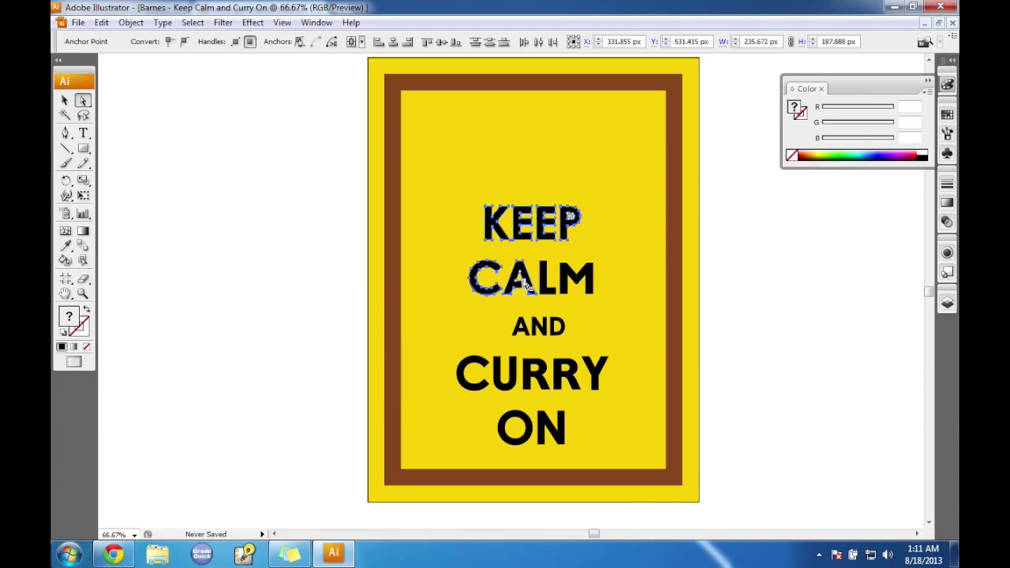
pyautogui.keyDown('shift'); pyautogui.click(548, 278); pyautogui.keyUp('shift')
pyautogui.keyDown('shift'); pyautogui.click(569, 291); pyautogui.keyUp('shift')
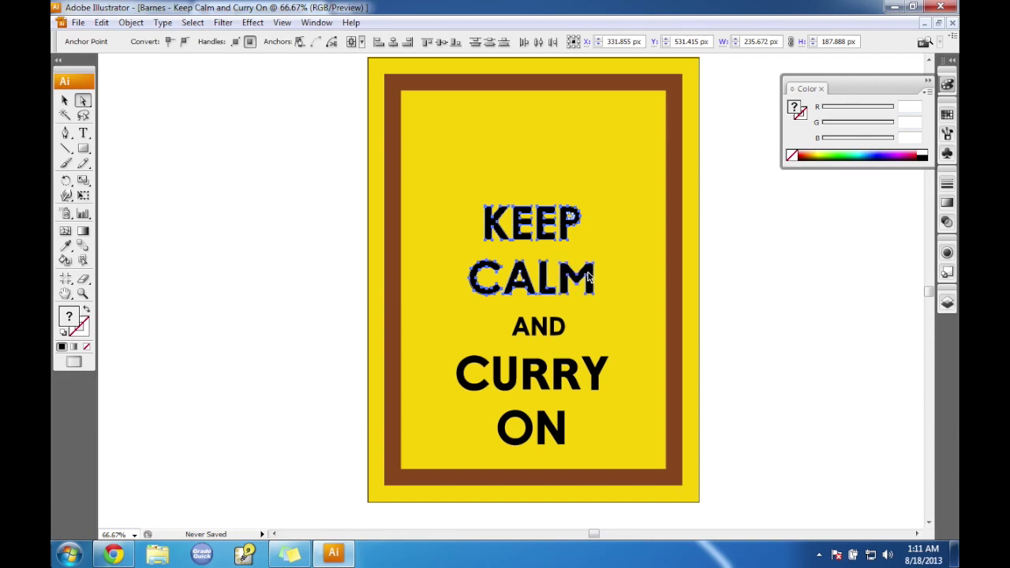
pyautogui.keyDown('shift'); pyautogui.click(525, 330); pyautogui.keyUp('shift')
pyautogui.keyDown('shift'); pyautogui.click(541, 330); pyautogui.keyUp('shift')
pyautogui.keyDown('shift'); pyautogui.click(557, 330); pyautogui.keyUp('shift')
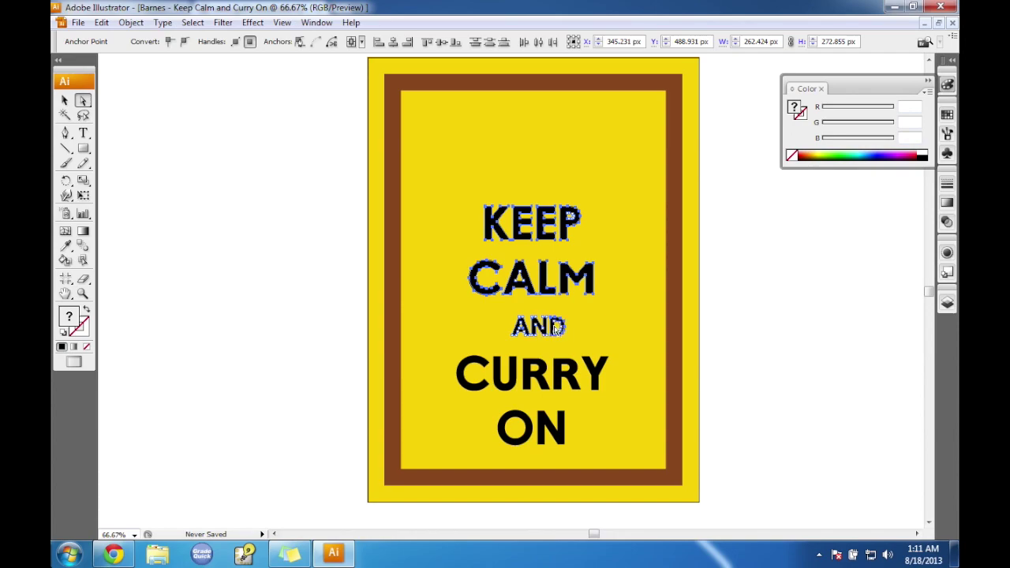
# Add the letters of CURRY and ON to the selection, leaving out the inner circle of the O.
pyautogui.keyDown('shift'); pyautogui.click(464, 368); pyautogui.keyUp('shift')
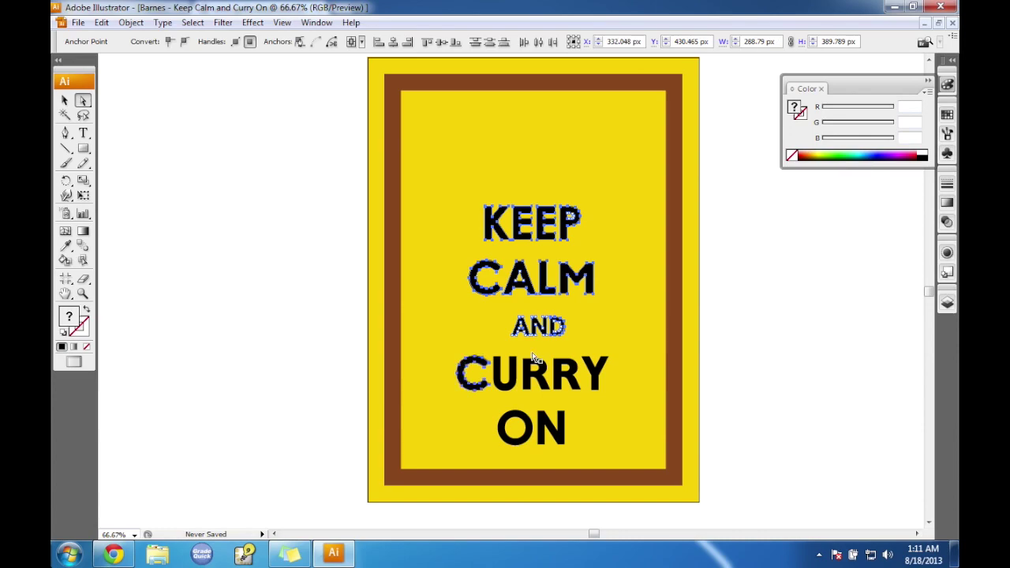
pyautogui.keyDown('shift'); pyautogui.click(514, 379); pyautogui.keyUp('shift')
pyautogui.keyDown('shift'); pyautogui.click(533, 382); pyautogui.keyUp('shift')
pyautogui.keyDown('shift'); pyautogui.click(562, 372); pyautogui.keyUp('shift')
pyautogui.keyDown('shift'); pyautogui.click(598, 374); pyautogui.keyUp('shift')
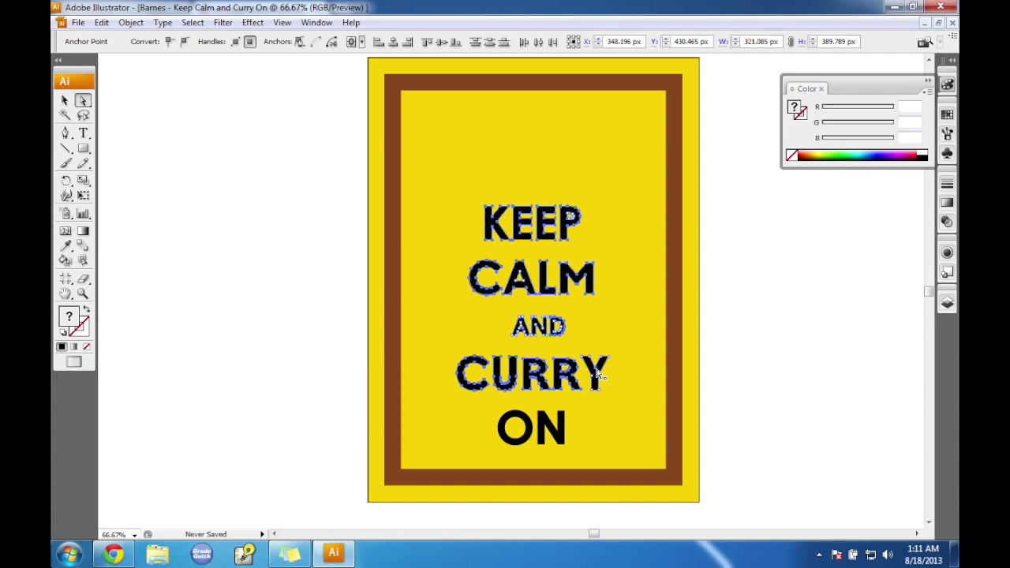
pyautogui.keyDown('shift'); pyautogui.click(525, 424); pyautogui.keyUp('shift')
pyautogui.keyDown('shift'); pyautogui.click(546, 425); pyautogui.keyUp('shift')
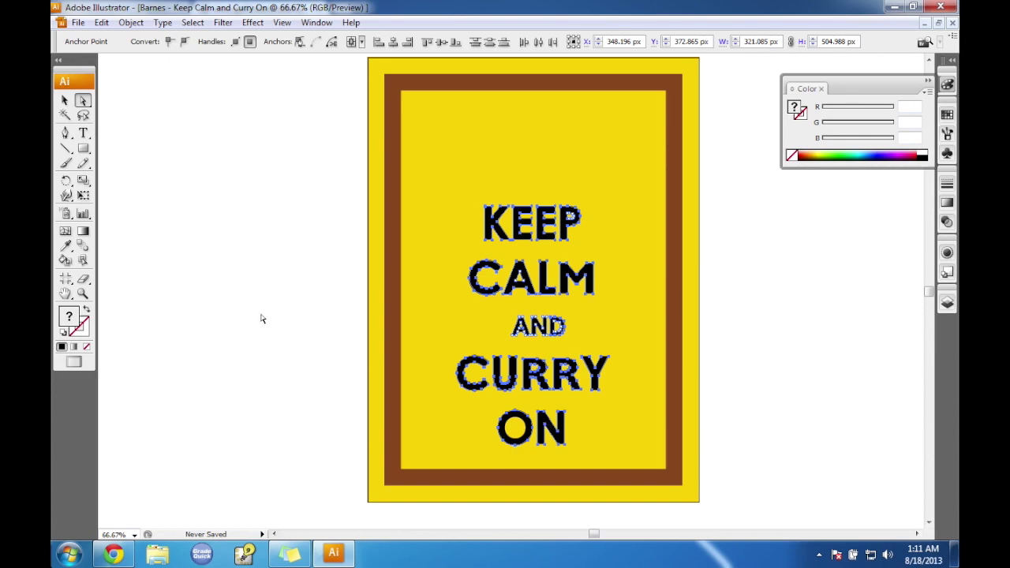
# Open the letters' fill colour, switch to Chrome to copy the paprika brown code 894621 from Step Four, and return to Illustrator.
pyautogui.doubleClick(70, 317)
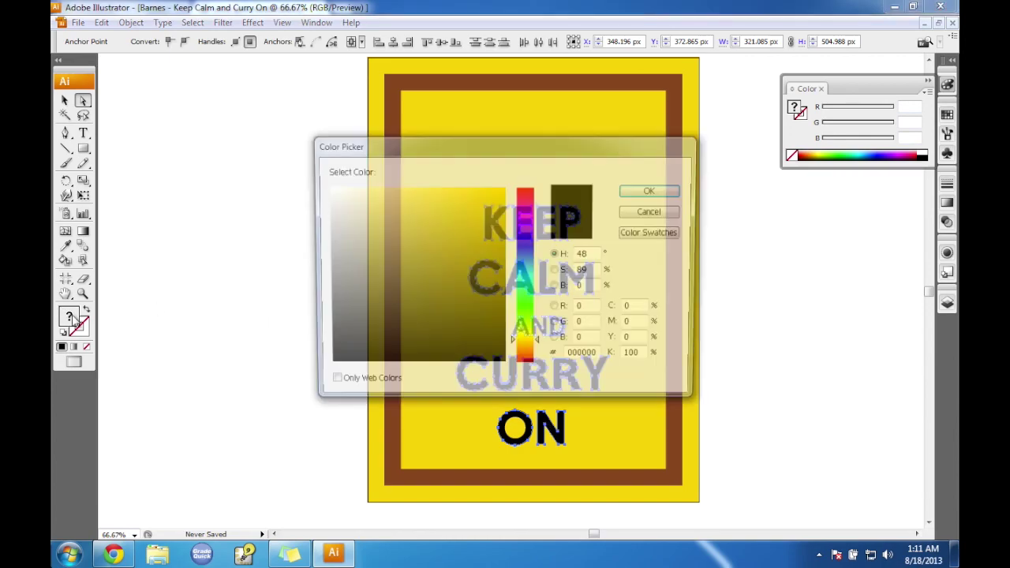
pyautogui.hotkey('alt', 'Tab')
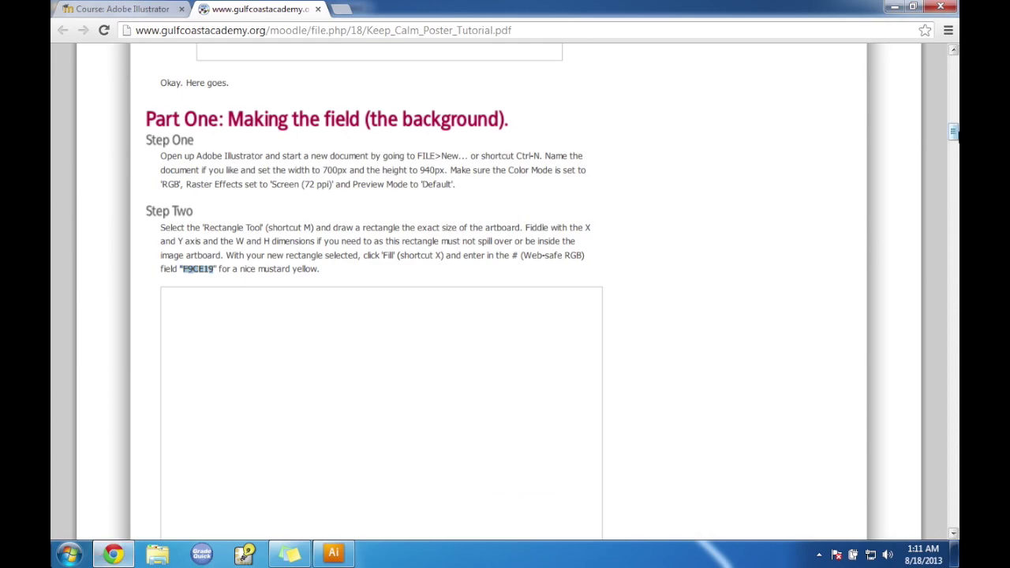
pyautogui.moveTo(954, 132); pyautogui.dragTo(954, 149)
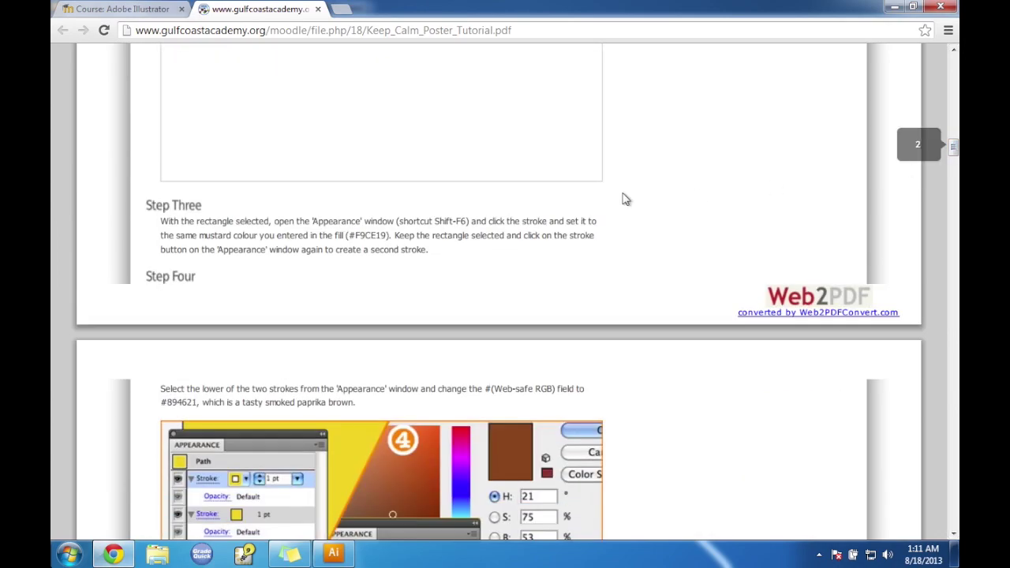
pyautogui.moveTo(954, 146)
pyautogui.mouseDown()
pyautogui.moveTo(953, 173)
pyautogui.moveTo(954, 151)
pyautogui.mouseUp()
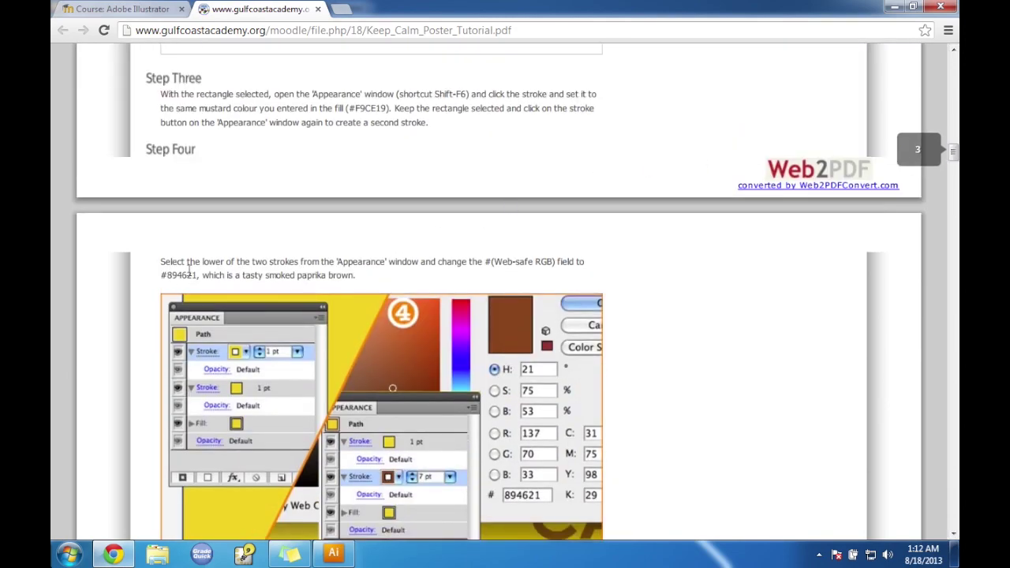
pyautogui.moveTo(161, 275)
pyautogui.mouseDown()
pyautogui.moveTo(203, 276)
pyautogui.moveTo(172, 278)
pyautogui.mouseUp()
pyautogui.hotkey('ctrl', 'c')
pyautogui.click(333, 552)
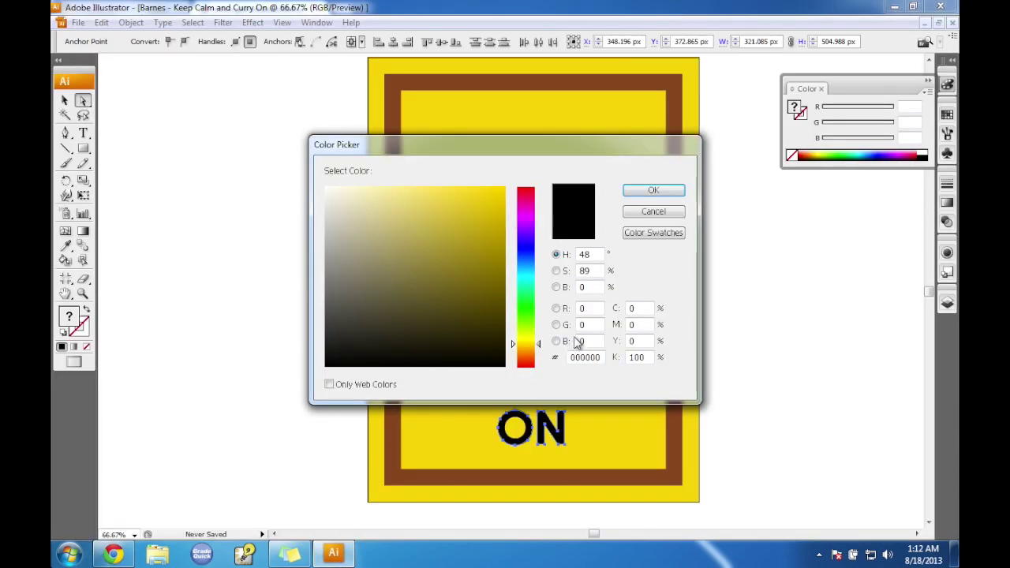
# Fill all the selected letters with the paprika brown 894621.
pyautogui.moveTo(601, 352); pyautogui.dragTo(571, 356)
pyautogui.hotkey('ctrl', 'v')
pyautogui.click(655, 191)
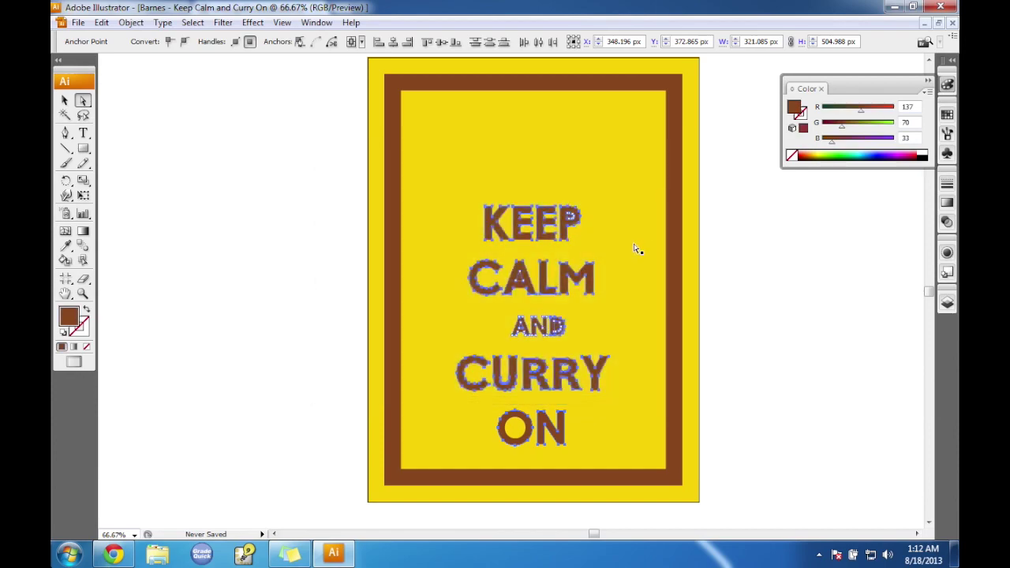
# Select the yellow background rectangle and open its fill colour in the Color Picker.
pyautogui.click(624, 281)
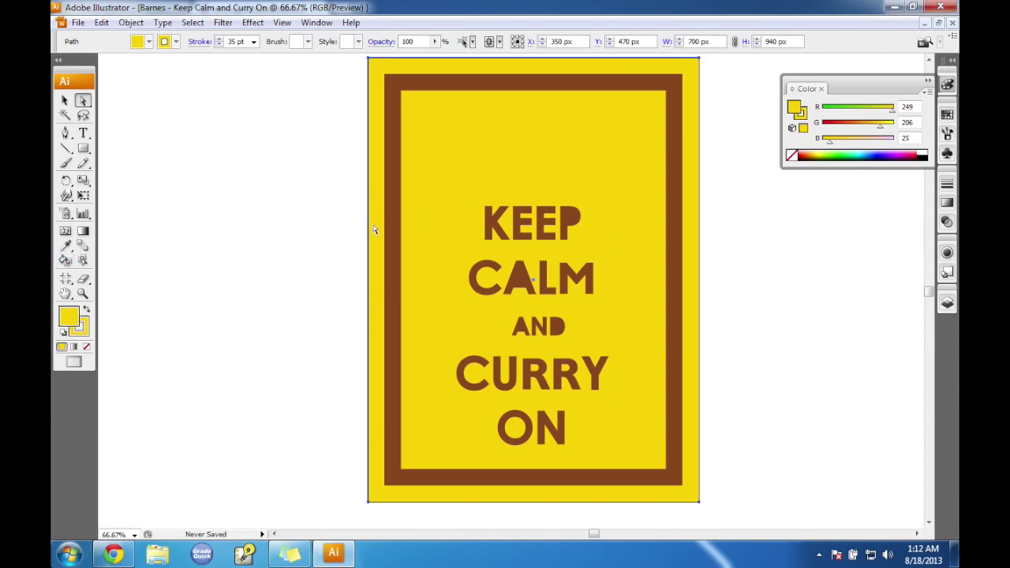
pyautogui.doubleClick(67, 321)
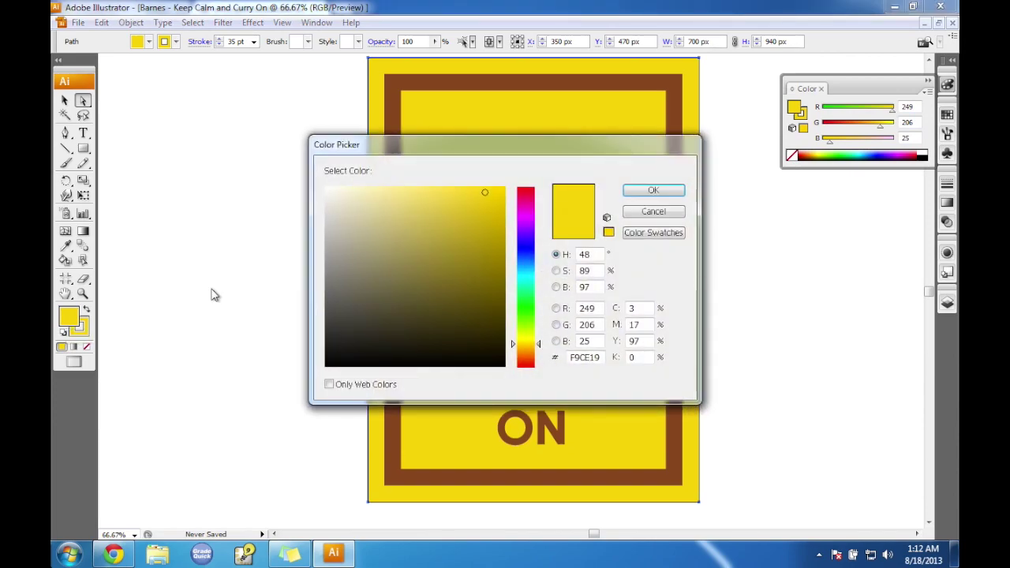
# Copy the hex code F9CE19 of the background rectangle's fill and leave the Color Picker without changes.
pyautogui.moveTo(599, 357); pyautogui.dragTo(568, 359)
pyautogui.hotkey('ctrl', 'c')
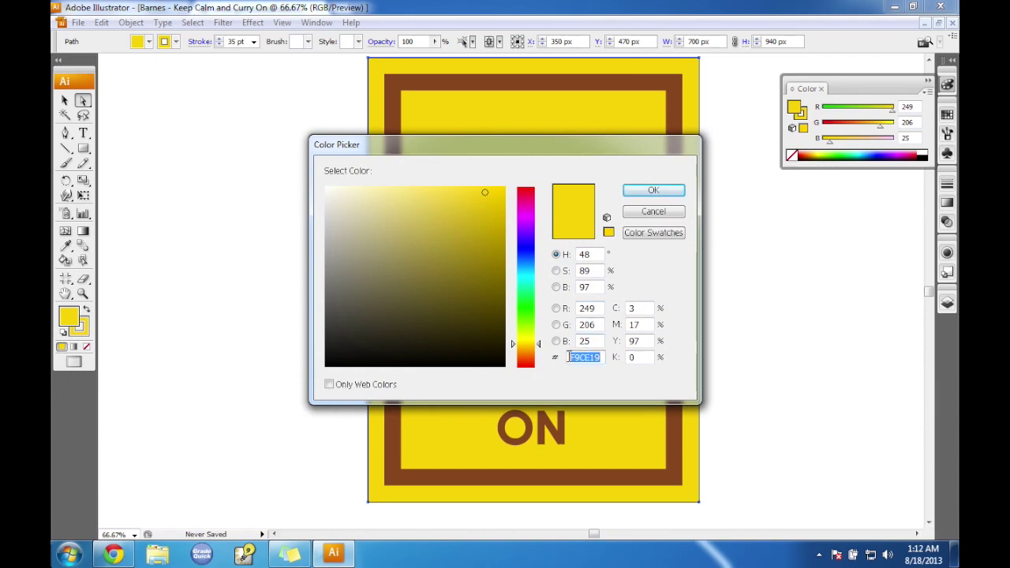
pyautogui.click(653, 212)
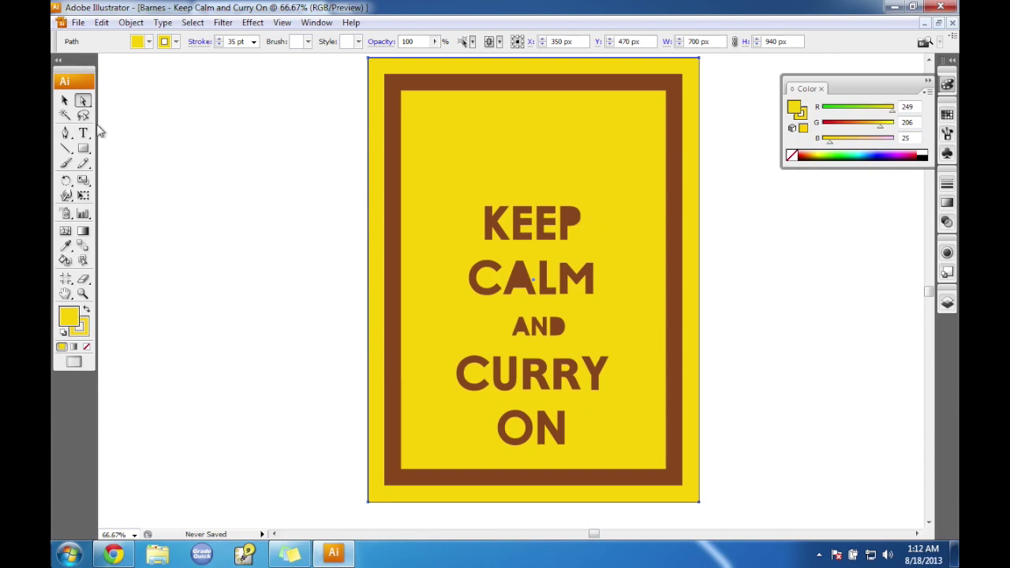
# Fill the inner shape of the P in KEEP with the background yellow F9CE19 and leave the group's isolation.
pyautogui.click(572, 220)
pyautogui.click(572, 219)
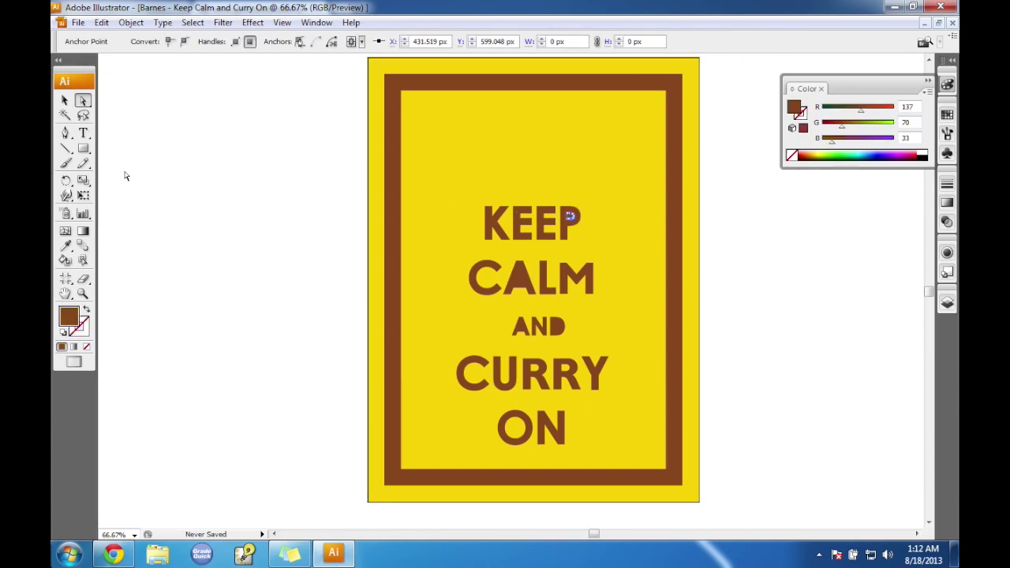
pyautogui.click(66, 103)
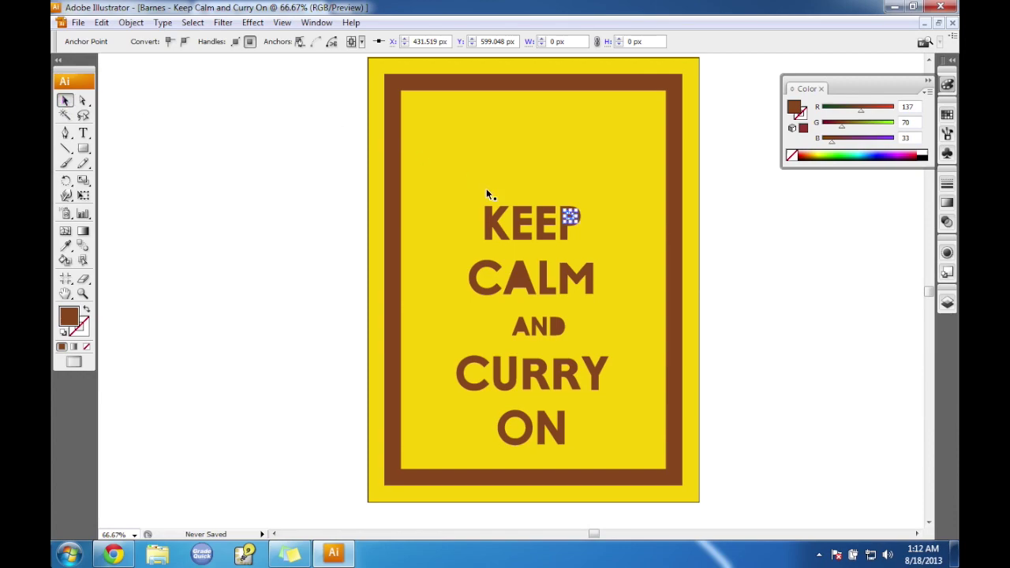
pyautogui.click(569, 216)
pyautogui.doubleClick(569, 215)
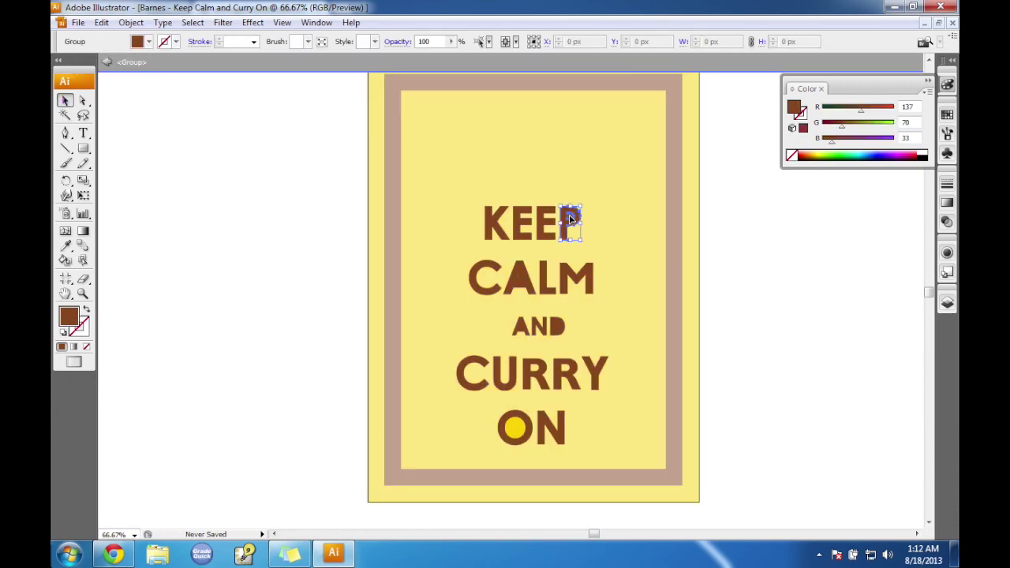
pyautogui.doubleClick(568, 215)
pyautogui.click(571, 218)
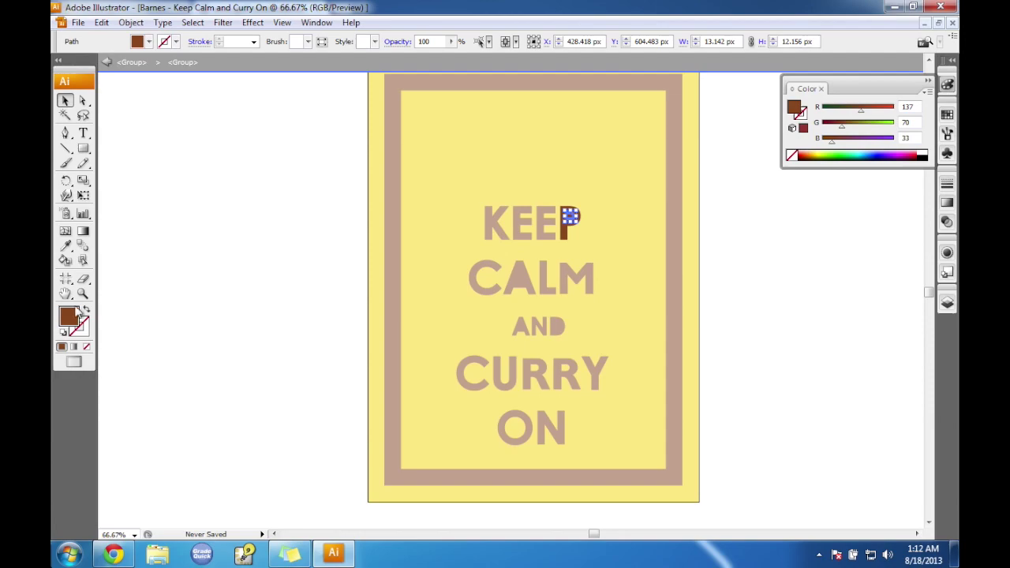
pyautogui.doubleClick(71, 316)
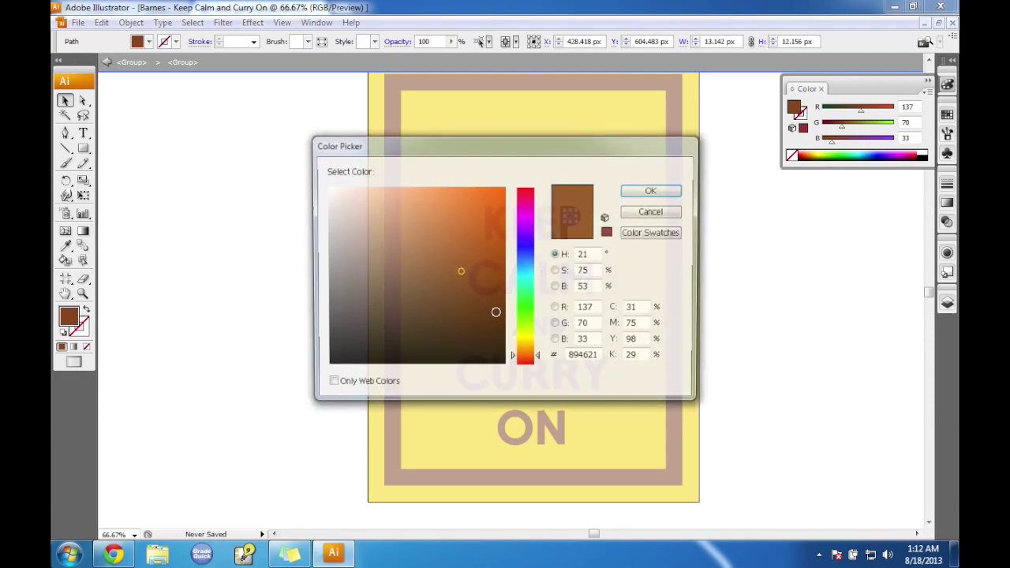
pyautogui.moveTo(604, 357); pyautogui.dragTo(553, 357)
pyautogui.write('F9CE19')
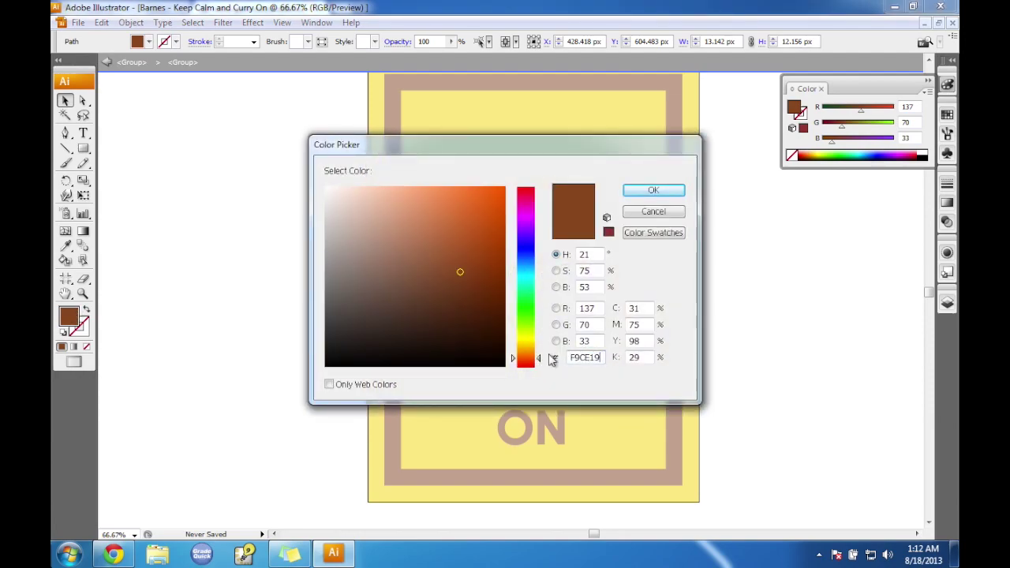
pyautogui.click(675, 193)
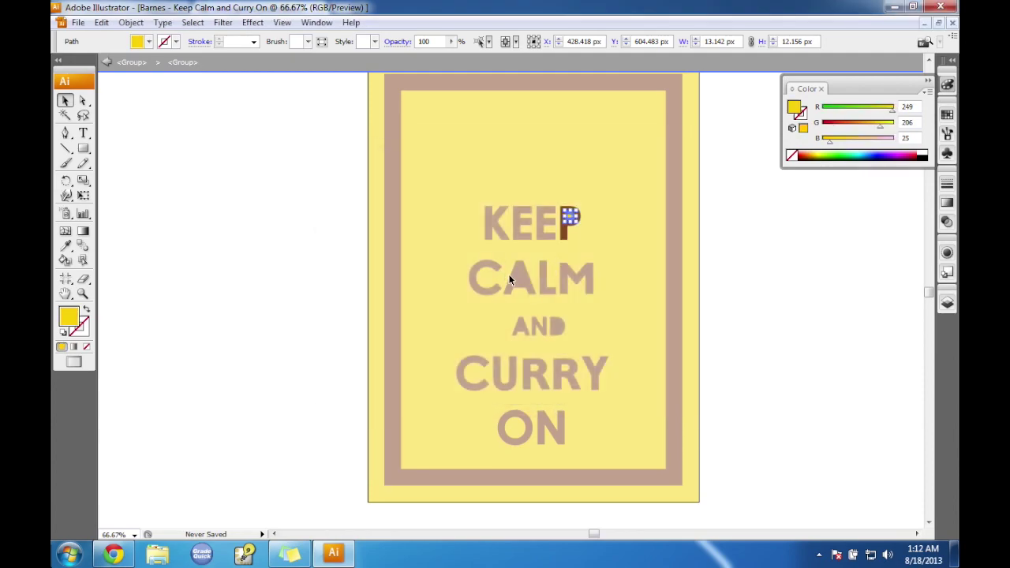
pyautogui.press('Escape')
# Isolate the inner triangle of the A in CALM within the letter group and fill it with F9CE19.
pyautogui.click(521, 278)
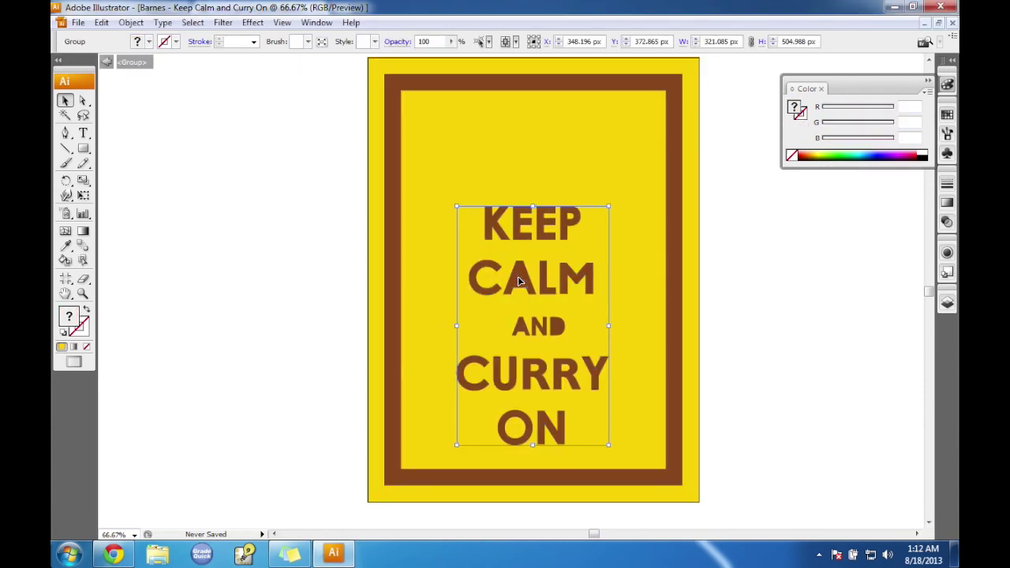
pyautogui.doubleClick(519, 280)
pyautogui.click(518, 276)
pyautogui.doubleClick(520, 276)
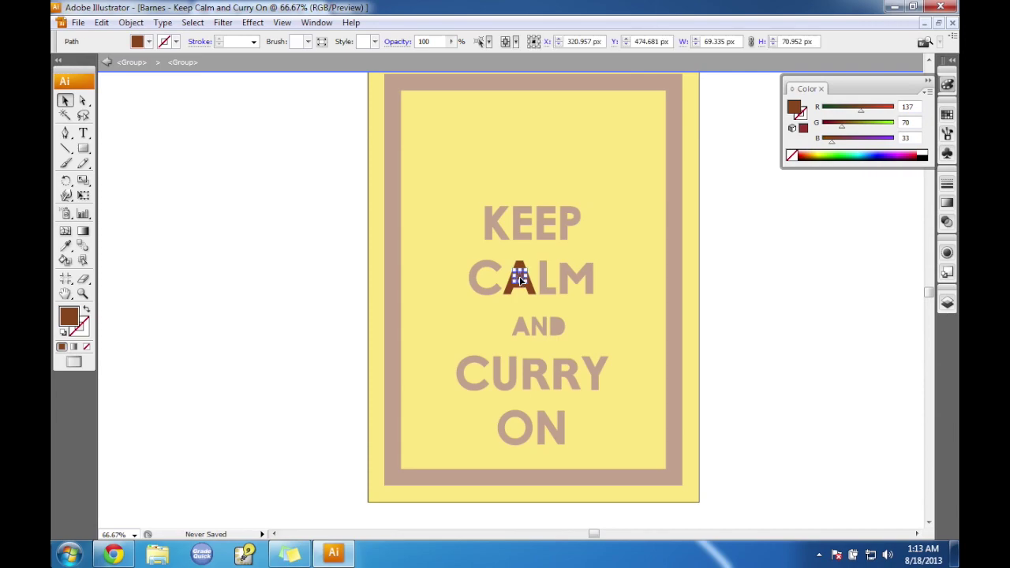
pyautogui.doubleClick(75, 322)
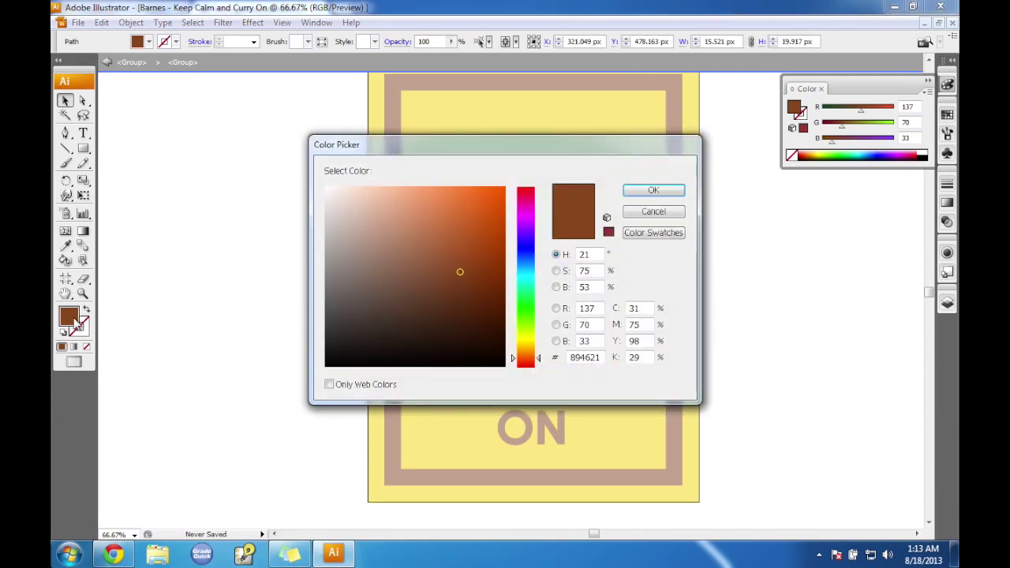
pyautogui.press('super')
pyautogui.doubleClick(580, 358)
pyautogui.hotkey('ctrl', 'v')
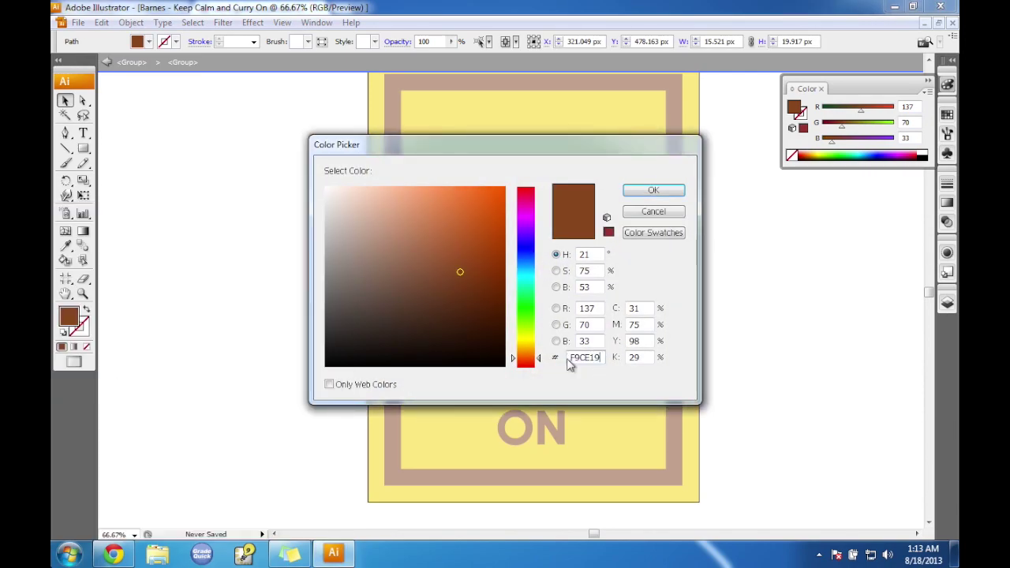
pyautogui.click(654, 191)
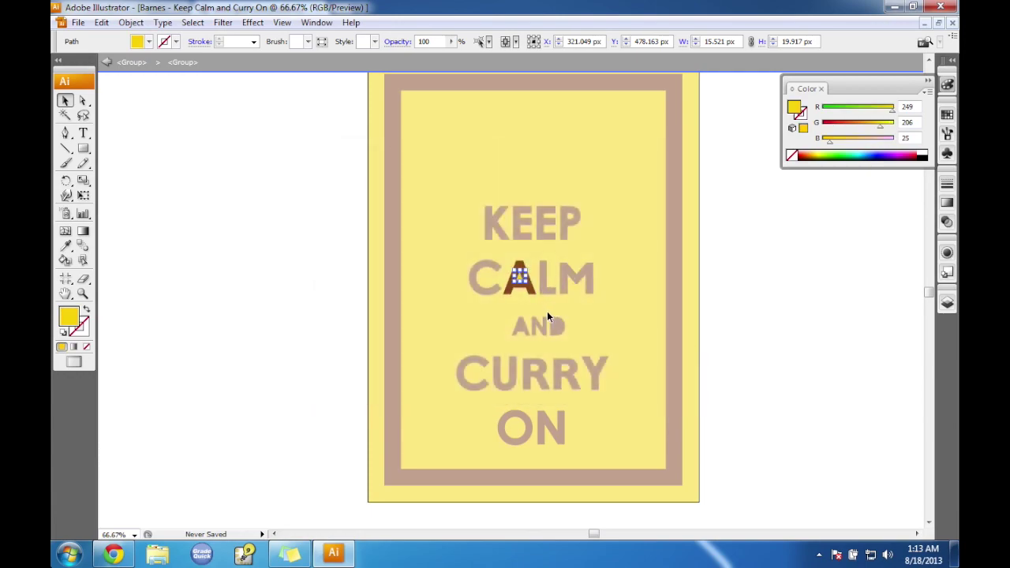
# Fill the inner triangle of the A in AND with the yellow F9CE19.
pyautogui.click(519, 323)
pyautogui.doubleClick(520, 323)
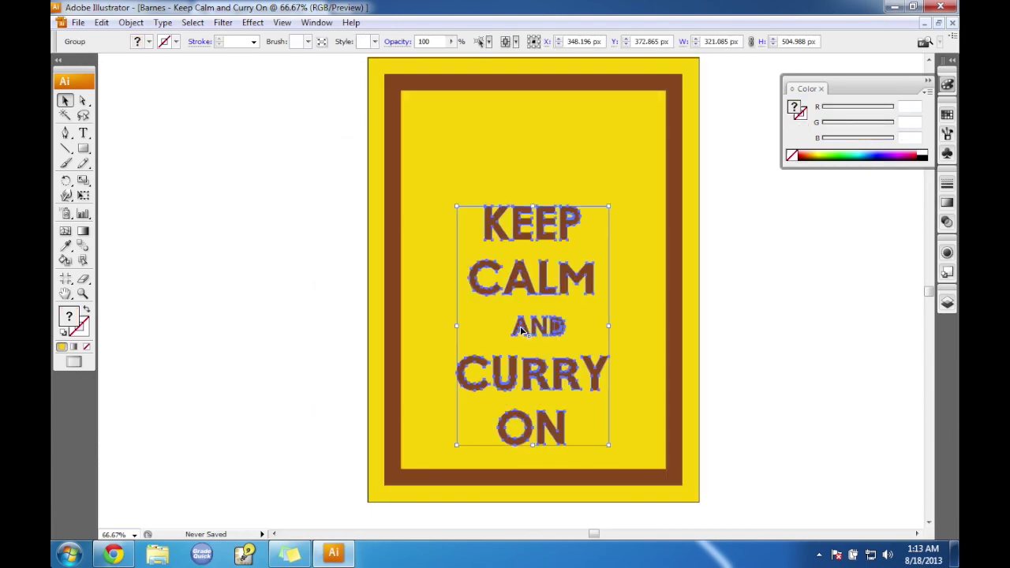
pyautogui.doubleClick(520, 327)
pyautogui.click(520, 326)
pyautogui.click(520, 326)
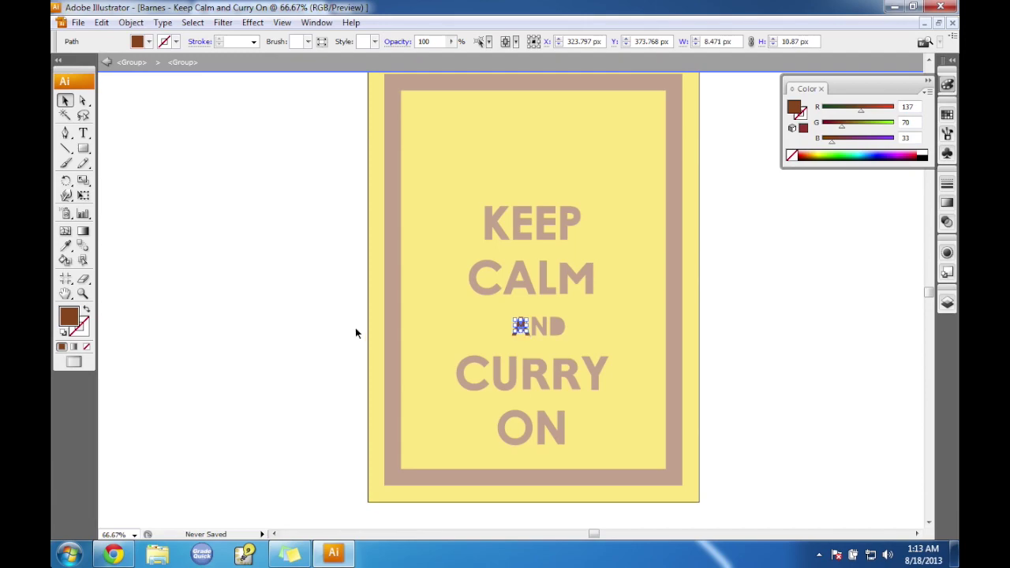
pyautogui.doubleClick(70, 318)
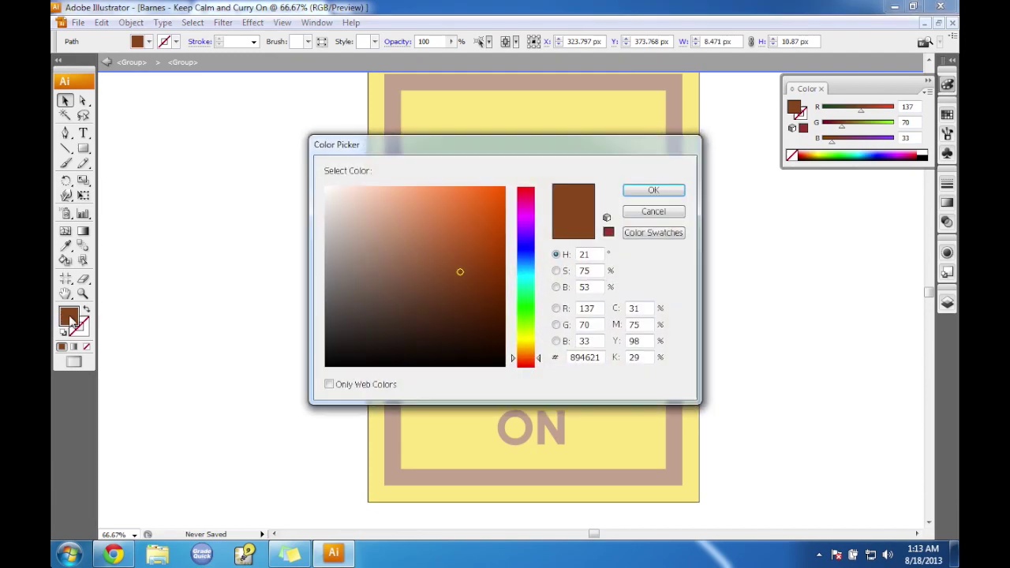
pyautogui.doubleClick(605, 359)
pyautogui.write('F9CE19')
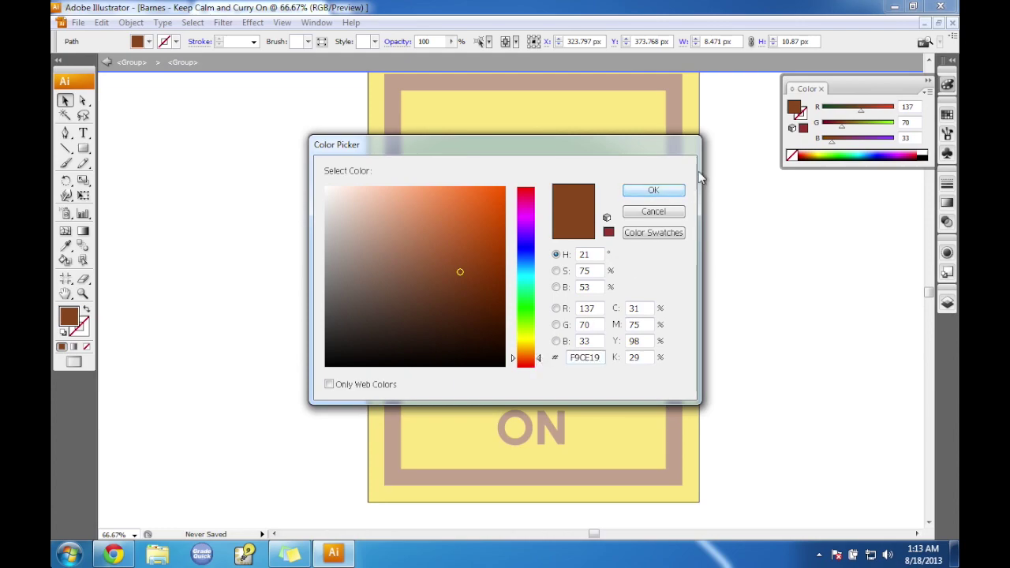
pyautogui.click(663, 191)
pyautogui.press('Escape')
# Fill the inner shape of the D in AND with F9CE19 and deselect all artwork.
pyautogui.doubleClick(557, 325)
pyautogui.click(557, 325)
pyautogui.doubleClick(556, 323)
pyautogui.click(556, 325)
pyautogui.doubleClick(69, 317)
pyautogui.doubleClick(602, 353)
pyautogui.write('F9CE19')
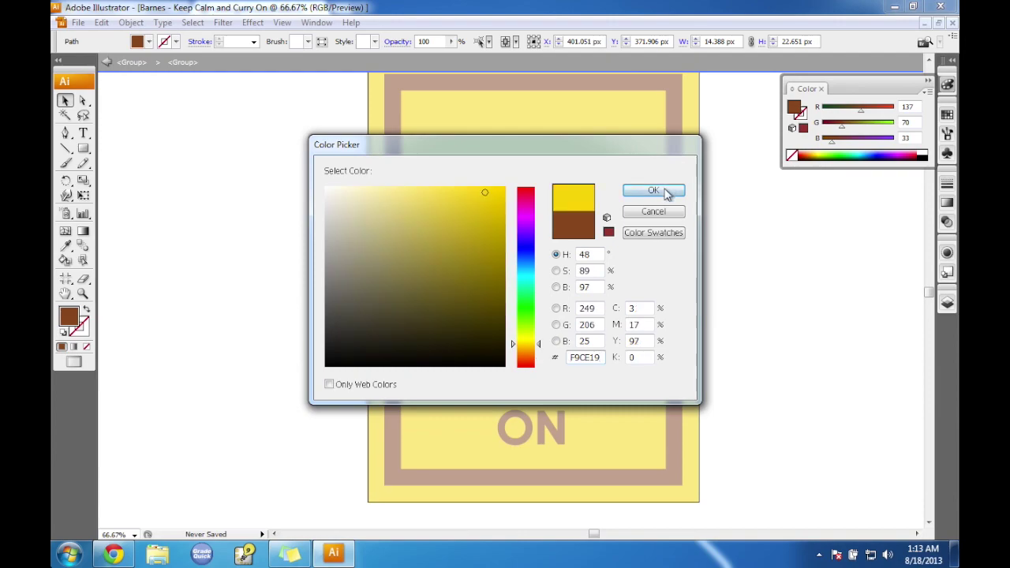
pyautogui.click(653, 190)
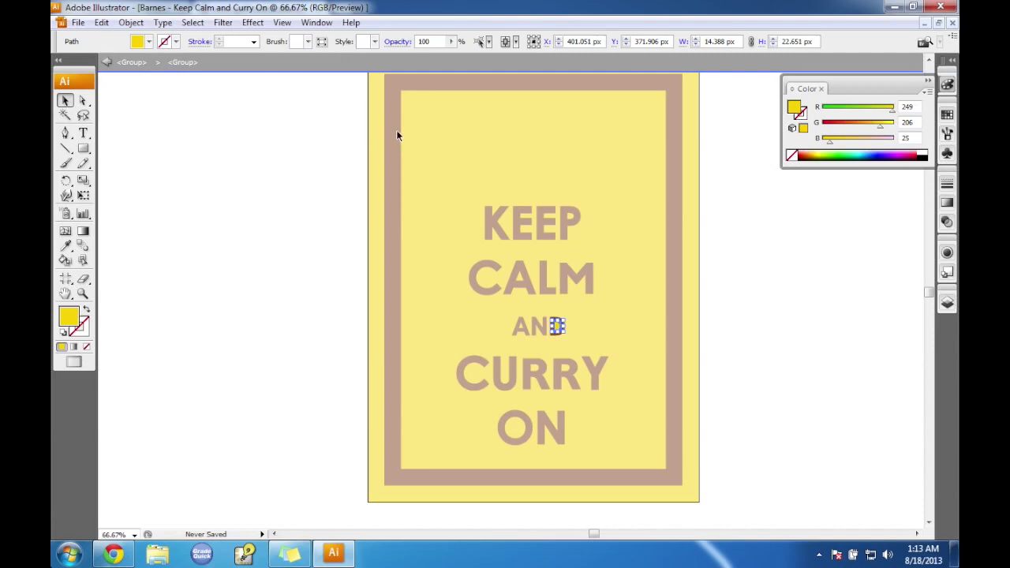
pyautogui.doubleClick(65, 101)
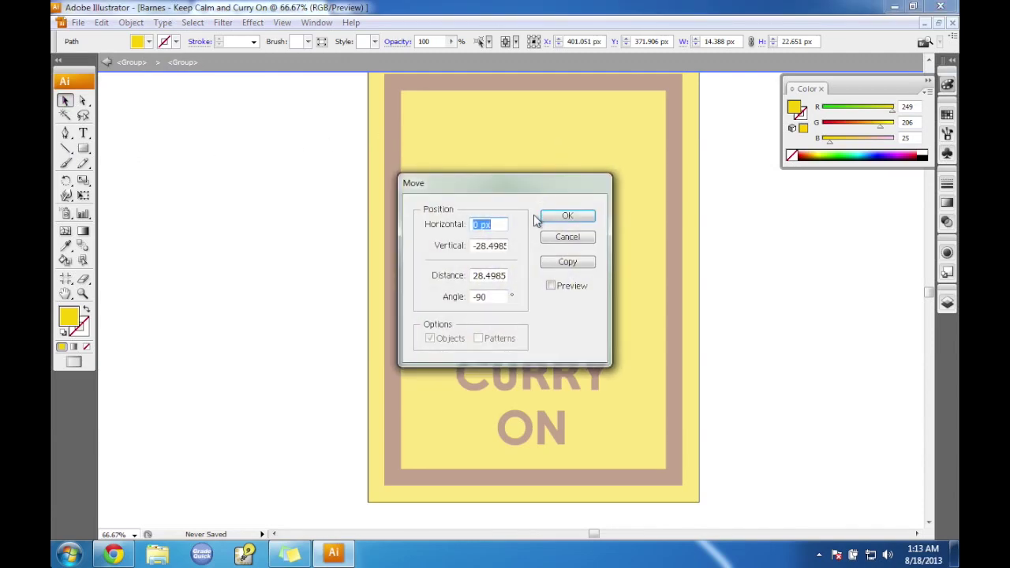
pyautogui.click(566, 237)
pyautogui.click(433, 171)
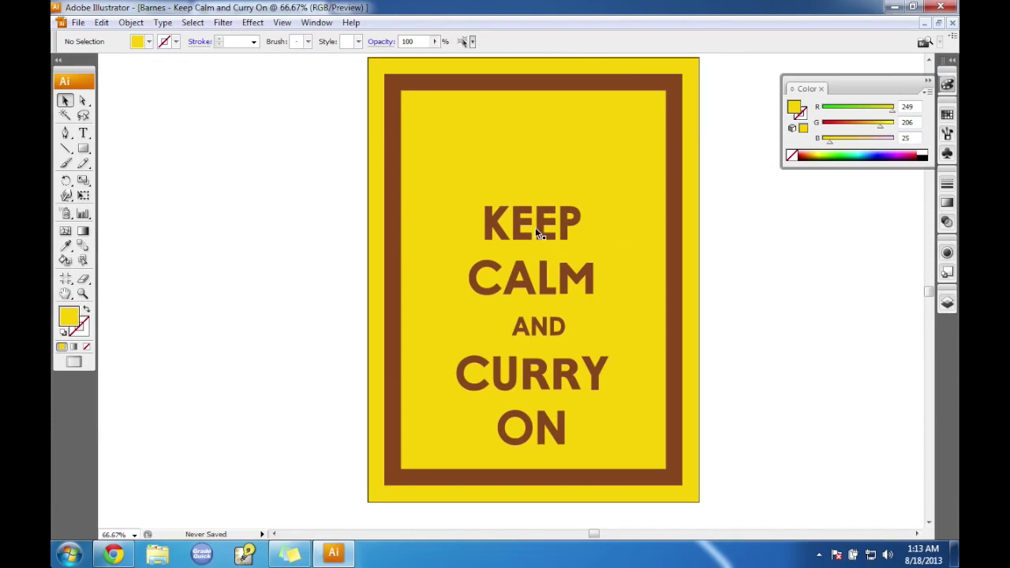
# Switch to Chrome, read the poster tutorial PDF on to "Step Three: The Balti Dish", and return to Illustrator.
pyautogui.click(113, 555)
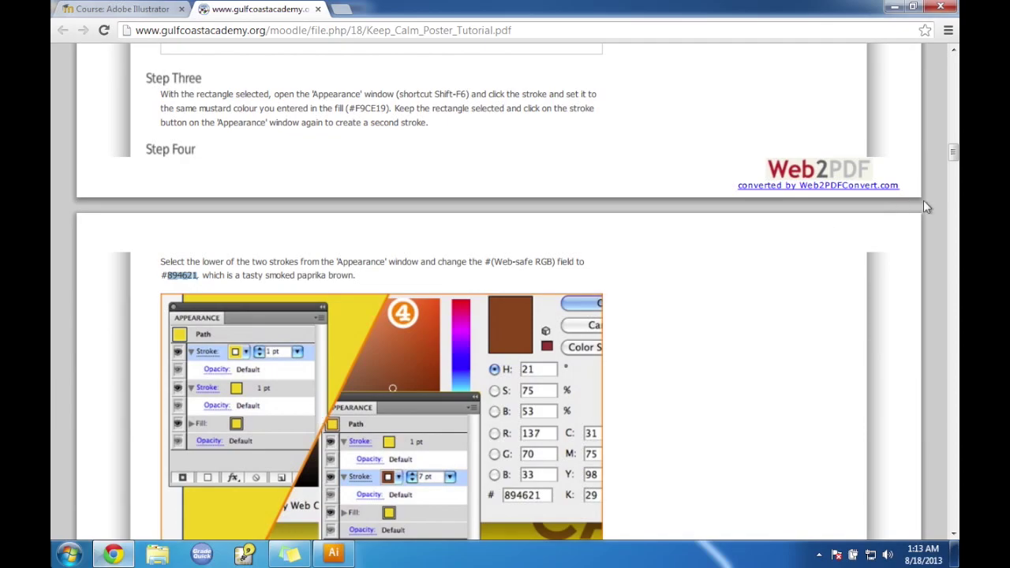
pyautogui.moveTo(954, 152); pyautogui.dragTo(953, 243)
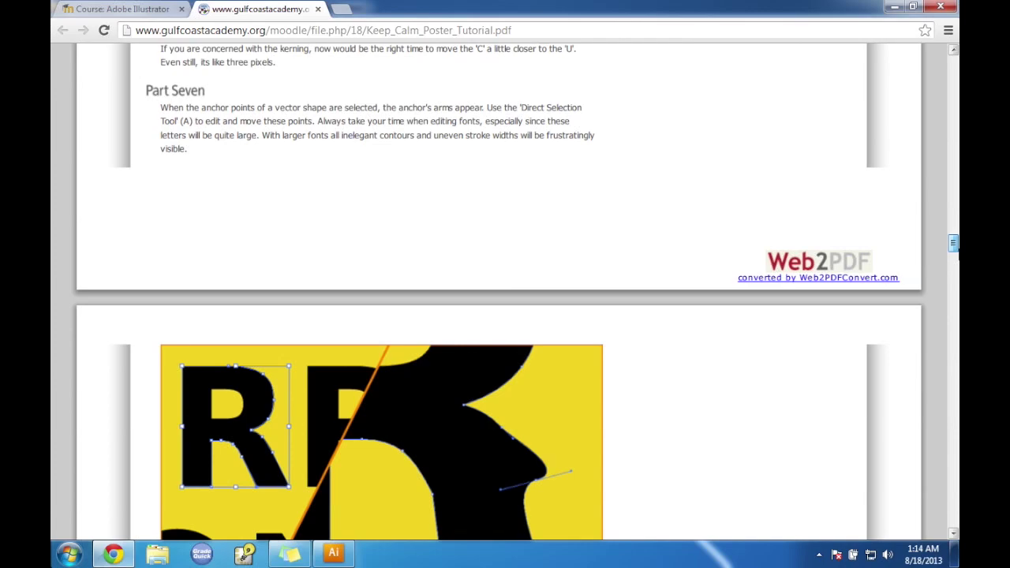
pyautogui.moveTo(953, 244); pyautogui.dragTo(953, 267)
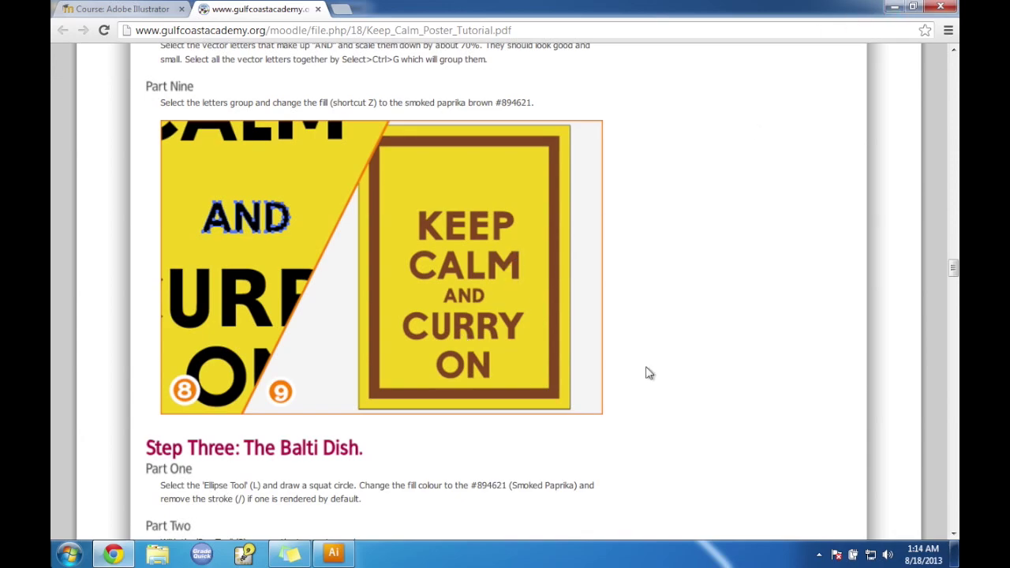
pyautogui.click(333, 553)
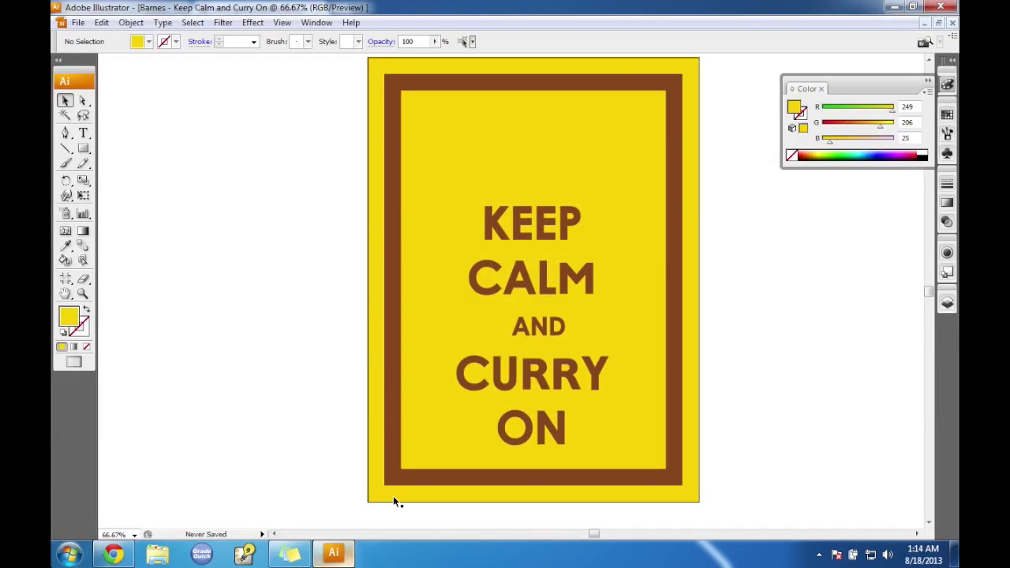
# Isolate the letter group and stretch the M in CALM vertically to about 70 px so it matches the neighbouring L's height.
pyautogui.click(569, 273)
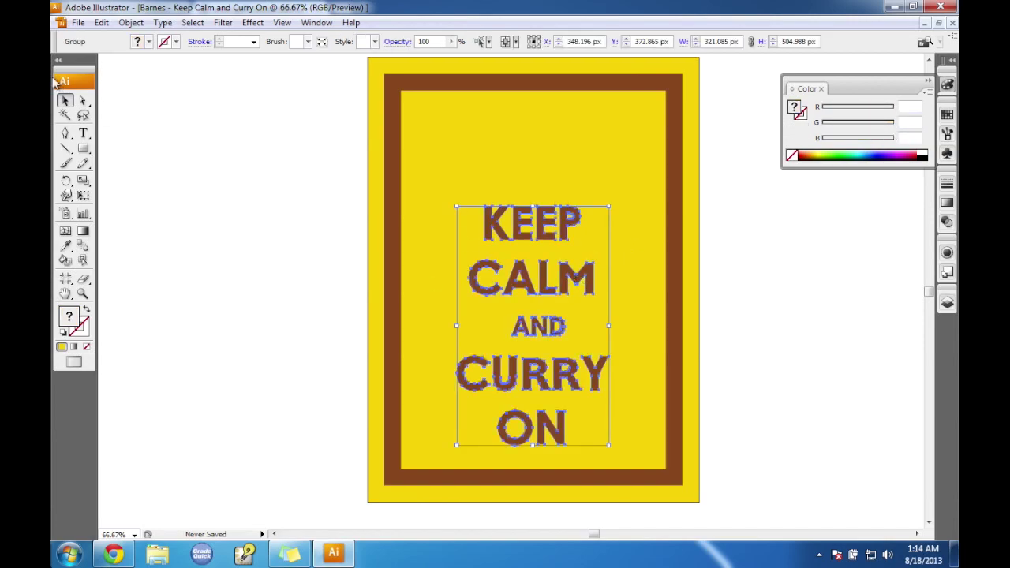
pyautogui.doubleClick(575, 276)
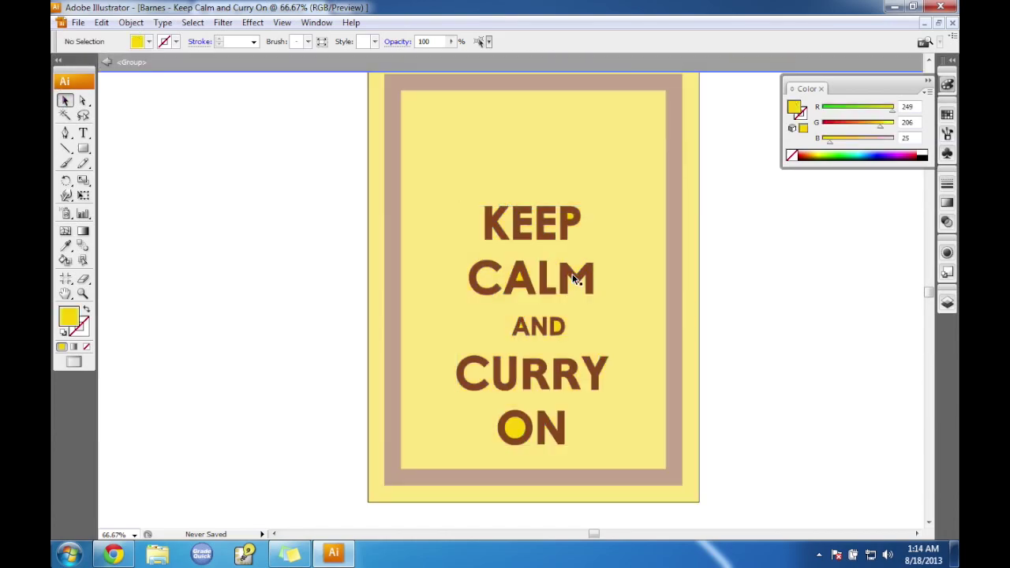
pyautogui.click(575, 278)
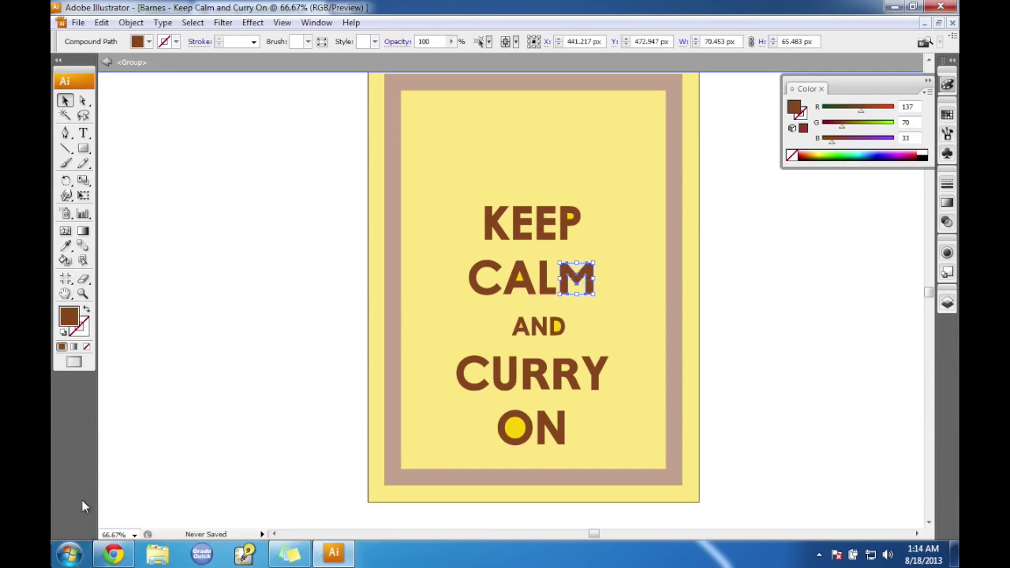
pyautogui.click(134, 535)
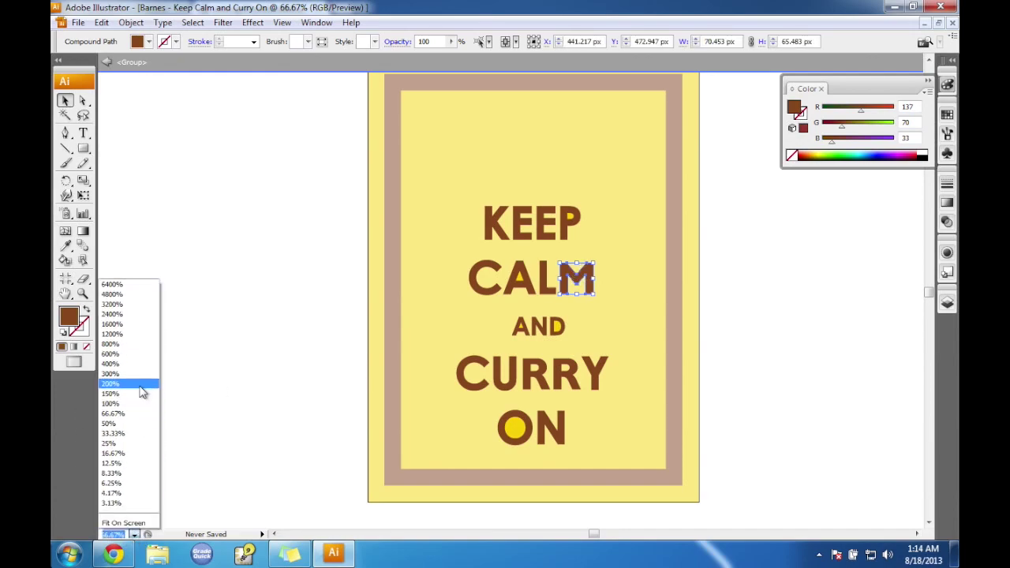
pyautogui.click(139, 395)
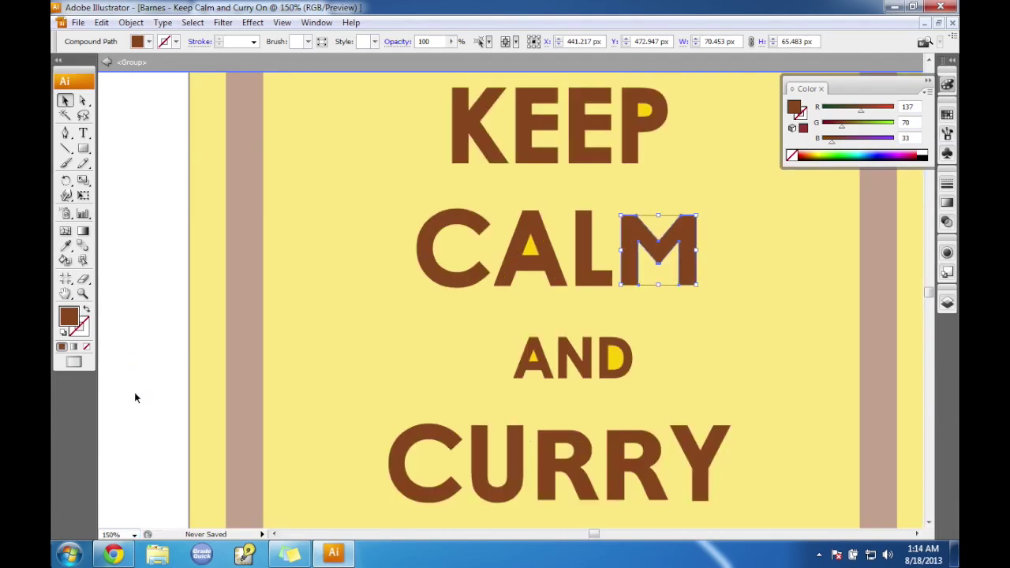
pyautogui.click(135, 536)
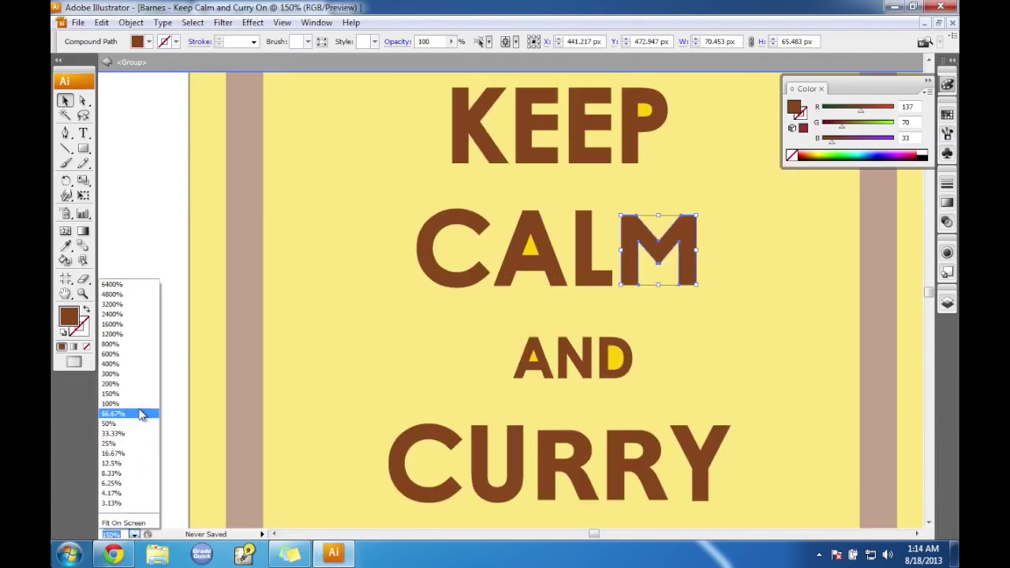
pyautogui.click(144, 384)
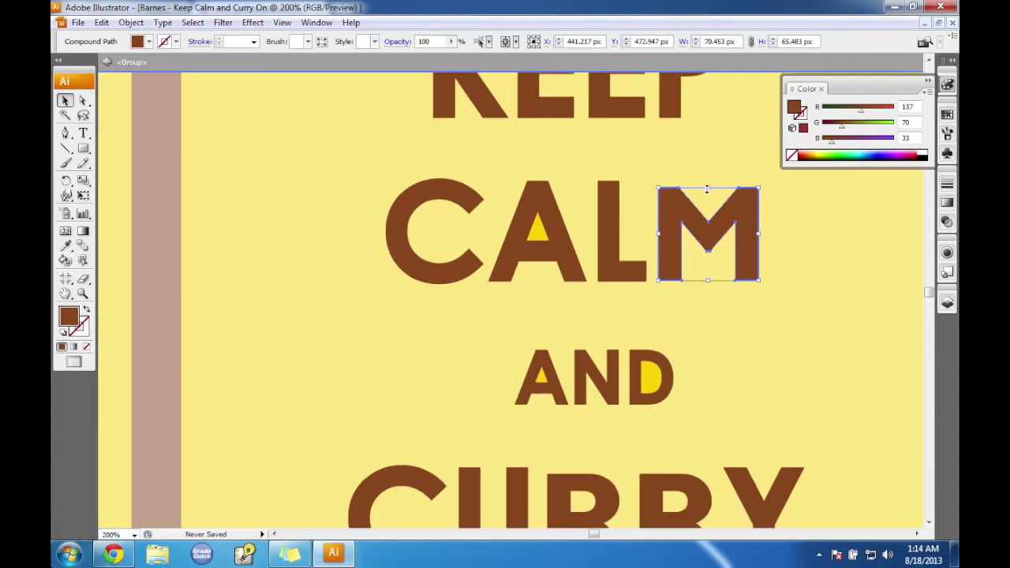
pyautogui.moveTo(707, 188); pyautogui.dragTo(707, 181)
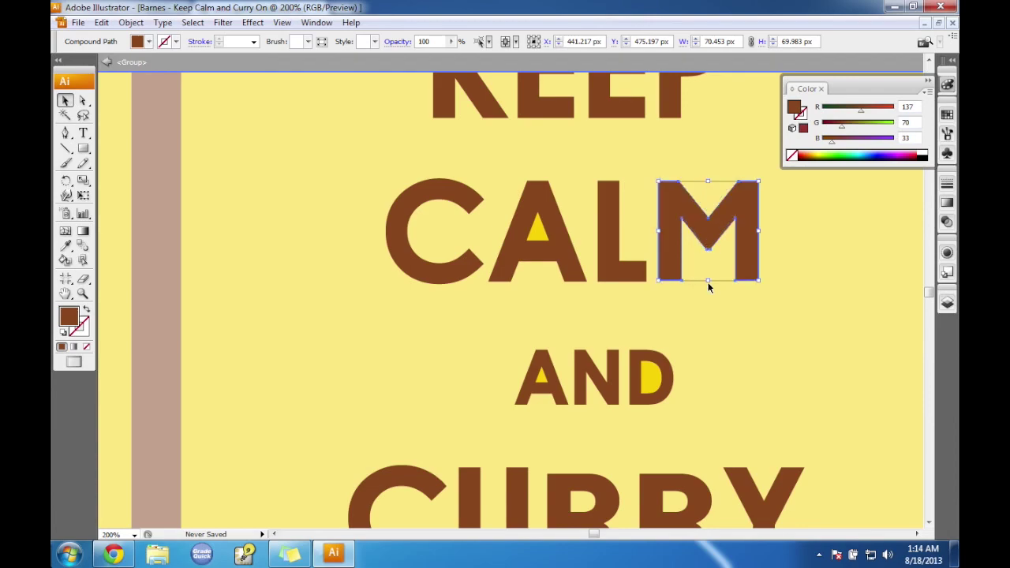
pyautogui.moveTo(708, 280); pyautogui.dragTo(710, 285)
pyautogui.click(784, 300)
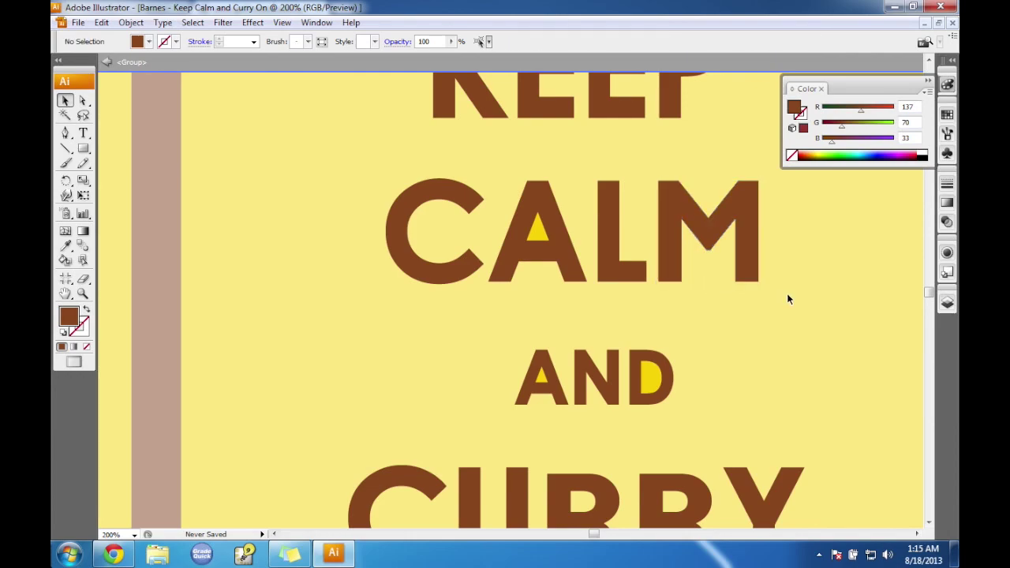
# Stretch the first R in CURRY upward so its top lines up with the neighbouring U.
pyautogui.moveTo(929, 291); pyautogui.dragTo(929, 298)
pyautogui.click(568, 209)
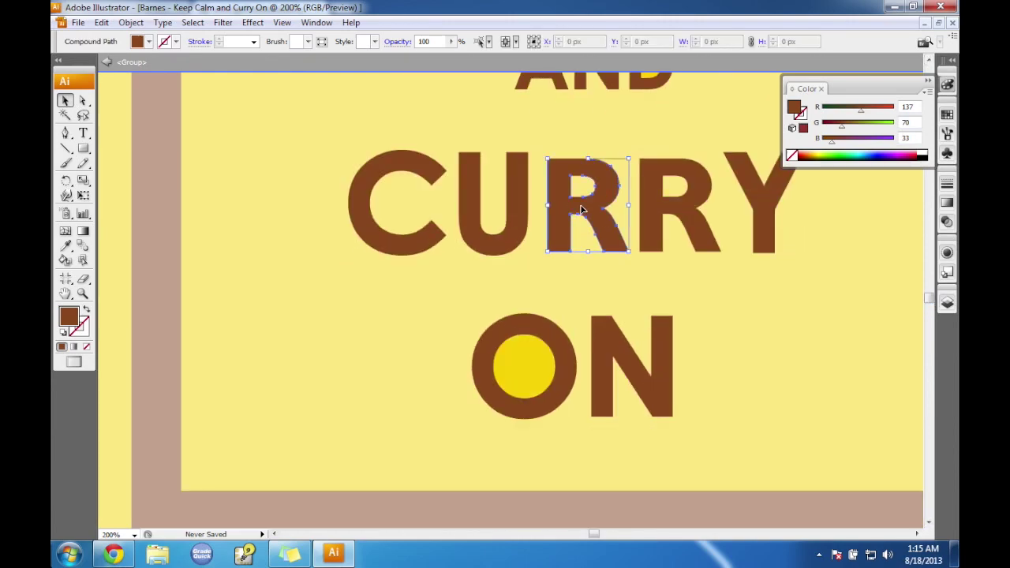
pyautogui.moveTo(589, 161); pyautogui.dragTo(588, 150)
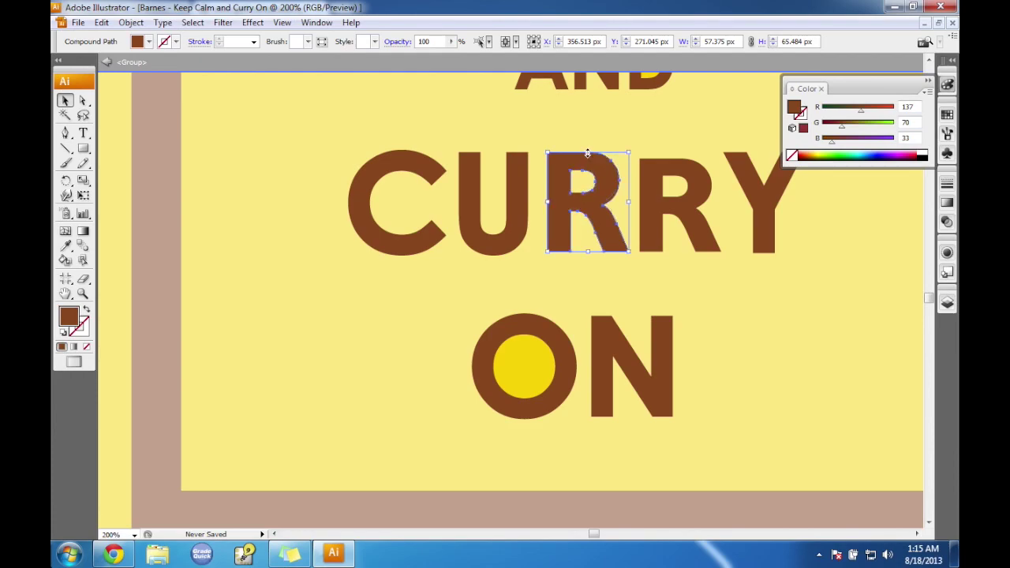
# Stretch the second R in CURRY vertically to about 72 px so it matches the neighbouring Y's height, and deselect it.
pyautogui.click(683, 180)
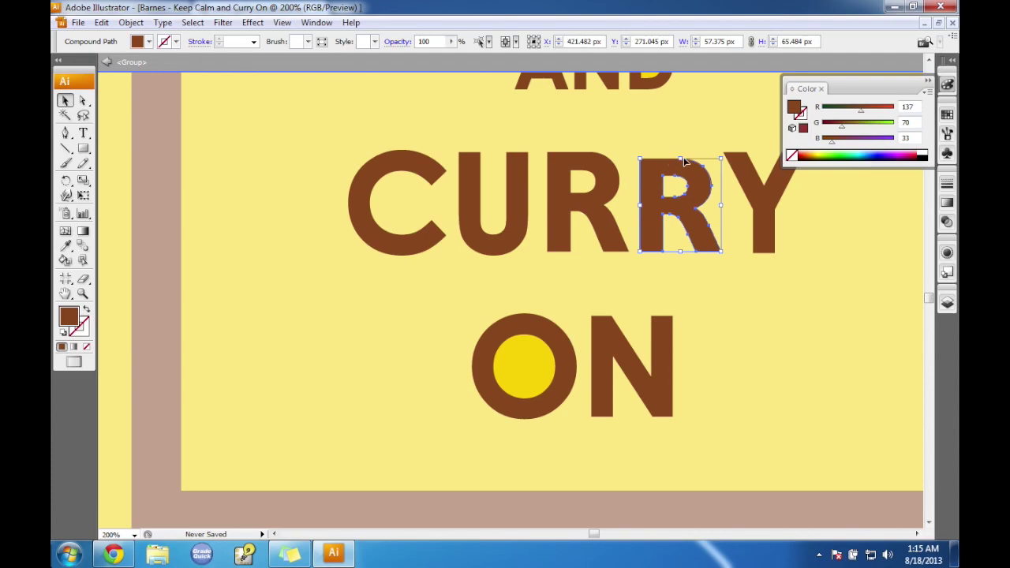
pyautogui.moveTo(682, 161); pyautogui.dragTo(678, 153)
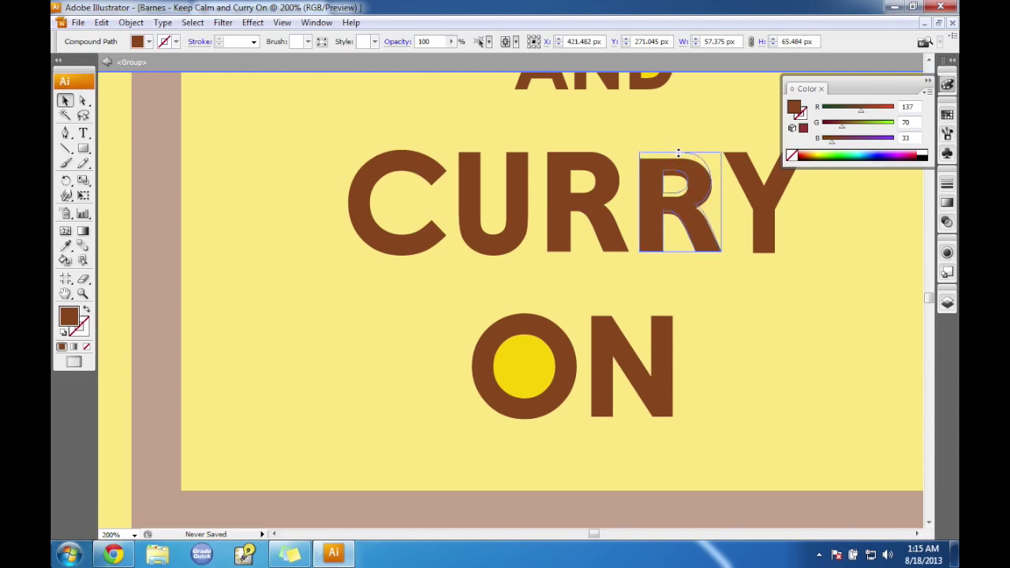
pyautogui.moveTo(678, 153); pyautogui.dragTo(678, 152)
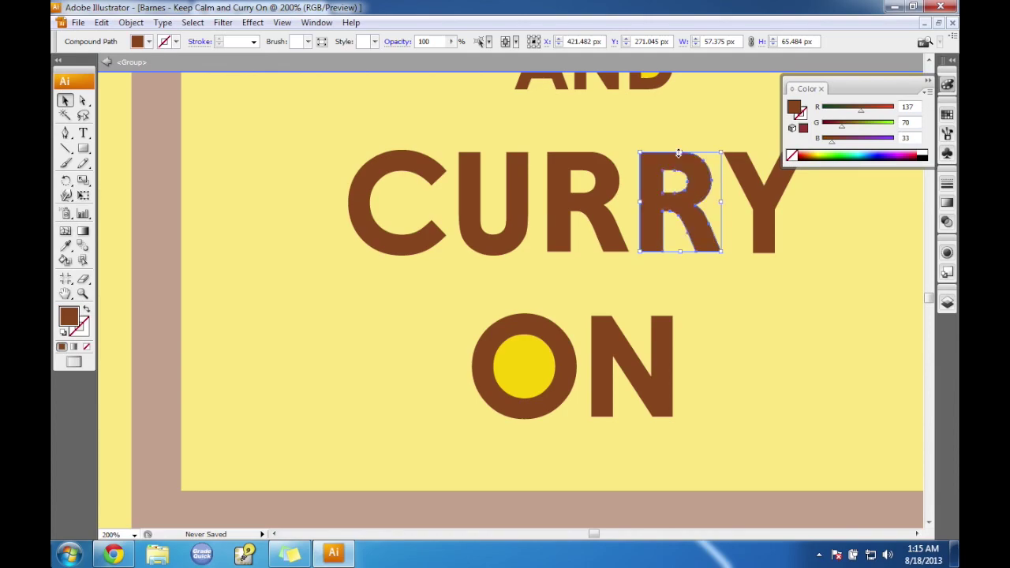
pyautogui.moveTo(680, 253); pyautogui.dragTo(680, 256)
pyautogui.click(688, 274)
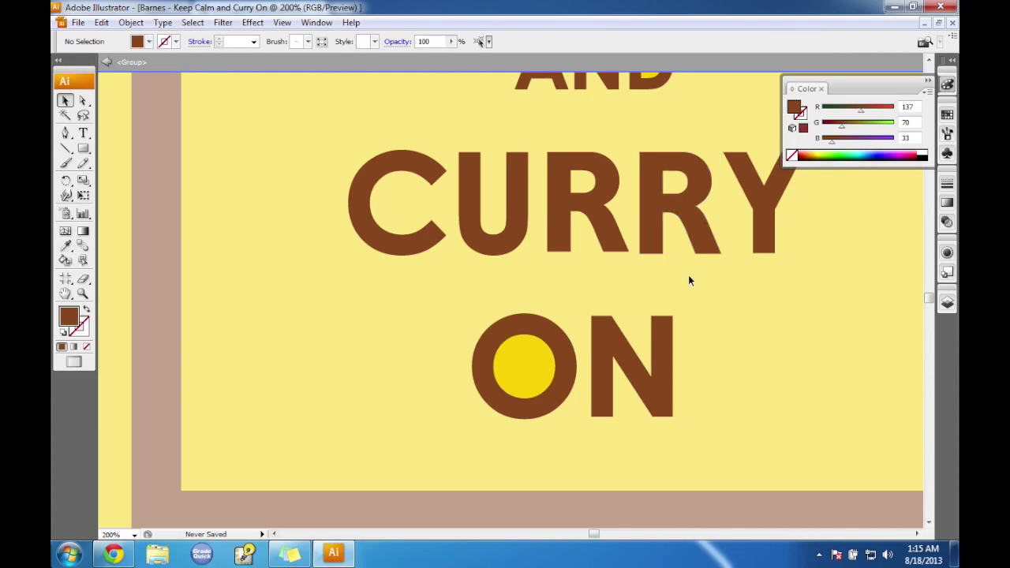
pyautogui.click(689, 234)
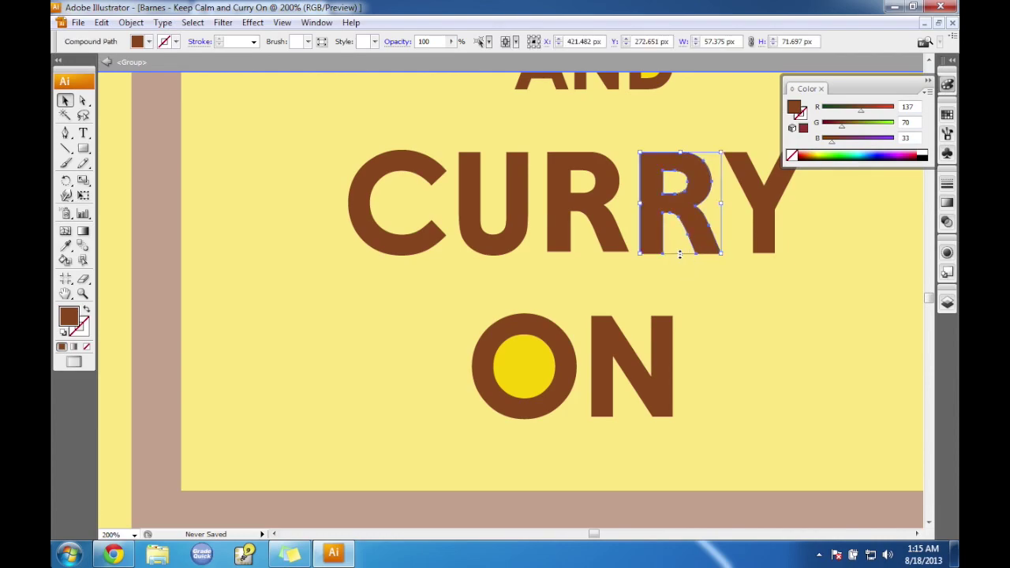
pyautogui.click(679, 278)
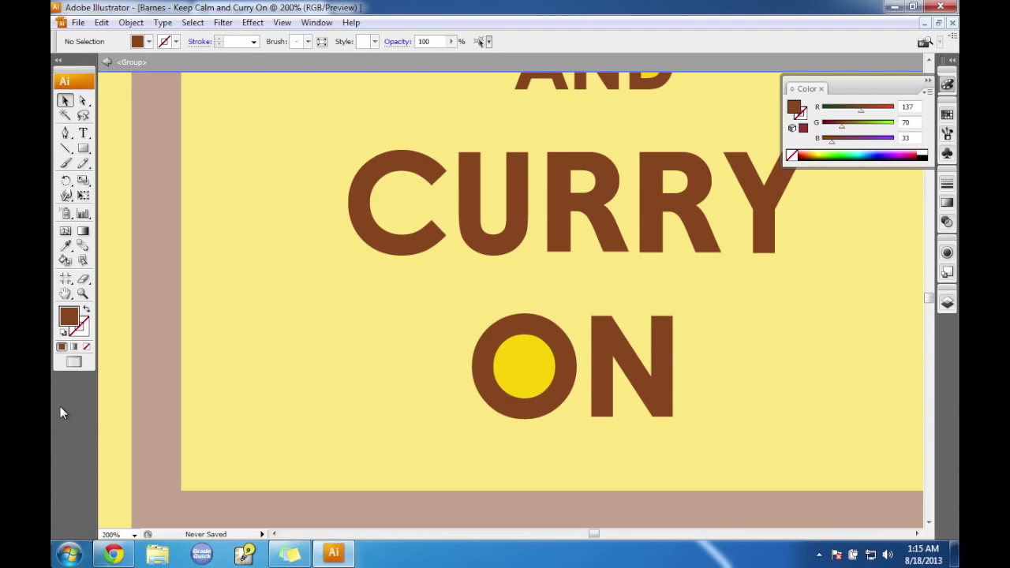
# Exit the letter group's isolation mode to return to the full poster artwork.
pyautogui.click(134, 535)
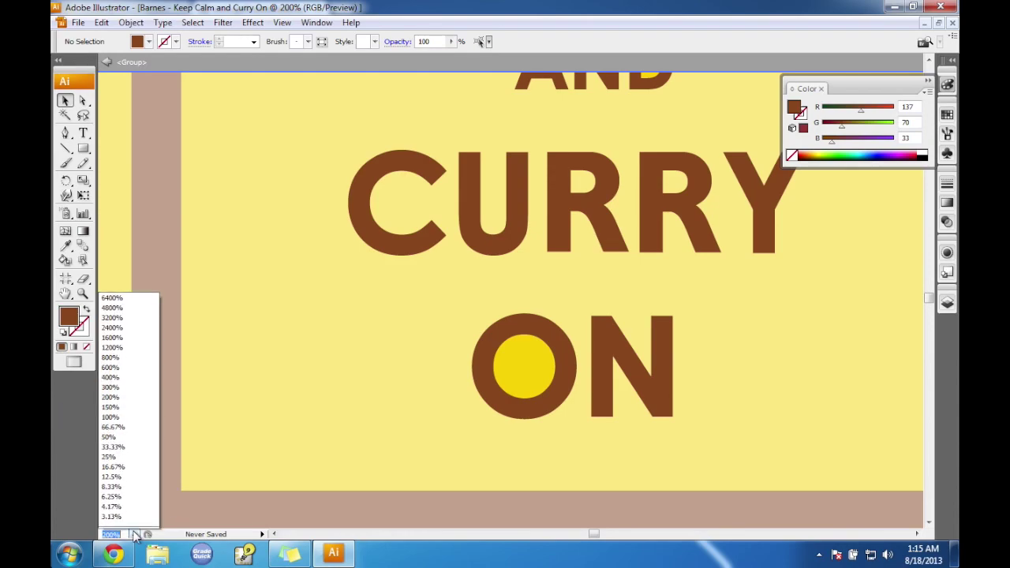
pyautogui.click(113, 414)
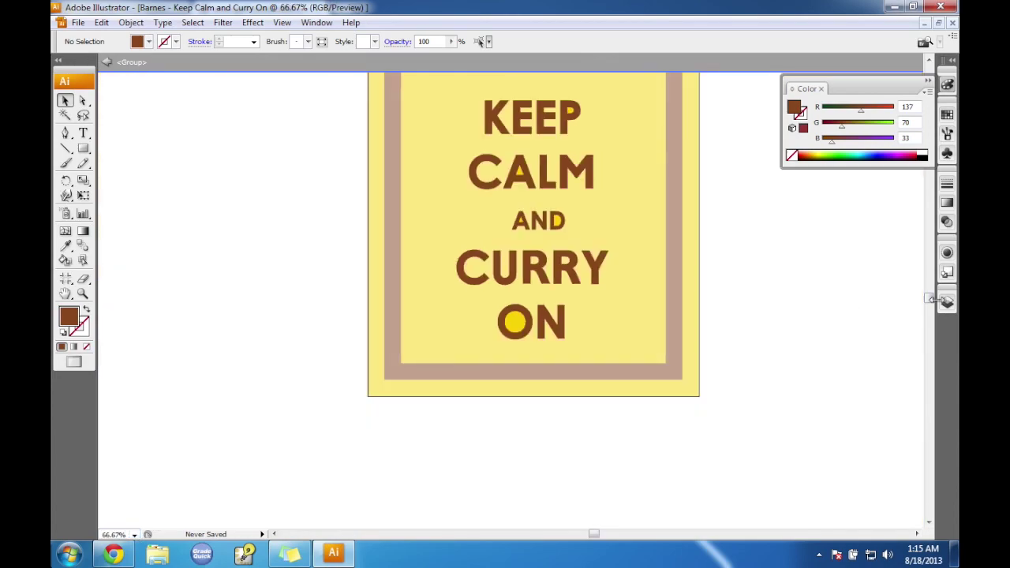
pyautogui.scroll(4, 930, 296)
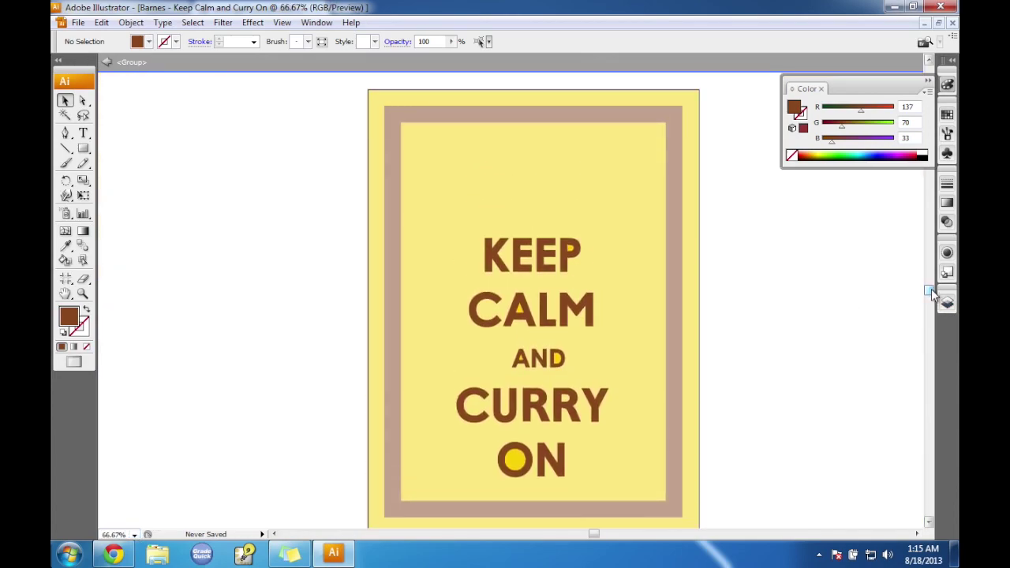
pyautogui.doubleClick(630, 220)
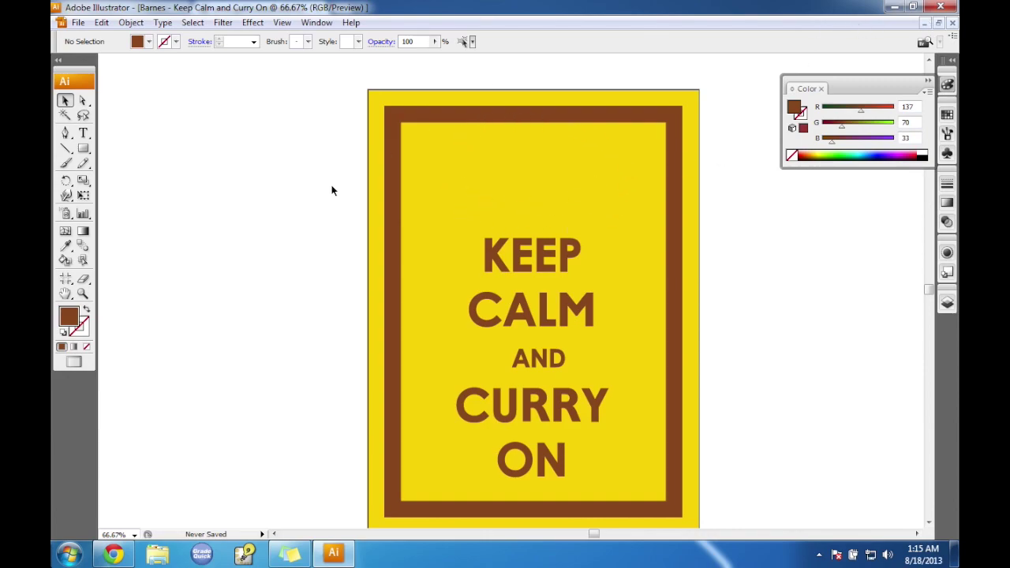
# Switch to Chrome, read Part One of "Step Three: The Balti Dish" on drawing and filling the ellipse, and return to Illustrator.
pyautogui.click(100, 565)
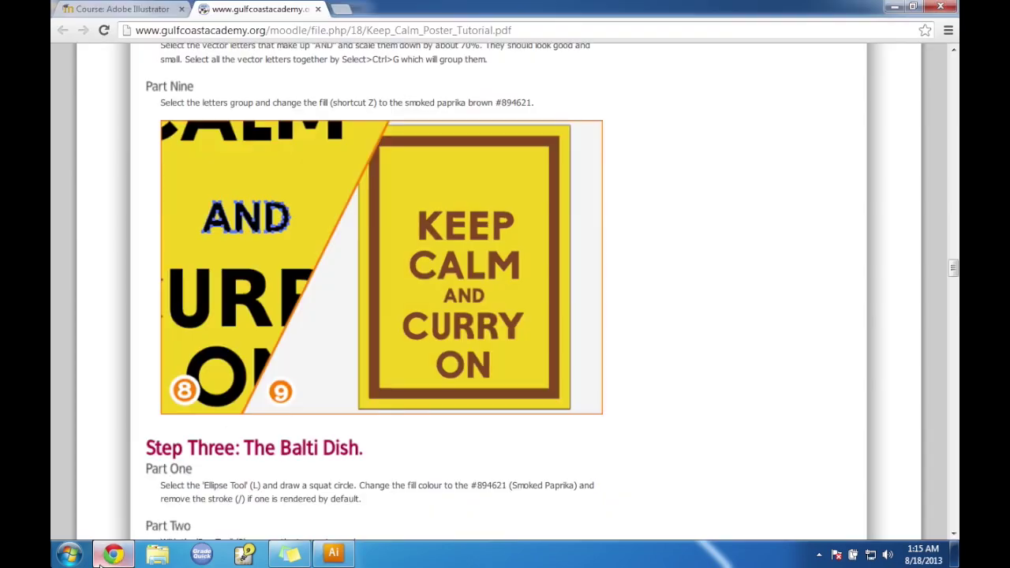
pyautogui.moveTo(954, 270); pyautogui.dragTo(955, 289)
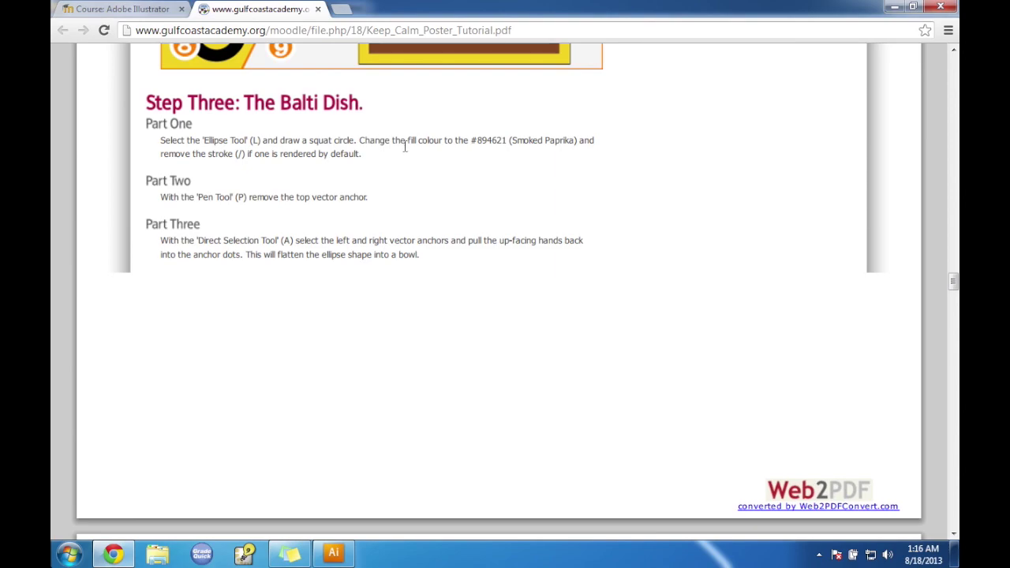
pyautogui.moveTo(508, 141); pyautogui.dragTo(477, 143)
pyautogui.doubleClick(478, 143)
pyautogui.click(450, 84)
pyautogui.moveTo(160, 140); pyautogui.dragTo(355, 141)
pyautogui.click(363, 145)
pyautogui.click(895, 8)
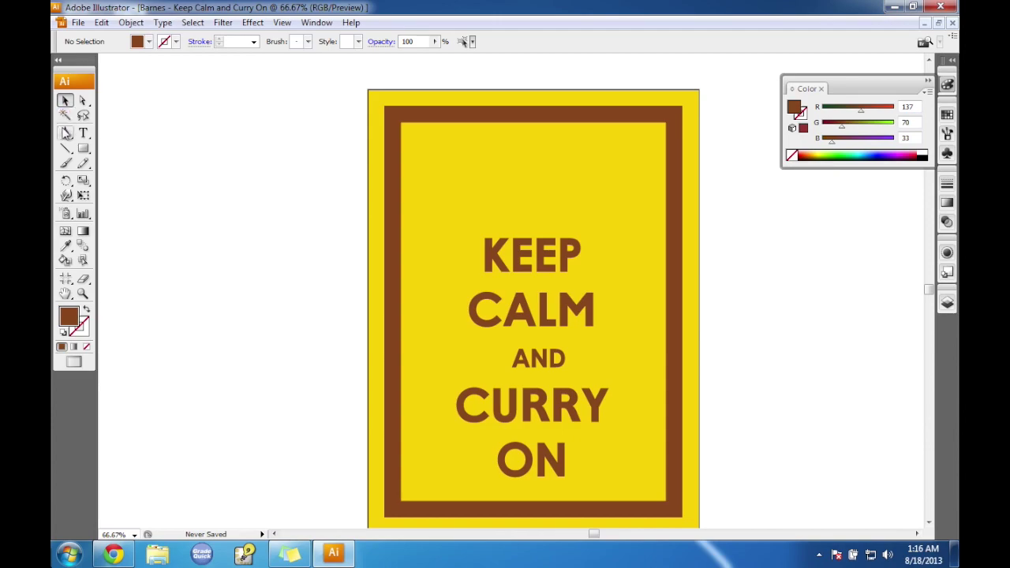
# Draw a squat brown ellipse about 319 by 172 px with the Ellipse Tool and move it into the space above KEEP.
pyautogui.moveTo(83, 148); pyautogui.dragTo(87, 155)
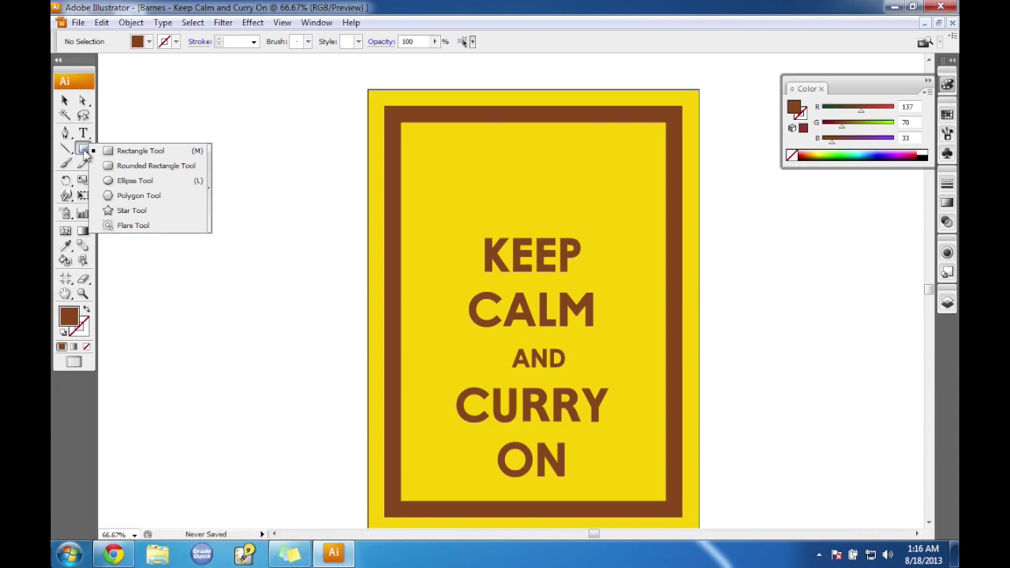
pyautogui.moveTo(85, 152); pyautogui.dragTo(142, 181)
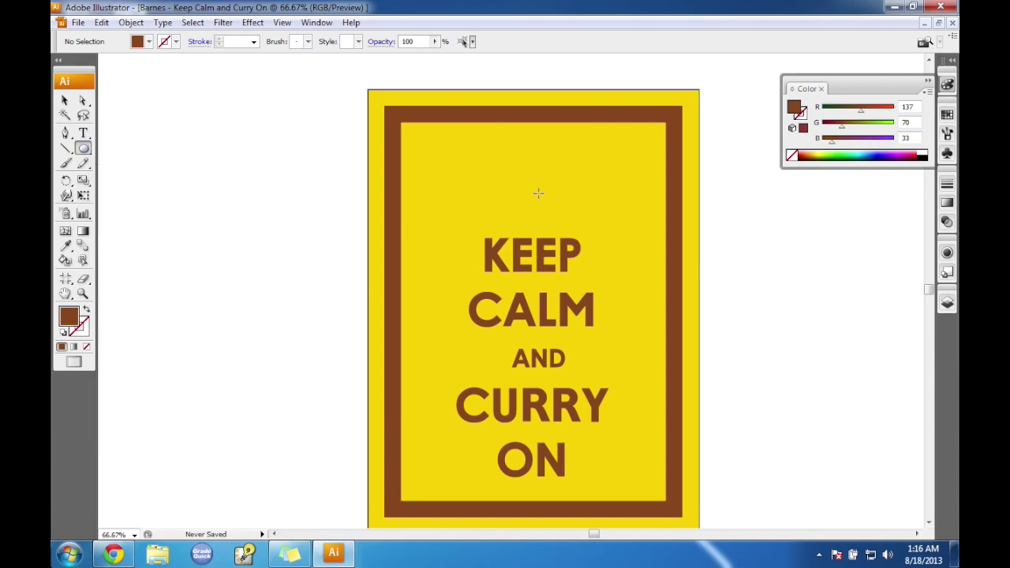
pyautogui.moveTo(461, 163); pyautogui.dragTo(611, 246)
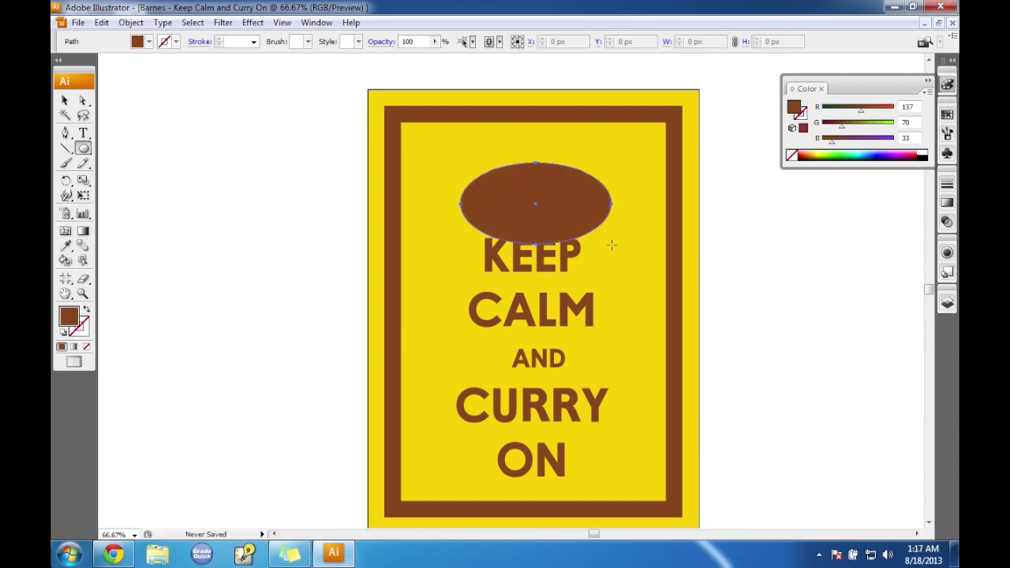
pyautogui.click(64, 101)
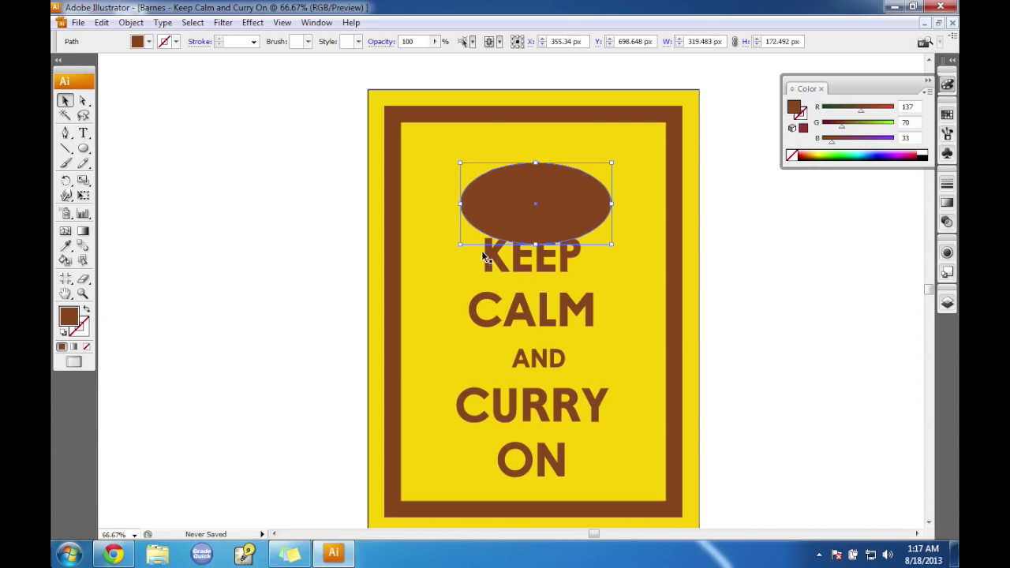
pyautogui.moveTo(557, 219); pyautogui.dragTo(559, 192)
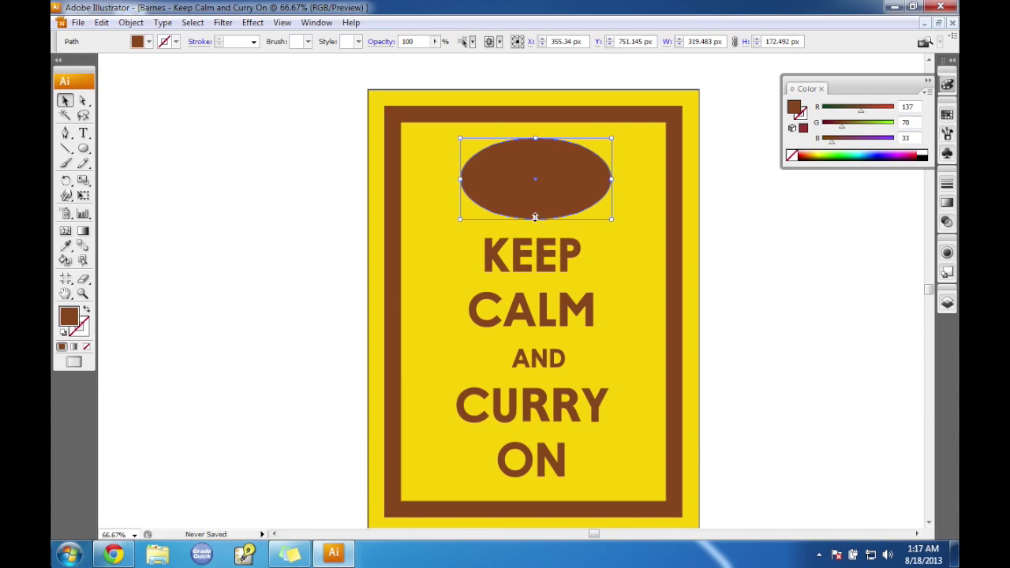
# Nudge the brown ellipse to about X 353.84 px, Y 748.145 px, centring it above the lettering.
pyautogui.click(541, 251)
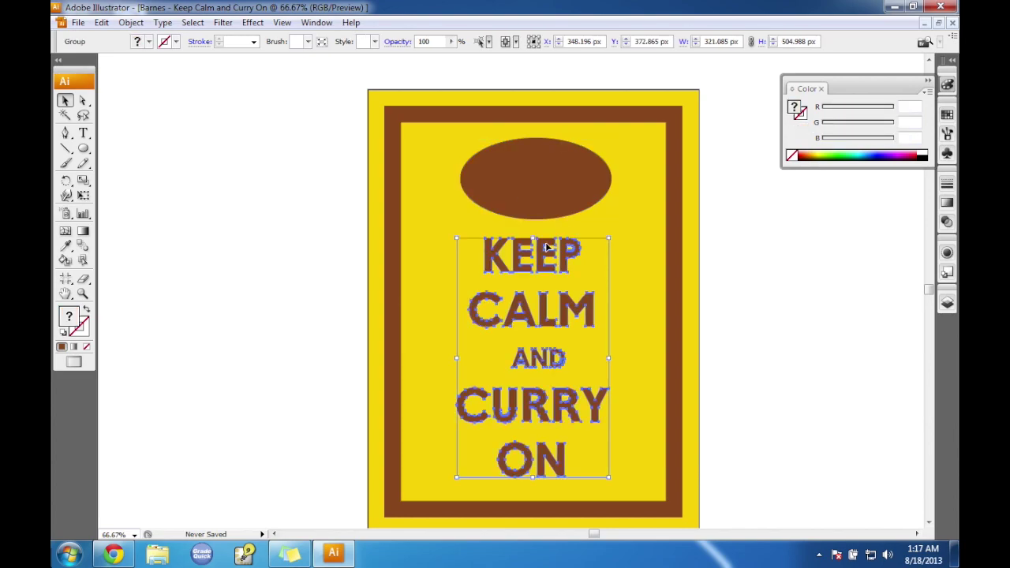
pyautogui.click(626, 173)
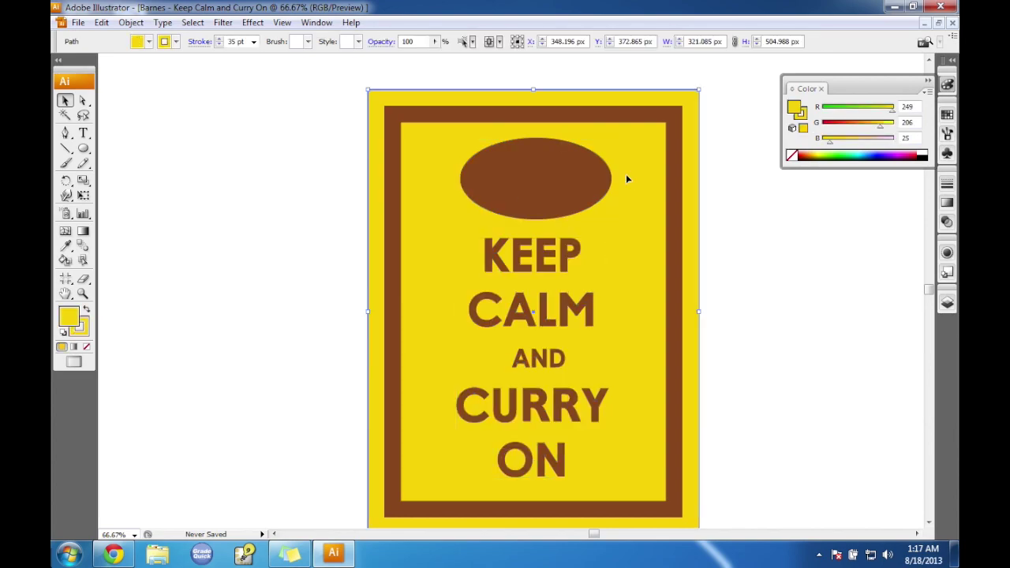
pyautogui.click(531, 164)
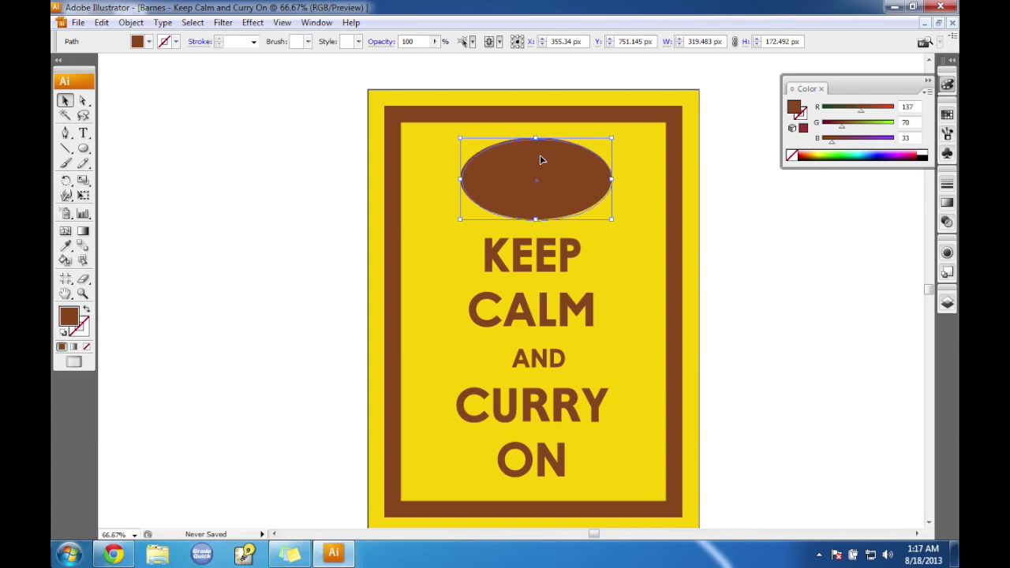
pyautogui.click(540, 131)
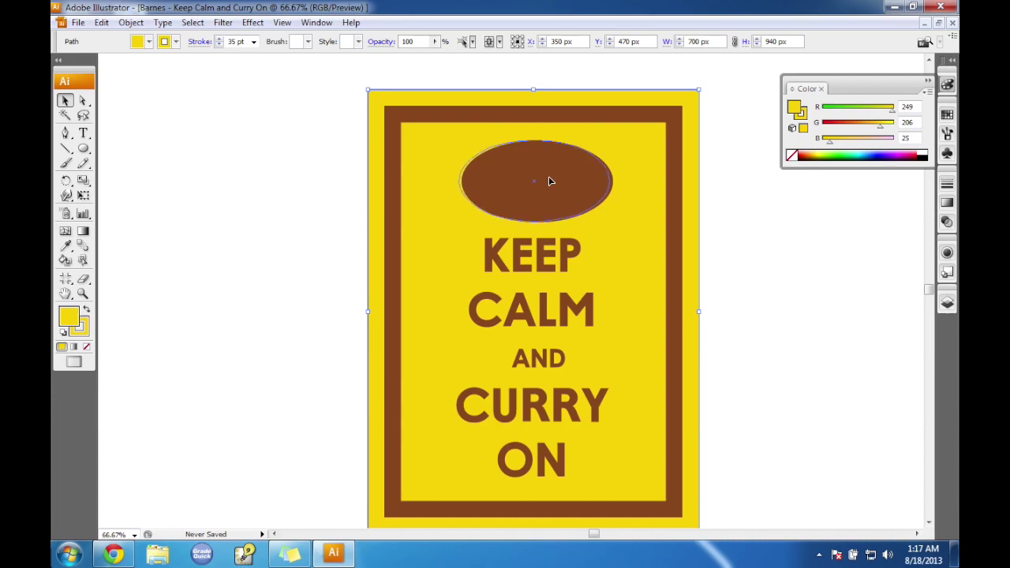
pyautogui.click(550, 182)
pyautogui.click(634, 210)
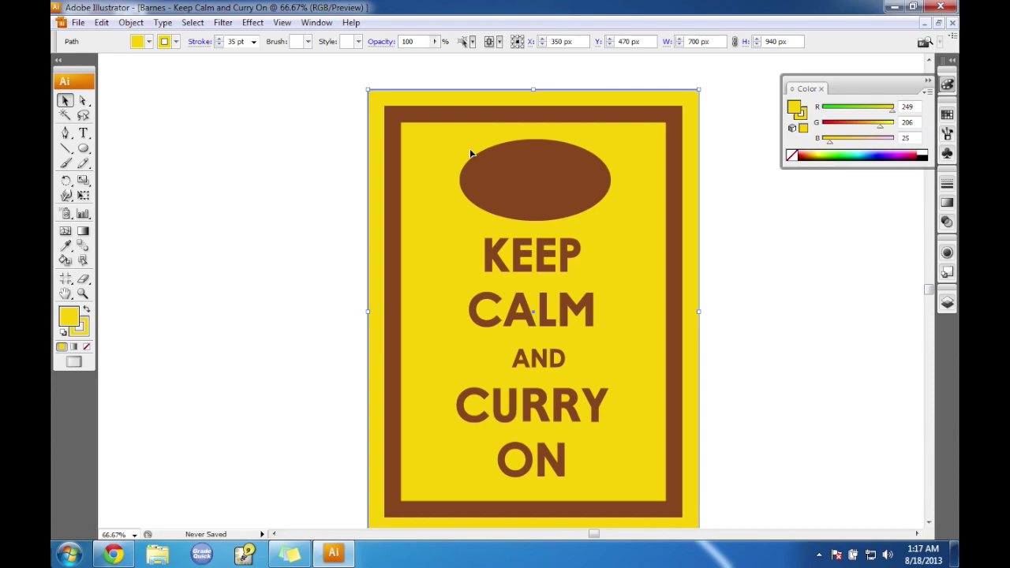
# Check the brown ellipse's stroke colour setting.
pyautogui.click(531, 162)
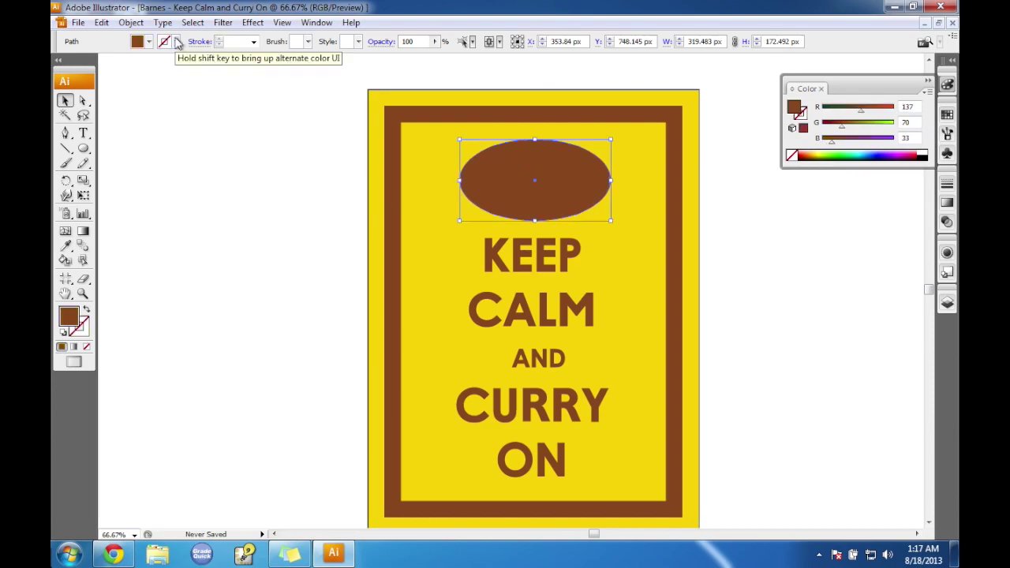
pyautogui.click(178, 41)
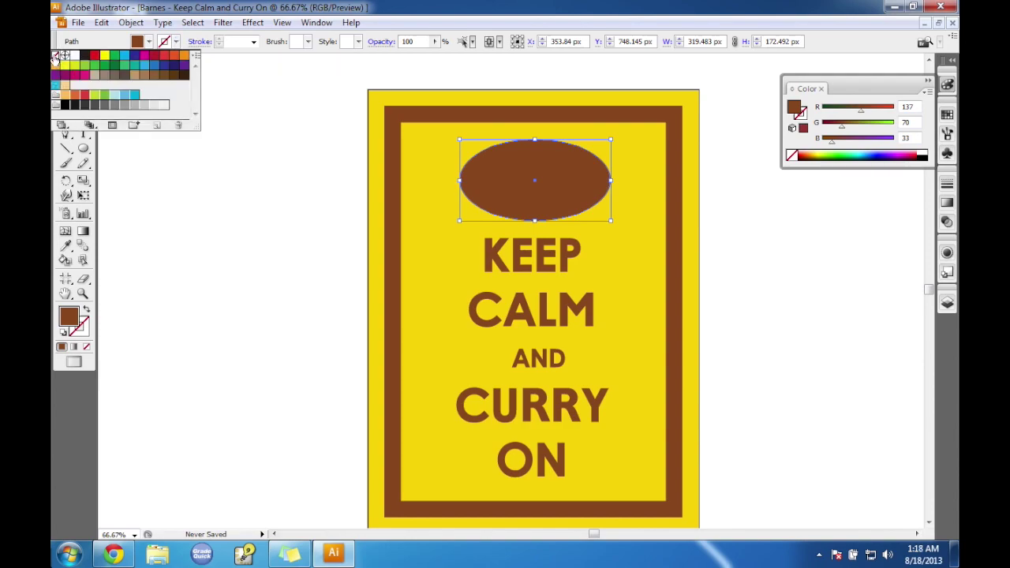
pyautogui.click(176, 42)
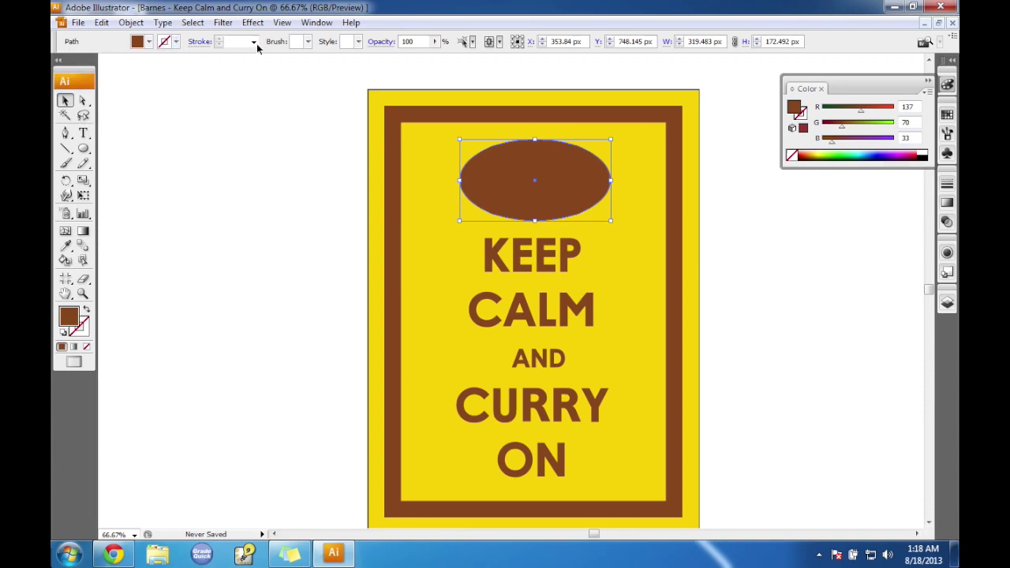
pyautogui.click(176, 42)
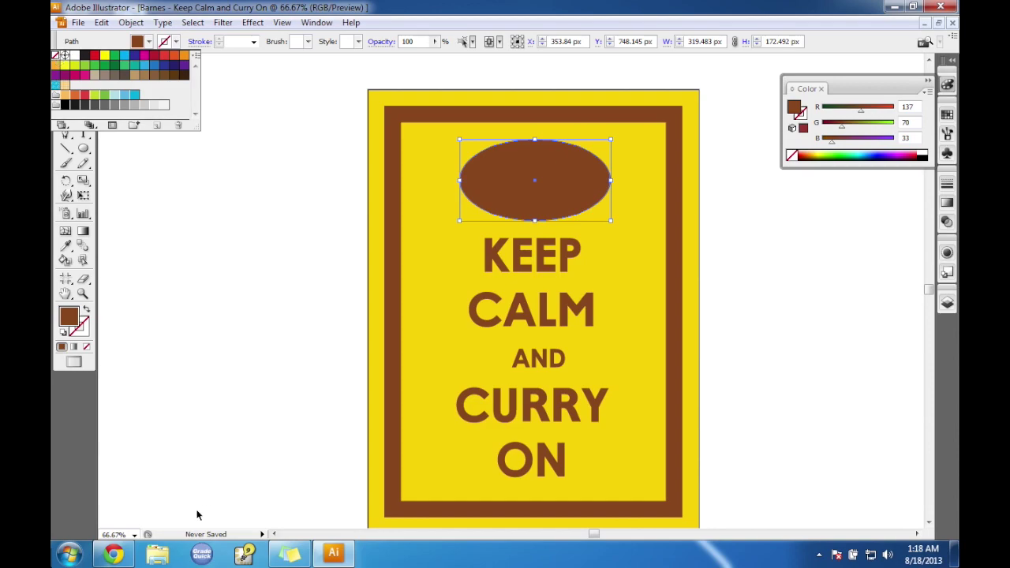
# Reread the Balti Dish instructions in Chrome, return to Illustrator and remove the ellipse's top anchor point with the Pen Tool.
pyautogui.click(114, 555)
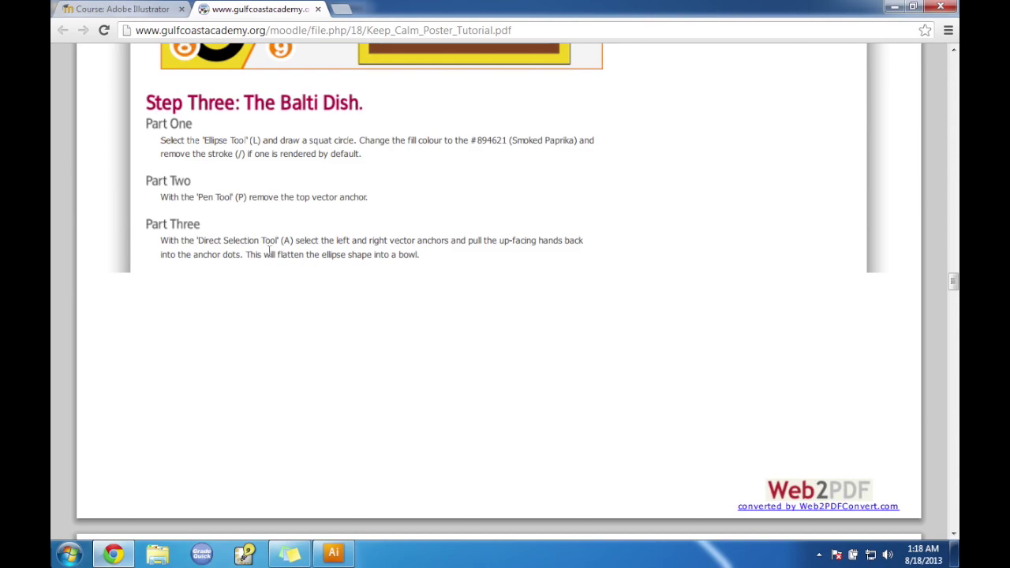
pyautogui.click(894, 7)
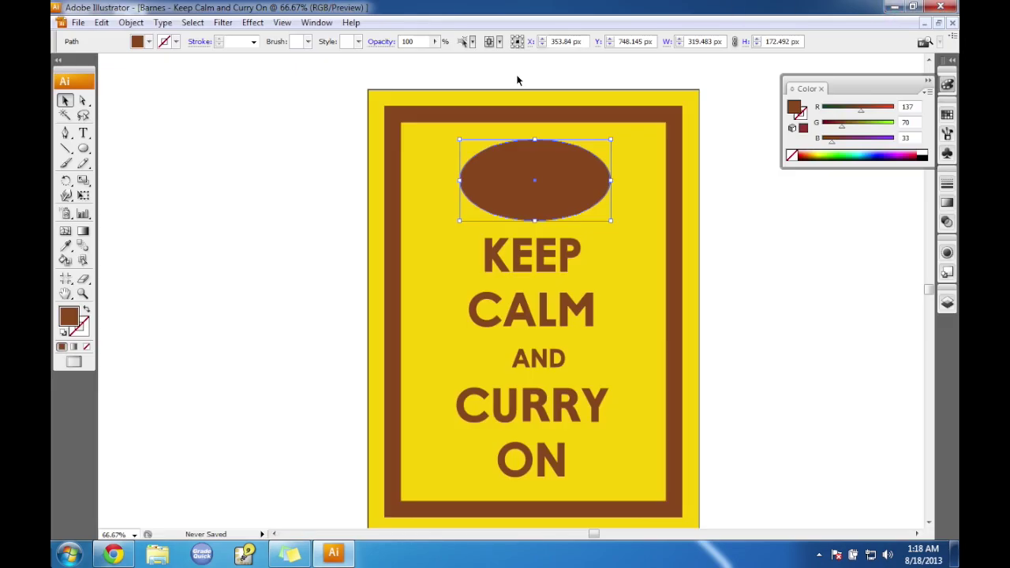
pyautogui.press('p')
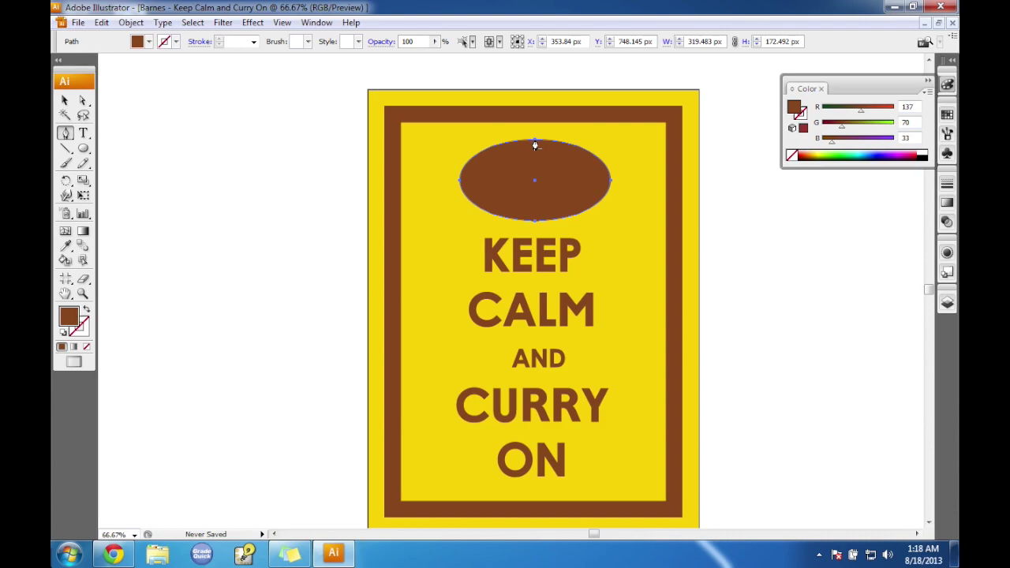
pyautogui.click(535, 145)
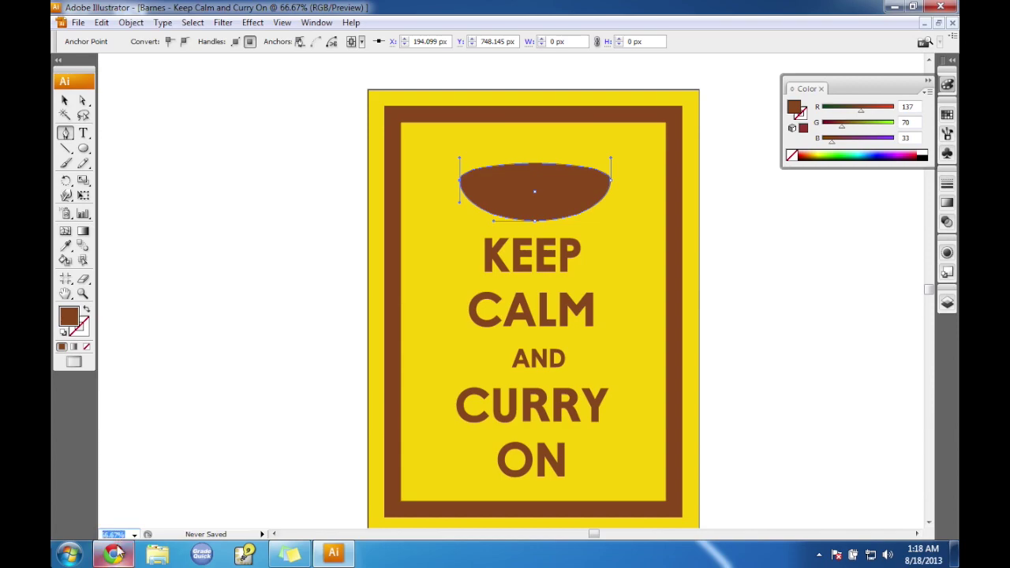
# Switch to Chrome and read Part Three of the Balti Dish instructions on flattening the ellipse into a bowl.
pyautogui.click(114, 554)
pyautogui.rightClick(115, 554)
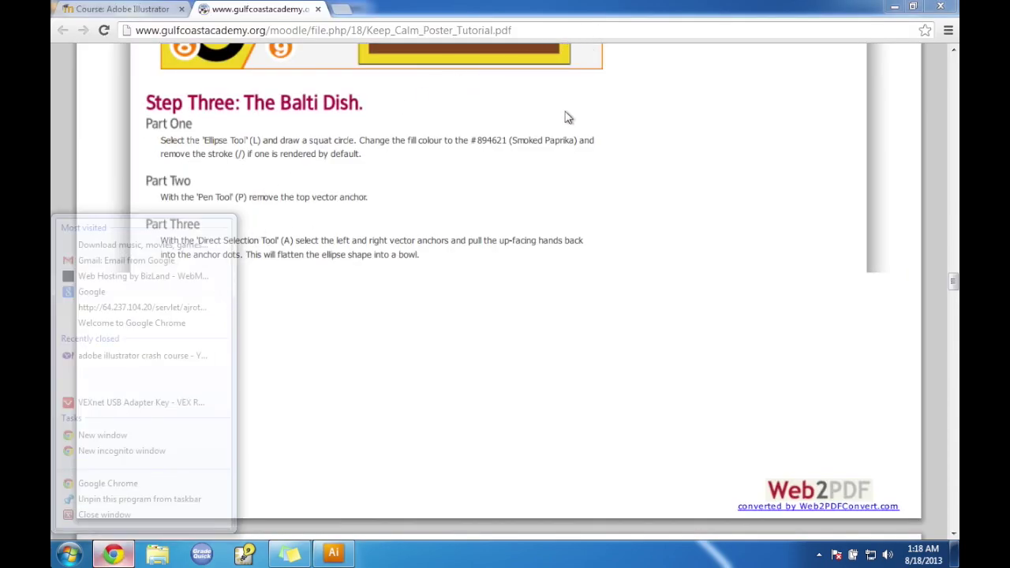
pyautogui.click(474, 189)
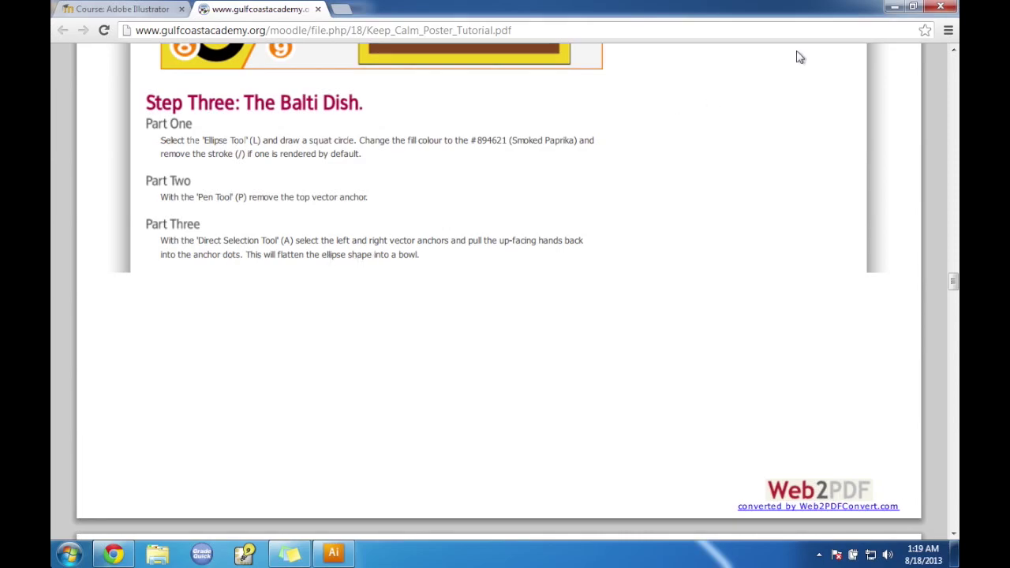
# Return to Illustrator and flatten the ellipse into a bowl by pulling its left and right anchors' upward handles into the anchors with Direct Selection.
pyautogui.click(890, 6)
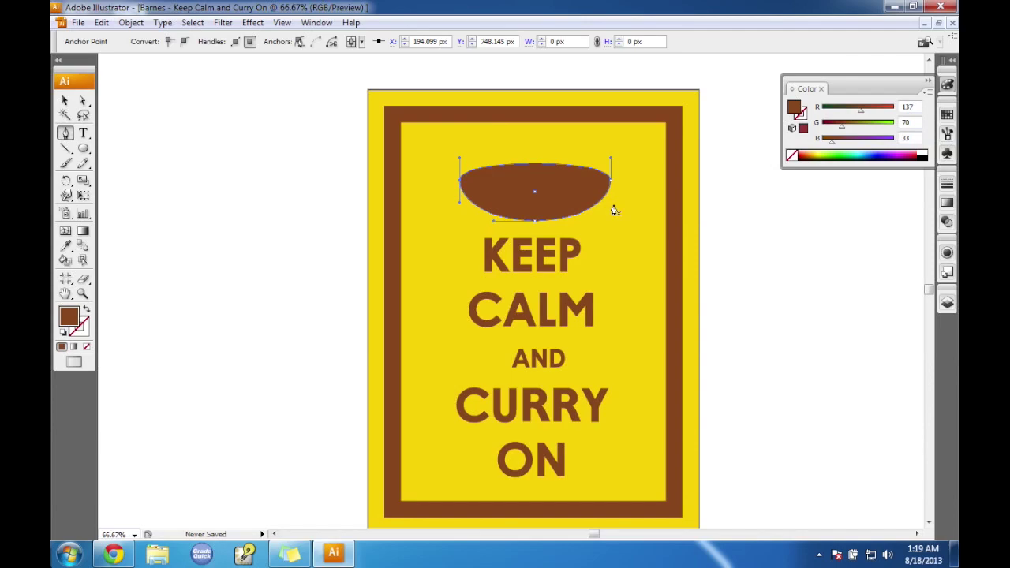
pyautogui.click(82, 100)
pyautogui.moveTo(460, 159); pyautogui.dragTo(463, 182)
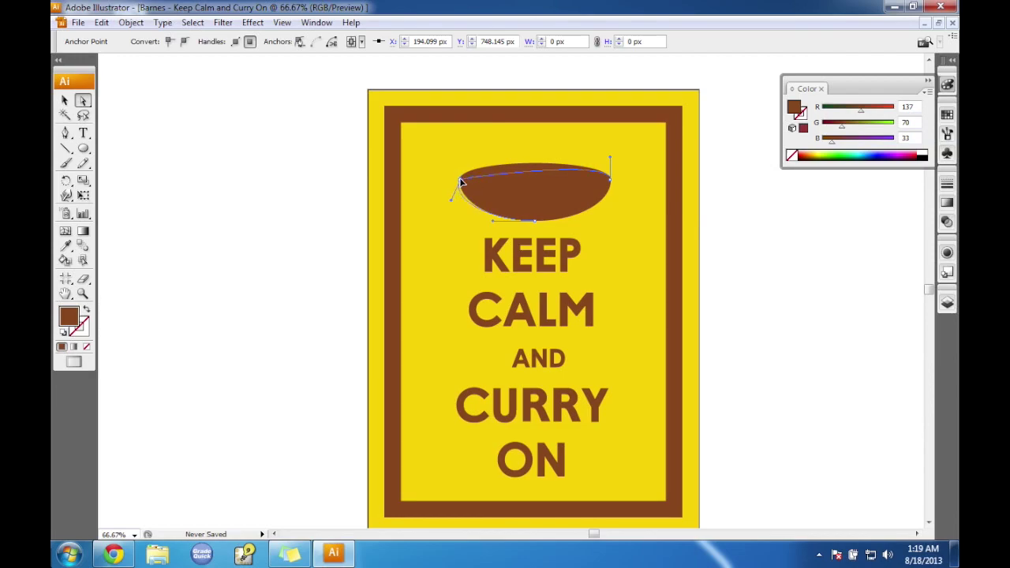
pyautogui.moveTo(462, 183); pyautogui.dragTo(461, 182)
pyautogui.moveTo(462, 182); pyautogui.dragTo(462, 182)
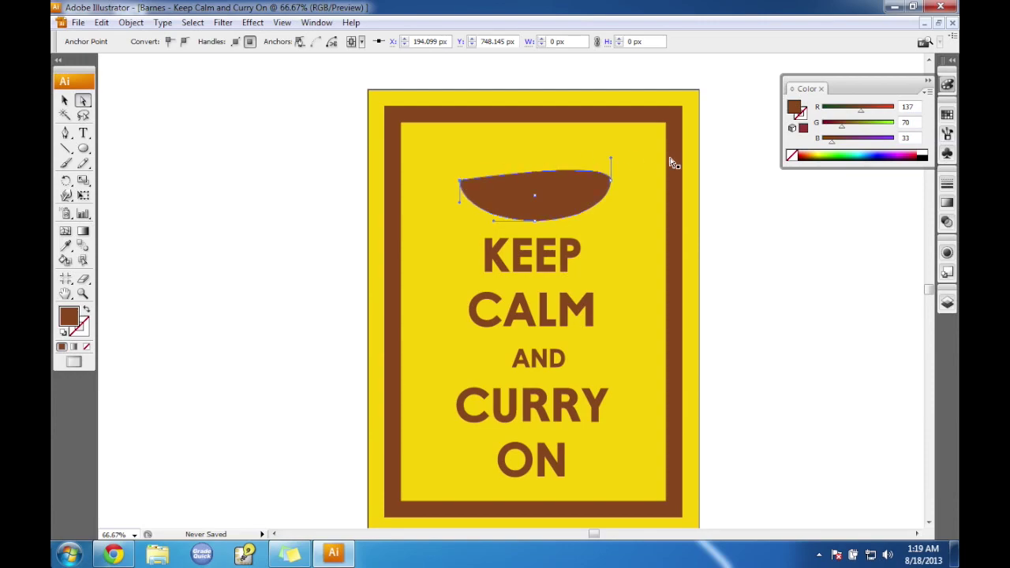
pyautogui.moveTo(610, 161); pyautogui.dragTo(610, 183)
pyautogui.click(611, 182)
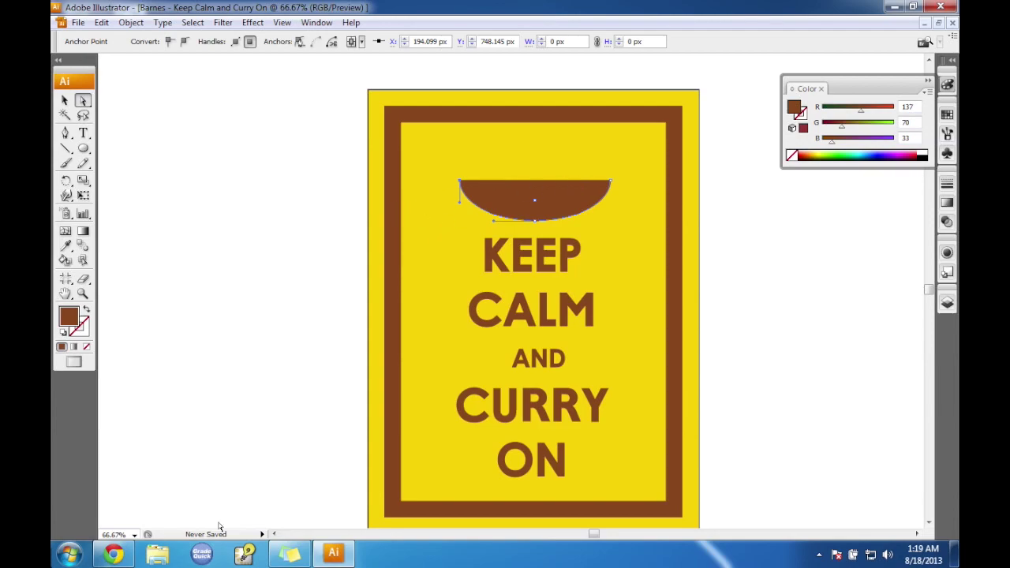
# Switch to Chrome, read Steps Four and Five on drawing and reflecting the bowl's handle, and return to Illustrator.
pyautogui.click(116, 555)
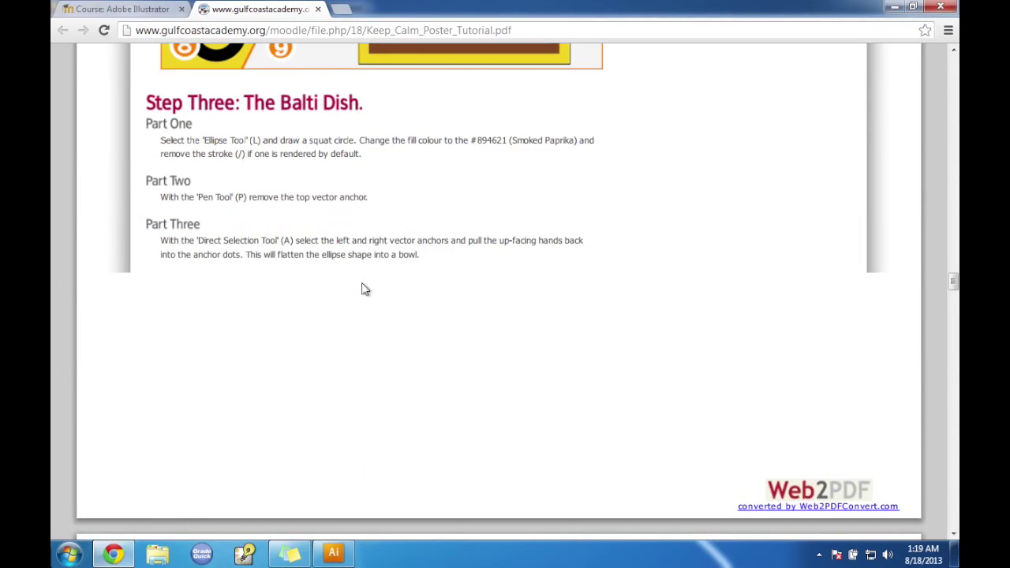
pyautogui.scroll(-5, 302, 284)
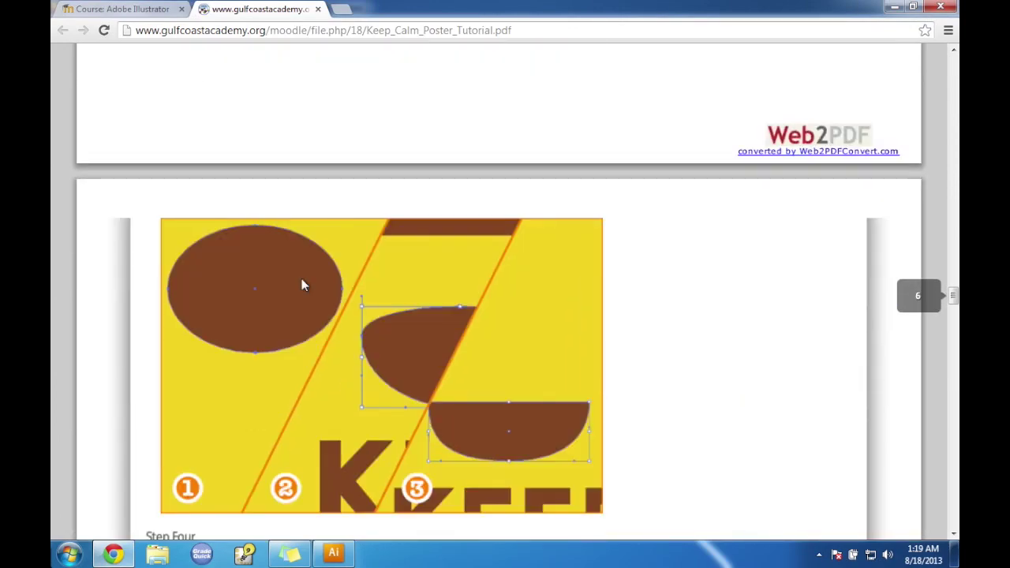
pyautogui.scroll(-3, 302, 285)
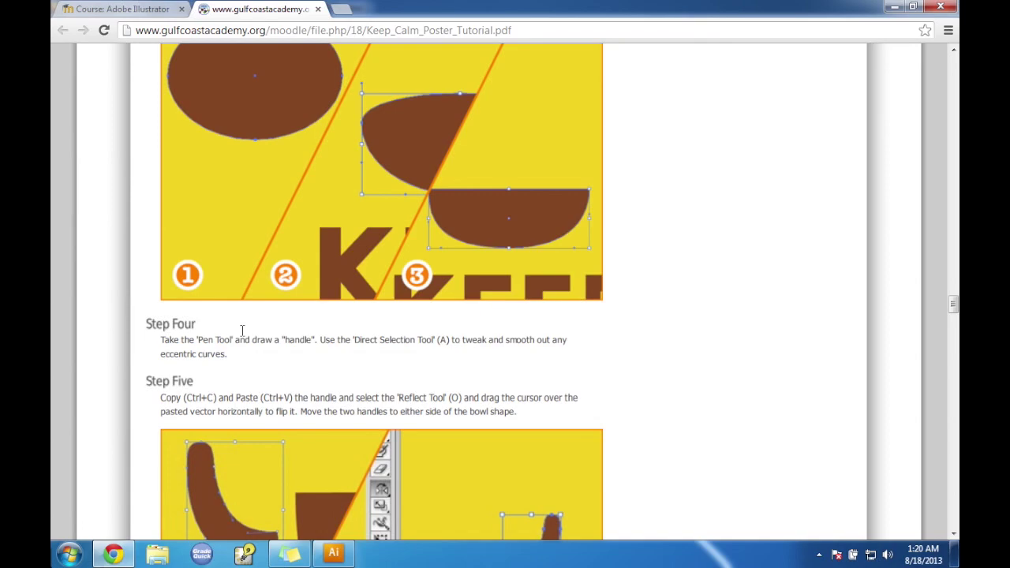
pyautogui.scroll(-1, 242, 330)
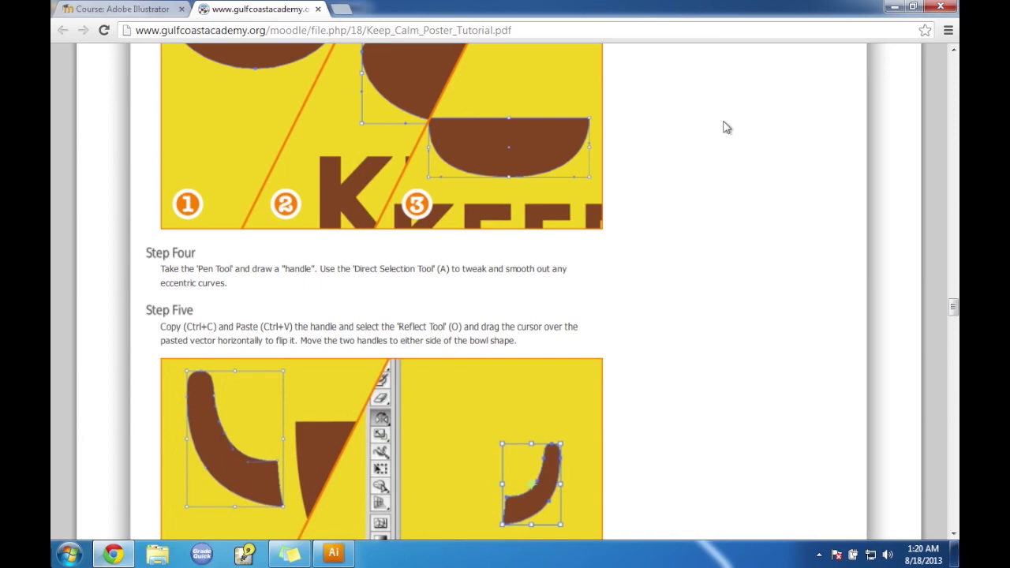
pyautogui.click(895, 6)
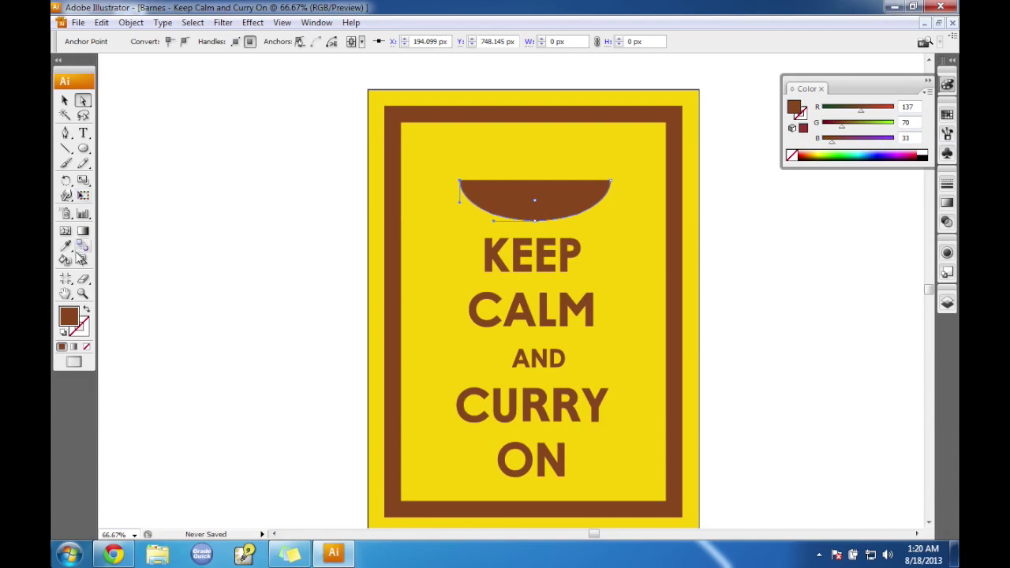
# Release the bowl's selection by selecting the yellow background, and activate the Pencil Tool for drawing beside the bowl's left end.
pyautogui.click(83, 294)
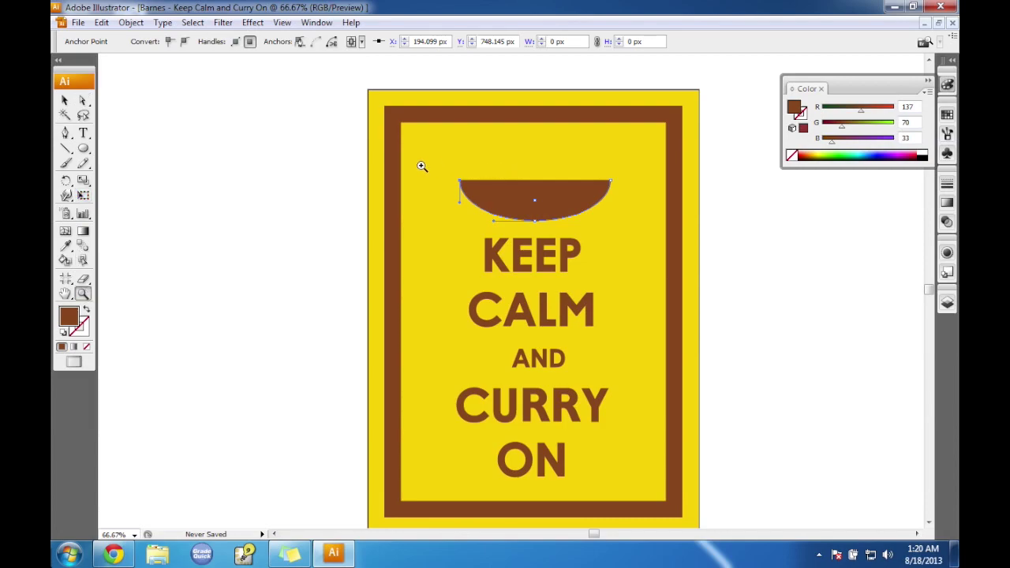
pyautogui.moveTo(414, 150); pyautogui.dragTo(496, 214)
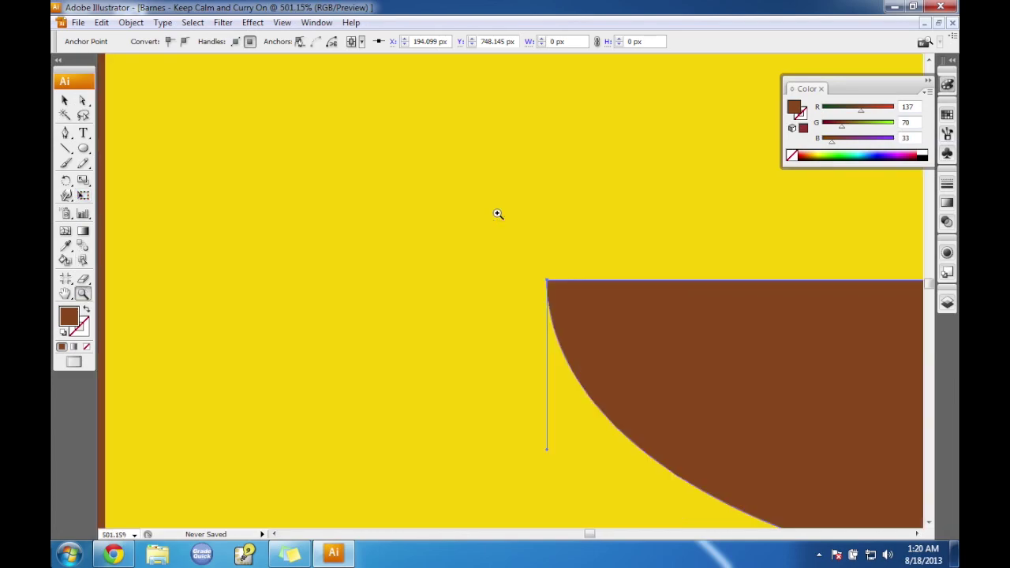
pyautogui.keyDown('alt'); pyautogui.click(380, 273); pyautogui.keyUp('alt')
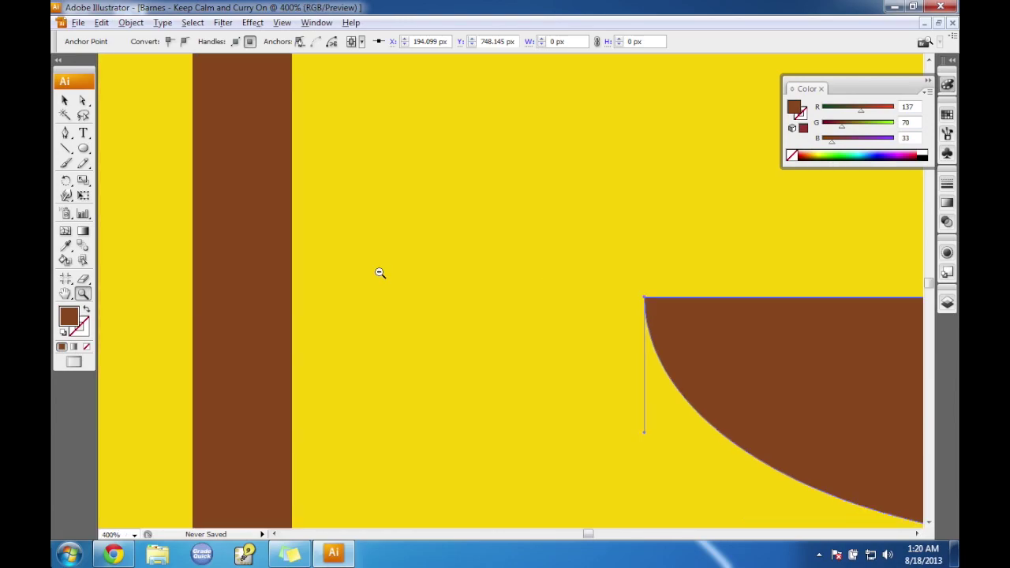
pyautogui.keyDown('alt'); pyautogui.click(380, 273); pyautogui.keyUp('alt')
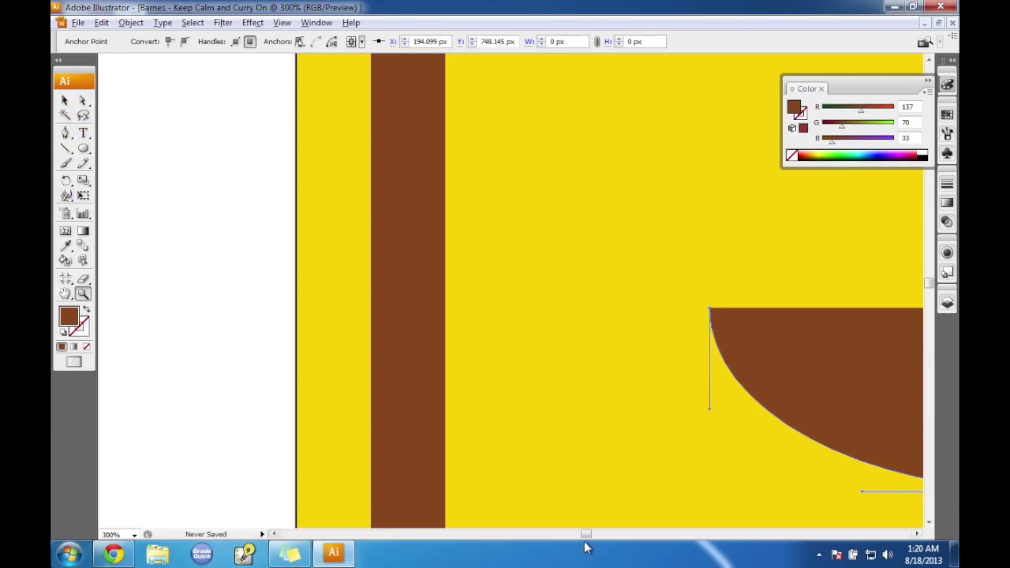
pyautogui.moveTo(585, 539); pyautogui.dragTo(588, 541)
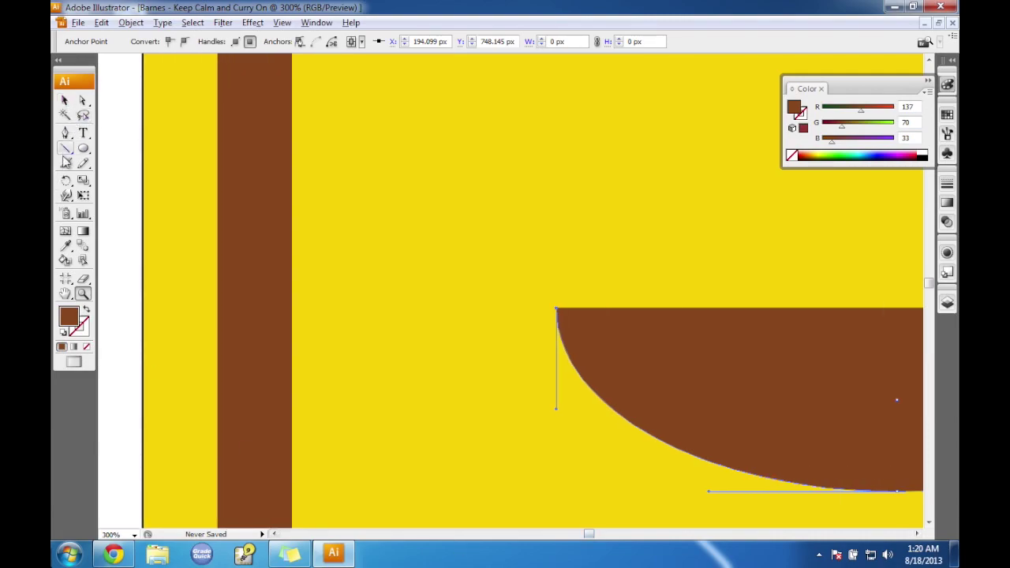
pyautogui.click(83, 164)
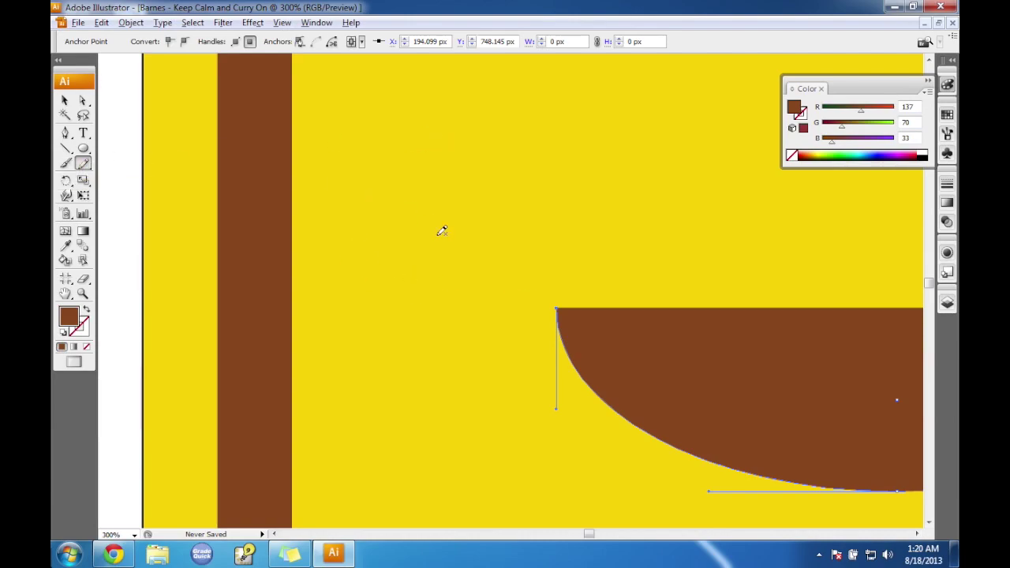
pyautogui.click(65, 100)
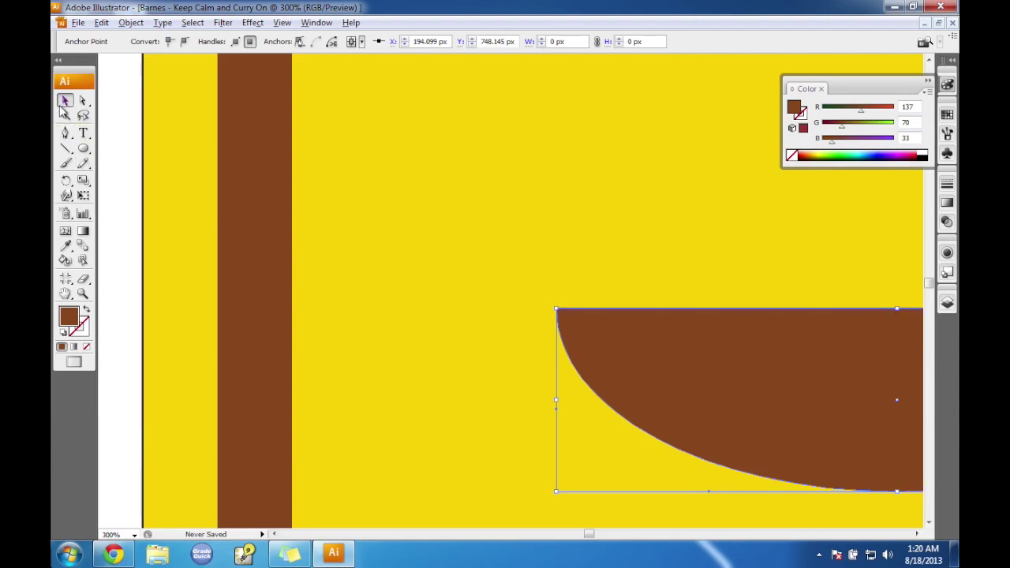
pyautogui.click(379, 139)
pyautogui.click(83, 162)
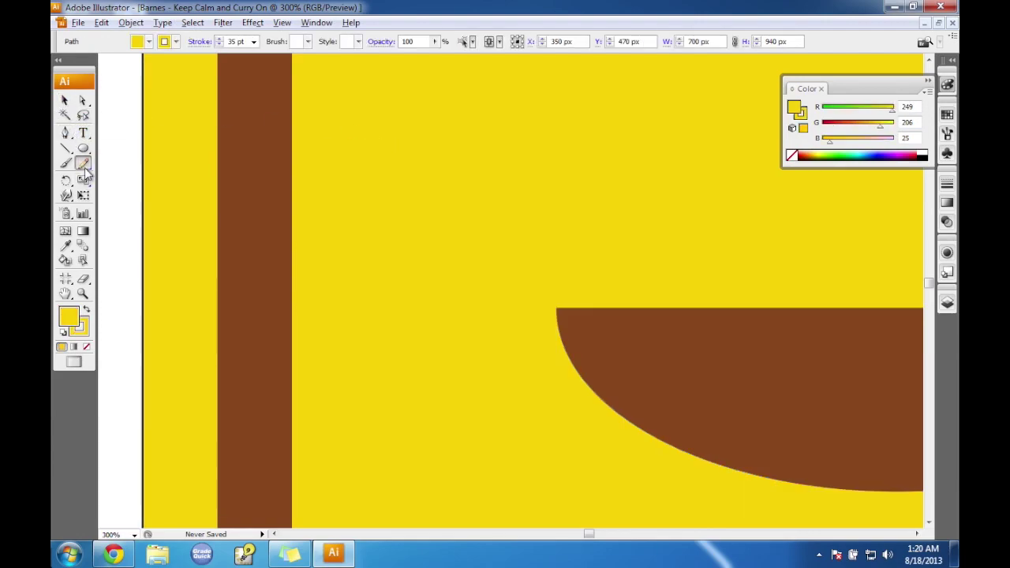
# Try fill colour 894621 while the yellow background is selected, and undo the change.
pyautogui.doubleClick(68, 319)
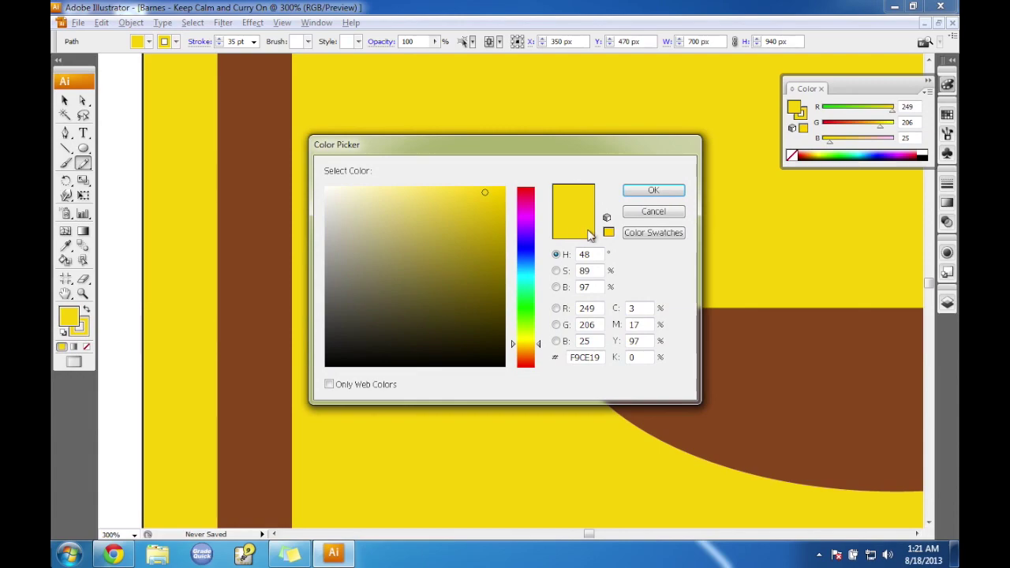
pyautogui.moveTo(601, 357); pyautogui.dragTo(557, 361)
pyautogui.write('894621')
pyautogui.click(654, 191)
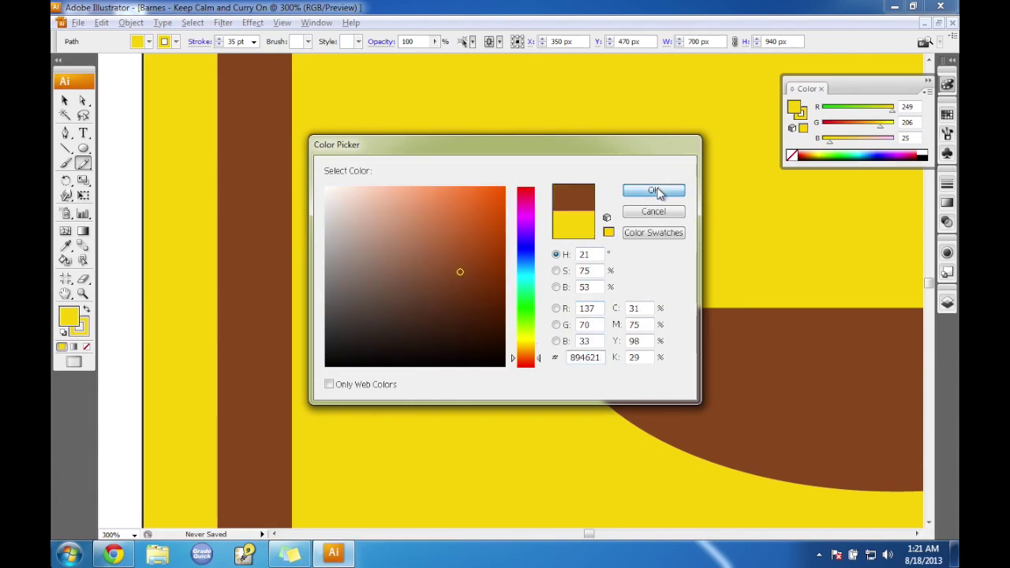
pyautogui.hotkey('ctrl', 'z')
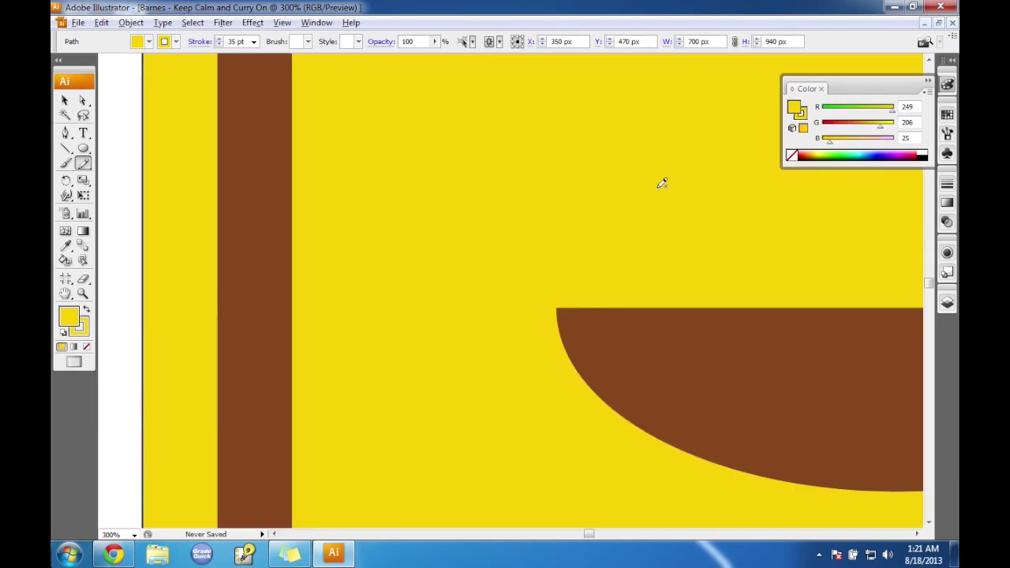
# Accept the Pencil Tool preferences, draw a test curve about 21 px wide above the bowl's left end, and fill it with 894621.
pyautogui.doubleClick(84, 164)
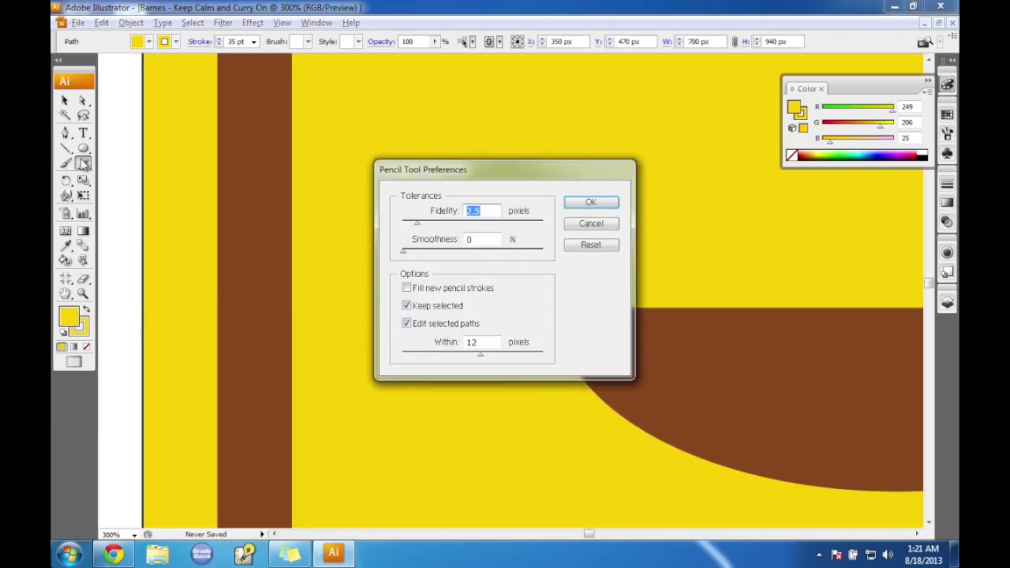
pyautogui.click(590, 204)
pyautogui.moveTo(502, 256); pyautogui.dragTo(456, 243)
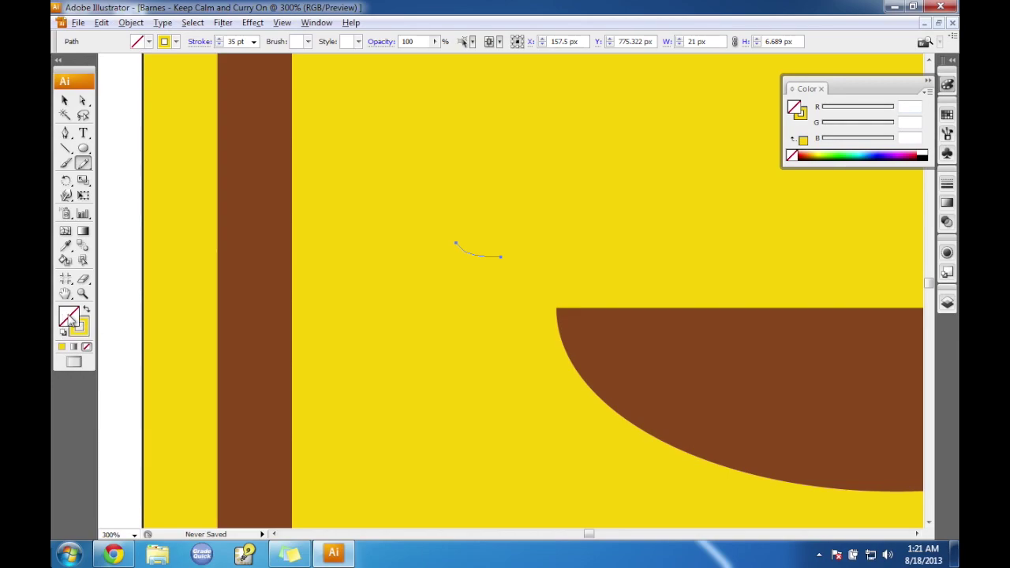
pyautogui.doubleClick(68, 316)
pyautogui.moveTo(605, 358); pyautogui.dragTo(556, 358)
pyautogui.write('894621')
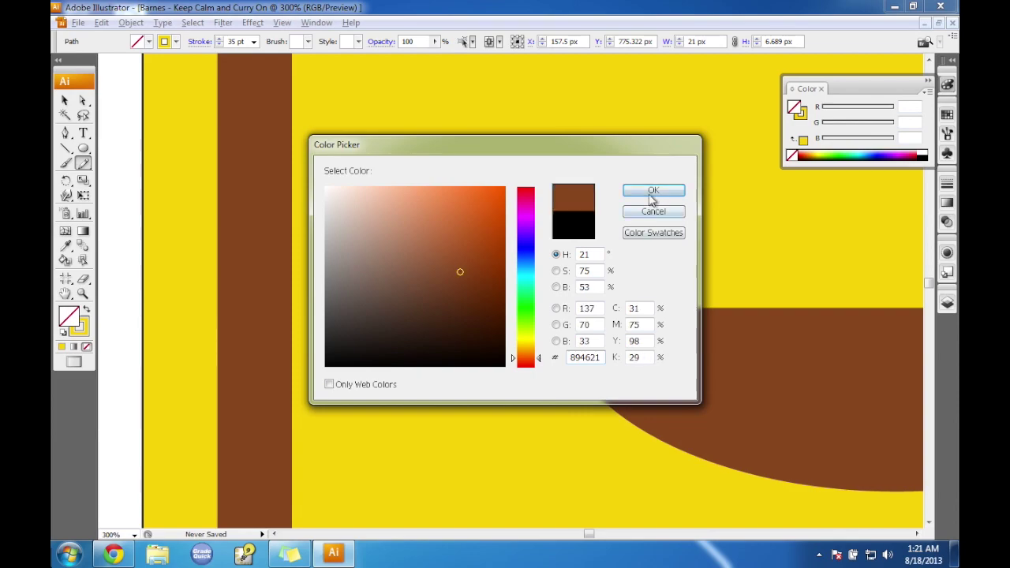
pyautogui.click(652, 192)
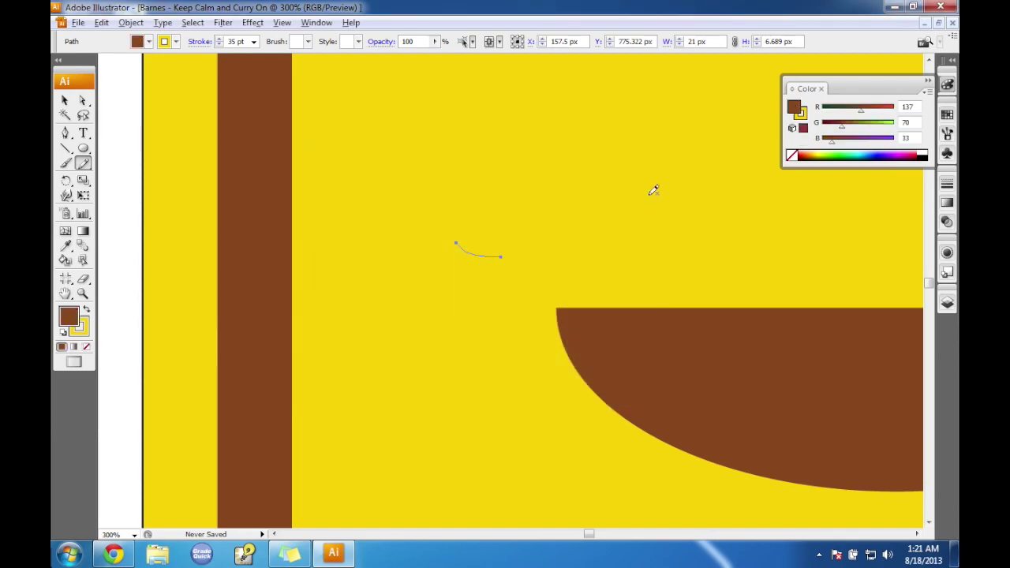
# Give the test curve a 1 pt stroke in colour 894621 and delete the curve.
pyautogui.doubleClick(73, 317)
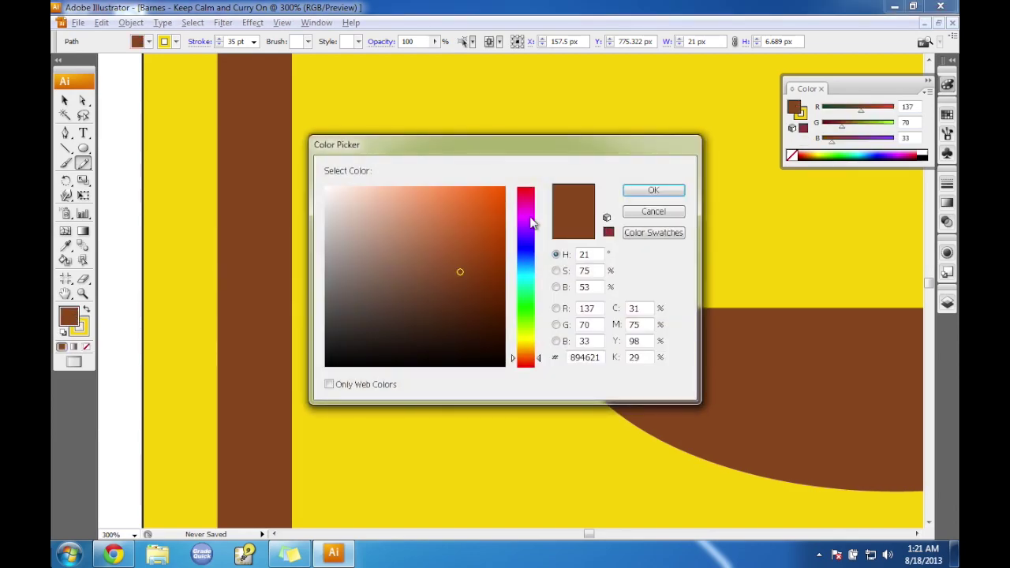
pyautogui.click(669, 210)
pyautogui.doubleClick(86, 323)
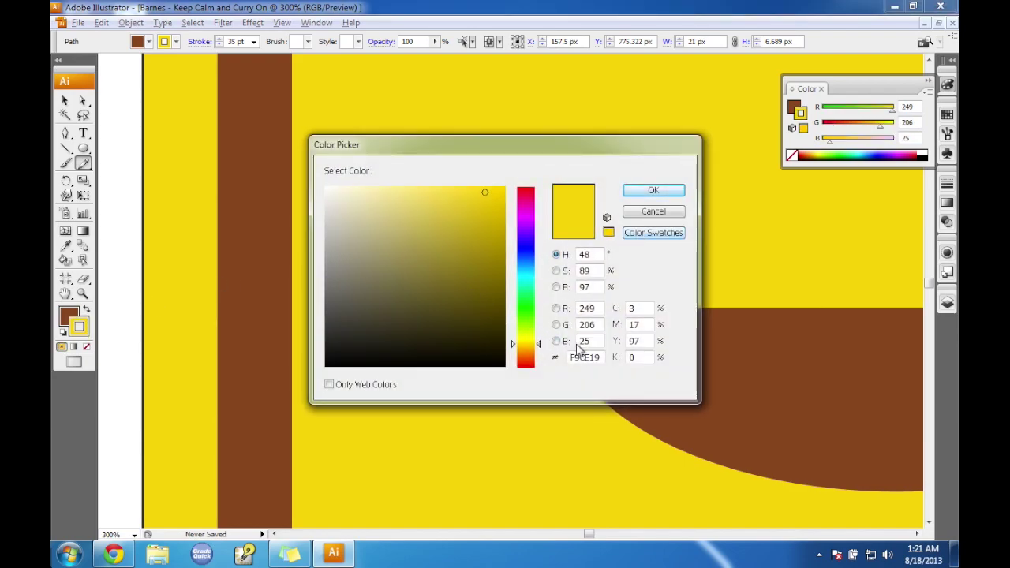
pyautogui.moveTo(601, 357); pyautogui.dragTo(572, 357)
pyautogui.write('894621')
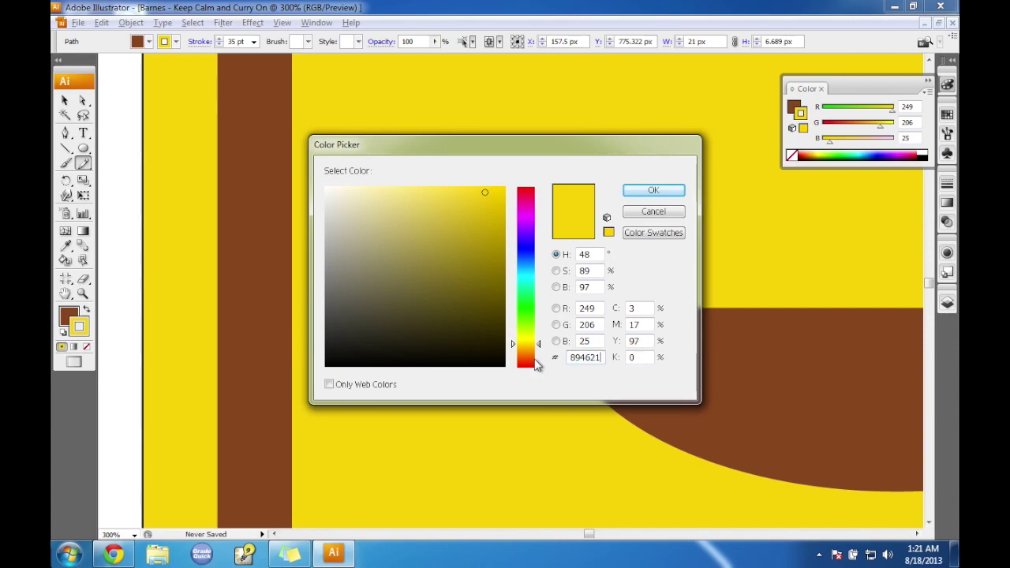
pyautogui.click(658, 195)
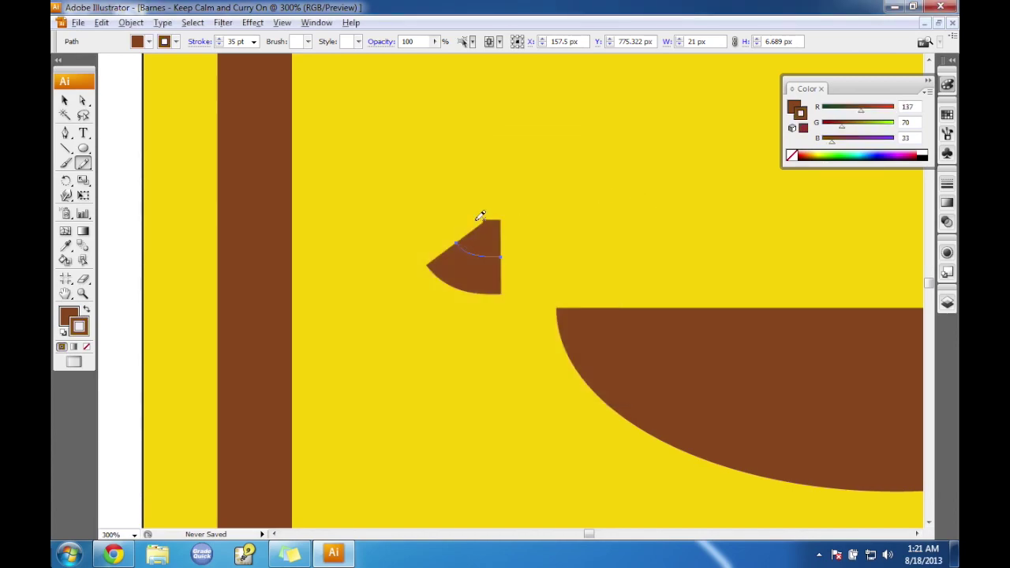
pyautogui.click(254, 41)
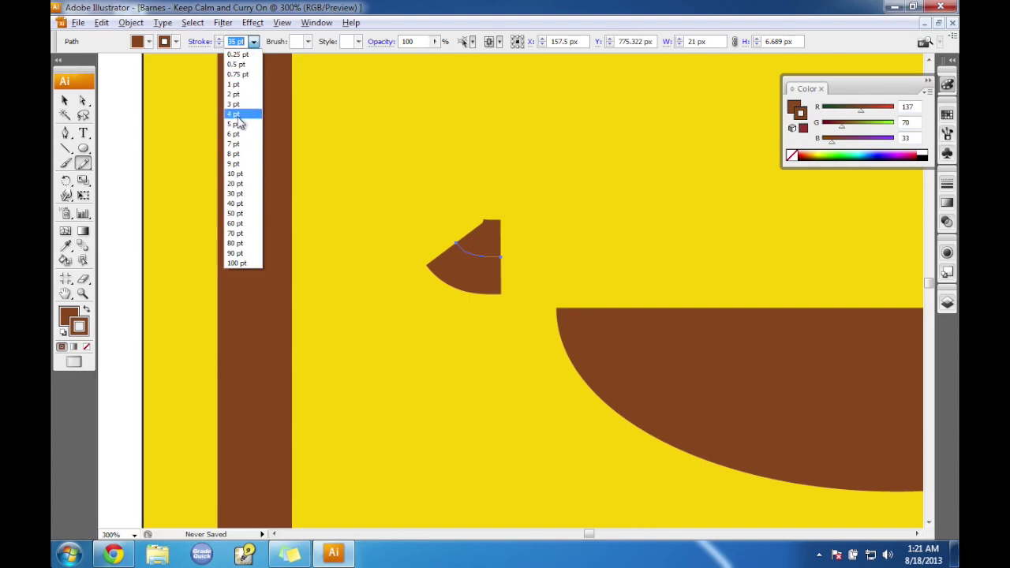
pyautogui.click(235, 85)
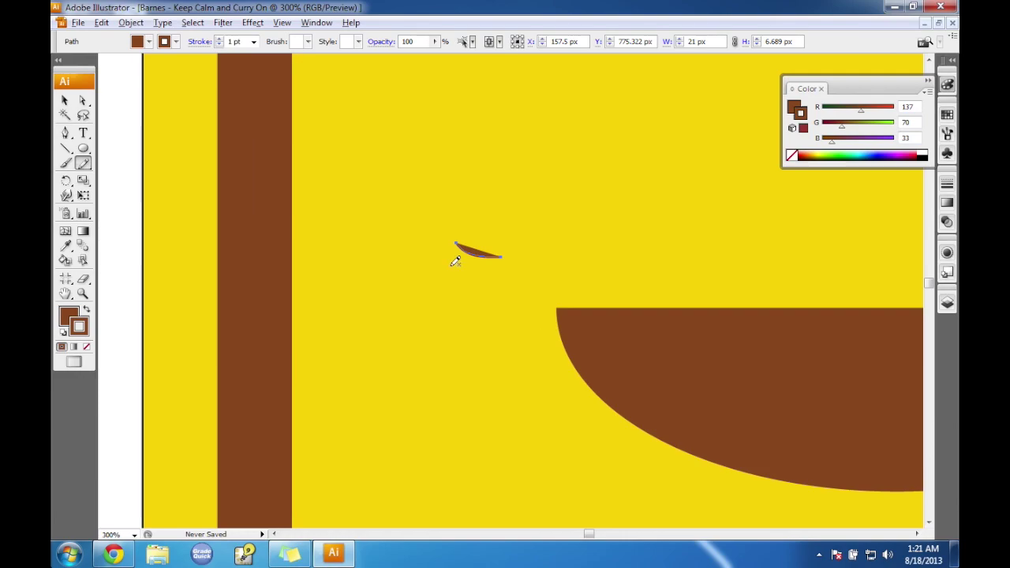
pyautogui.press('Delete')
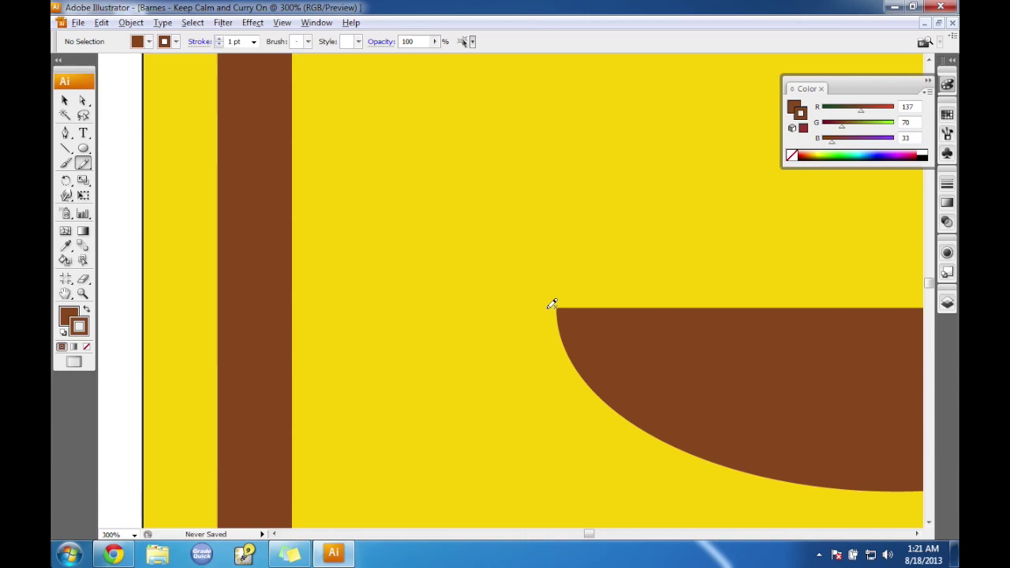
# Draw a closed handle shape about 61 by 49 px beside the bowl's left end with the Pencil Tool and fill it with 894621.
pyautogui.moveTo(554, 307)
pyautogui.mouseDown()
pyautogui.moveTo(568, 375)
pyautogui.moveTo(499, 355)
pyautogui.moveTo(460, 325)
pyautogui.moveTo(439, 273)
pyautogui.moveTo(553, 305)
pyautogui.mouseUp()
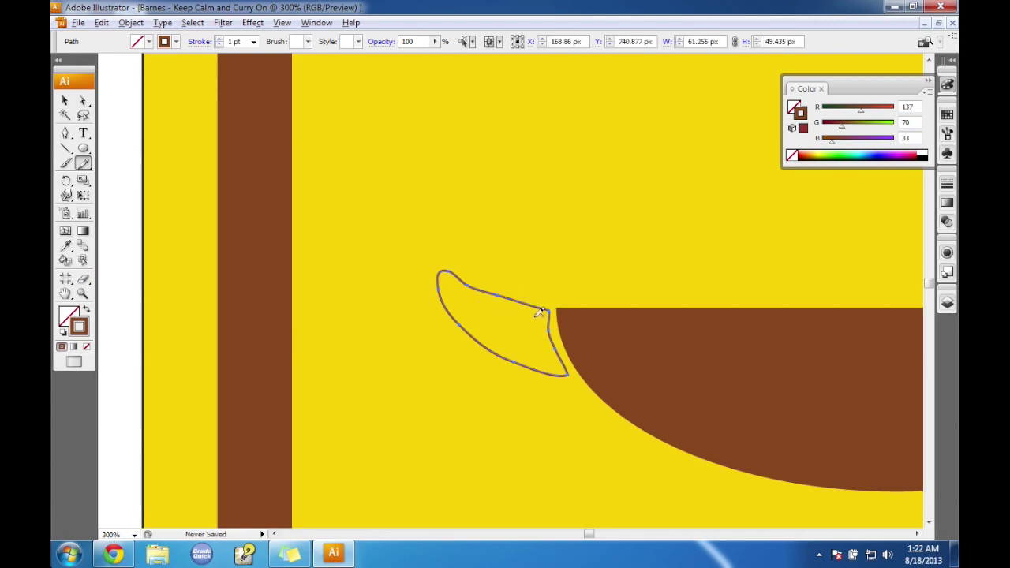
pyautogui.doubleClick(65, 316)
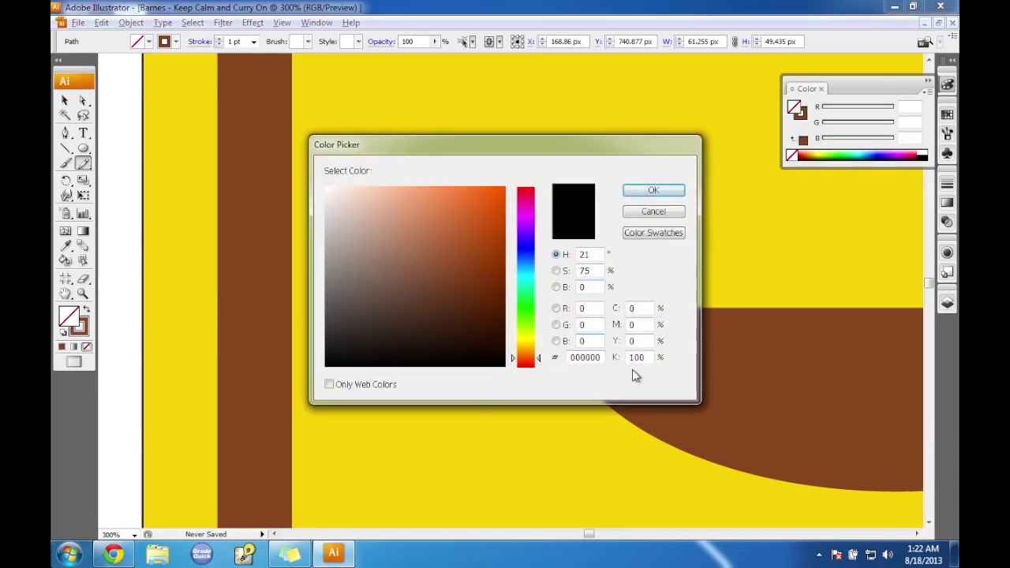
pyautogui.moveTo(602, 359); pyautogui.dragTo(570, 359)
pyautogui.write('894621')
pyautogui.click(653, 191)
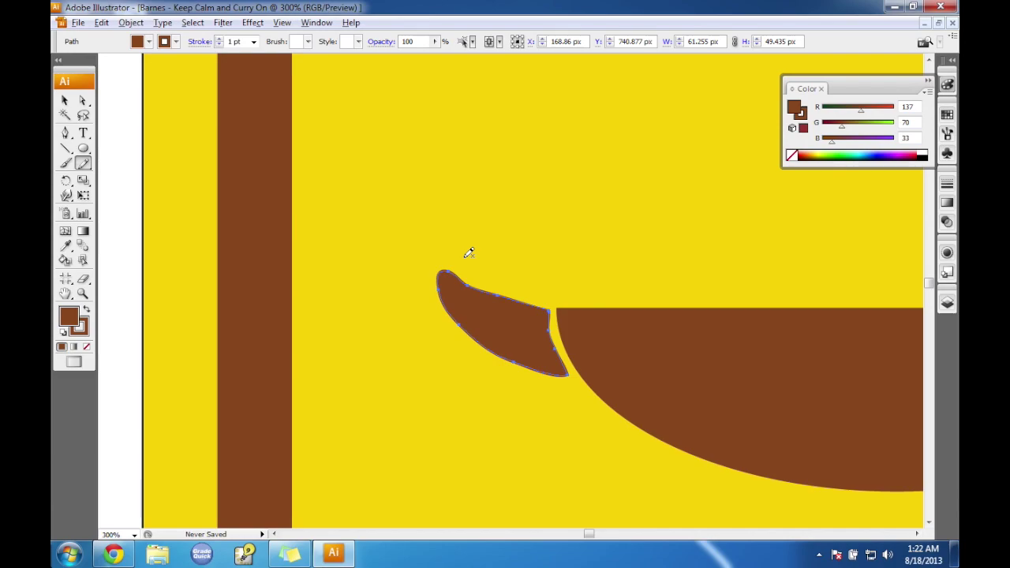
# Adjust the anchor points and curve along the handle's inner edge so that it follows the bowl's left side.
pyautogui.click(84, 98)
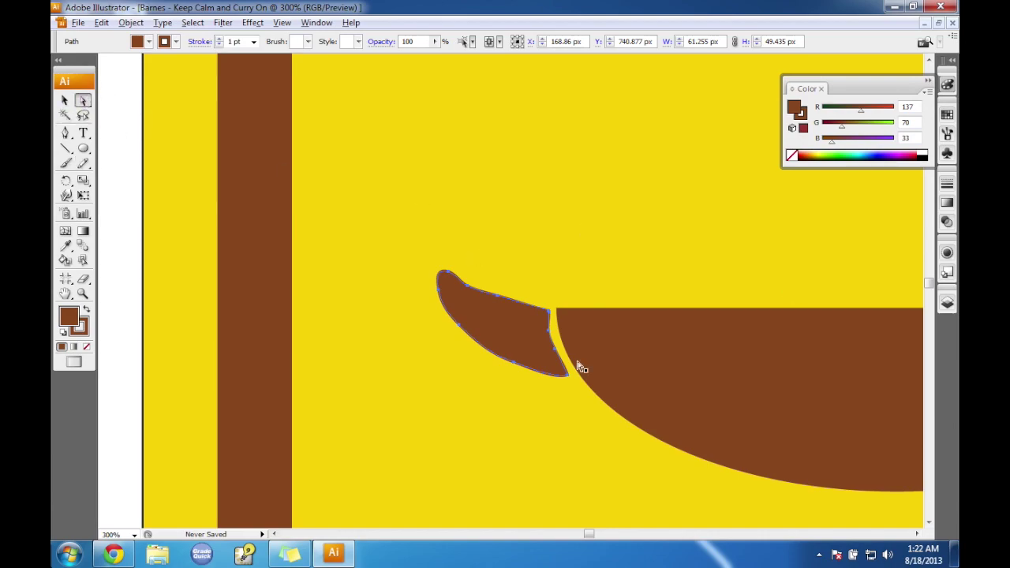
pyautogui.click(550, 333)
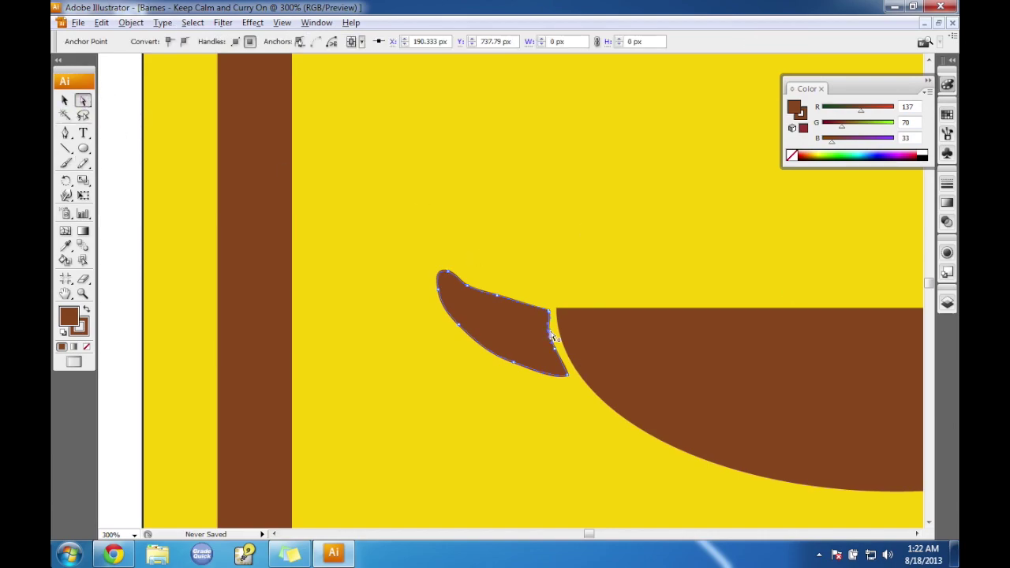
pyautogui.moveTo(550, 335); pyautogui.dragTo(556, 353)
pyautogui.click(550, 337)
pyautogui.click(555, 339)
pyautogui.moveTo(553, 342); pyautogui.dragTo(555, 350)
pyautogui.click(558, 352)
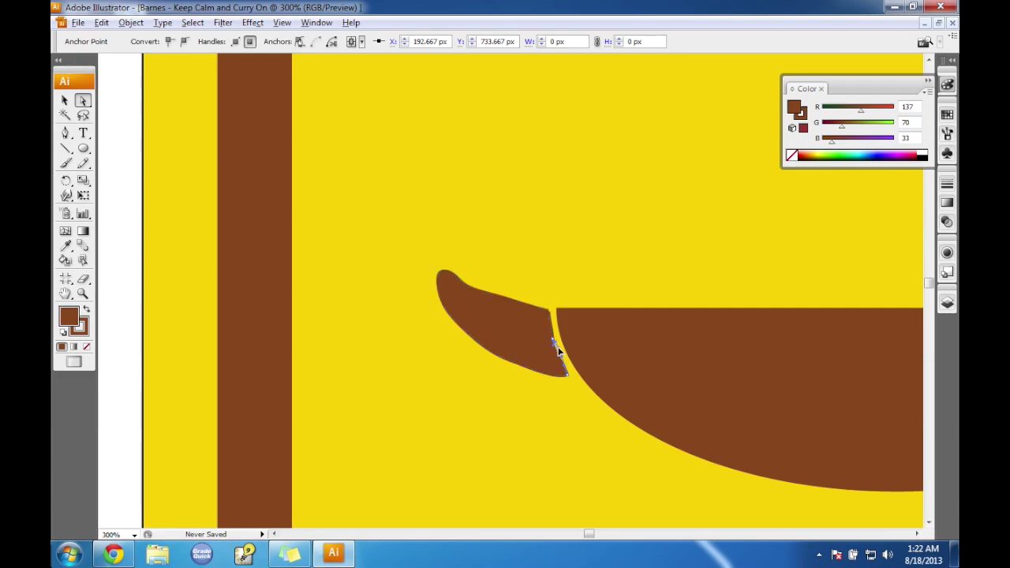
pyautogui.moveTo(559, 352); pyautogui.dragTo(561, 354)
pyautogui.click(561, 413)
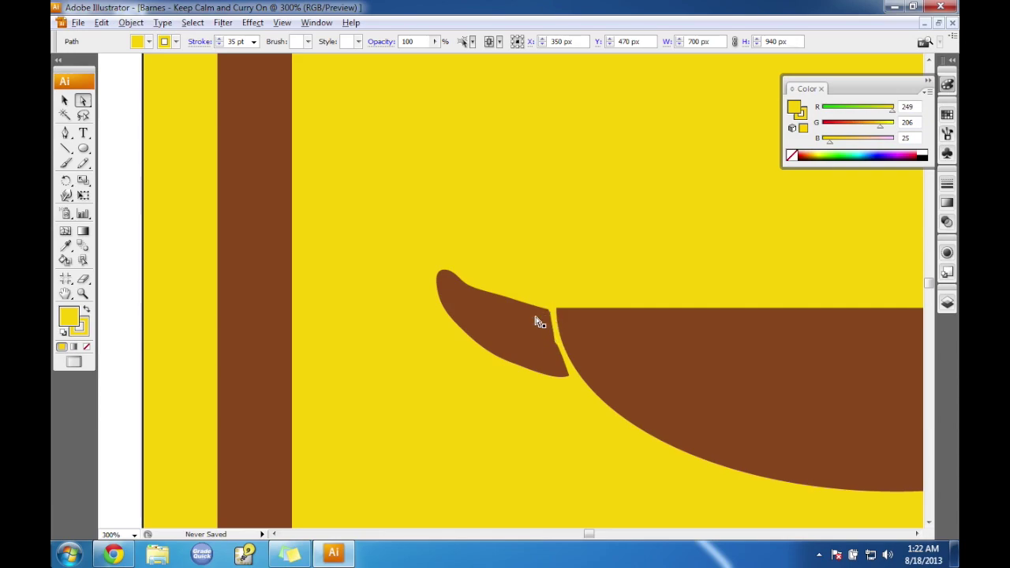
# Delete the brown handle shape beside the bowl's left end.
pyautogui.click(135, 535)
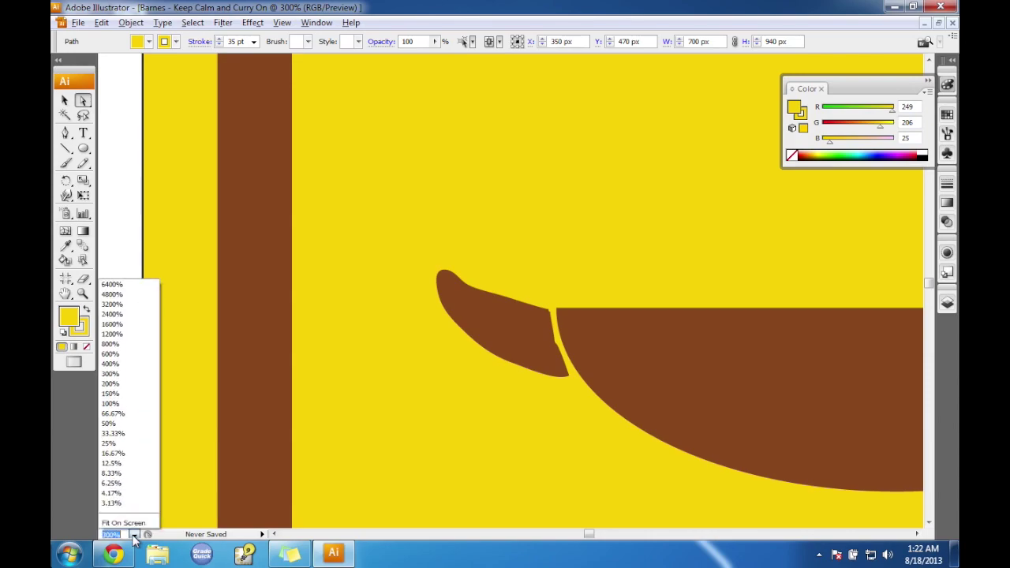
pyautogui.click(126, 364)
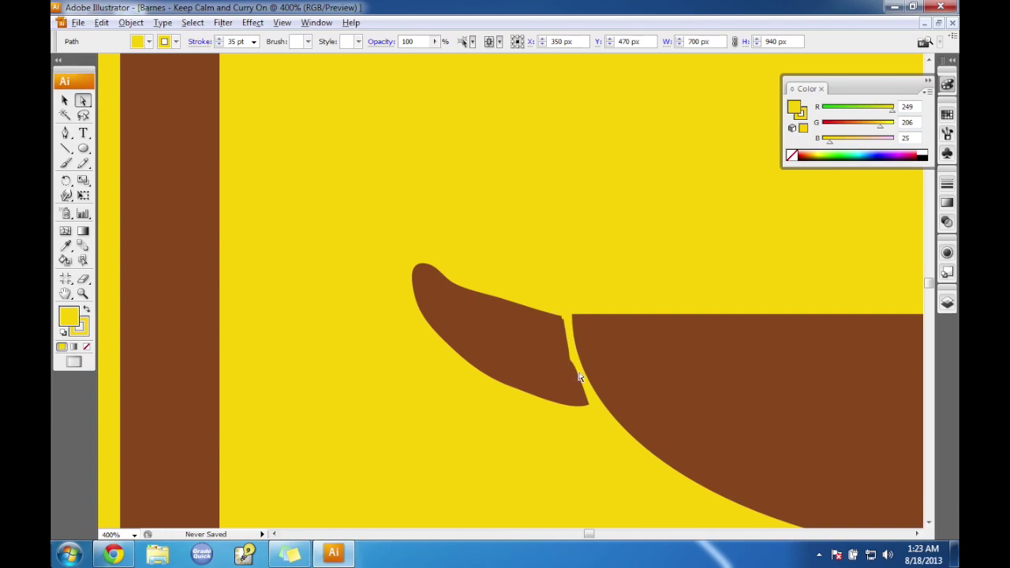
pyautogui.click(64, 101)
pyautogui.click(476, 320)
pyautogui.press('Delete')
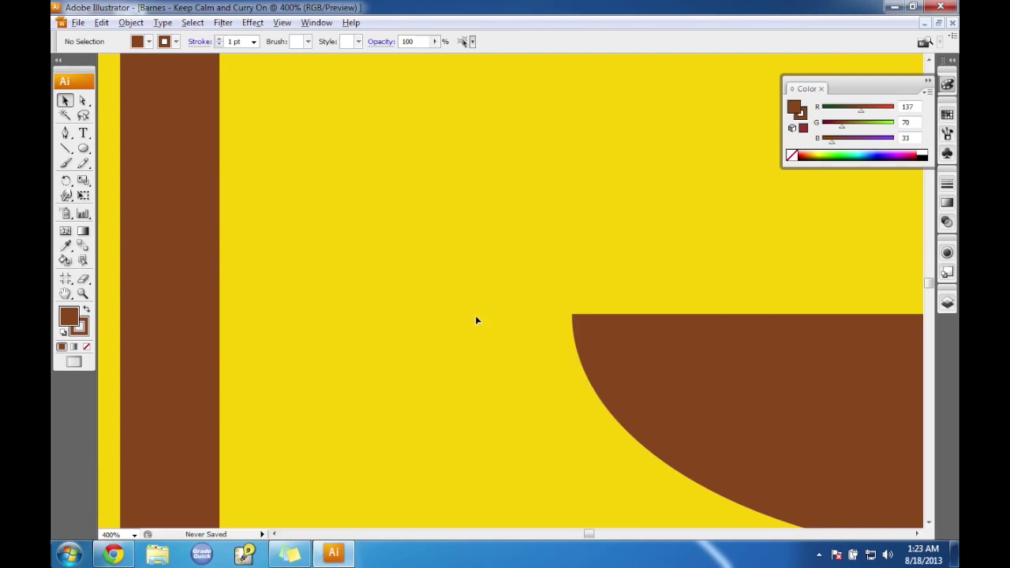
# Draw a new handle outline about 61 by 41 px beside the bowl's left end with the Pencil Tool.
pyautogui.click(82, 164)
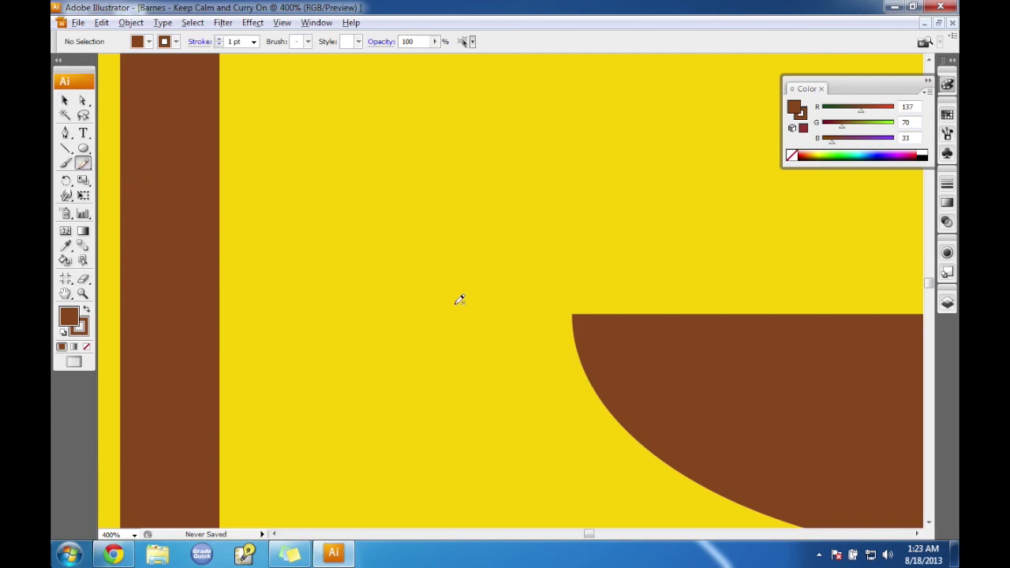
pyautogui.moveTo(571, 309); pyautogui.dragTo(577, 390)
pyautogui.hotkey('ctrl', 'z')
pyautogui.moveTo(570, 313); pyautogui.dragTo(588, 386)
pyautogui.moveTo(450, 341)
pyautogui.mouseDown()
pyautogui.moveTo(412, 280)
pyautogui.moveTo(443, 277)
pyautogui.moveTo(570, 310)
pyautogui.mouseUp()
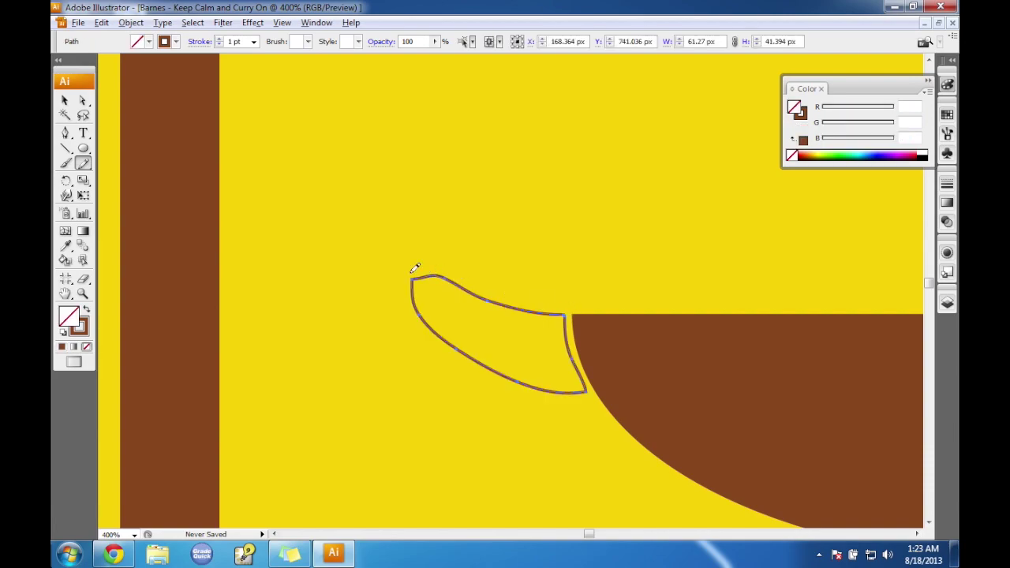
# Round the outer tip of the handle outline by adjusting the curve at its tip anchor point.
pyautogui.doubleClick(83, 100)
pyautogui.click(570, 237)
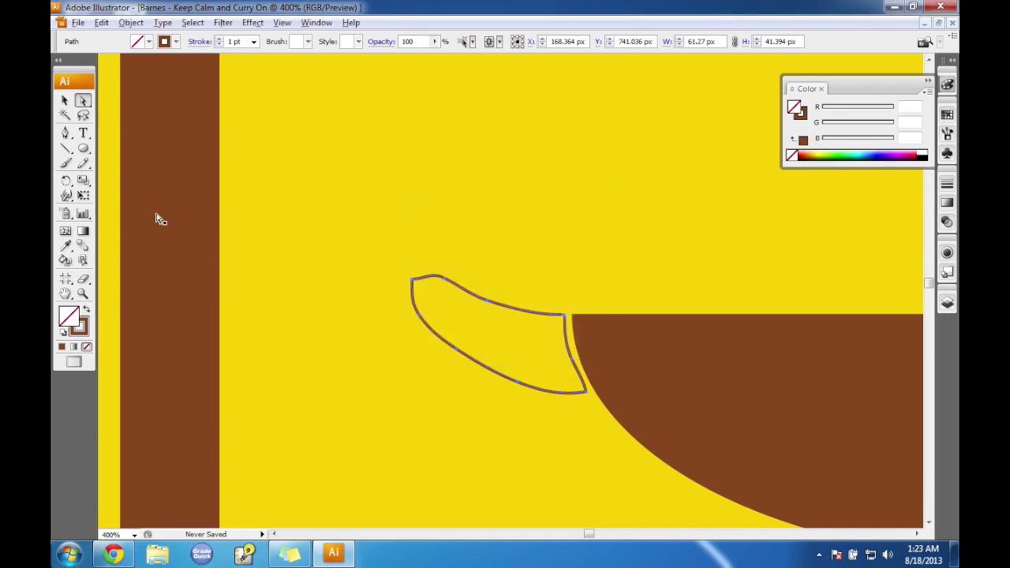
pyautogui.click(413, 282)
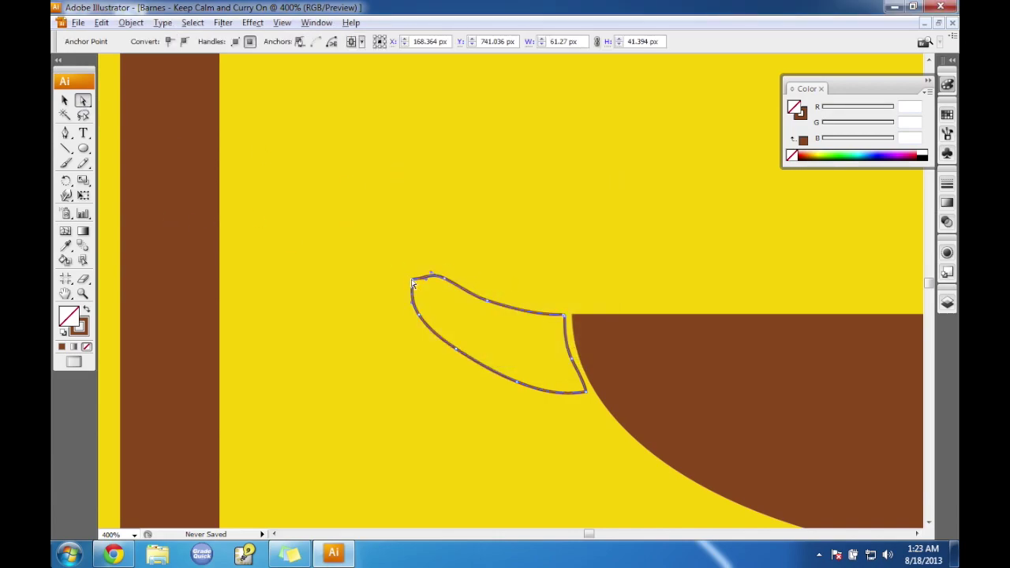
pyautogui.moveTo(412, 281)
pyautogui.mouseDown()
pyautogui.moveTo(424, 275)
pyautogui.moveTo(412, 299)
pyautogui.mouseUp()
pyautogui.click(482, 334)
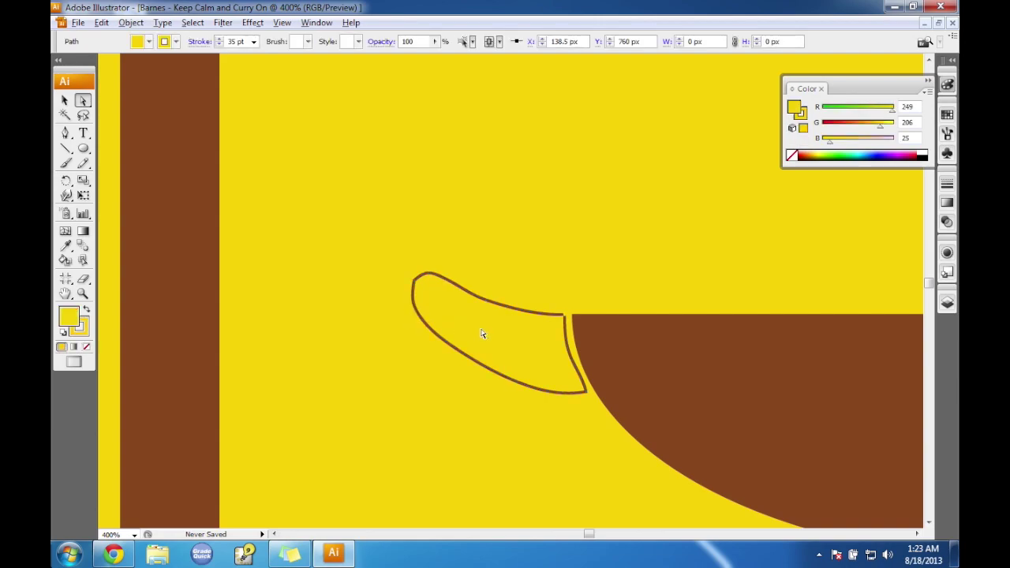
# Reposition the anchor points at the handle outline's upper inner corner so that the two path ends meet.
pyautogui.click(565, 317)
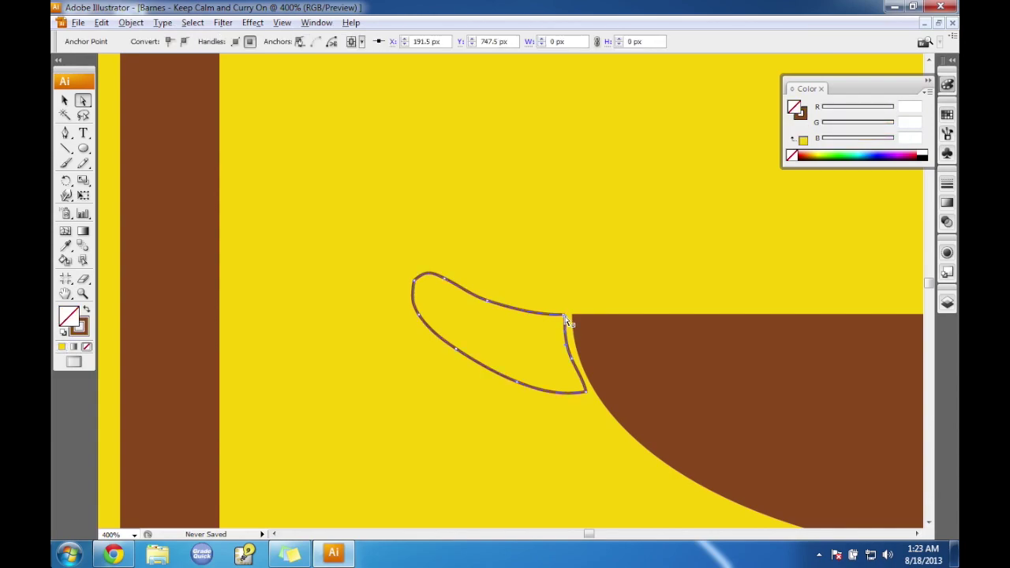
pyautogui.moveTo(566, 317); pyautogui.dragTo(566, 312)
pyautogui.moveTo(563, 316); pyautogui.dragTo(561, 313)
pyautogui.click(552, 331)
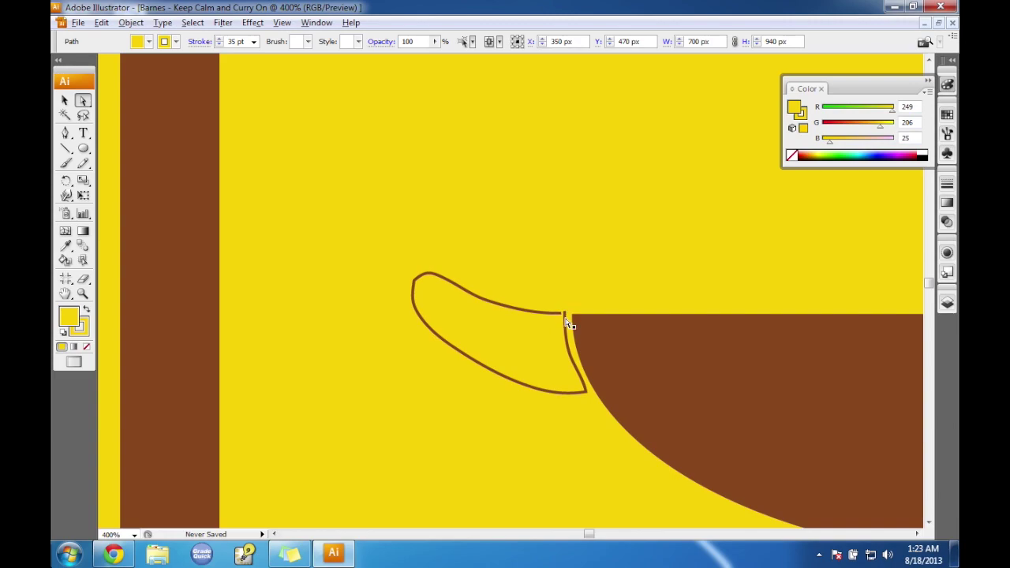
pyautogui.click(565, 319)
pyautogui.click(564, 317)
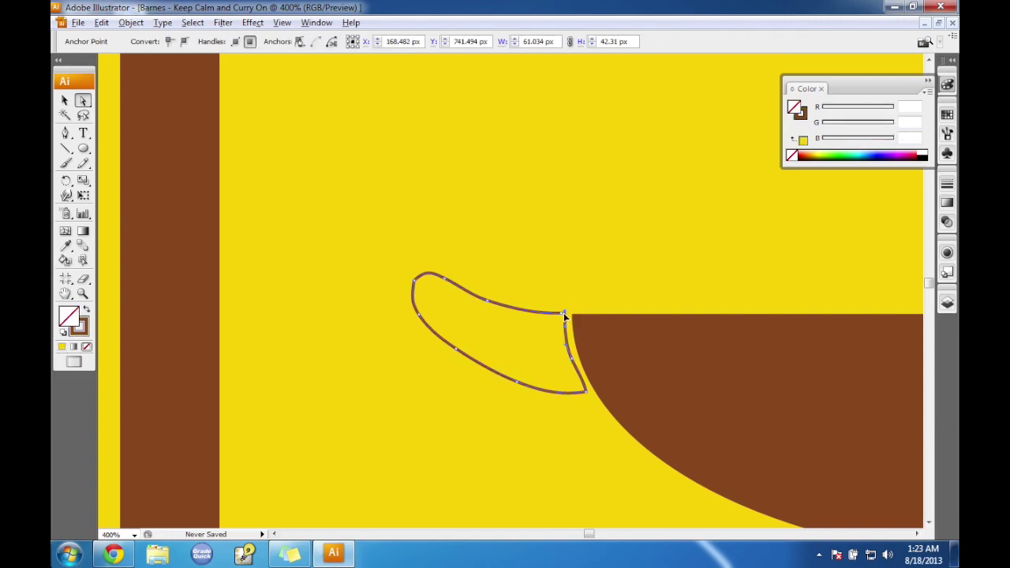
pyautogui.click(562, 317)
pyautogui.click(573, 246)
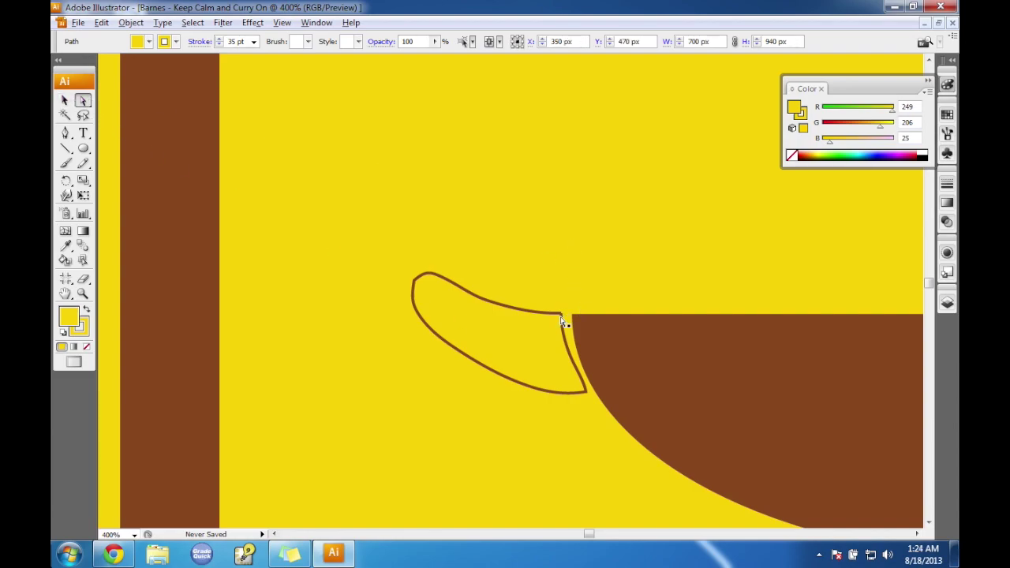
pyautogui.click(65, 100)
pyautogui.moveTo(550, 352); pyautogui.dragTo(549, 360)
pyautogui.click(469, 361)
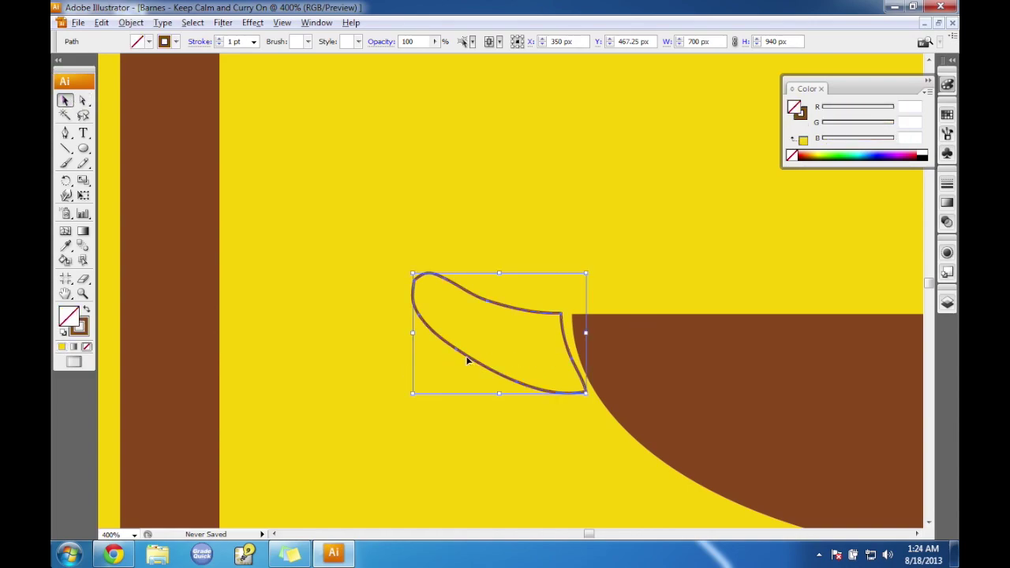
pyautogui.click(537, 349)
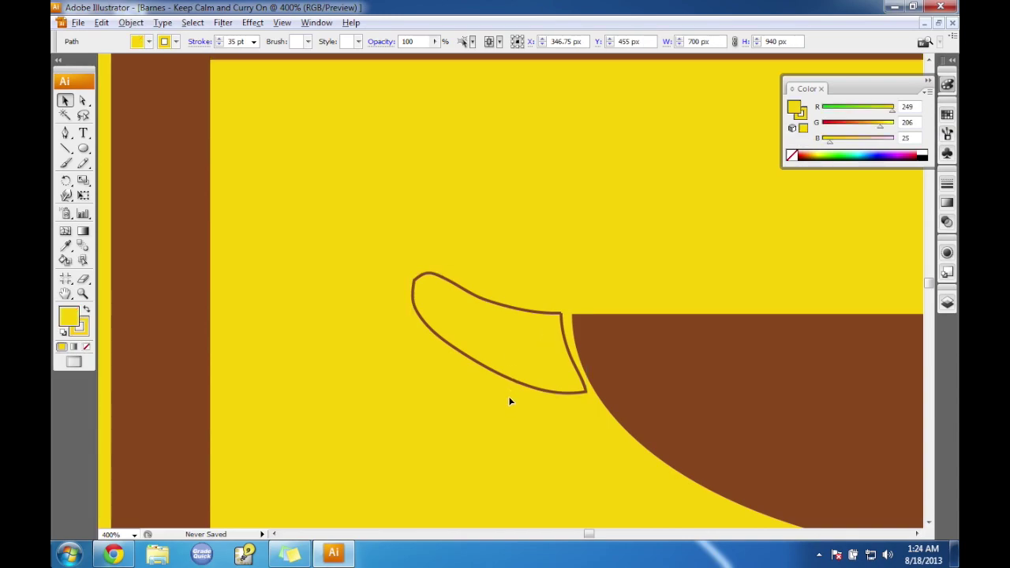
pyautogui.moveTo(483, 305); pyautogui.dragTo(365, 451)
pyautogui.moveTo(421, 150); pyautogui.dragTo(397, 242)
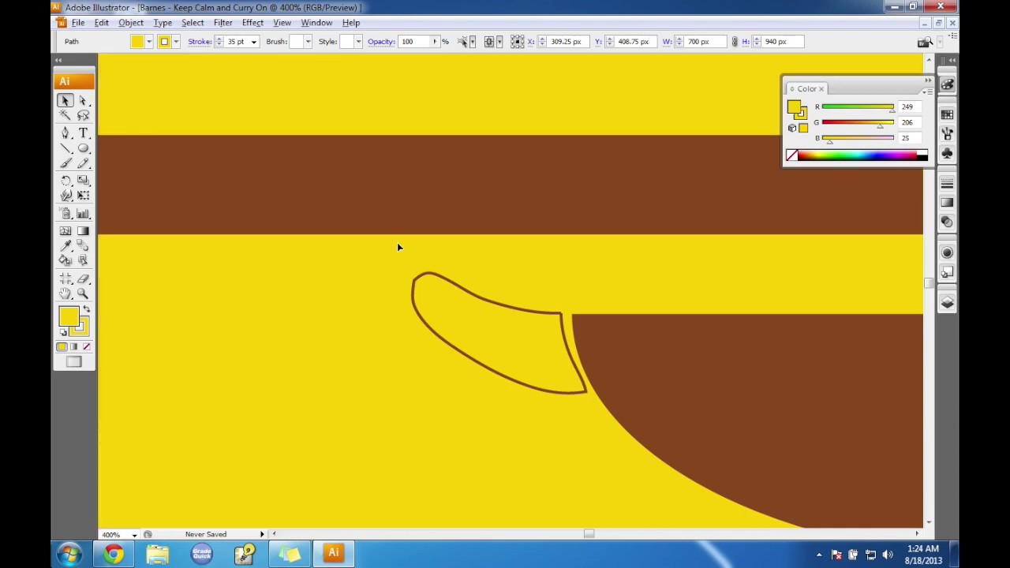
pyautogui.moveTo(399, 282); pyautogui.dragTo(460, 181)
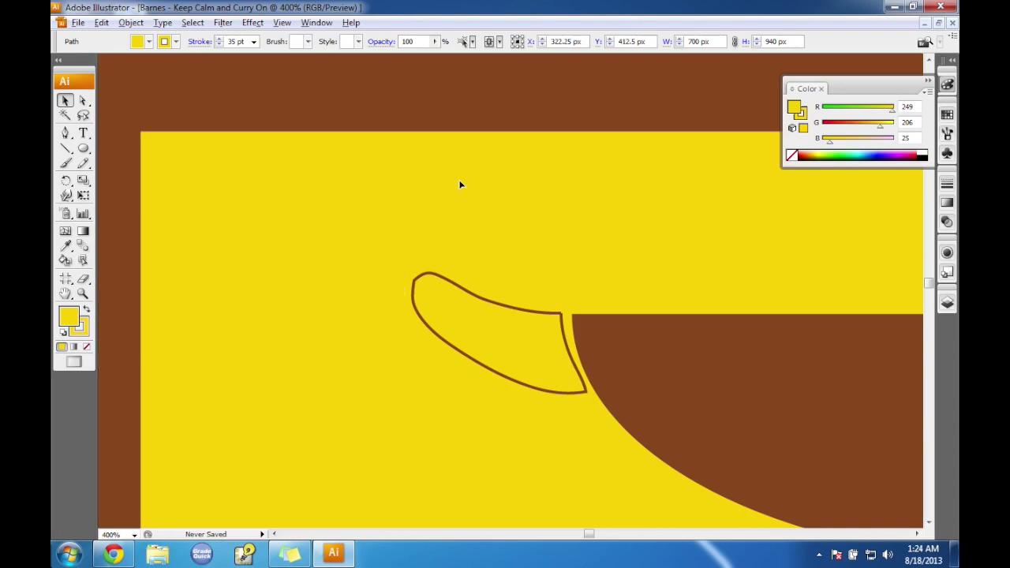
# Undo the accidental moves of the yellow background and view the poster at 100%.
pyautogui.hotkey('ctrl', 'z')
pyautogui.hotkey('ctrl', 'z')
pyautogui.hotkey('ctrl', 'z')
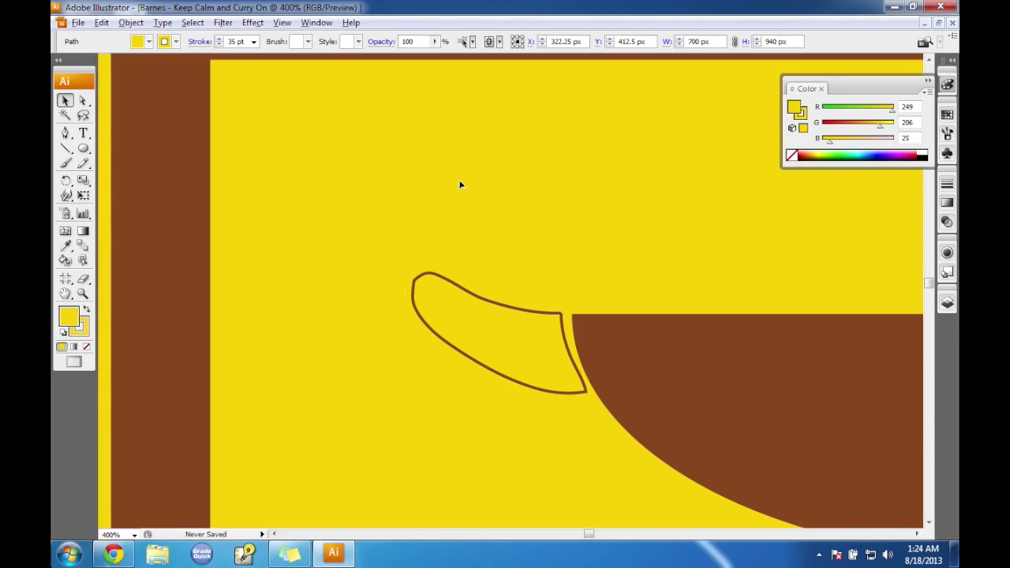
pyautogui.hotkey('ctrl', 'z')
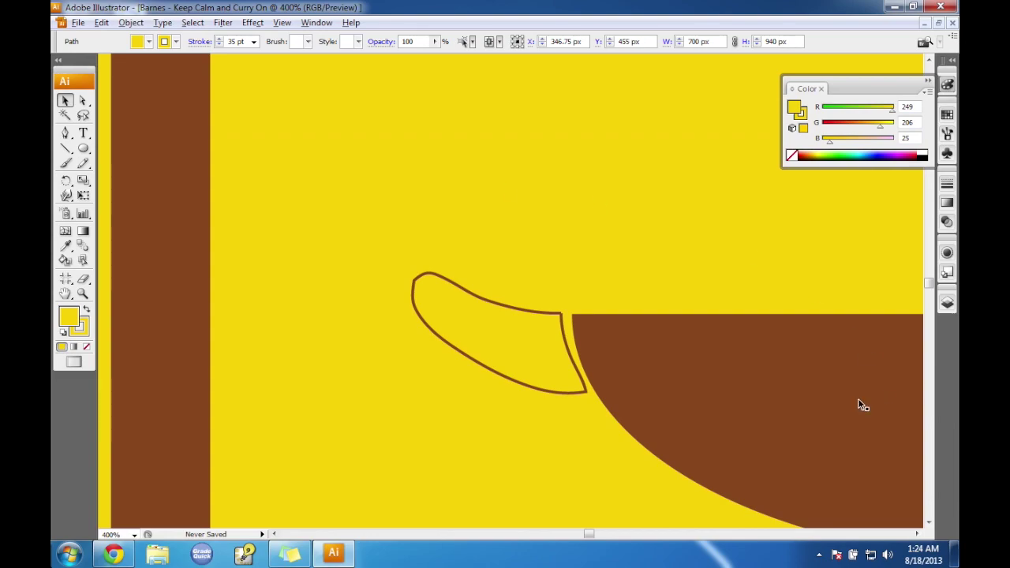
pyautogui.click(134, 534)
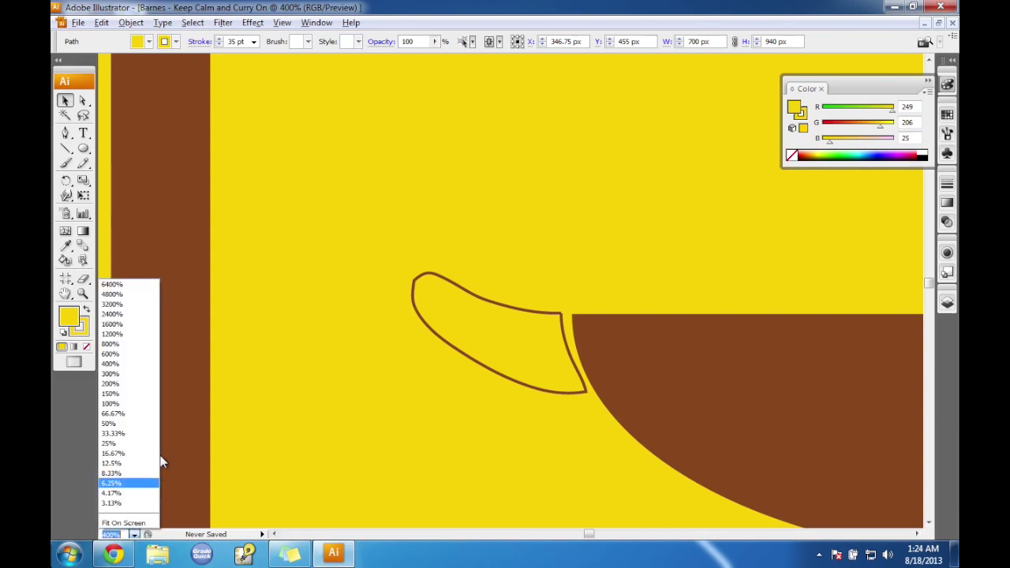
pyautogui.click(116, 405)
pyautogui.hotkey('ctrl', 'z')
pyautogui.hotkey('ctrl', 'z')
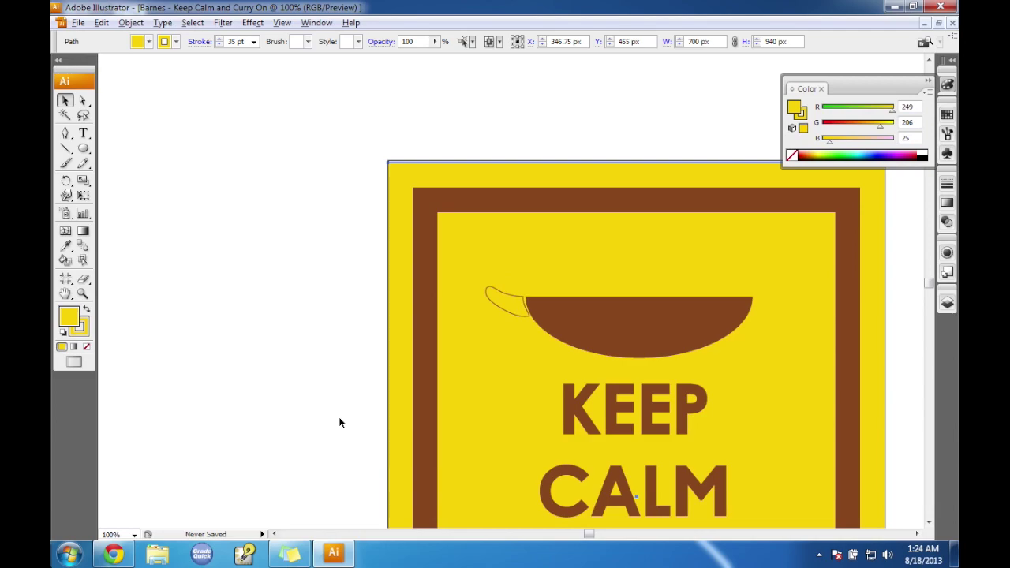
pyautogui.hotkey('ctrl', 'z')
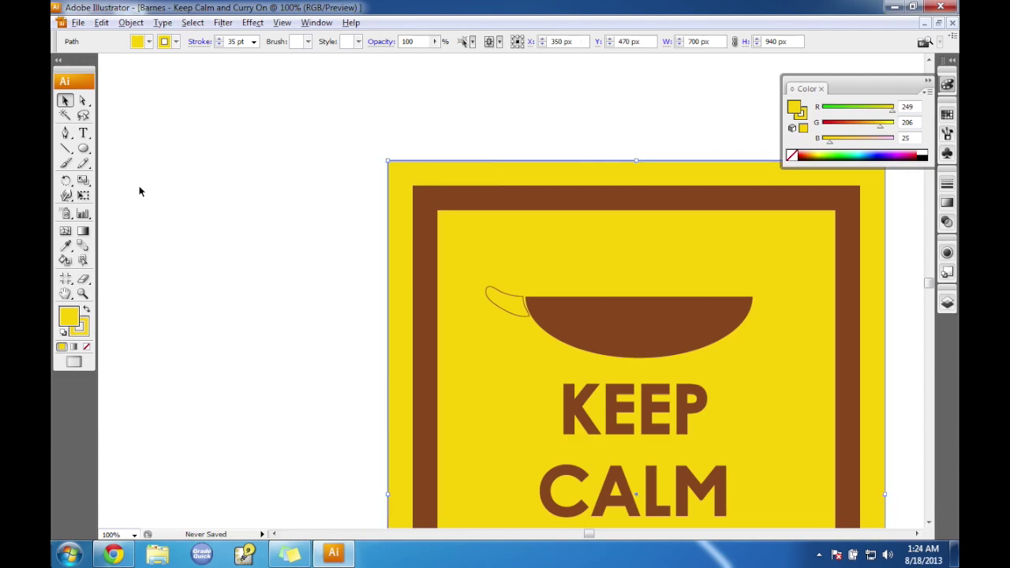
# Fill the handle outline at the bowl's left end with colour 894621.
pyautogui.click(491, 298)
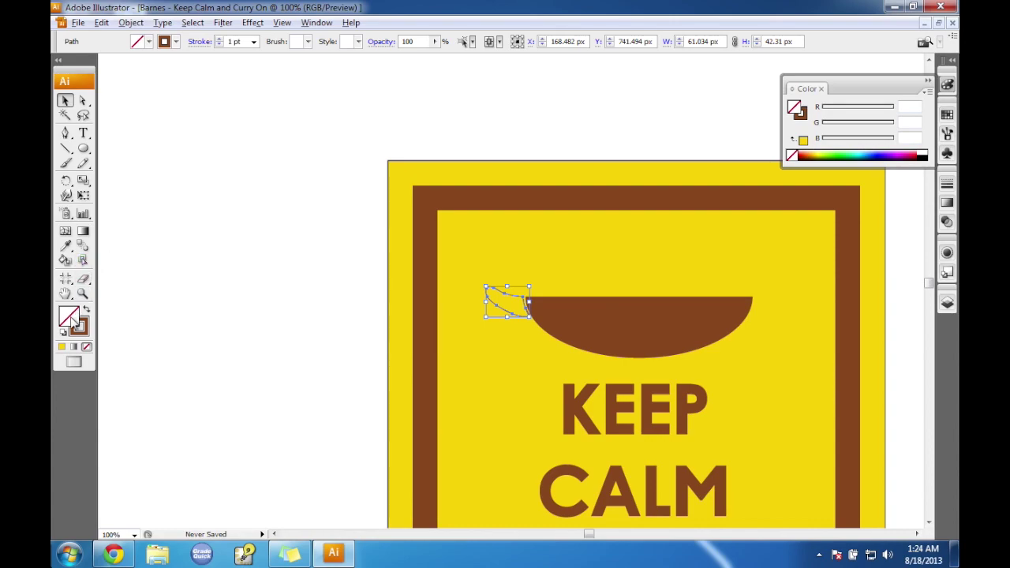
pyautogui.doubleClick(70, 318)
pyautogui.write('894621')
pyautogui.click(654, 191)
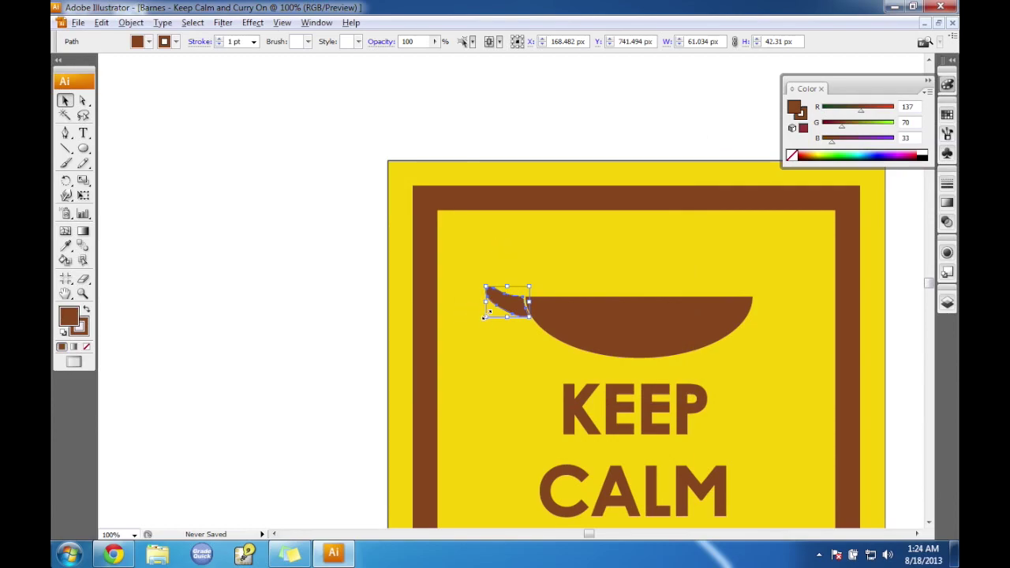
# Duplicate the brown handle and offset the copy 5 px to the right and 15 px up.
pyautogui.press('Right')
pyautogui.press('Right')
pyautogui.press('Right')
pyautogui.press('Right')
pyautogui.press('Right')
pyautogui.hotkey('shift', 'Up')
pyautogui.press('Up')
pyautogui.press('Up')
pyautogui.press('Up')
pyautogui.press('Up')
pyautogui.press('Up')
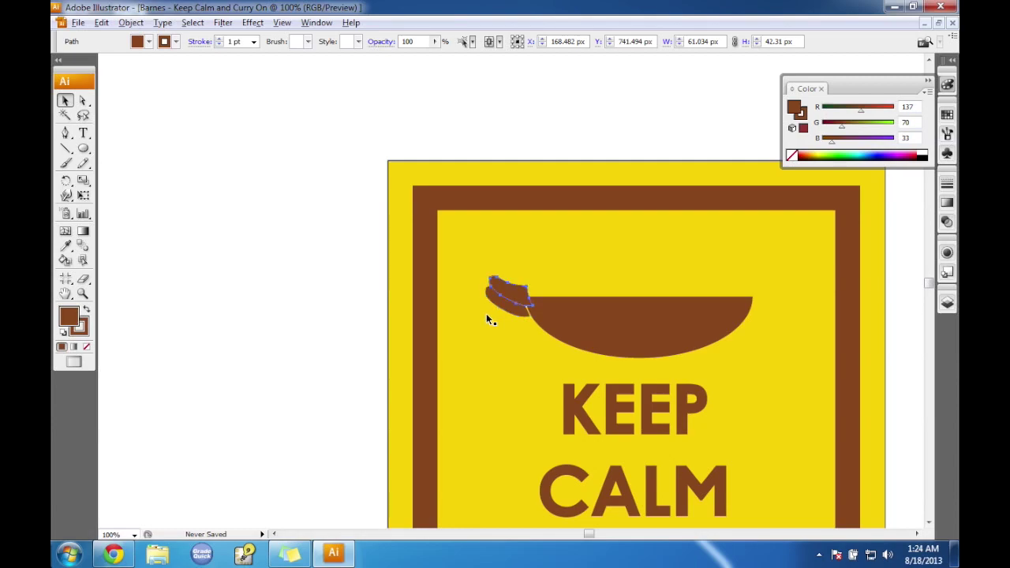
# Reflect the duplicated handle across the vertical axis.
pyautogui.click(105, 24)
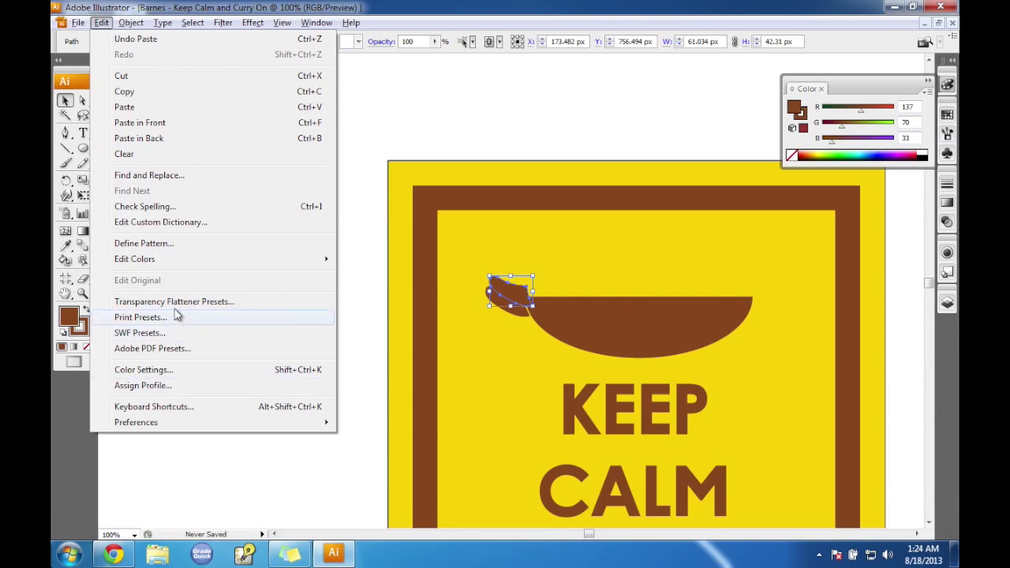
pyautogui.moveTo(127, 29)
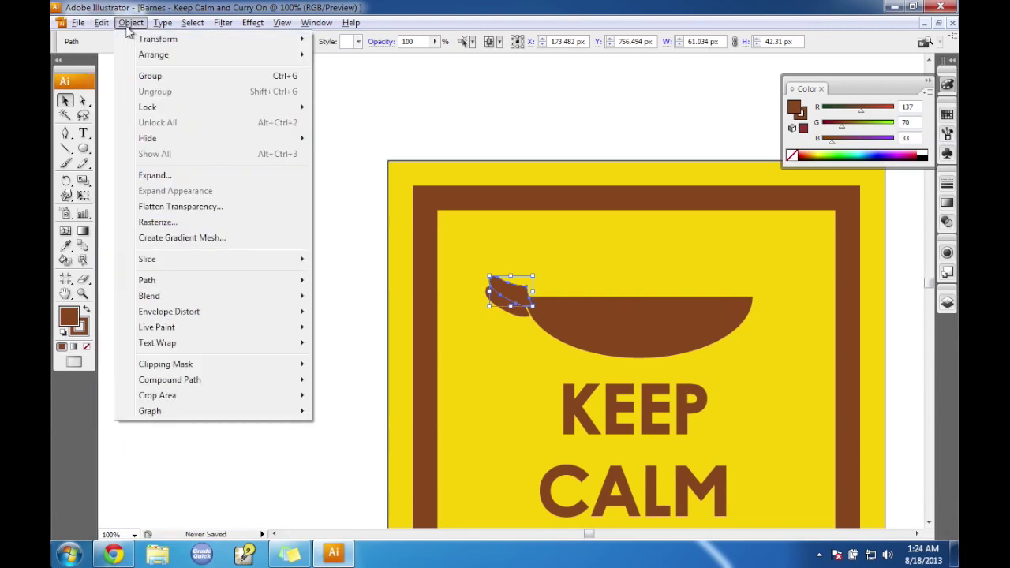
pyautogui.moveTo(217, 45)
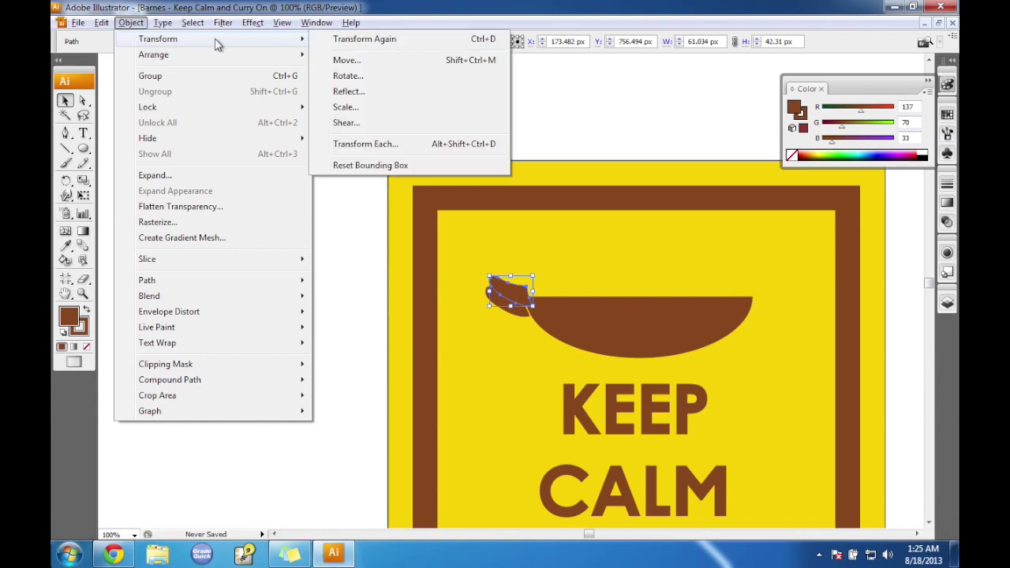
pyautogui.click(359, 95)
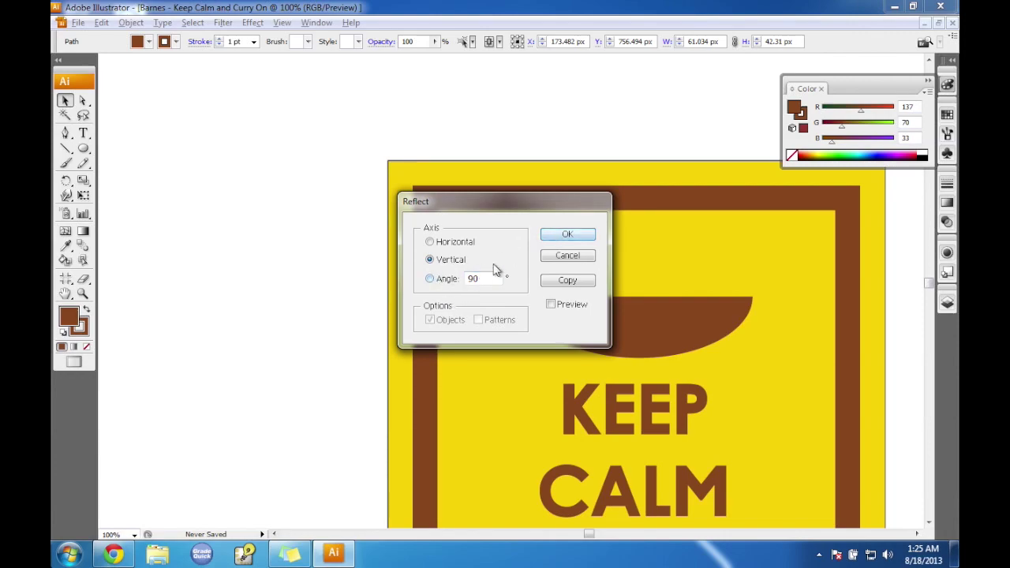
pyautogui.click(567, 235)
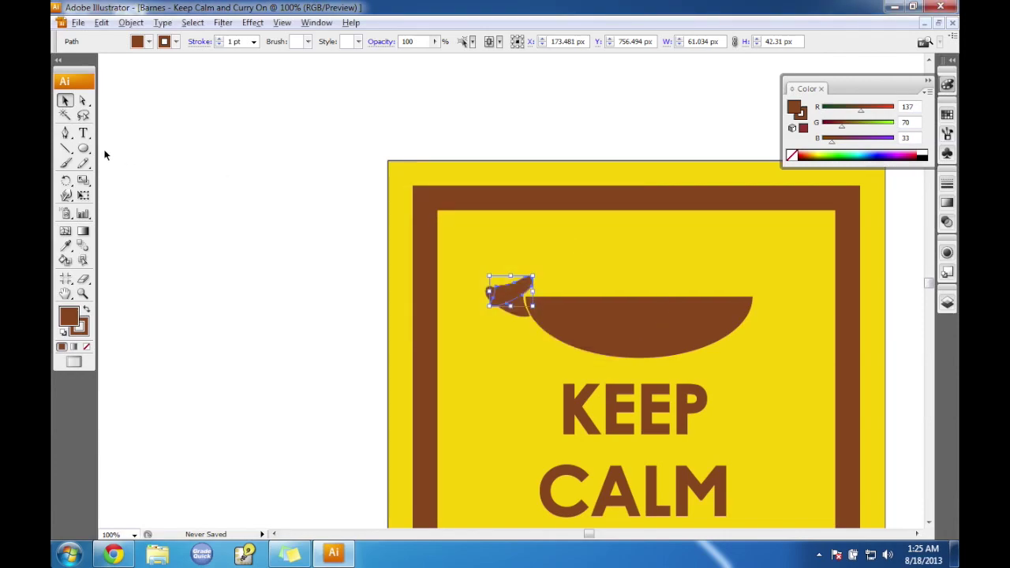
# Move the mirrored handle to the bowl's right end, at about X 539 px and Y 740 px.
pyautogui.moveTo(513, 299); pyautogui.dragTo(770, 306)
pyautogui.click(665, 292)
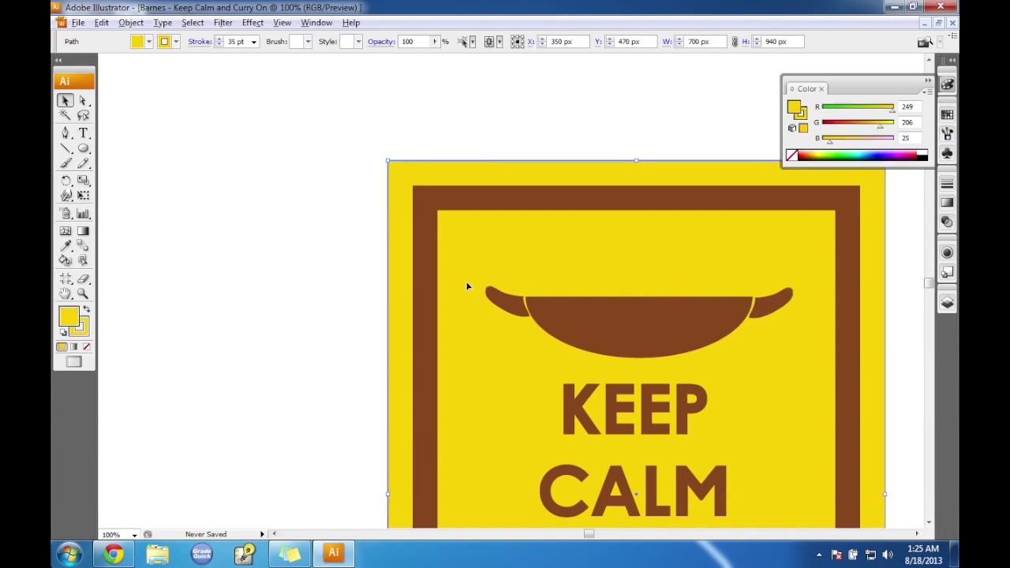
pyautogui.click(766, 313)
pyautogui.click(697, 274)
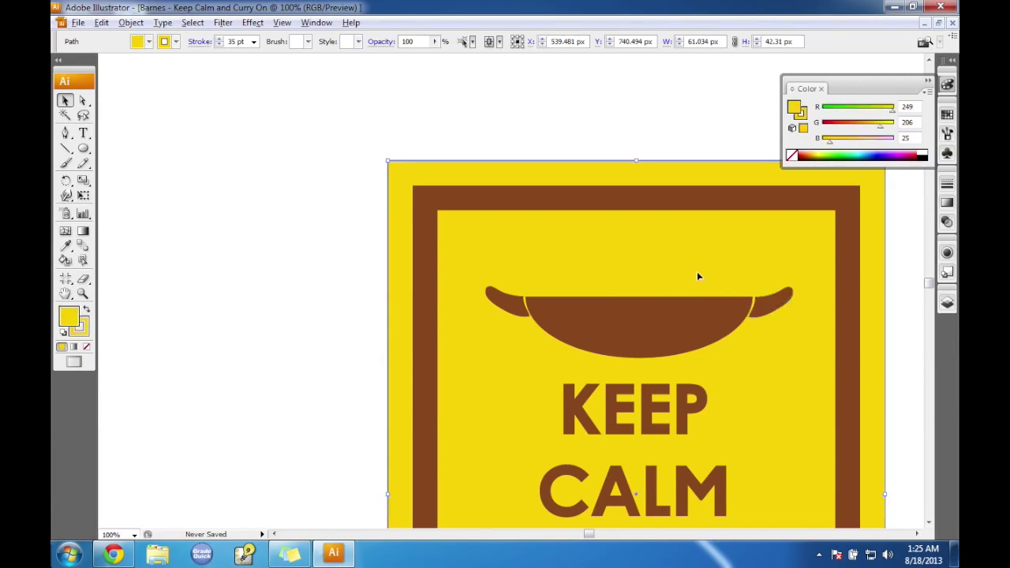
# Nudge the right handle up about 1 px to line it up with the bowl's rim.
pyautogui.click(134, 536)
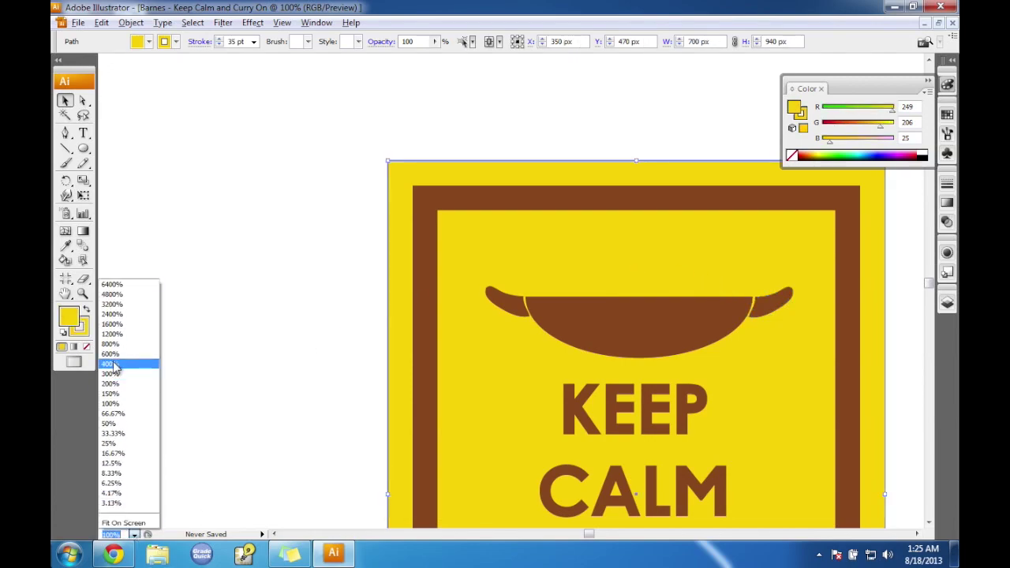
pyautogui.click(114, 365)
pyautogui.moveTo(592, 535); pyautogui.dragTo(594, 534)
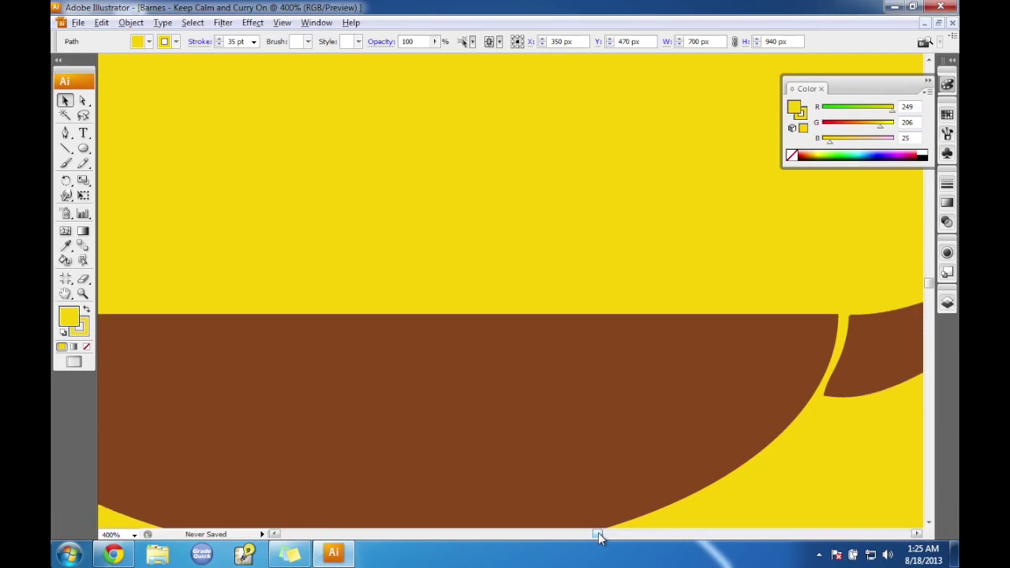
pyautogui.click(859, 327)
pyautogui.moveTo(861, 333); pyautogui.dragTo(863, 332)
pyautogui.click(729, 290)
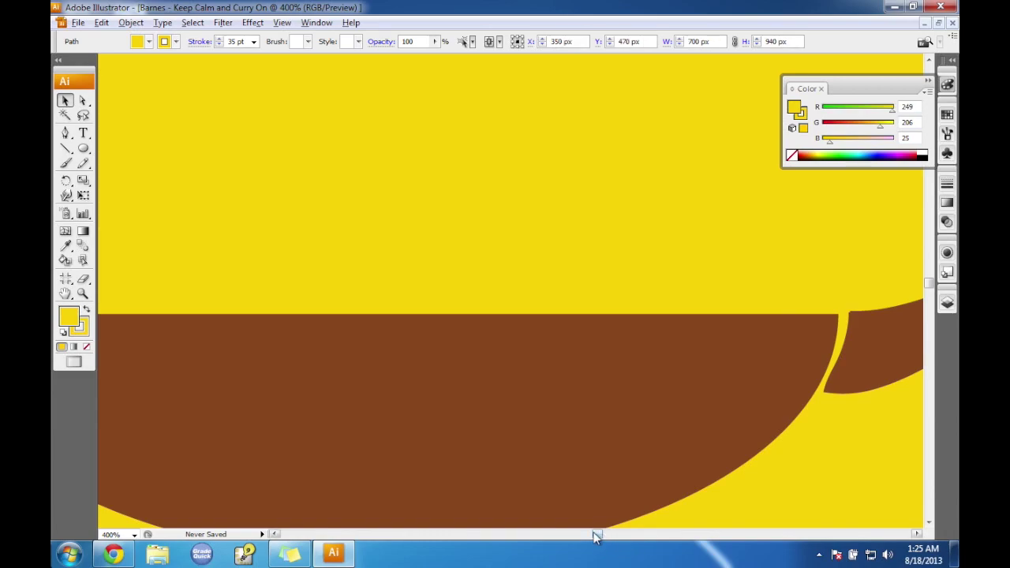
pyautogui.moveTo(596, 537)
pyautogui.mouseDown()
pyautogui.moveTo(581, 537)
pyautogui.moveTo(595, 537)
pyautogui.mouseUp()
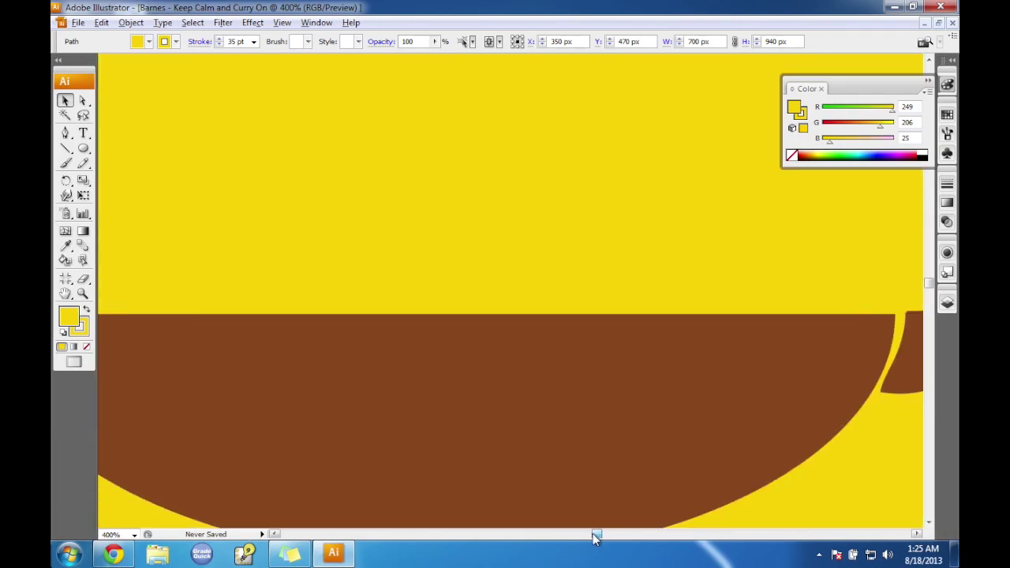
pyautogui.click(134, 535)
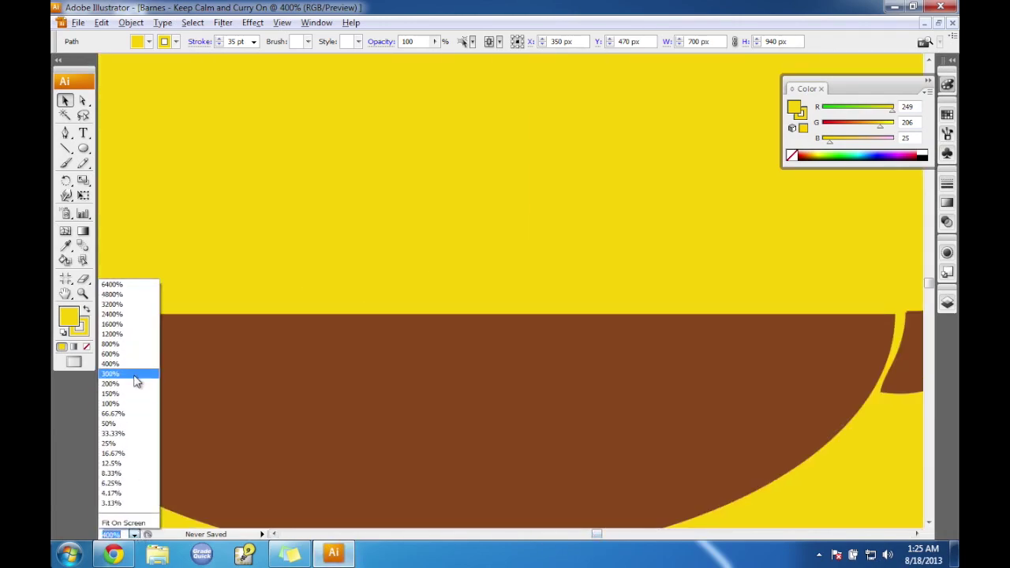
pyautogui.click(116, 413)
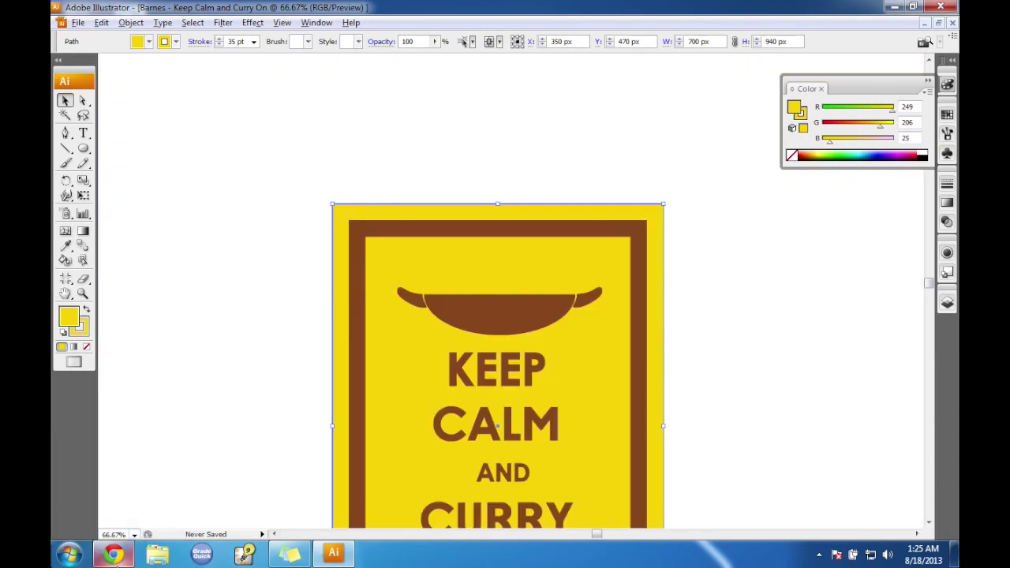
# Switch to the PDF tutorial in the browser and read Steps Six to Eight on adding and blending the circles.
pyautogui.click(113, 555)
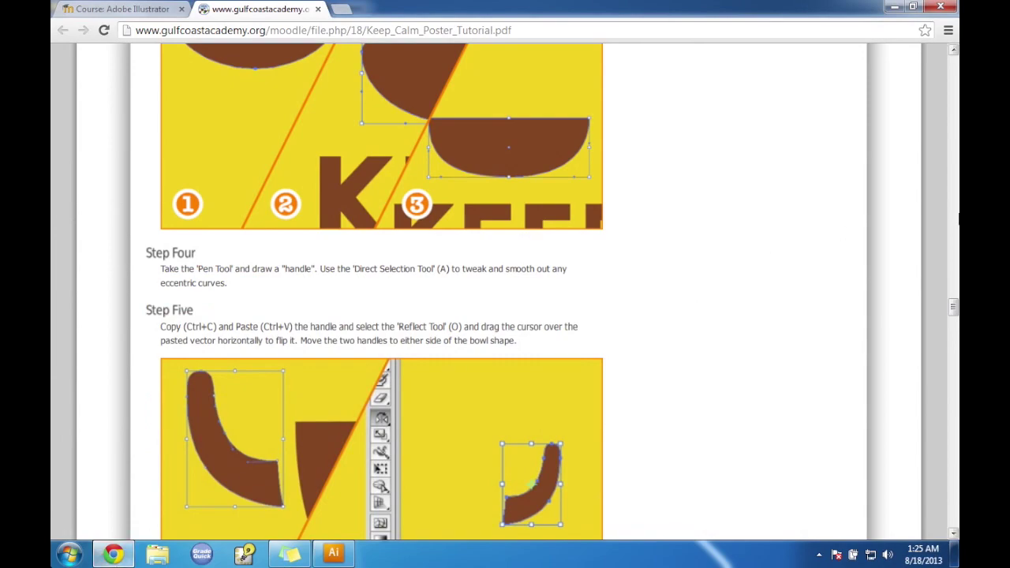
pyautogui.moveTo(954, 309); pyautogui.dragTo(953, 314)
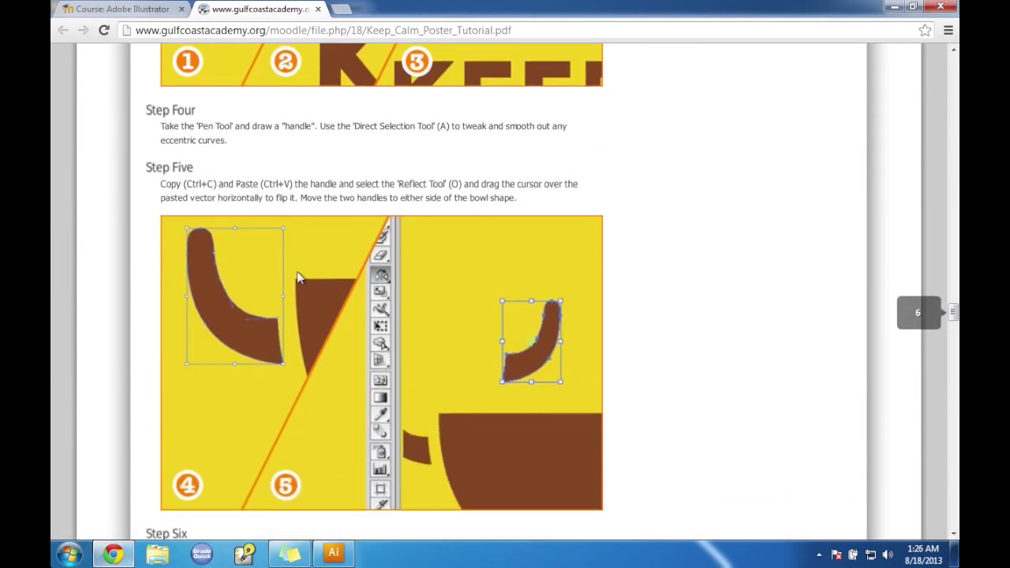
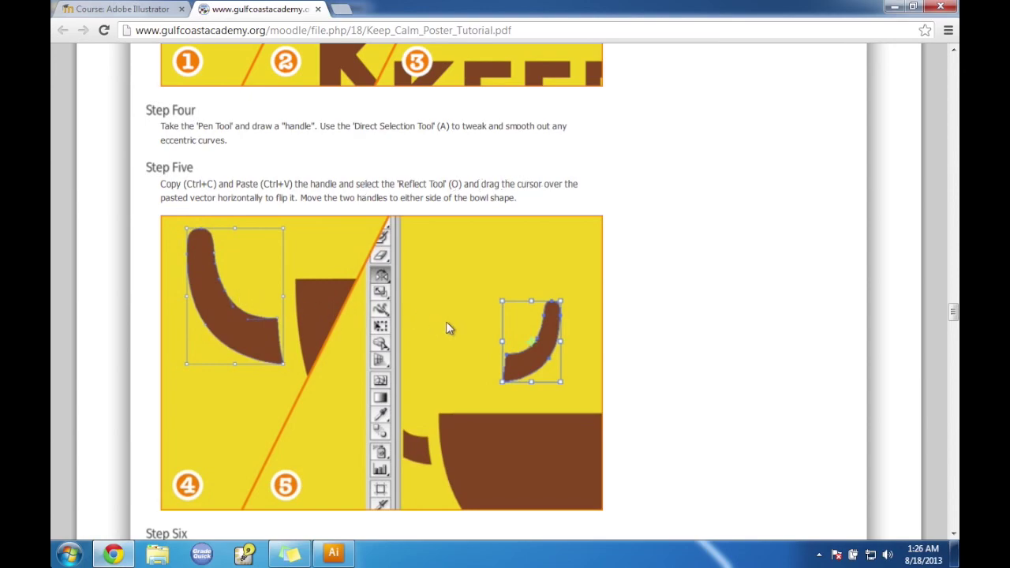
pyautogui.scroll(-3, 955, 330)
pyautogui.scroll(-1, 955, 324)
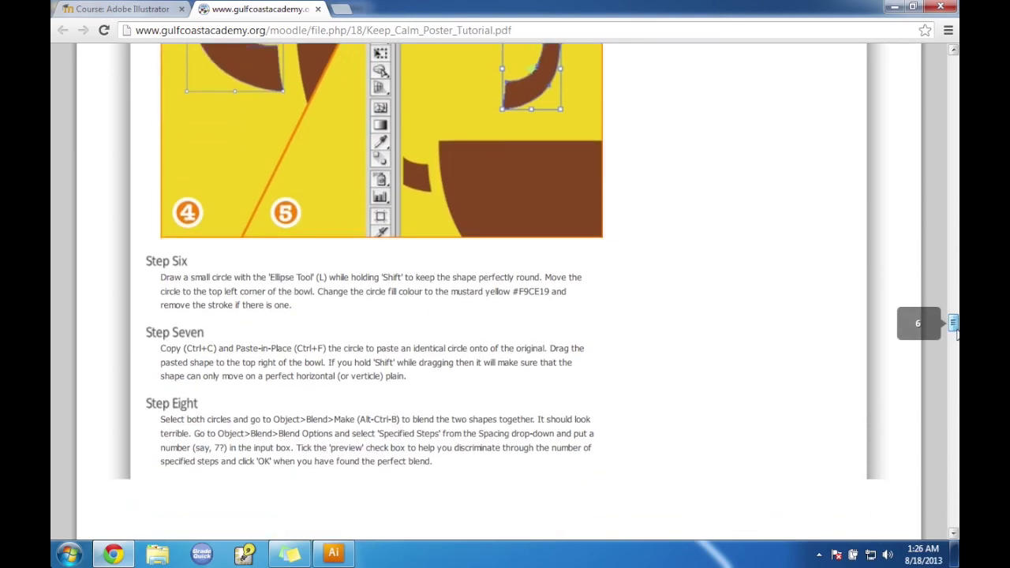
pyautogui.scroll(-2, 955, 330)
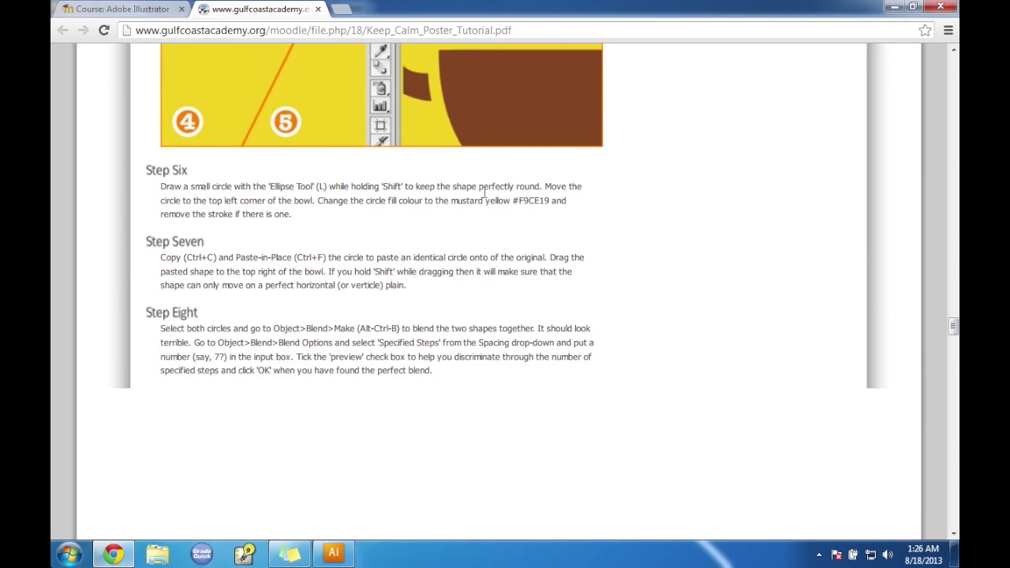
pyautogui.click(895, 7)
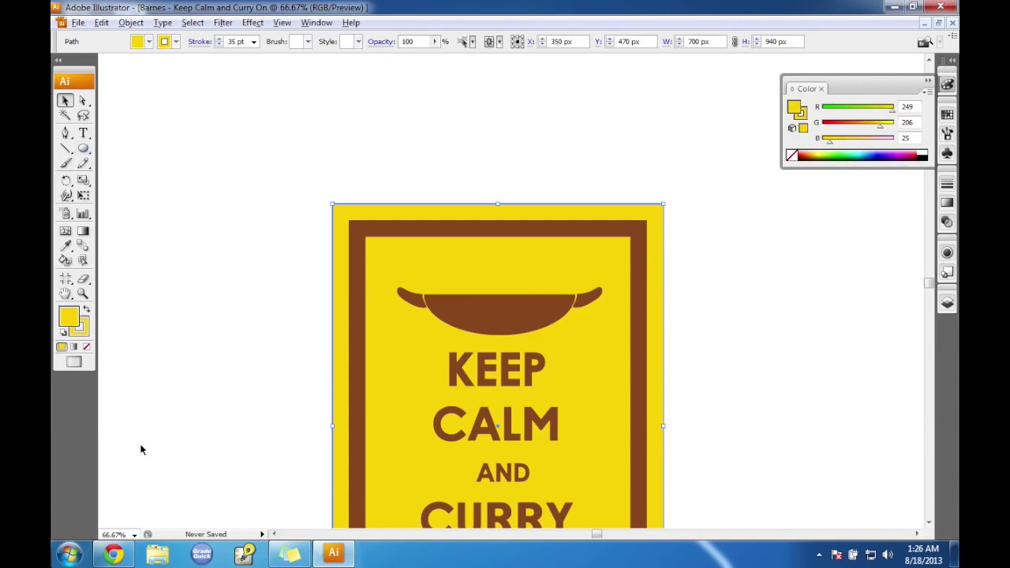
# Draw a small circle about 22.25 px in diameter with the Ellipse tool inside the bowl's upper left corner.
pyautogui.click(134, 534)
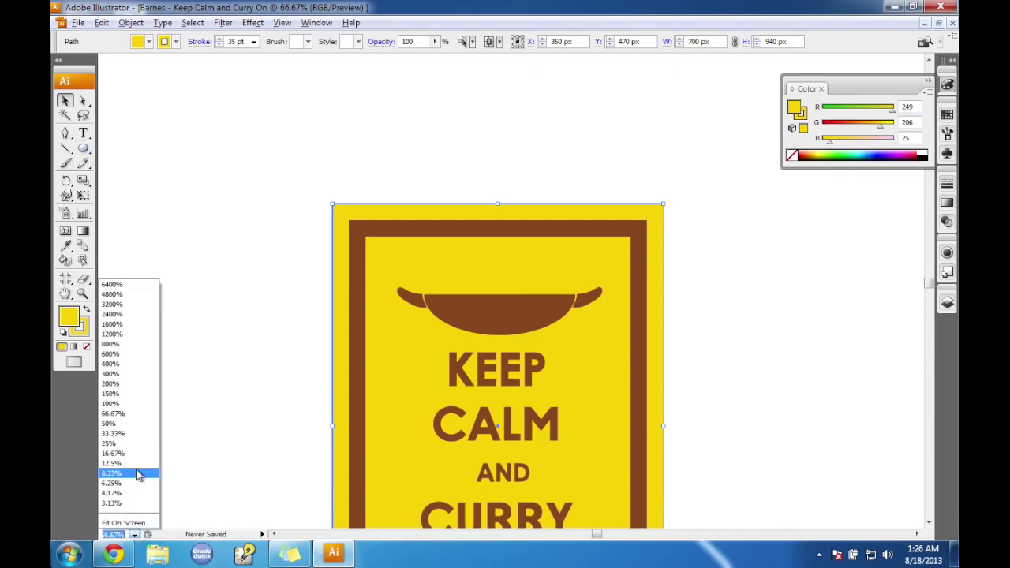
pyautogui.click(110, 364)
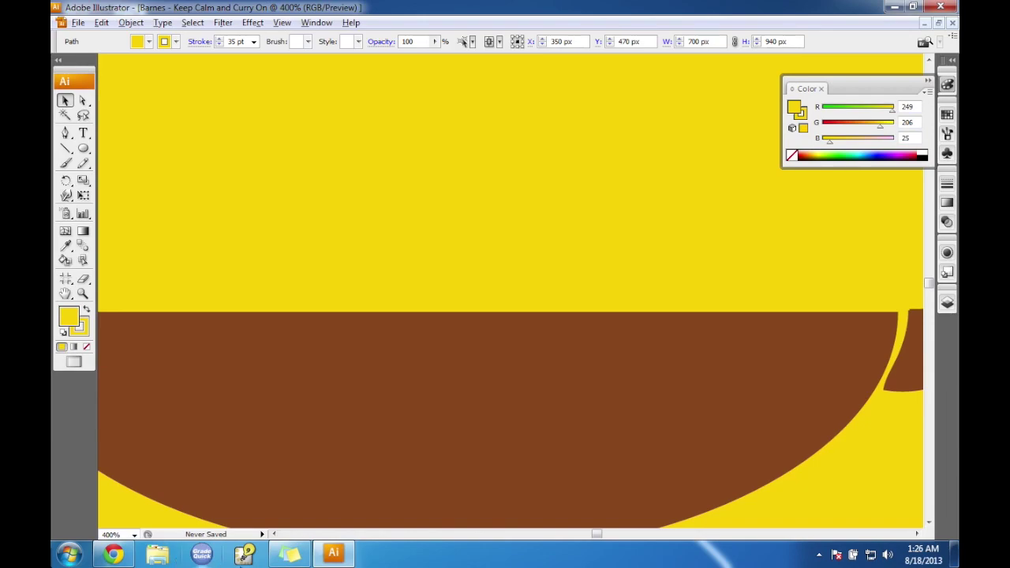
pyautogui.moveTo(597, 535); pyautogui.dragTo(593, 534)
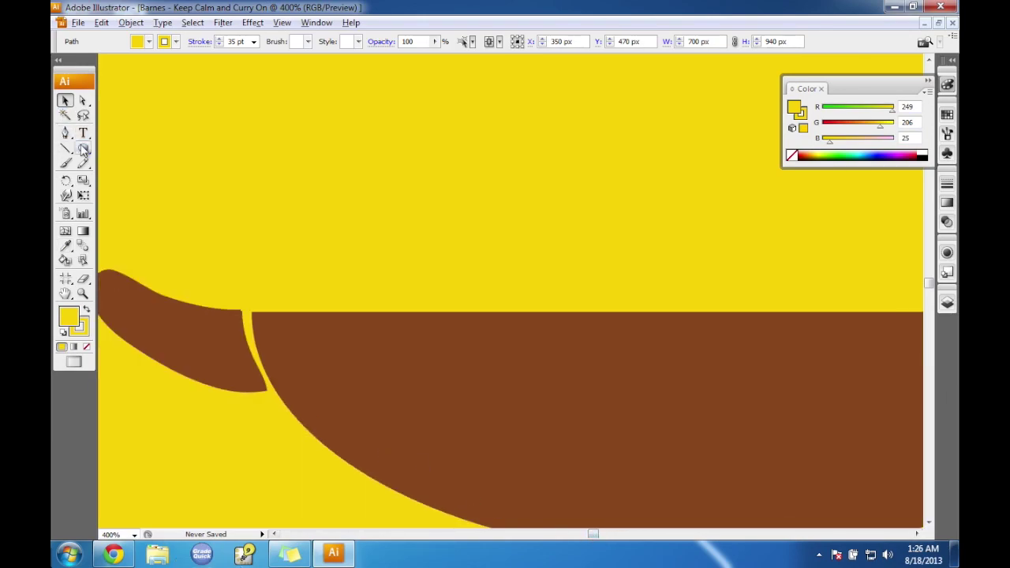
pyautogui.click(83, 149)
pyautogui.click(83, 149)
pyautogui.moveTo(258, 318)
pyautogui.mouseDown()
pyautogui.moveTo(355, 360)
pyautogui.moveTo(357, 404)
pyautogui.moveTo(313, 258)
pyautogui.moveTo(237, 254)
pyautogui.moveTo(254, 329)
pyautogui.moveTo(283, 213)
pyautogui.moveTo(167, 184)
pyautogui.moveTo(237, 156)
pyautogui.mouseUp()
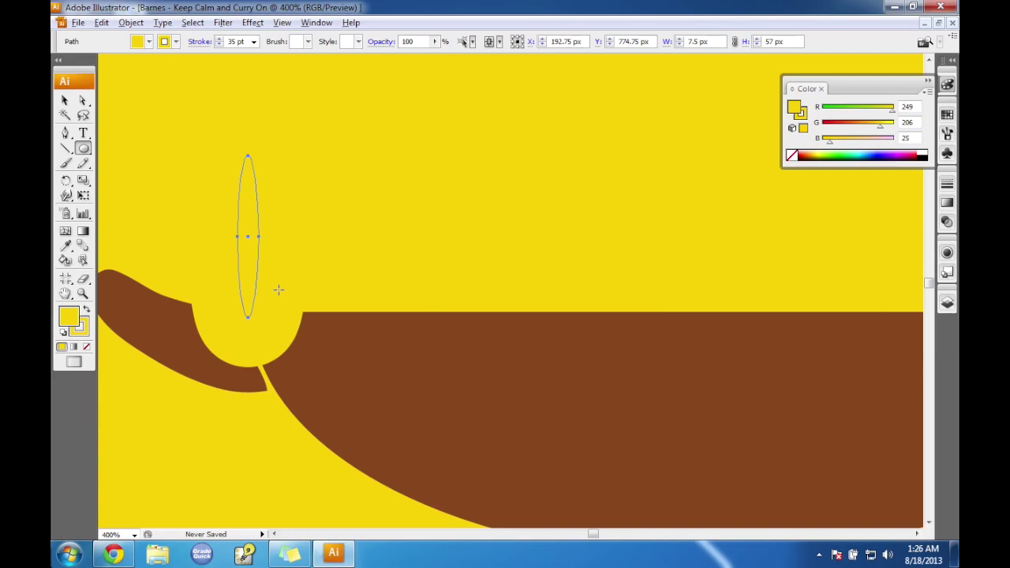
pyautogui.hotkey('ctrl', 'z')
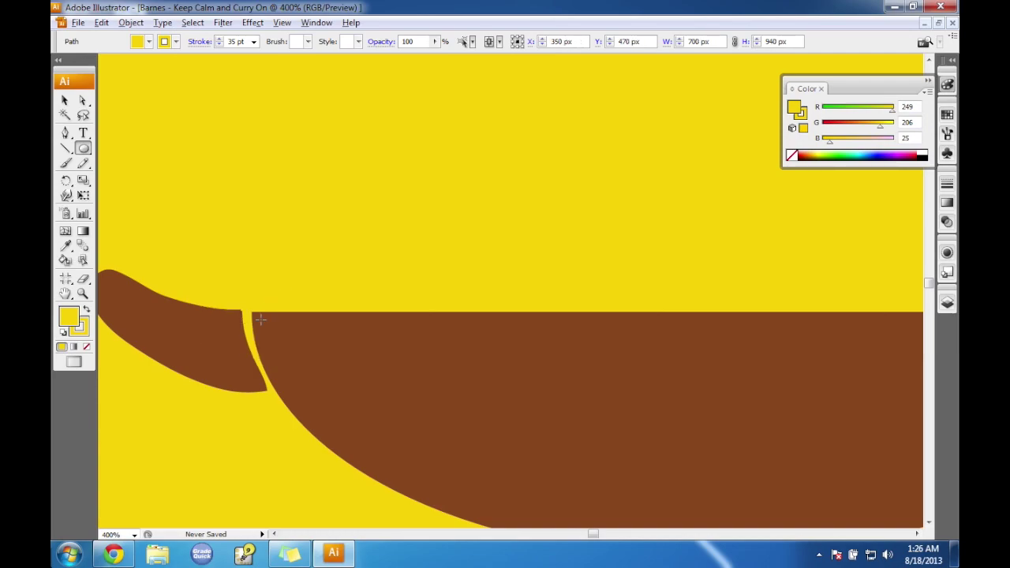
pyautogui.moveTo(261, 319); pyautogui.dragTo(323, 349)
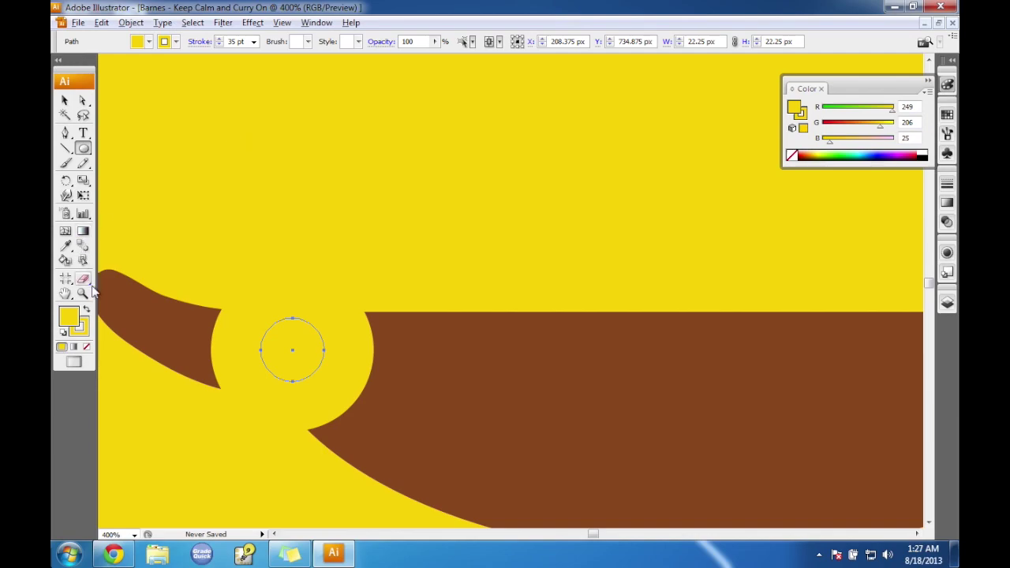
# Remove the stroke from the small yellow circle.
pyautogui.click(85, 335)
pyautogui.doubleClick(70, 319)
pyautogui.click(638, 214)
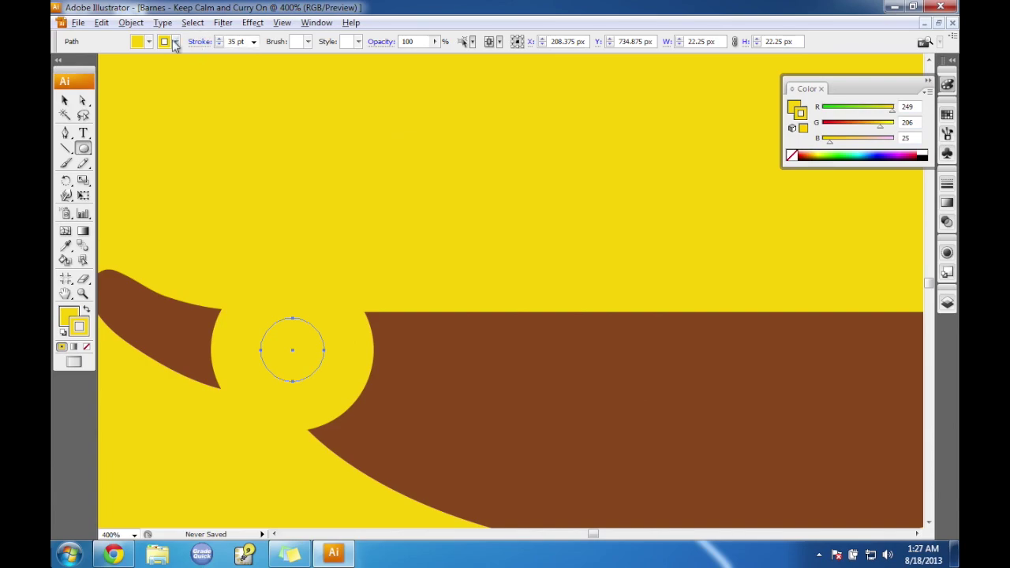
pyautogui.click(176, 41)
pyautogui.click(56, 59)
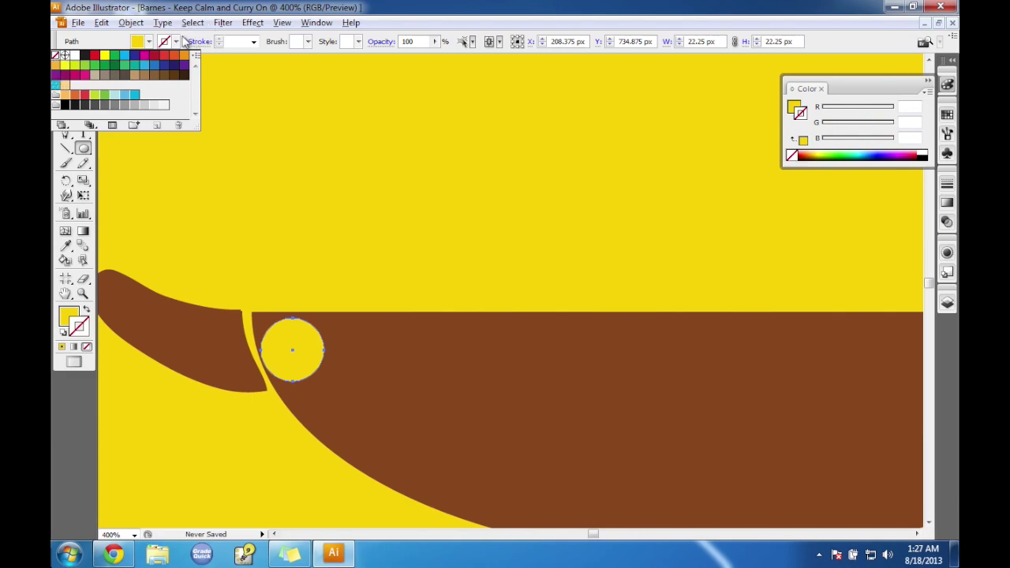
pyautogui.click(178, 40)
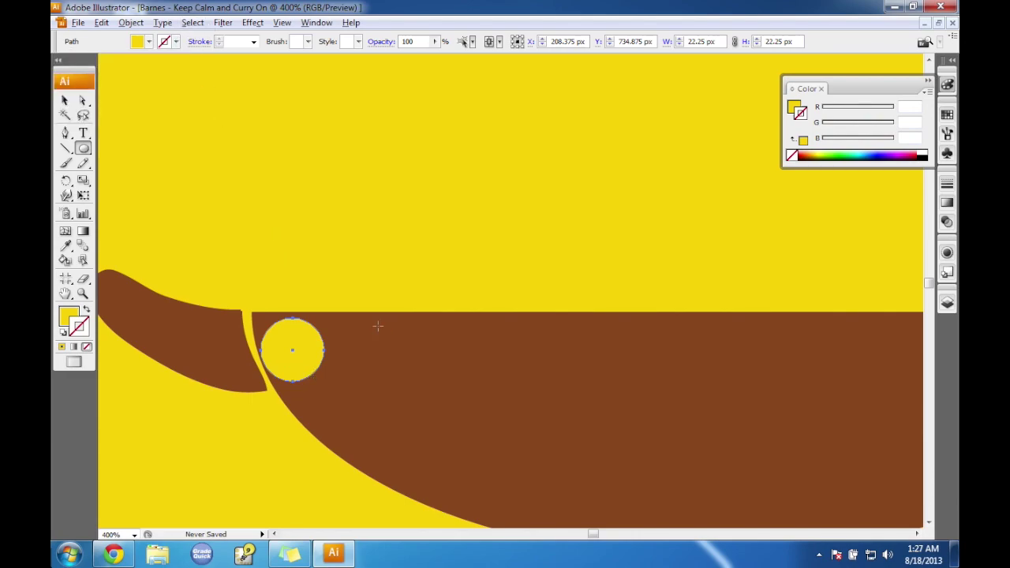
# Check Step Seven of the browser tutorial and nudge the small circle closer to the bowl's rim, at about X 208.6 px, Y 735.9 px.
pyautogui.click(114, 555)
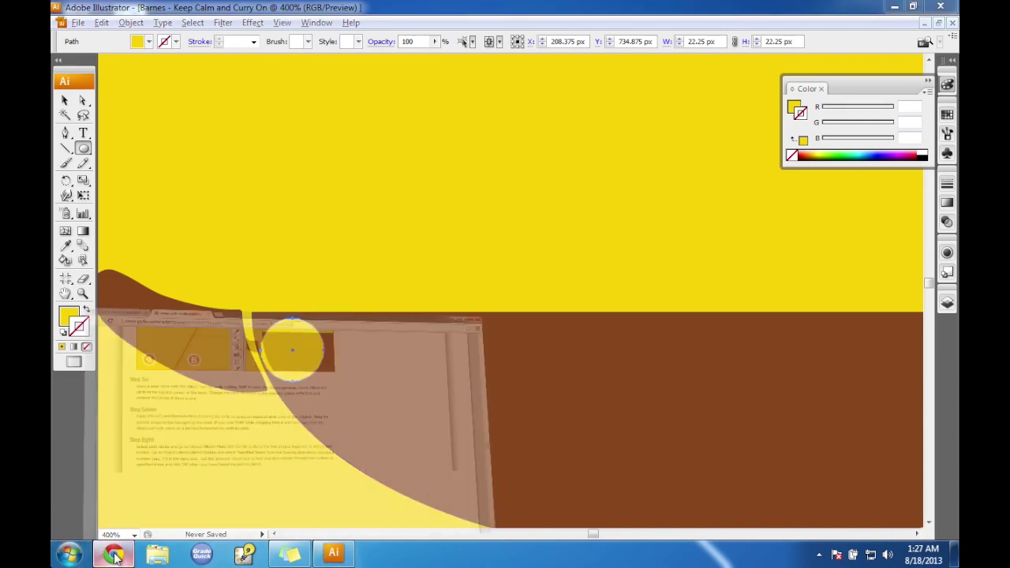
pyautogui.moveTo(954, 323)
pyautogui.mouseDown()
pyautogui.moveTo(954, 338)
pyautogui.moveTo(953, 323)
pyautogui.mouseUp()
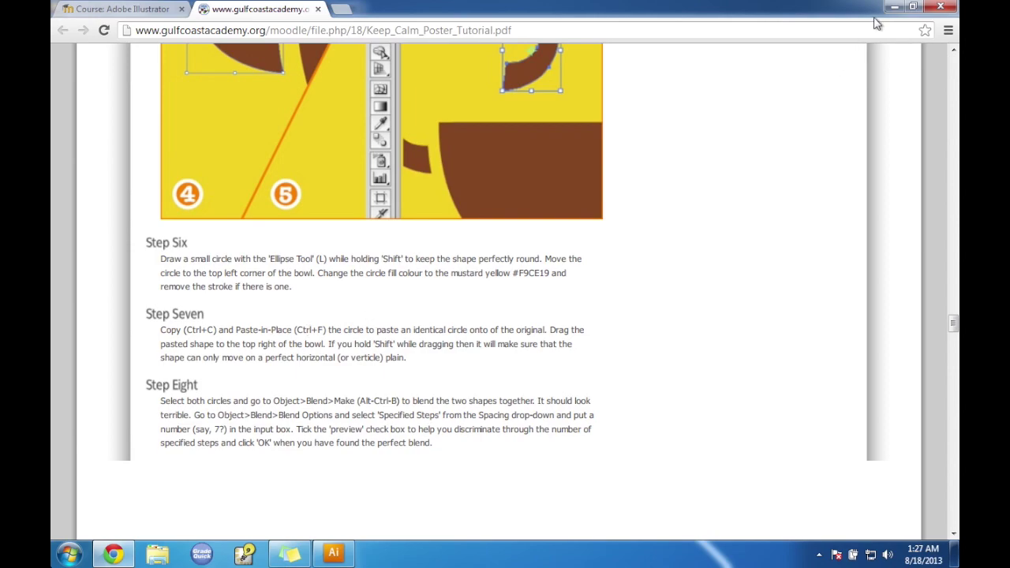
pyautogui.click(894, 7)
pyautogui.click(65, 100)
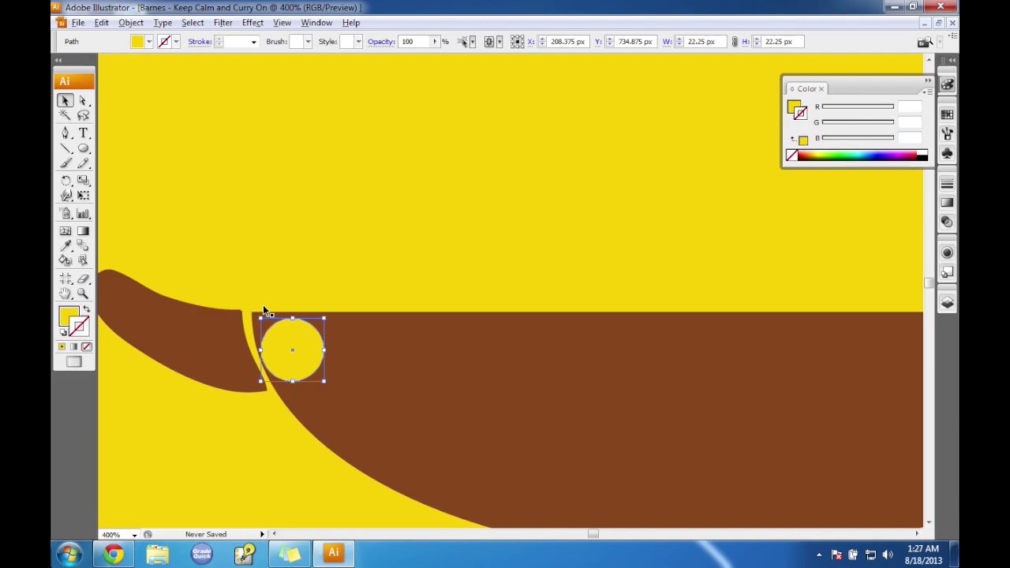
pyautogui.moveTo(289, 342); pyautogui.dragTo(290, 340)
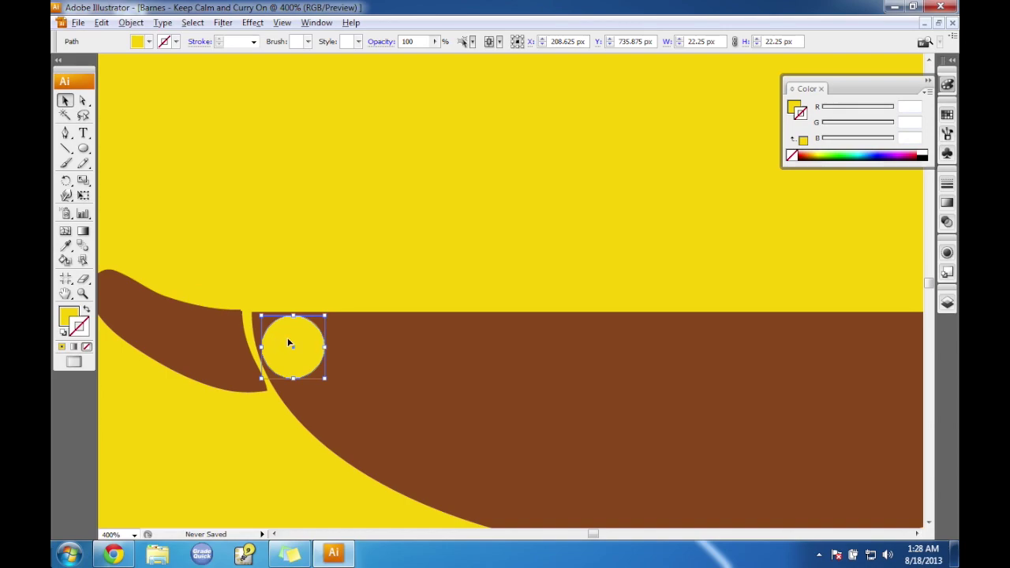
pyautogui.click(100, 557)
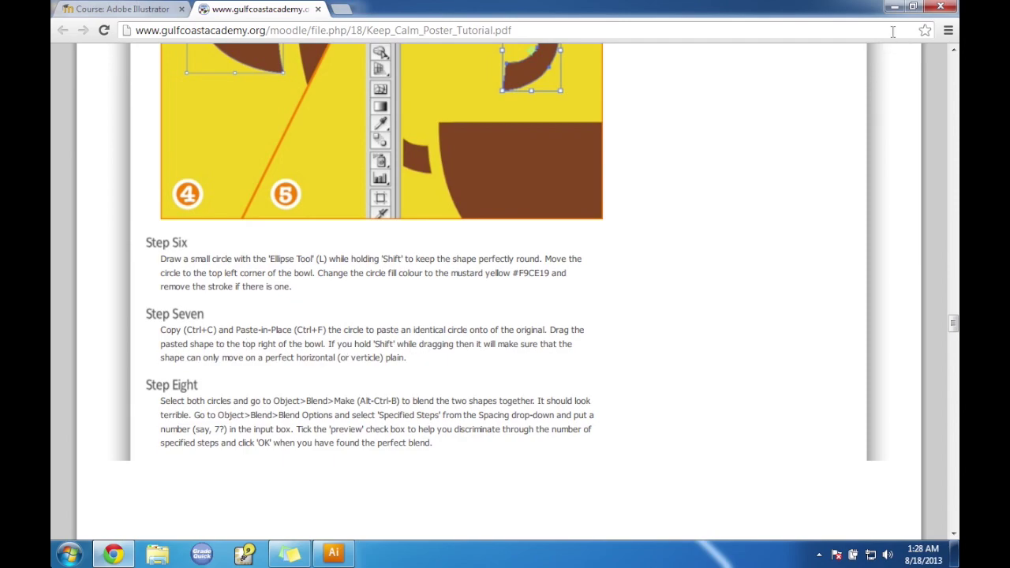
pyautogui.click(894, 7)
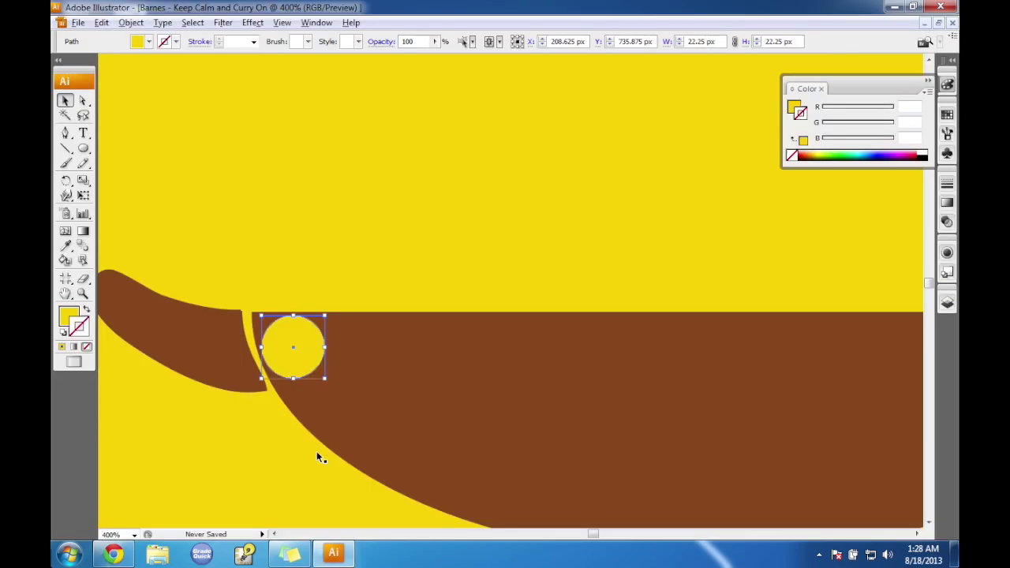
# Try to place the yellow circle at the bowl's upper right corner, level with its original position.
pyautogui.click(135, 535)
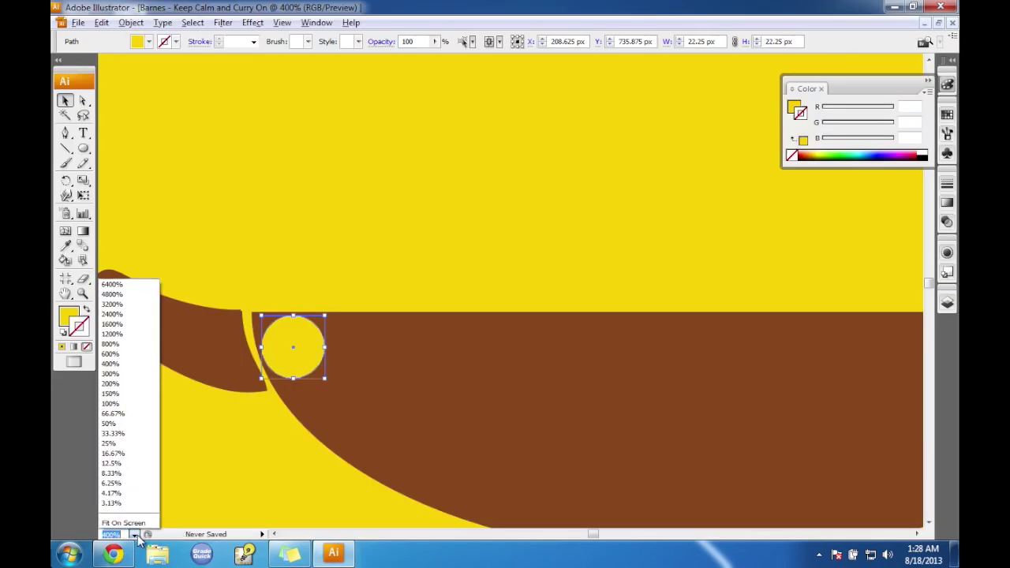
pyautogui.click(115, 405)
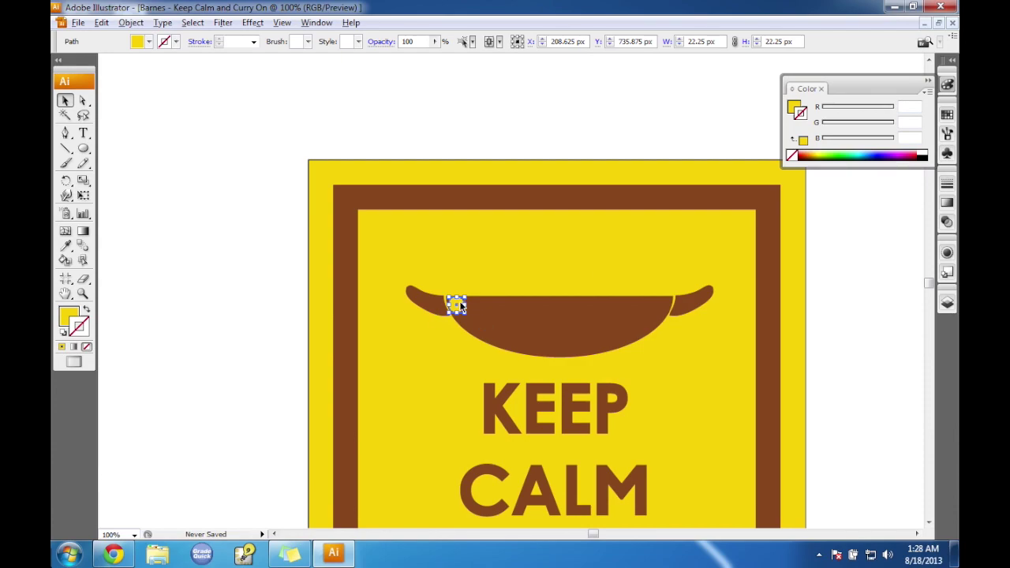
pyautogui.click(532, 305)
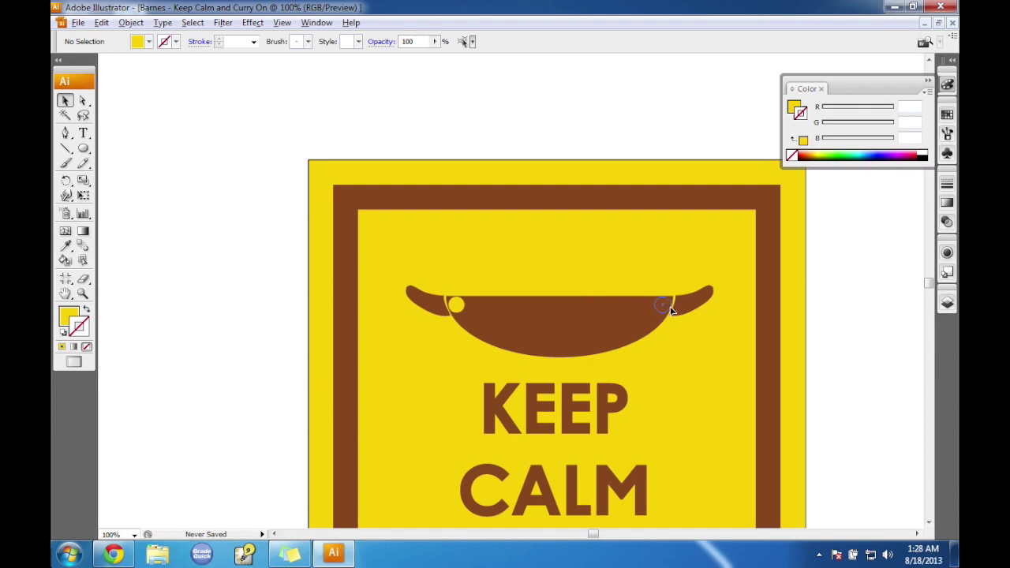
pyautogui.moveTo(671, 310); pyautogui.dragTo(669, 309)
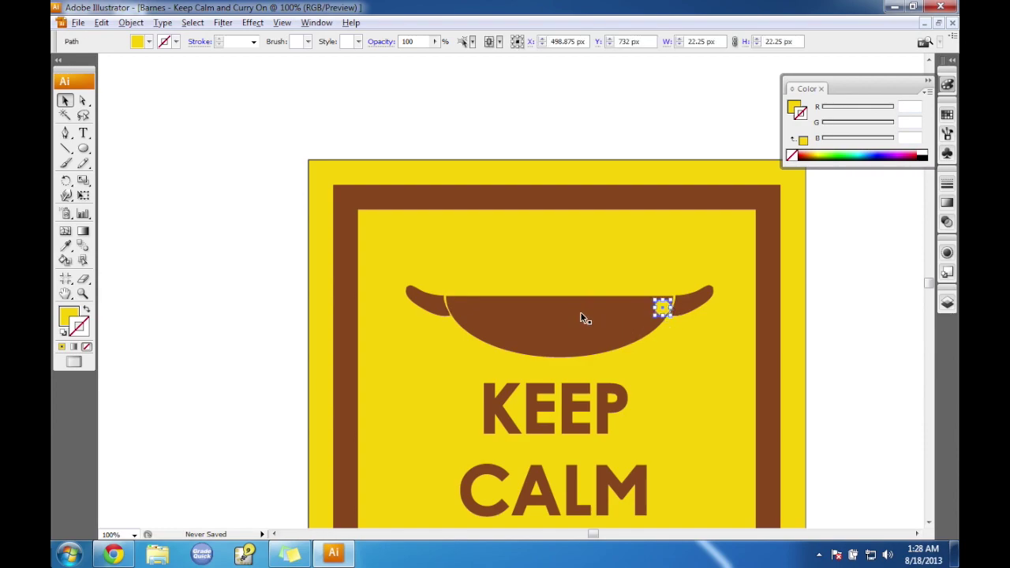
pyautogui.moveTo(652, 304); pyautogui.dragTo(459, 307)
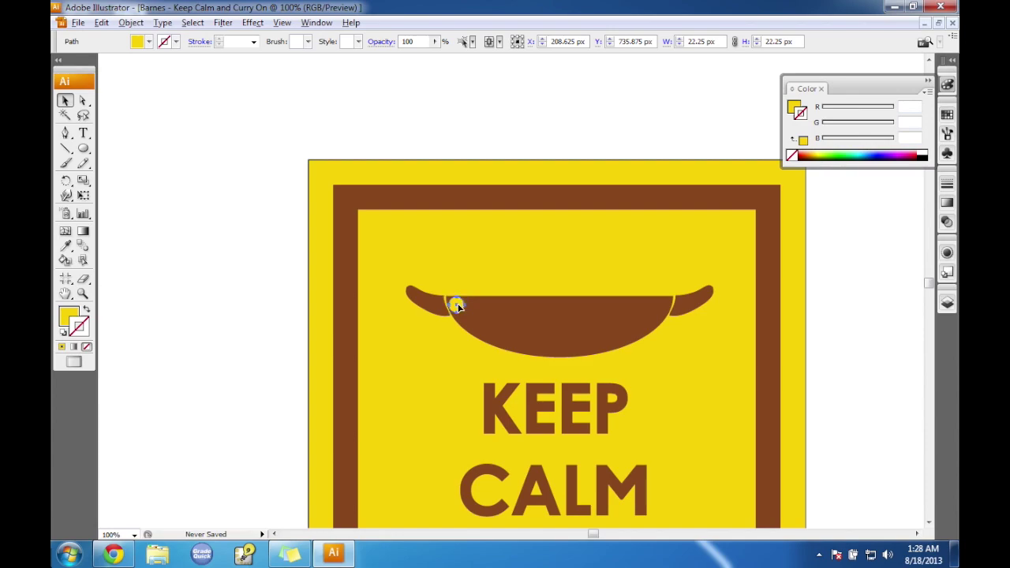
pyautogui.click(510, 289)
pyautogui.hotkey('ctrl', 'z')
pyautogui.moveTo(471, 311); pyautogui.dragTo(665, 311)
pyautogui.click(499, 296)
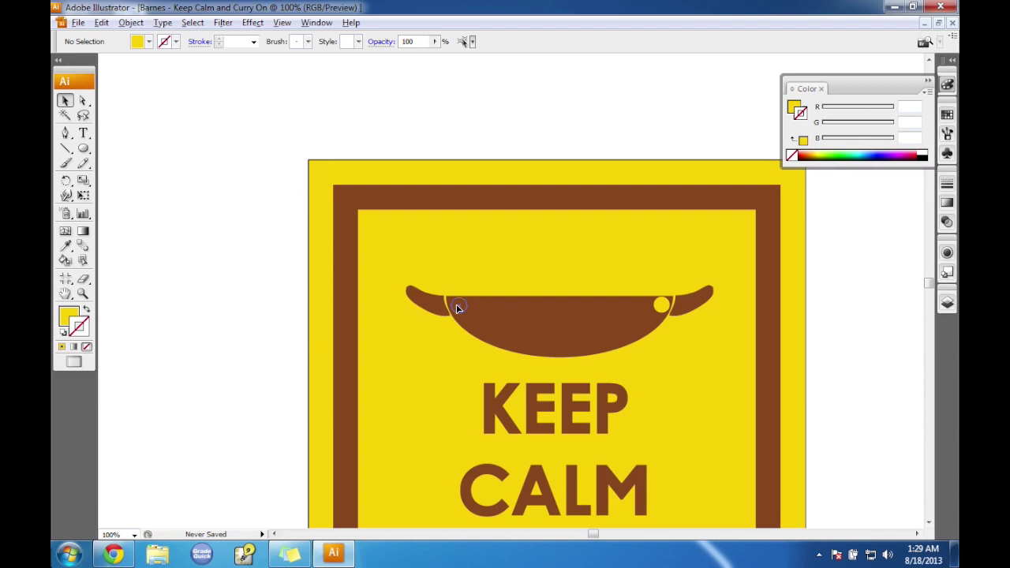
# Place the circle at the bowl's upper left corner, about X 212.6 px, Y 734.9 px, and paste a copy directly over it.
pyautogui.moveTo(458, 308); pyautogui.dragTo(461, 308)
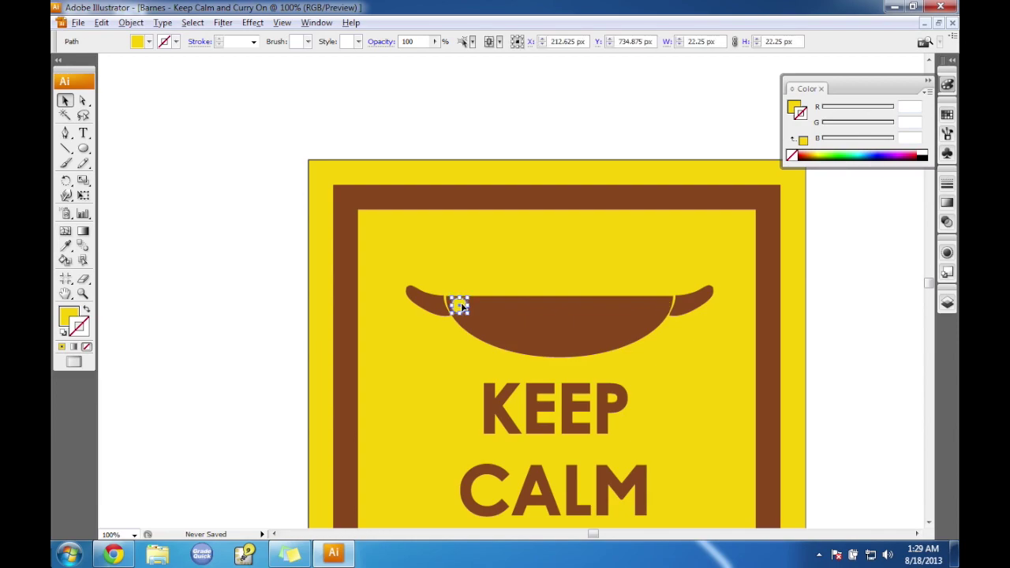
pyautogui.hotkey('ctrl', 'c')
pyautogui.hotkey('ctrl', 'v')
pyautogui.moveTo(511, 290); pyautogui.dragTo(461, 306)
pyautogui.hotkey('ctrl', 'shift', 'a')
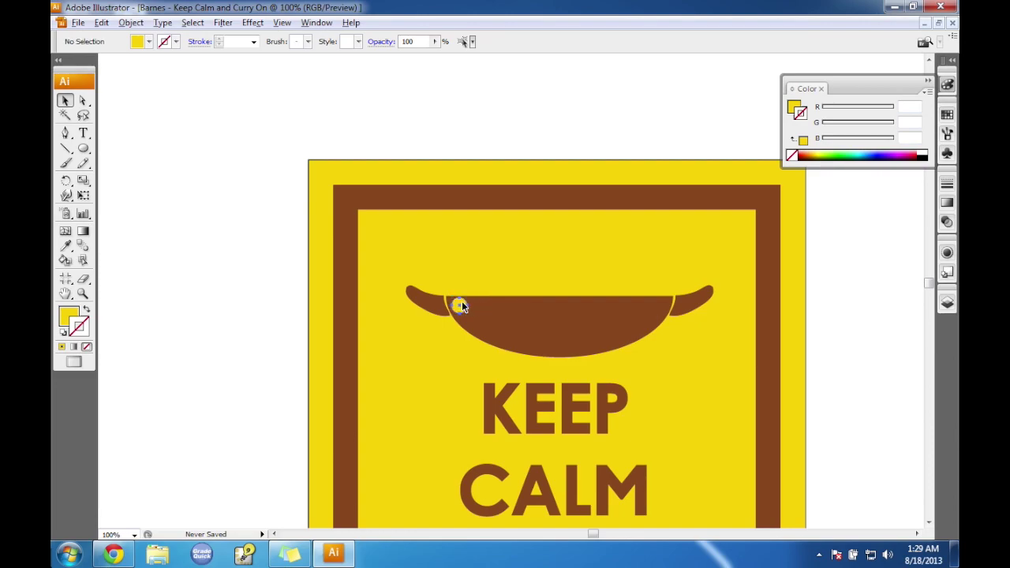
# Move the pasted circle to the bowl's upper right corner, at about X 497.6 px, Y 735.2 px.
pyautogui.click(665, 310)
pyautogui.click(542, 266)
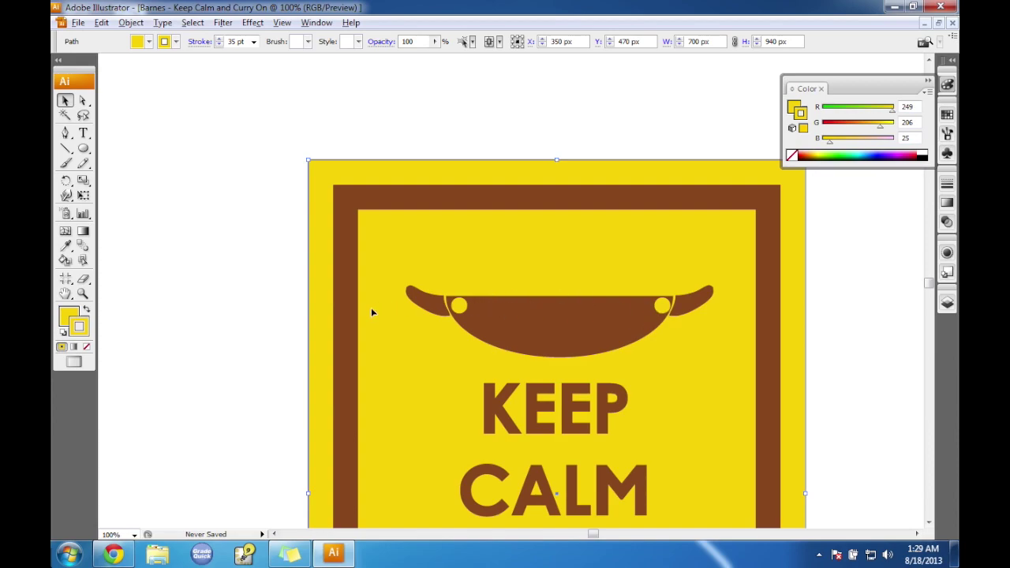
pyautogui.click(134, 534)
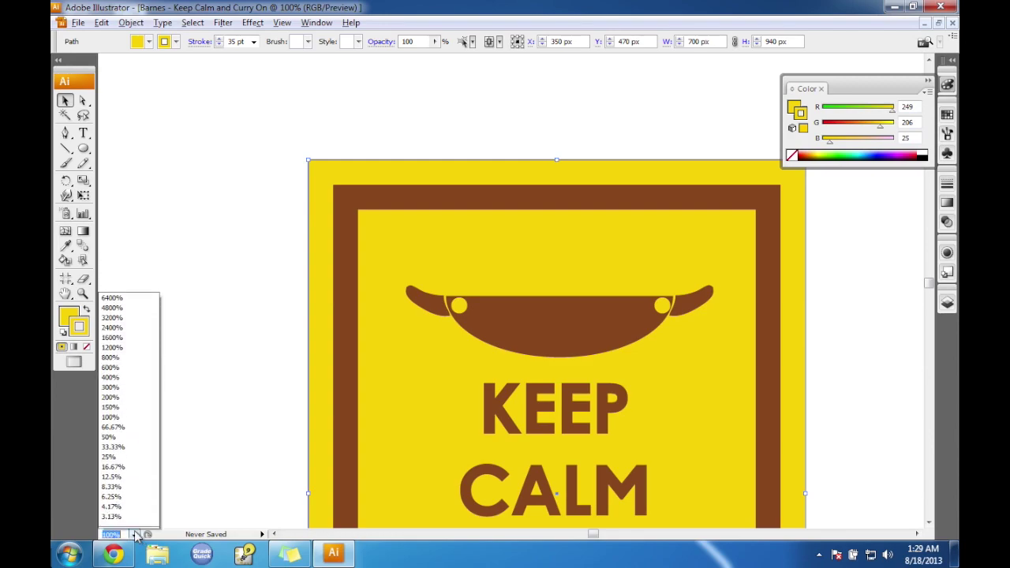
pyautogui.click(127, 374)
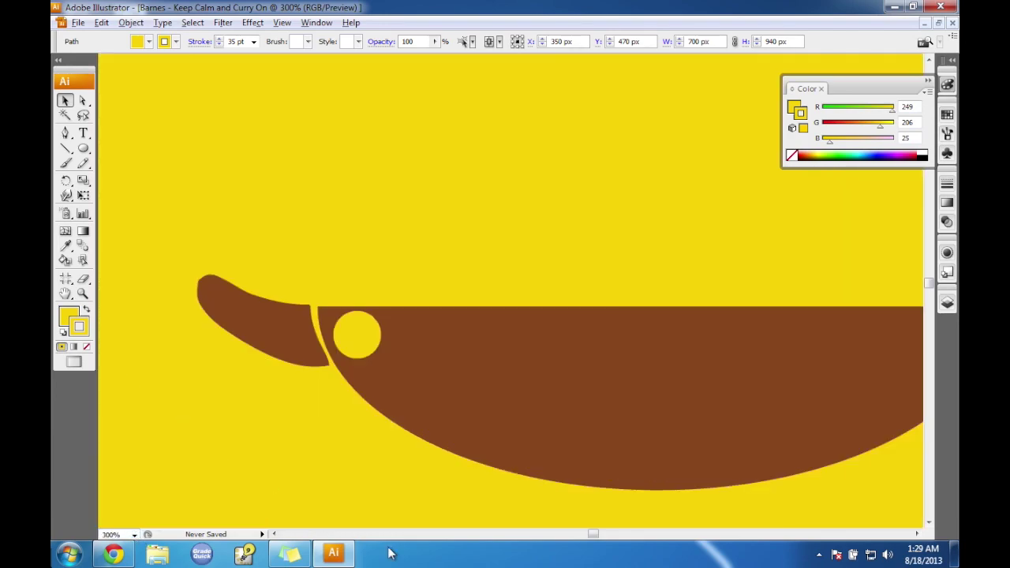
pyautogui.moveTo(592, 534); pyautogui.dragTo(598, 535)
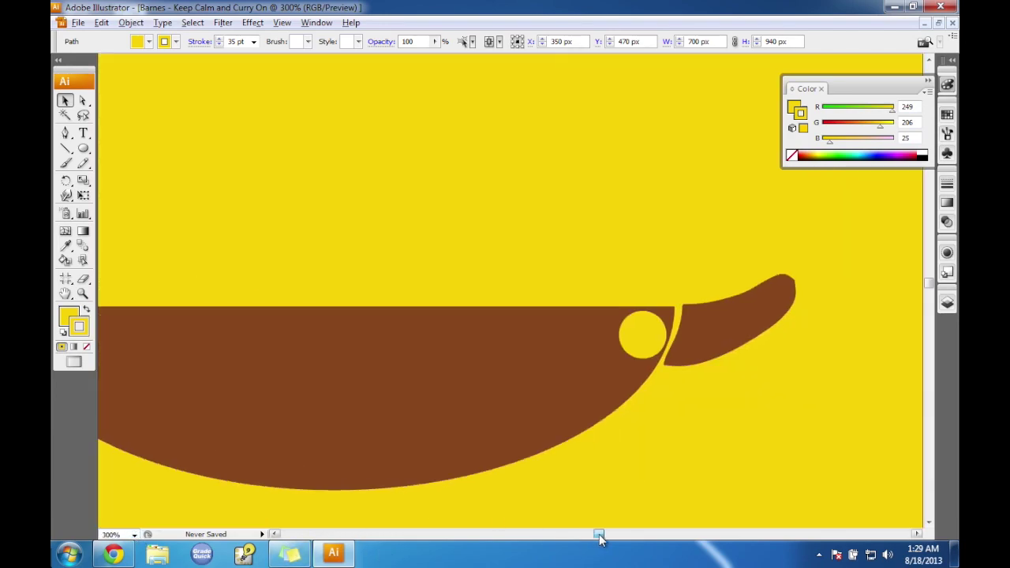
pyautogui.click(639, 337)
pyautogui.click(584, 283)
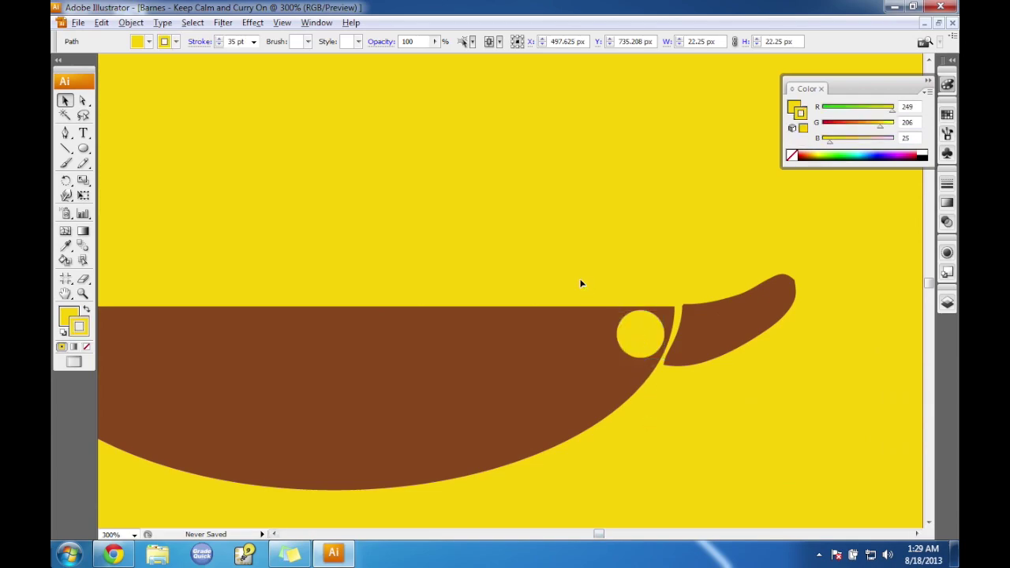
pyautogui.click(134, 535)
pyautogui.click(116, 404)
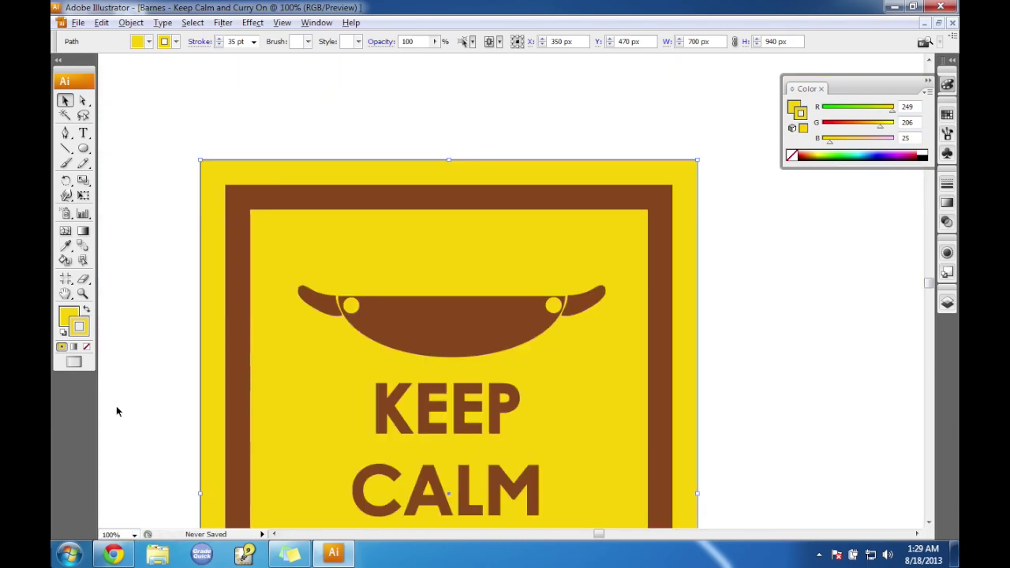
# Check Step Eight of the browser tutorial and make a blend between the two yellow circles on the bowl.
pyautogui.click(114, 554)
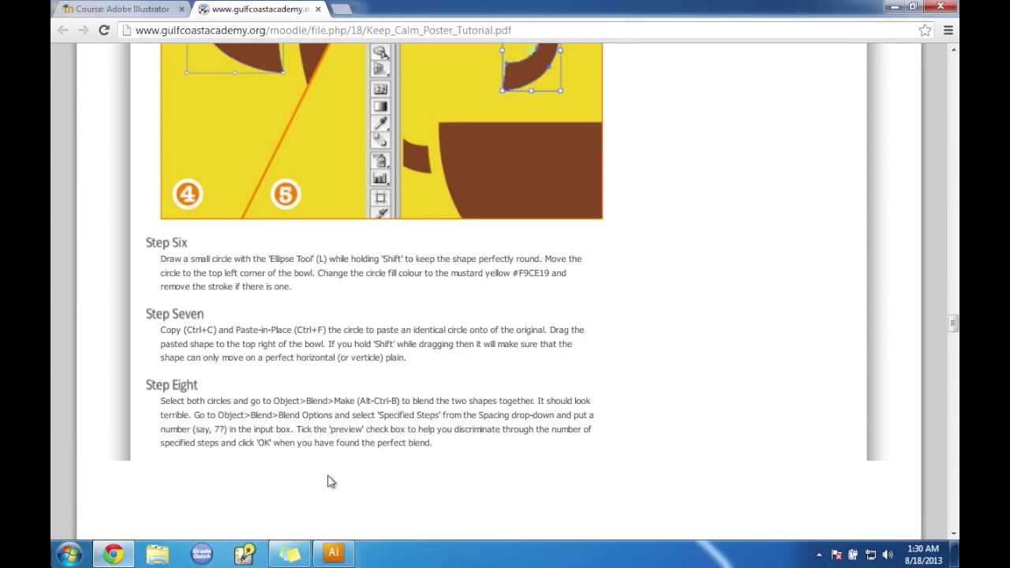
pyautogui.click(333, 553)
pyautogui.click(355, 304)
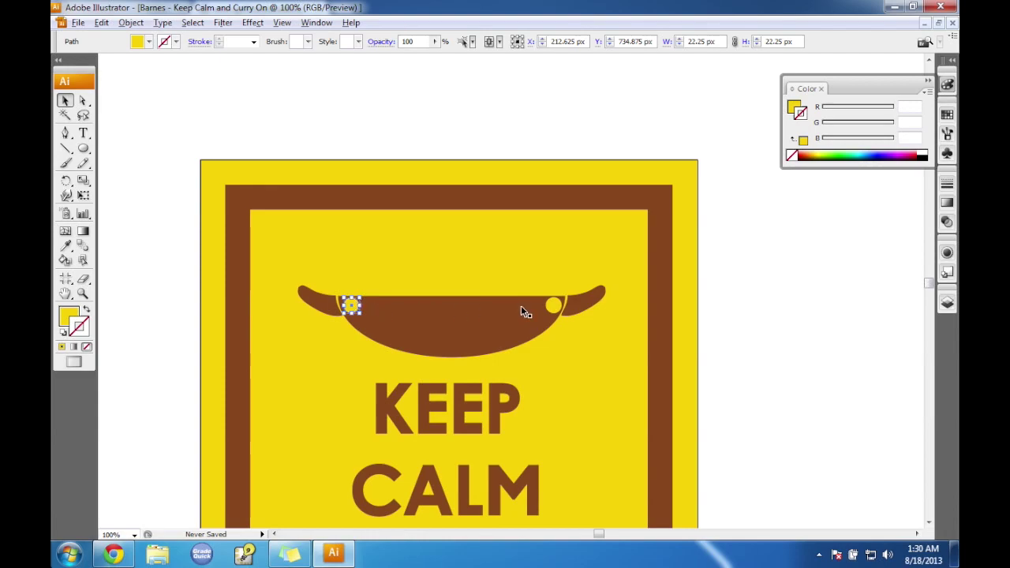
pyautogui.keyDown('shift'); pyautogui.click(556, 306); pyautogui.keyUp('shift')
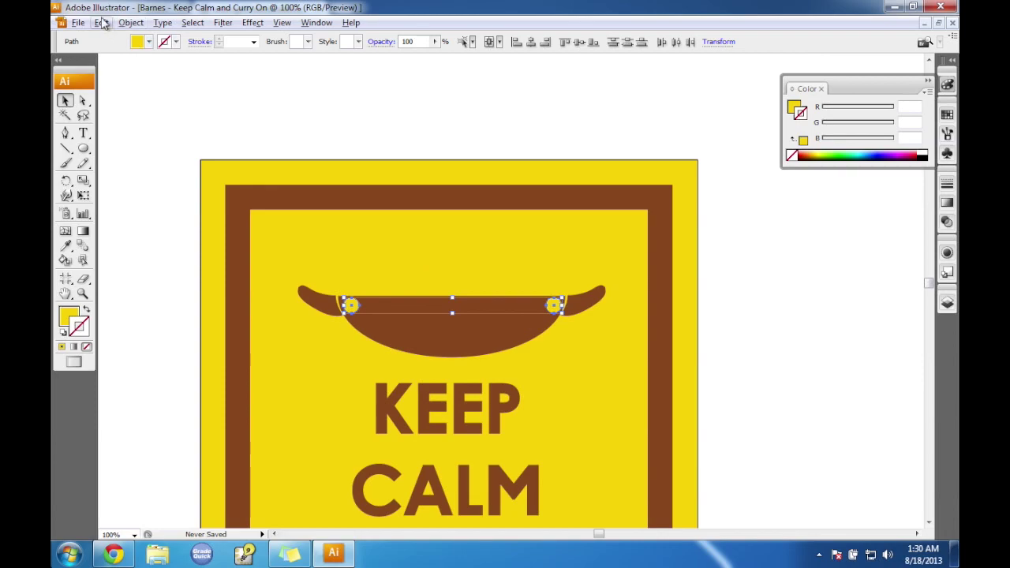
pyautogui.click(130, 23)
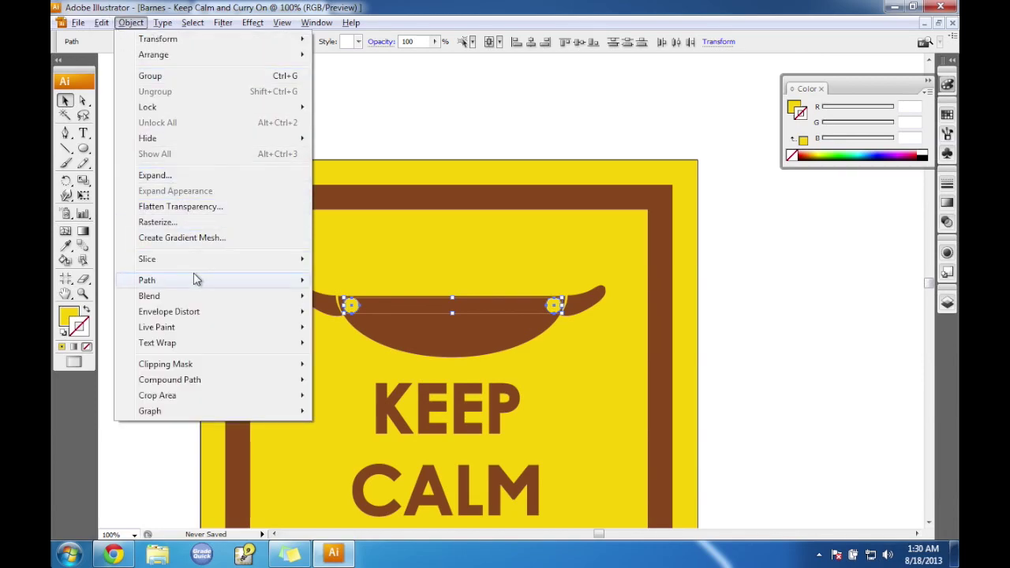
pyautogui.moveTo(291, 301)
pyautogui.click(323, 297)
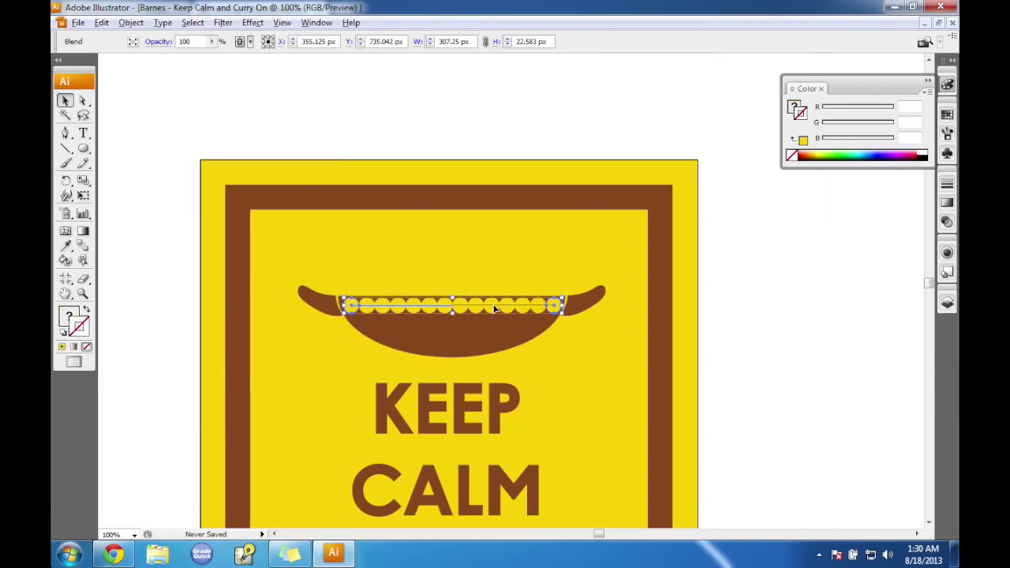
# Recheck Step Eight of the browser tutorial and set the circle blend's spacing to Specified Steps with a value of 7.
pyautogui.click(114, 554)
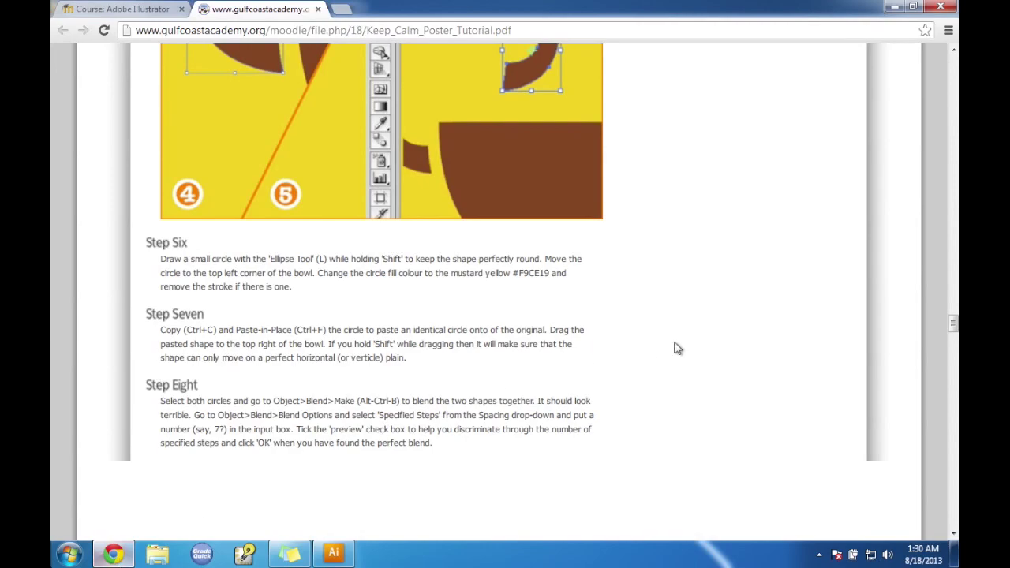
pyautogui.moveTo(953, 328)
pyautogui.mouseDown()
pyautogui.moveTo(954, 355)
pyautogui.moveTo(952, 313)
pyautogui.moveTo(943, 327)
pyautogui.mouseUp()
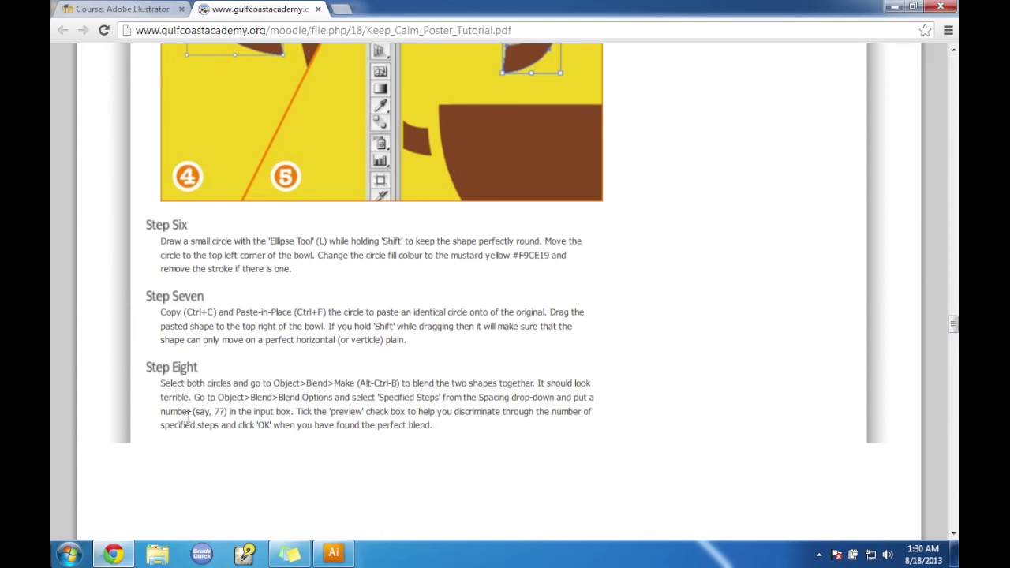
pyautogui.moveTo(189, 416); pyautogui.dragTo(228, 412)
pyautogui.click(284, 411)
pyautogui.click(889, 7)
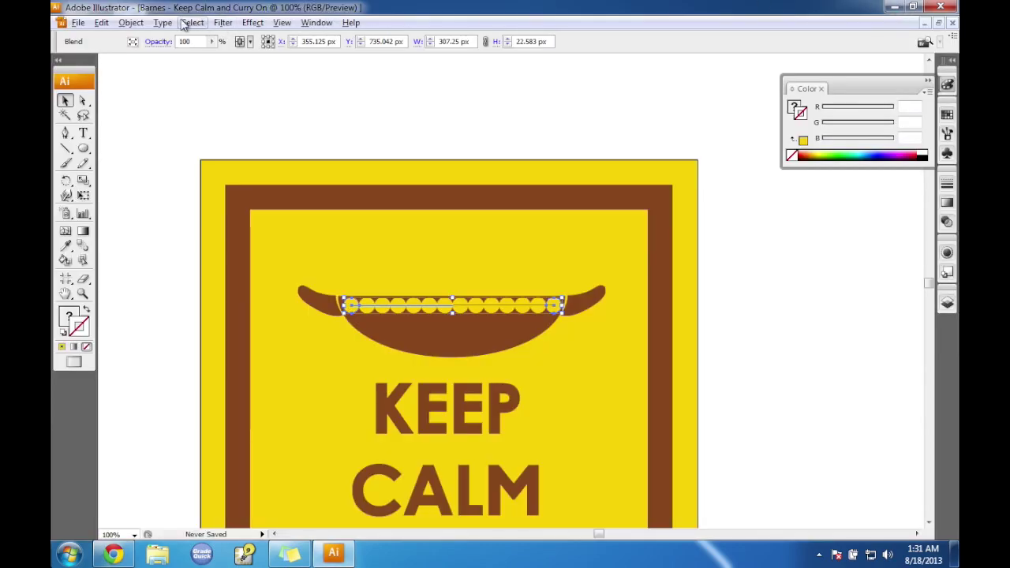
pyautogui.click(131, 23)
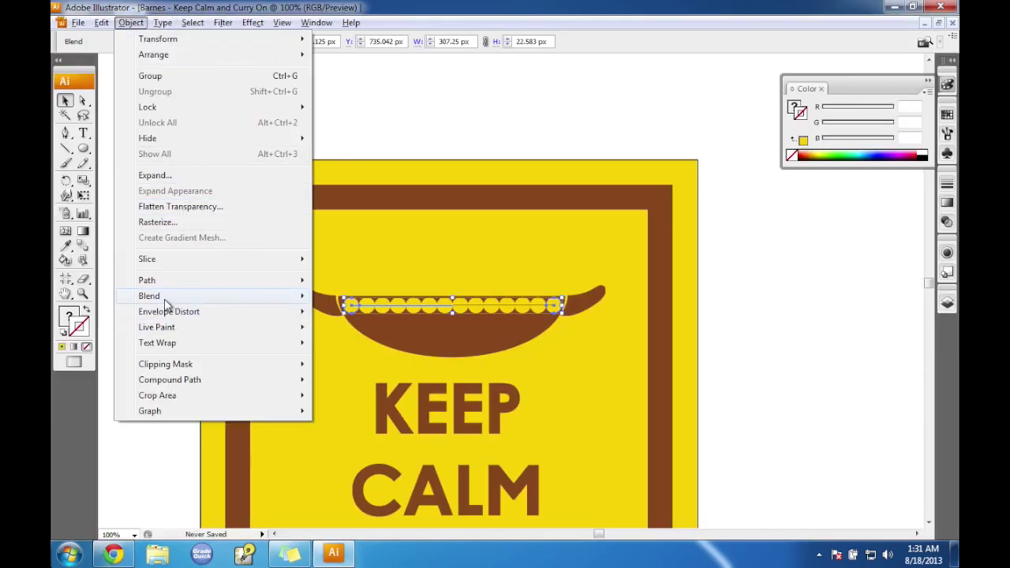
pyautogui.moveTo(164, 299)
pyautogui.click(363, 332)
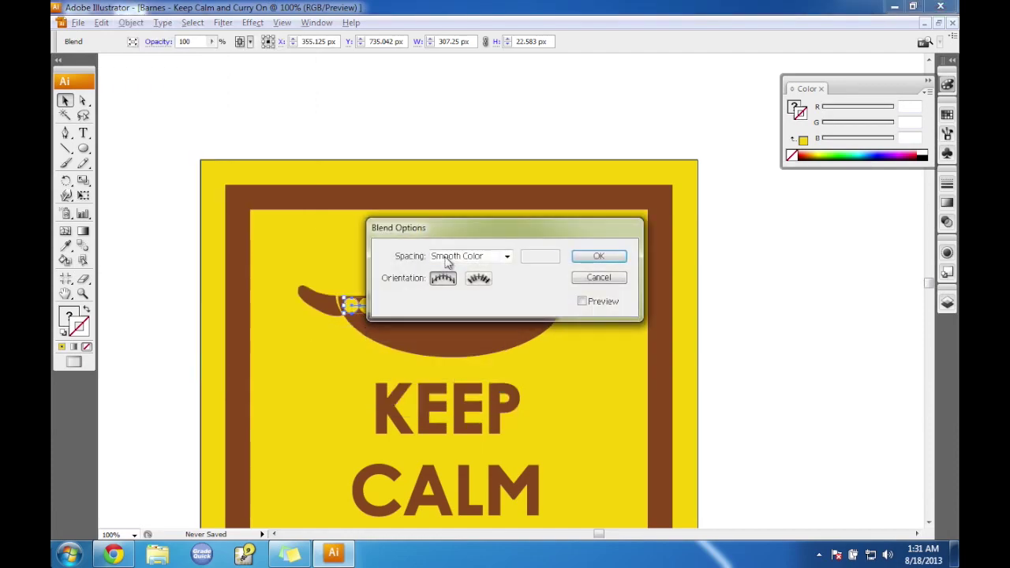
pyautogui.click(471, 255)
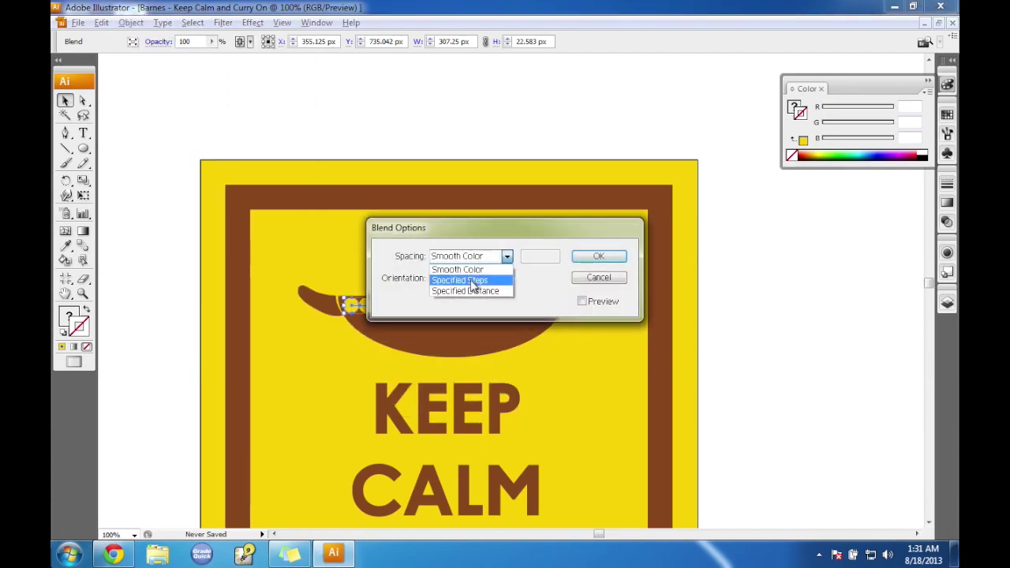
pyautogui.click(459, 280)
pyautogui.write('7')
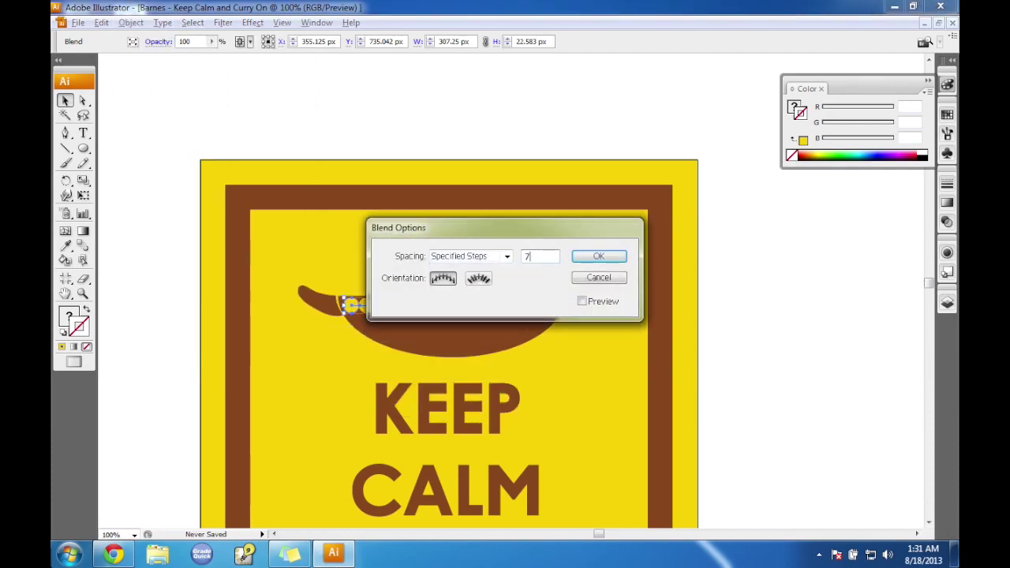
pyautogui.click(599, 255)
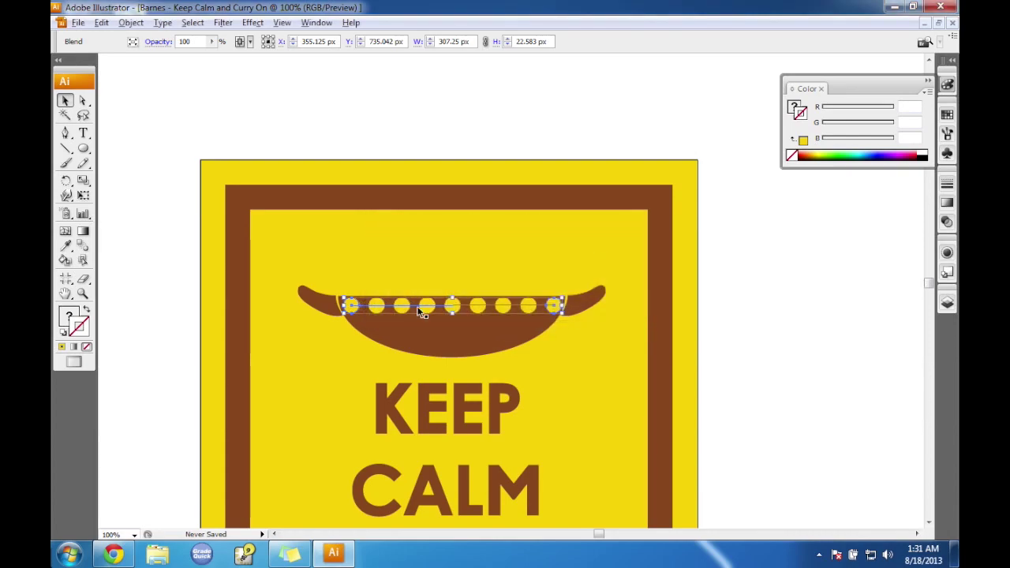
# Read the rest of Step Eight and the three parts of "Step Three: The Steam" in the browser tutorial.
pyautogui.click(117, 555)
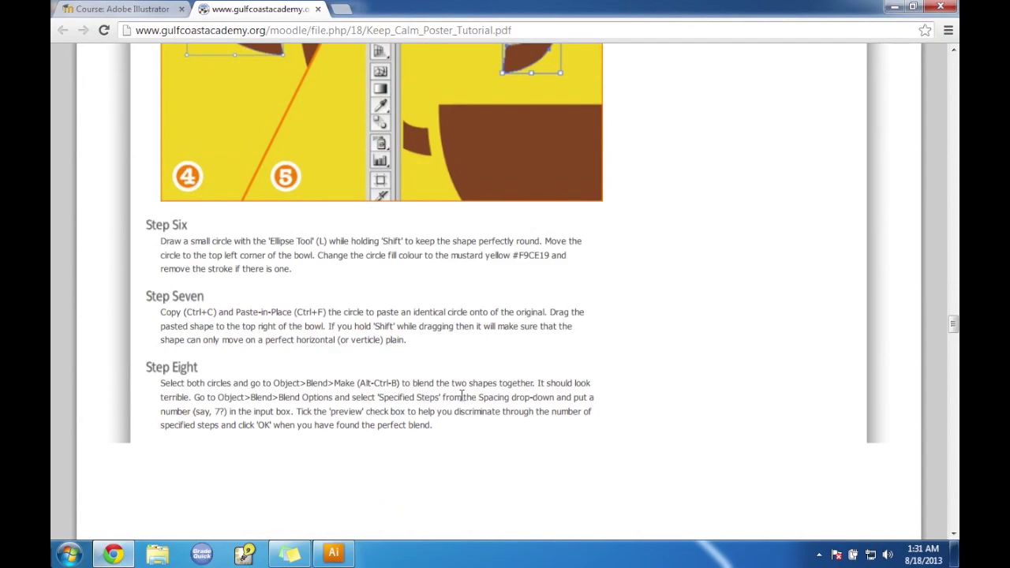
pyautogui.scroll(-2, 463, 400)
pyautogui.scroll(-2, 464, 402)
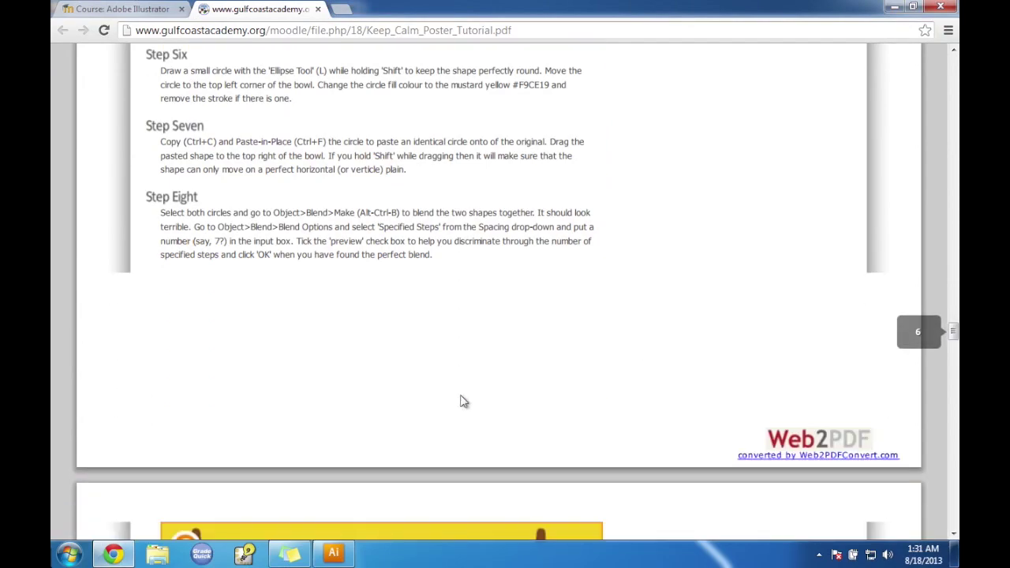
pyautogui.moveTo(337, 248); pyautogui.dragTo(433, 257)
pyautogui.click(432, 256)
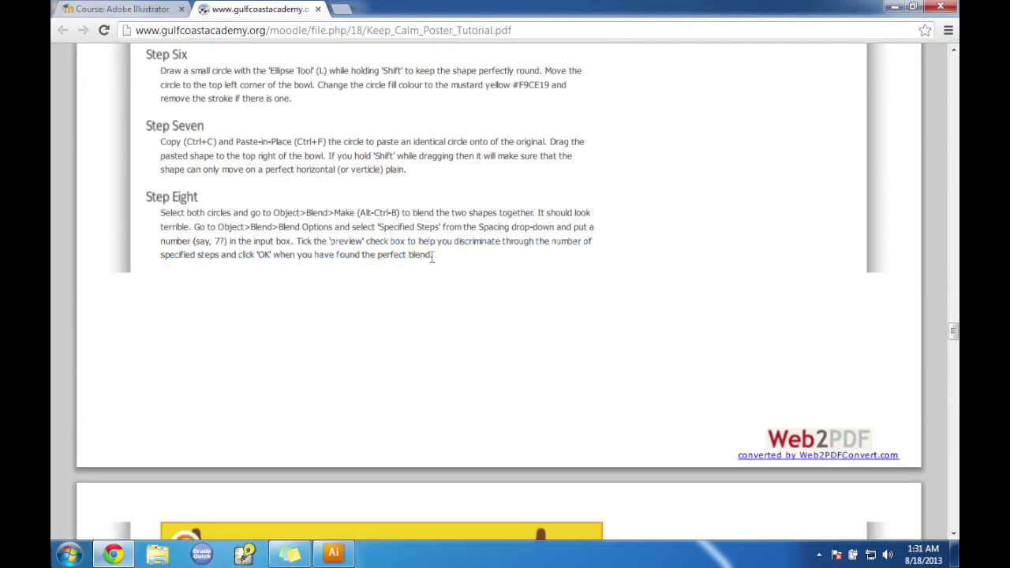
pyautogui.scroll(-1, 487, 301)
pyautogui.scroll(-10, 487, 301)
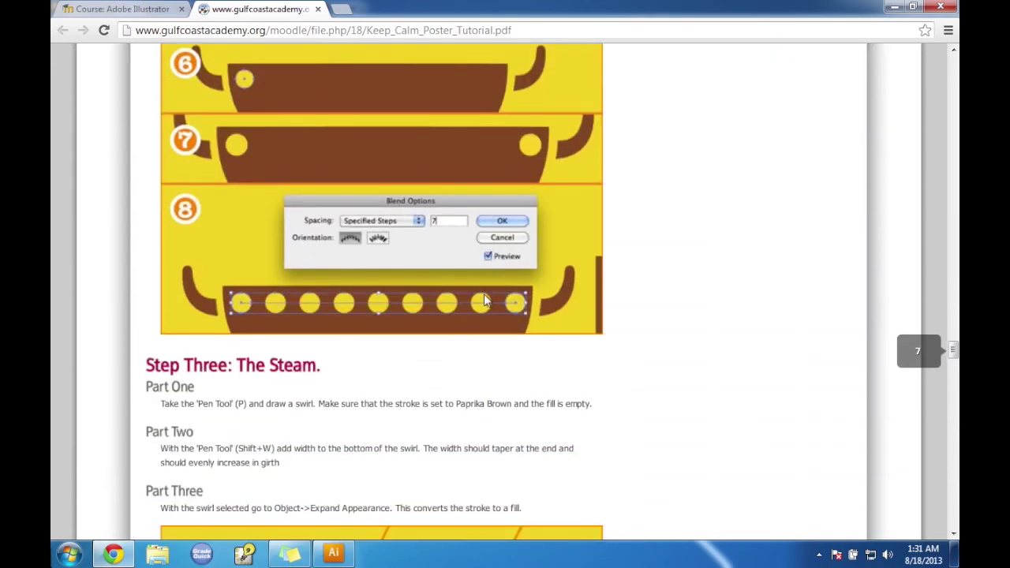
pyautogui.scroll(-1, 486, 300)
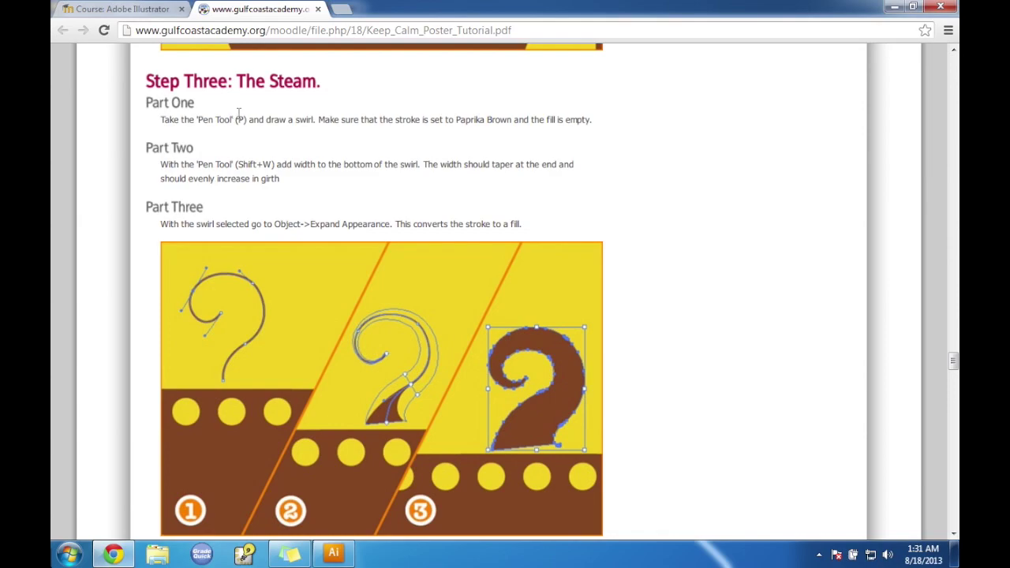
pyautogui.click(894, 7)
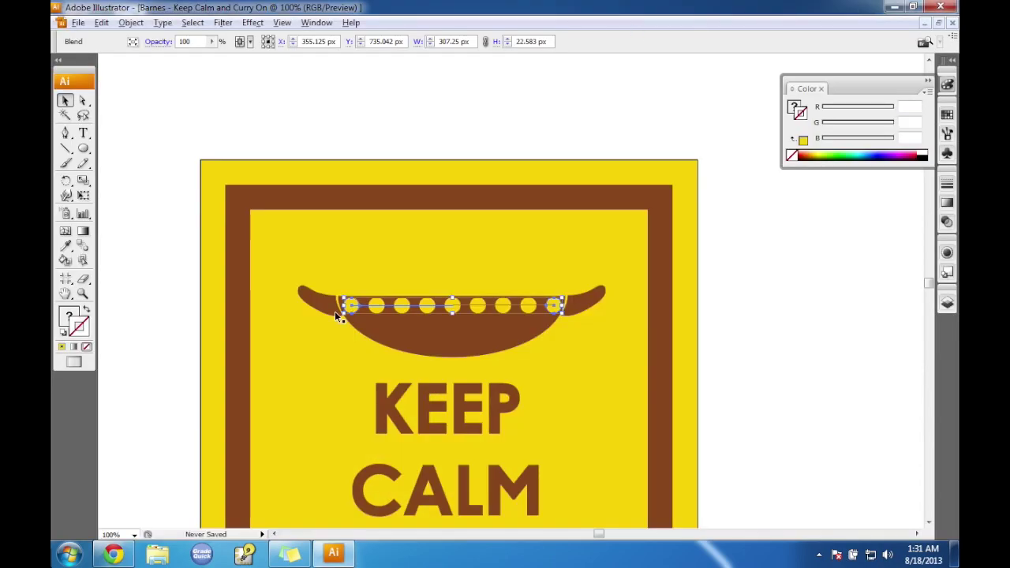
# Paint a hook-shaped steam swirl above the middle of the bowl with the Paintbrush, about 68 px wide and 74 px high.
pyautogui.click(66, 162)
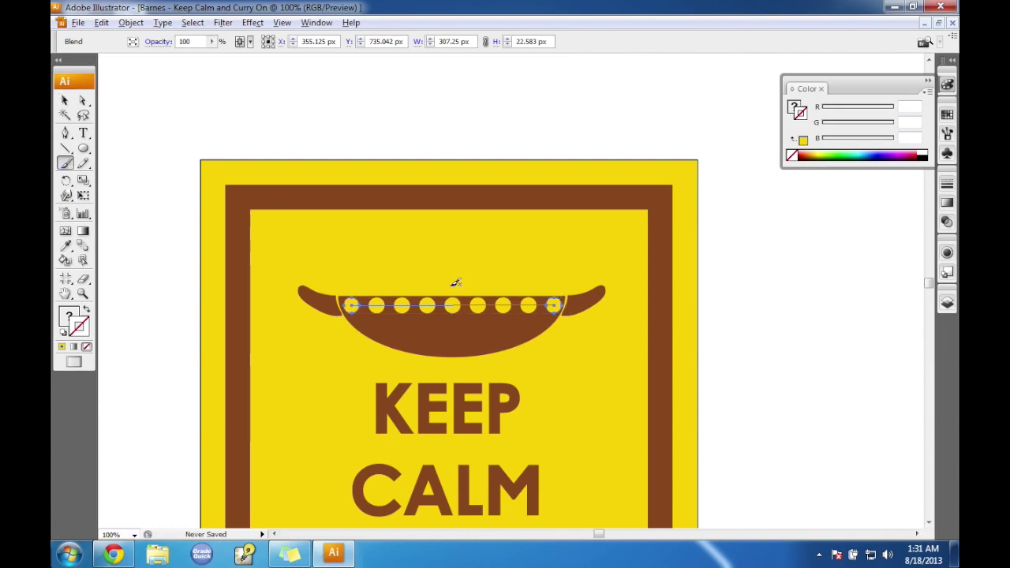
pyautogui.moveTo(435, 213); pyautogui.dragTo(450, 285)
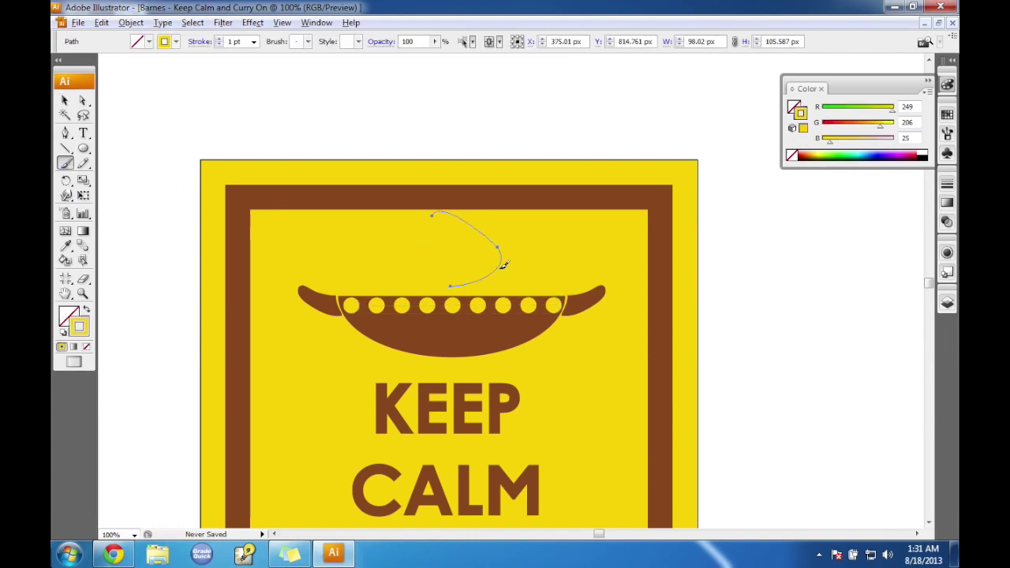
pyautogui.hotkey('ctrl', 'z')
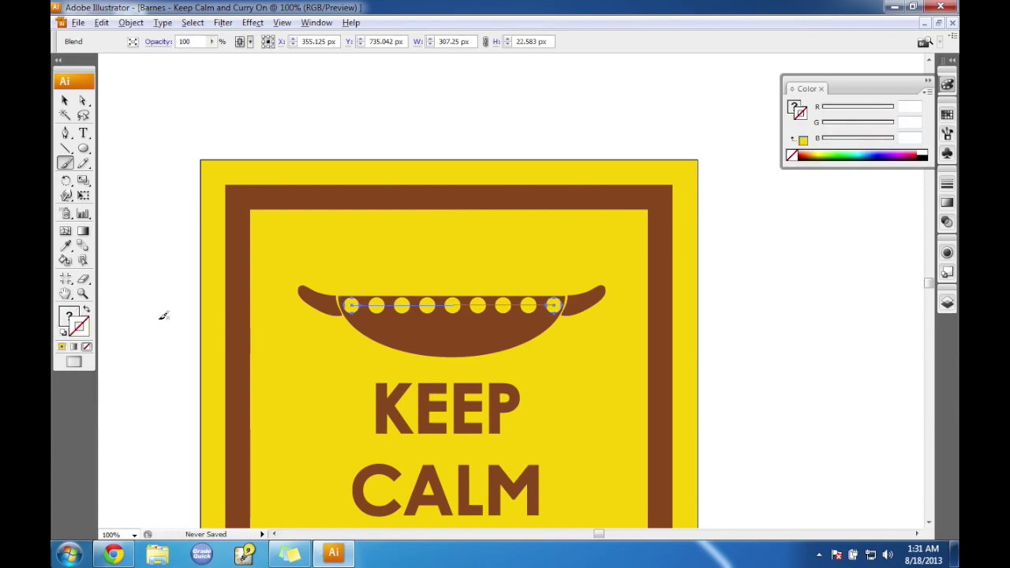
pyautogui.click(135, 535)
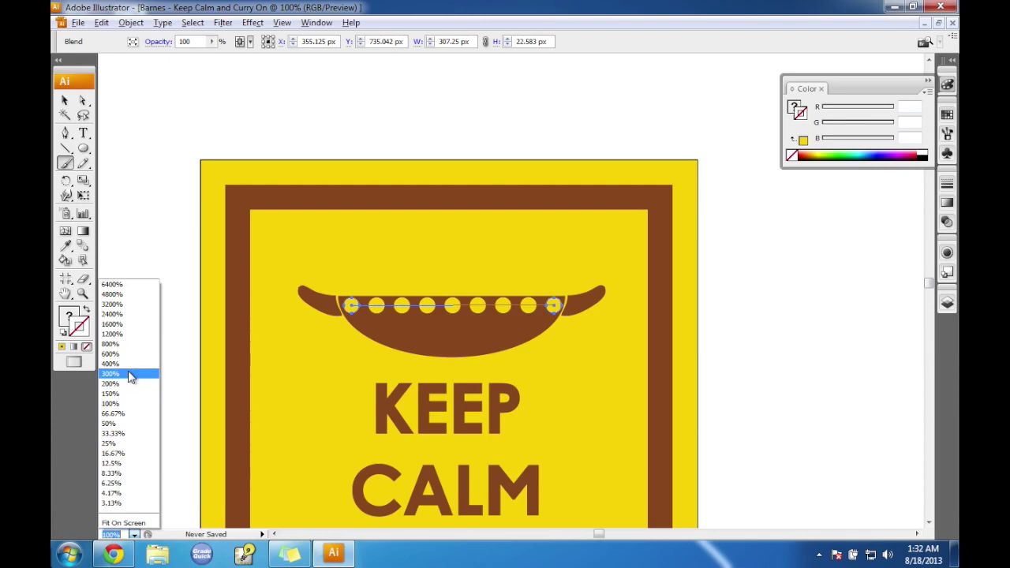
pyautogui.click(131, 374)
pyautogui.moveTo(598, 535)
pyautogui.mouseDown()
pyautogui.moveTo(586, 534)
pyautogui.moveTo(596, 535)
pyautogui.mouseUp()
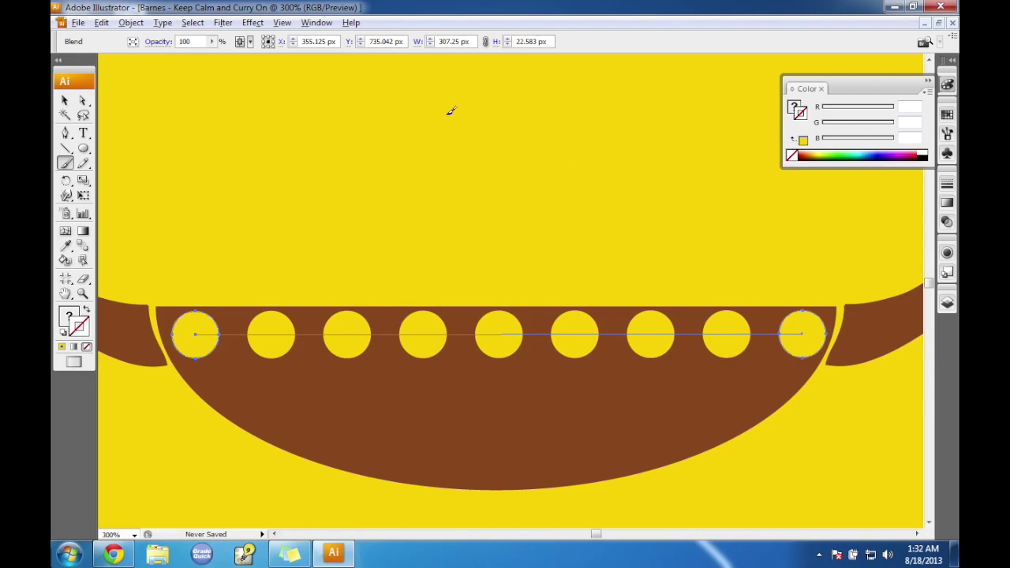
pyautogui.moveTo(422, 132); pyautogui.dragTo(499, 276)
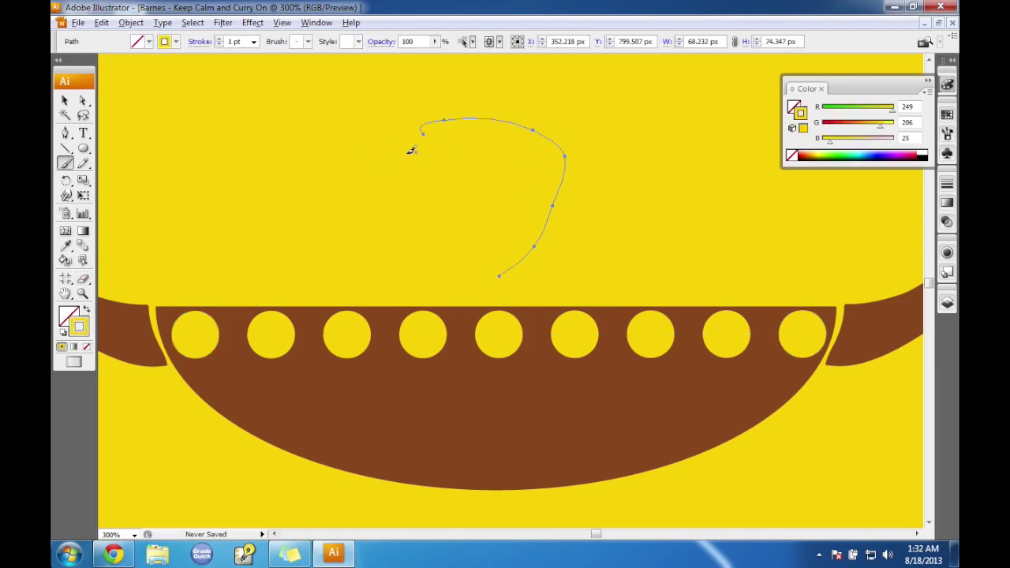
# Begin replacing the swirl's yellow stroke colour with the partial hex code 8943.
pyautogui.doubleClick(83, 327)
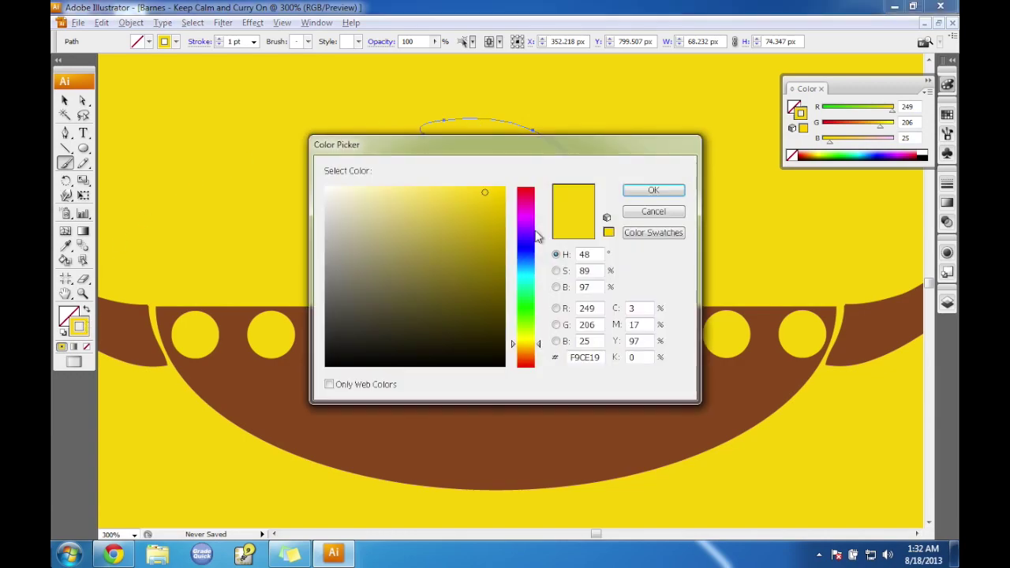
pyautogui.moveTo(603, 356); pyautogui.dragTo(542, 361)
pyautogui.press('BackSpace')
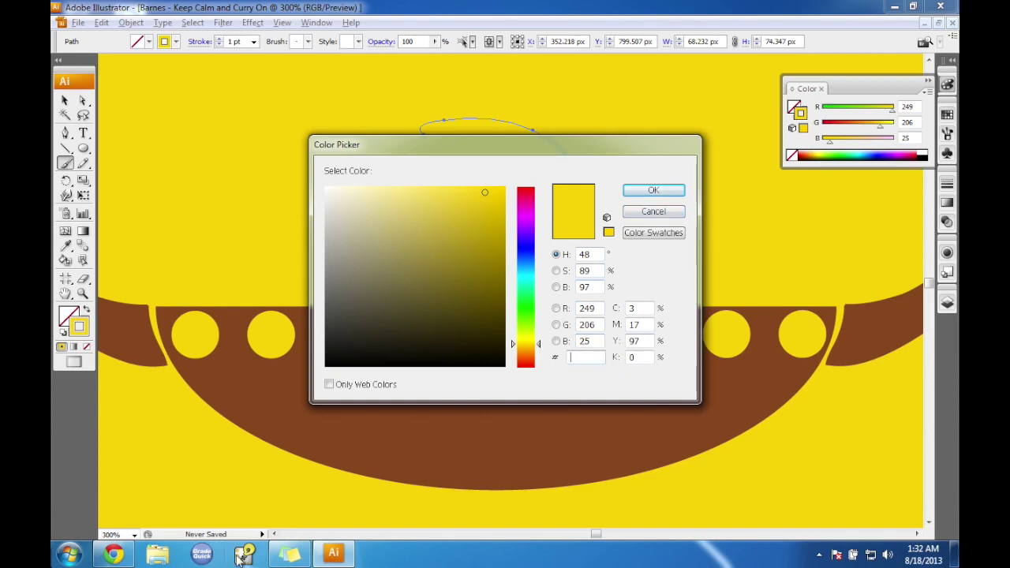
pyautogui.write('8943')
# Look up the Smoked Paprika hex code in "Step Three: The Balti Dish" of the browser tutorial and return to the artwork.
pyautogui.click(127, 556)
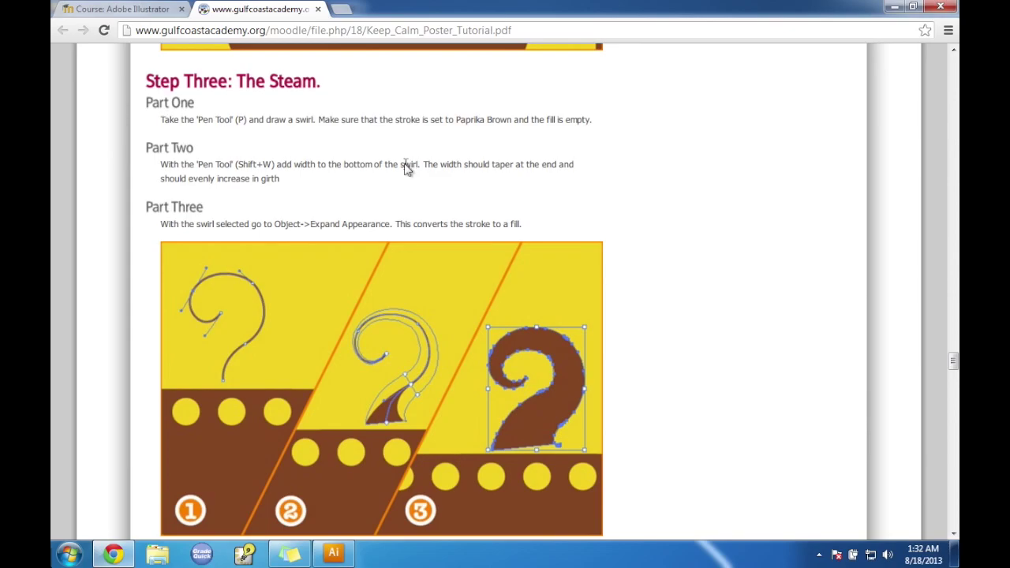
pyautogui.scroll(9, 404, 163)
pyautogui.scroll(2, 405, 169)
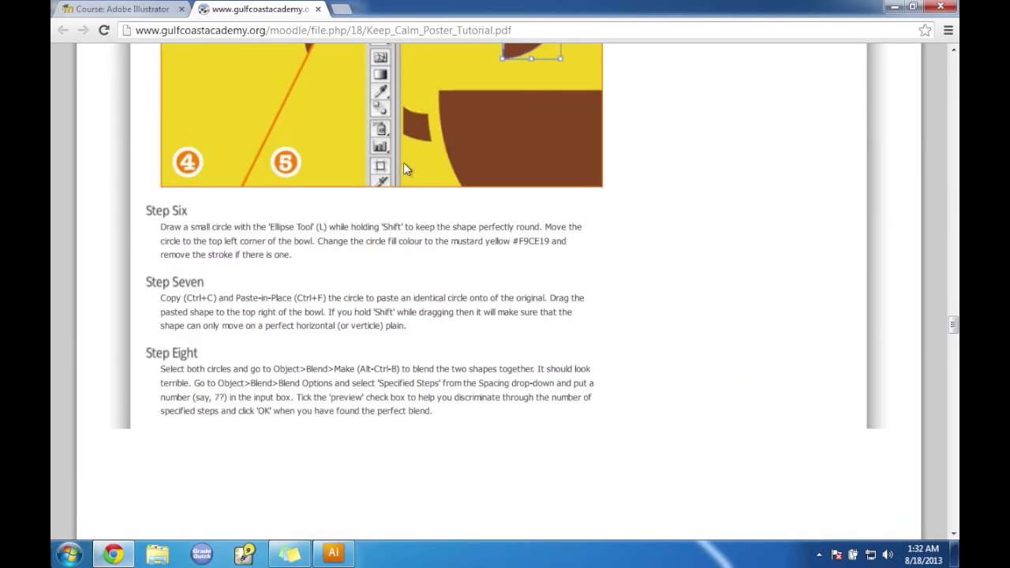
pyautogui.scroll(6, 403, 162)
pyautogui.scroll(8, 403, 169)
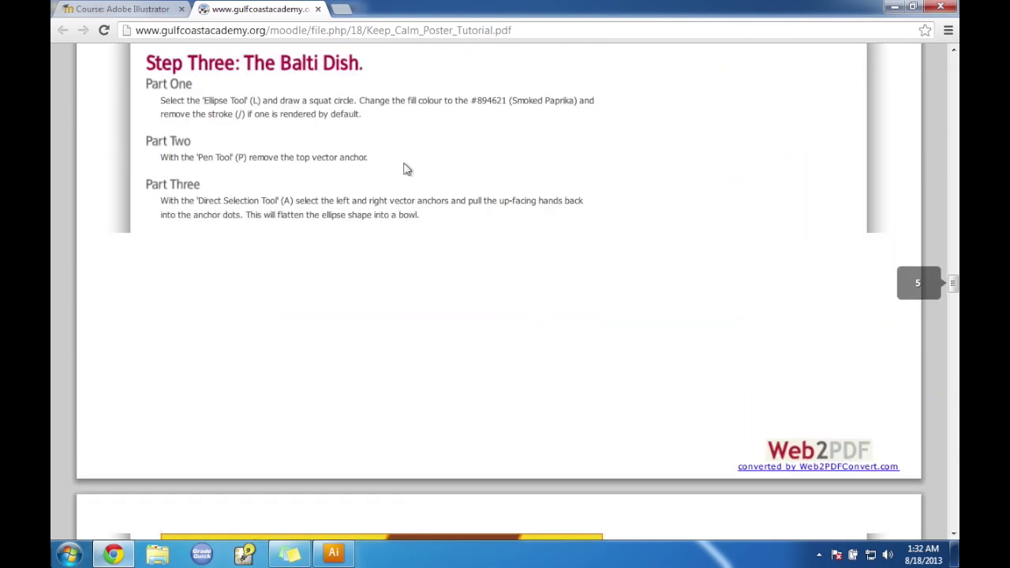
pyautogui.click(893, 8)
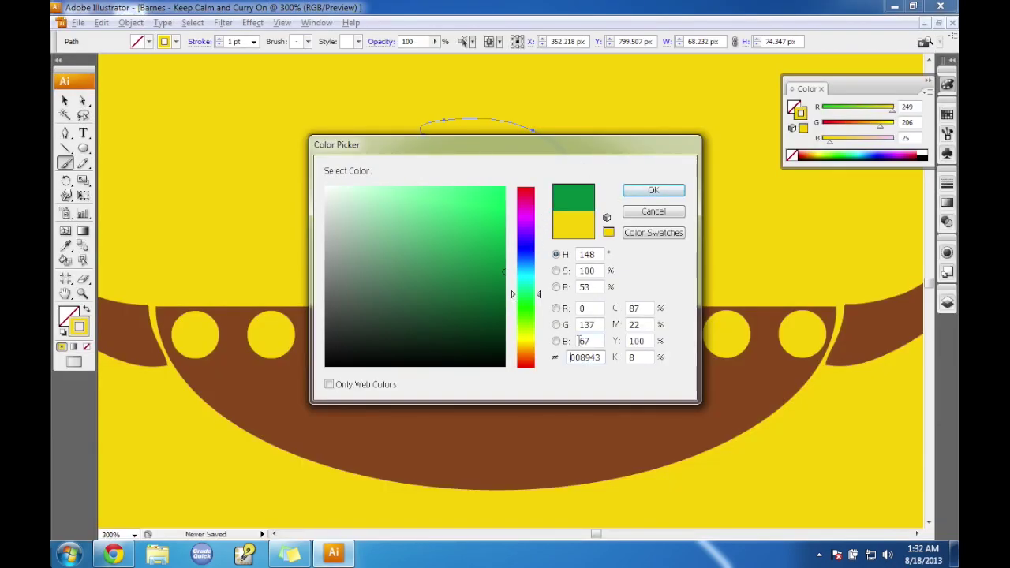
# Set the swirl's stroke colour to hex 894621.
pyautogui.moveTo(600, 357); pyautogui.dragTo(558, 357)
pyautogui.write('894621')
pyautogui.click(653, 192)
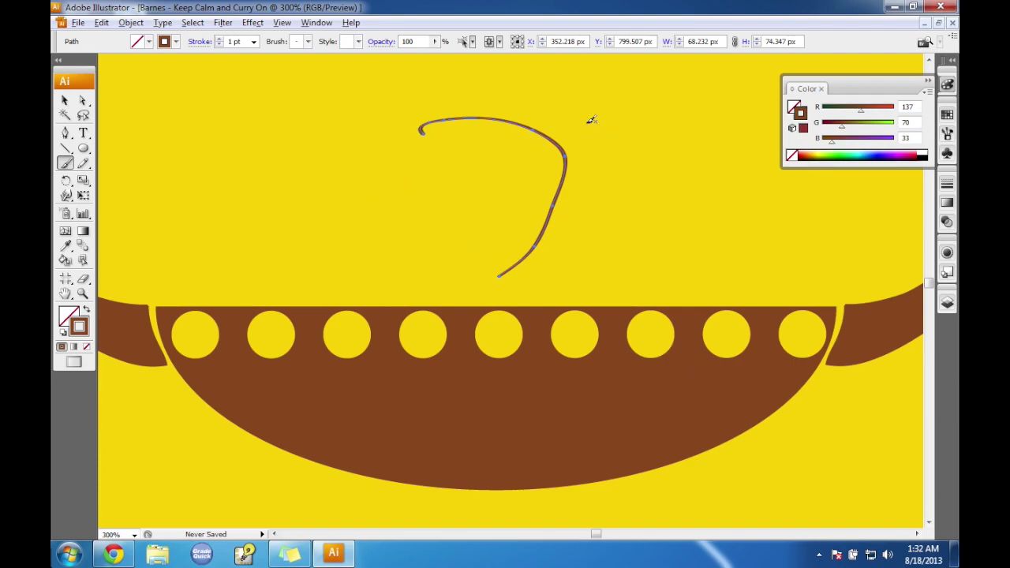
# Undo the stroke colour change and the swirl, and paint a new swirl about 74 px wide and 89 px high.
pyautogui.hotkey('ctrl', 'z')
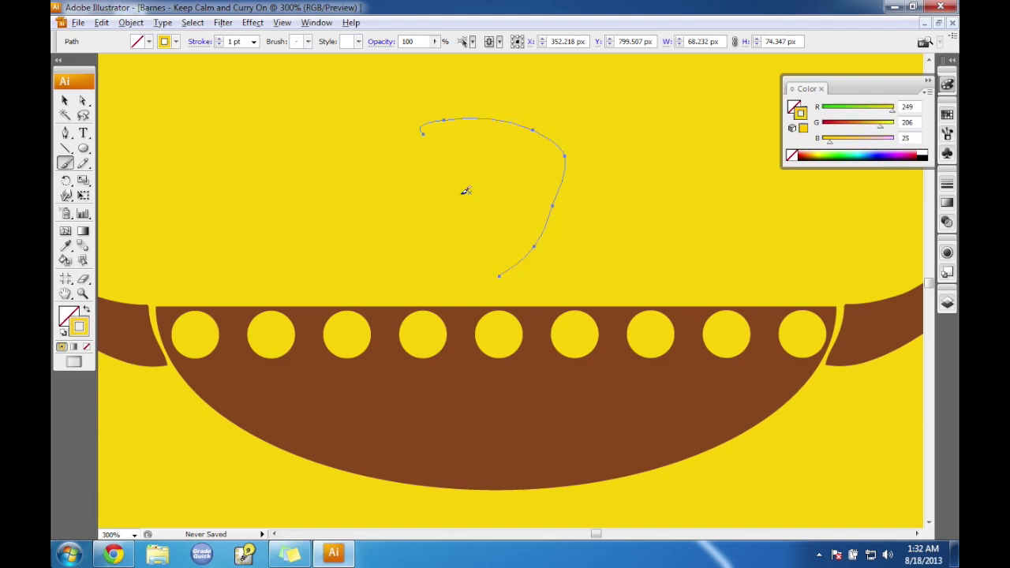
pyautogui.hotkey('ctrl', 'z')
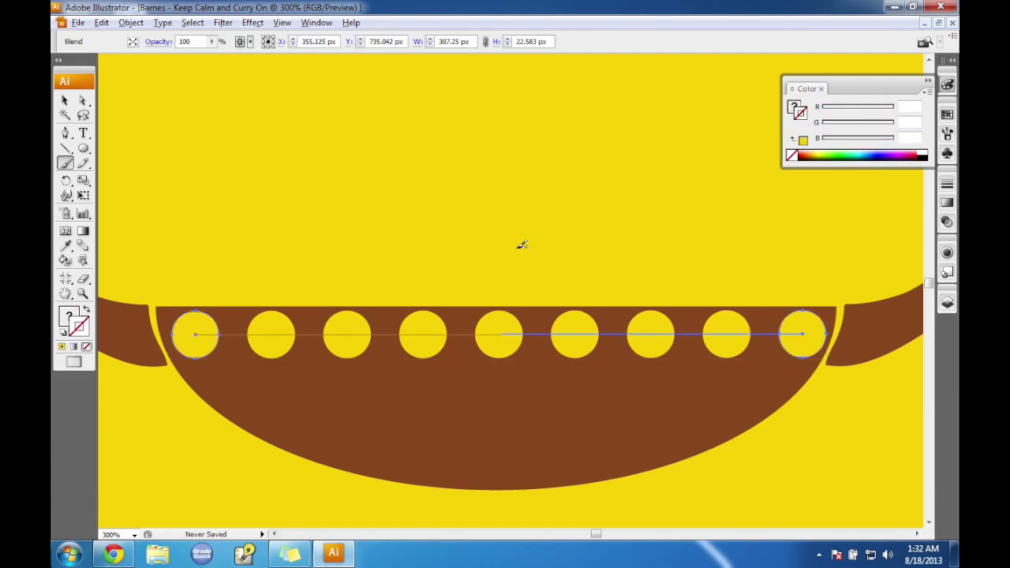
pyautogui.hotkey('ctrl', 'shift', 'z')
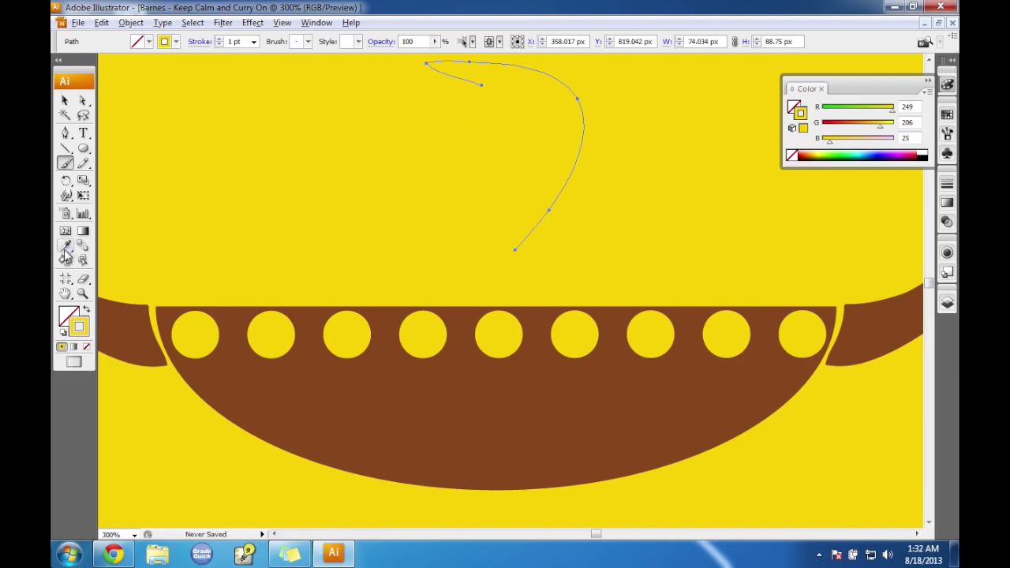
# Set the stroke colour of the newly painted swirl to hex 894621.
pyautogui.doubleClick(81, 328)
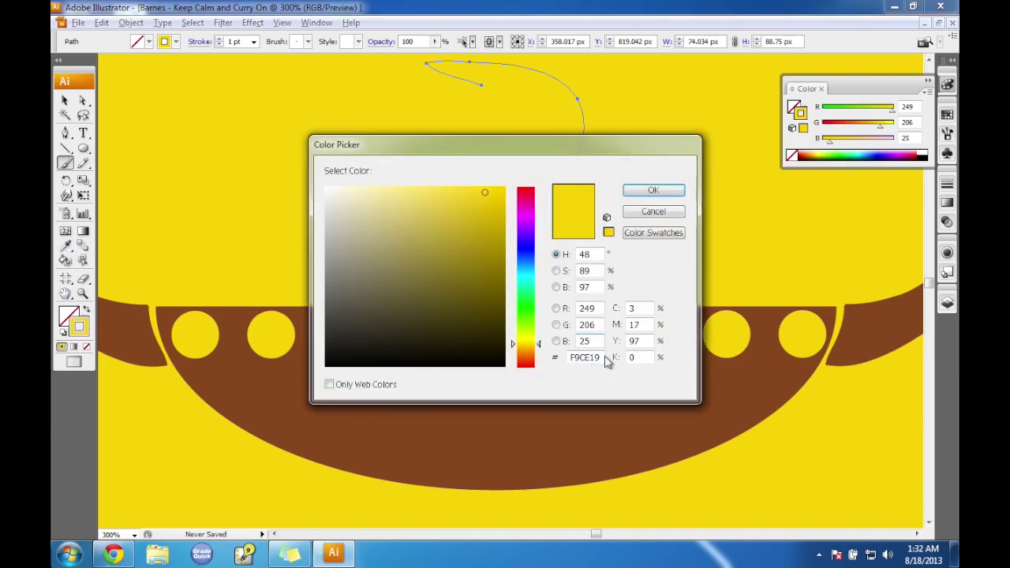
pyautogui.moveTo(600, 357); pyautogui.dragTo(550, 361)
pyautogui.press('BackSpace')
pyautogui.write('894621')
pyautogui.press('Return')
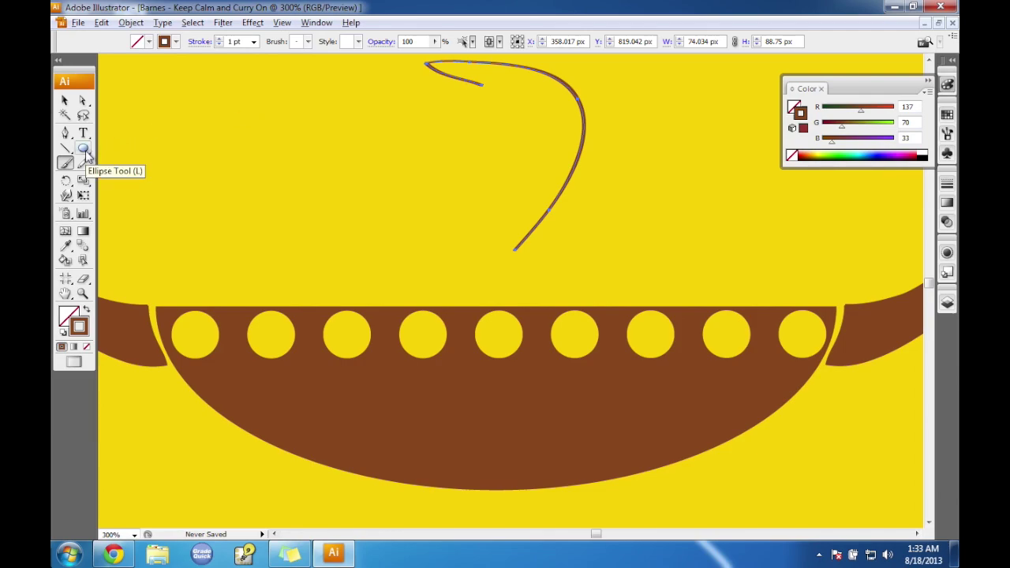
# Replace the swirl with another about 75 px wide and 81 px high, and delete that one too.
pyautogui.hotkey('ctrl', 'z')
pyautogui.moveTo(442, 94)
pyautogui.mouseDown()
pyautogui.moveTo(603, 58)
pyautogui.moveTo(518, 235)
pyautogui.mouseUp()
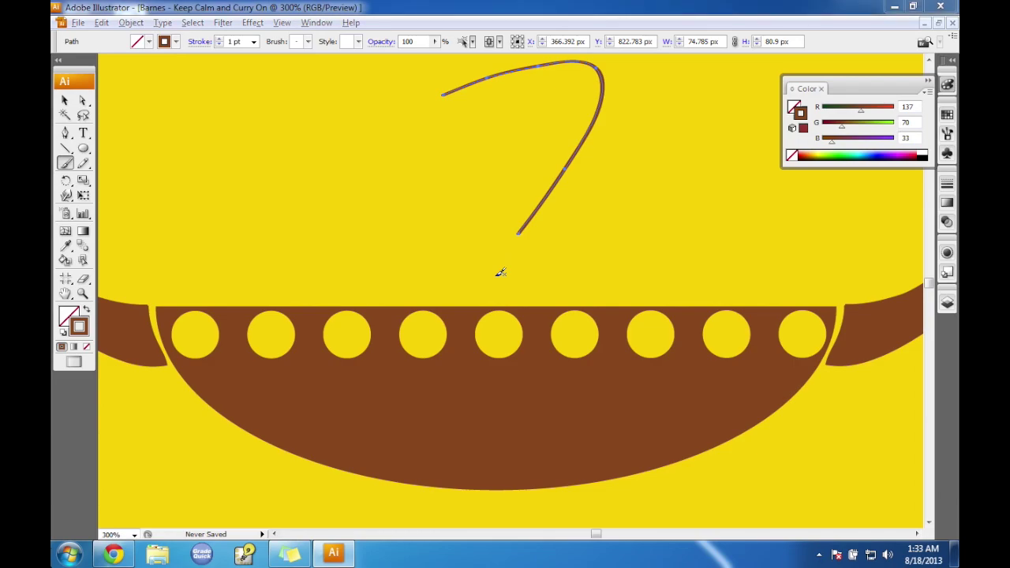
pyautogui.press('super')
pyautogui.press('super')
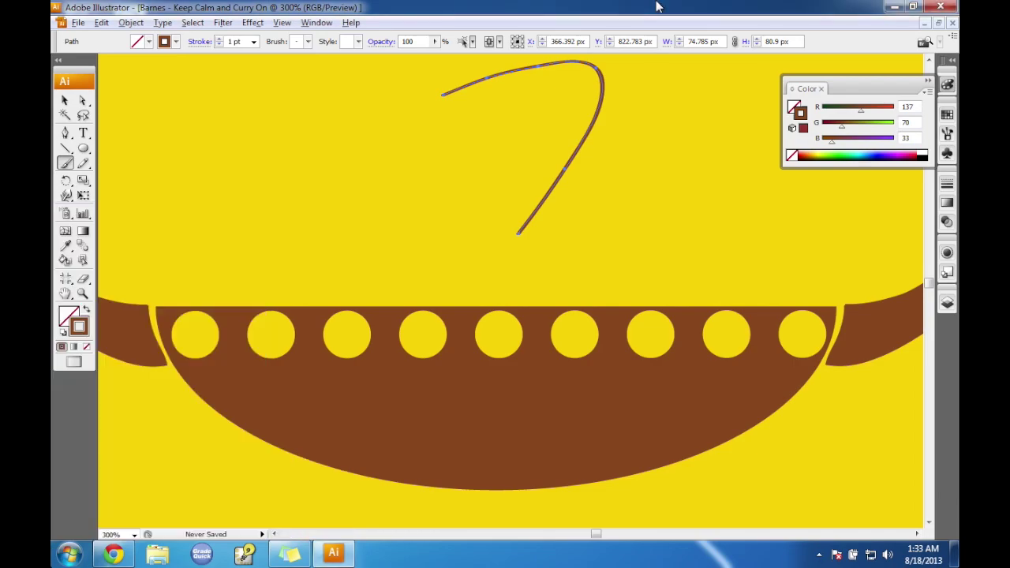
pyautogui.press('Delete')
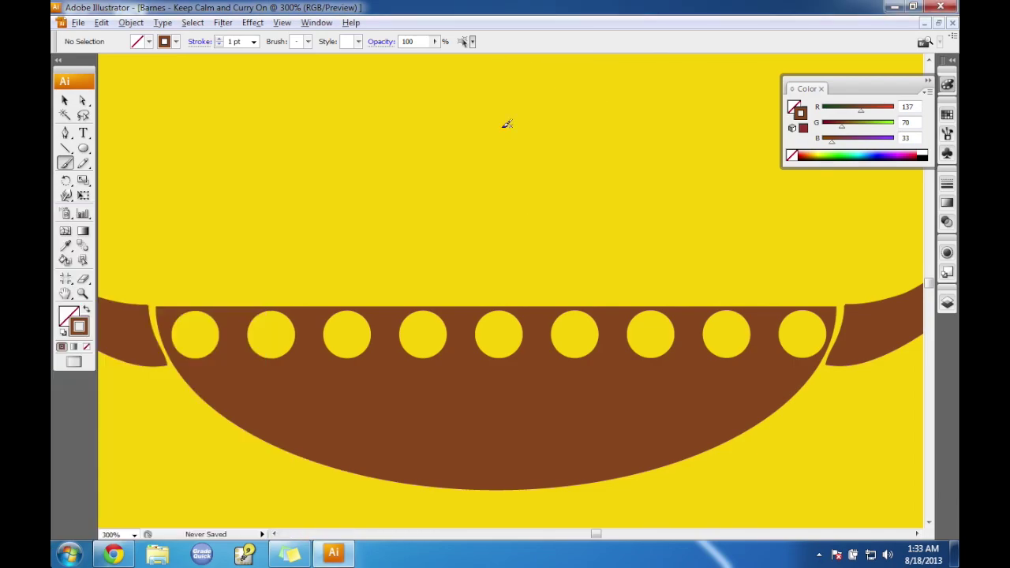
# Paint a hook-shaped brown swirl about 53 px wide and 88 px high above the bowl, and bend its lower end with Direct Selection.
pyautogui.moveTo(481, 262); pyautogui.dragTo(458, 135)
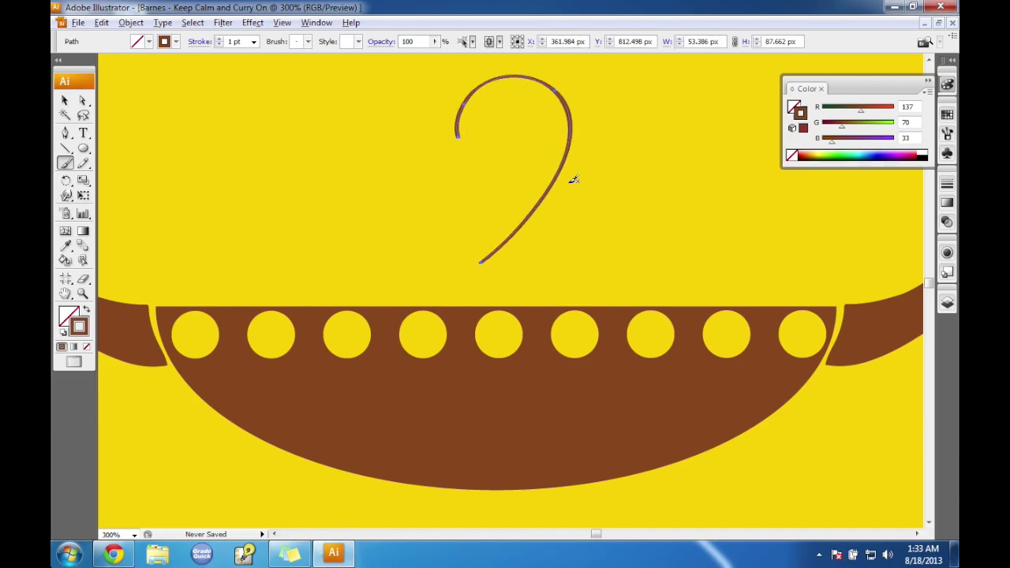
pyautogui.click(83, 100)
pyautogui.click(555, 92)
pyautogui.click(557, 95)
pyautogui.moveTo(518, 236); pyautogui.dragTo(519, 253)
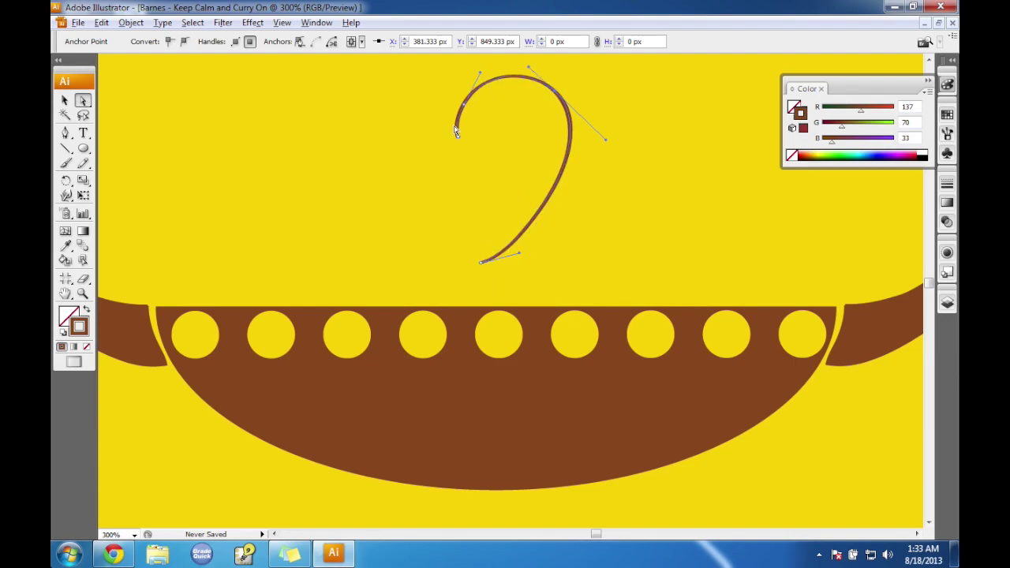
# Convert the swirl's stroke to a filled shape with Expand Appearance.
pyautogui.click(223, 23)
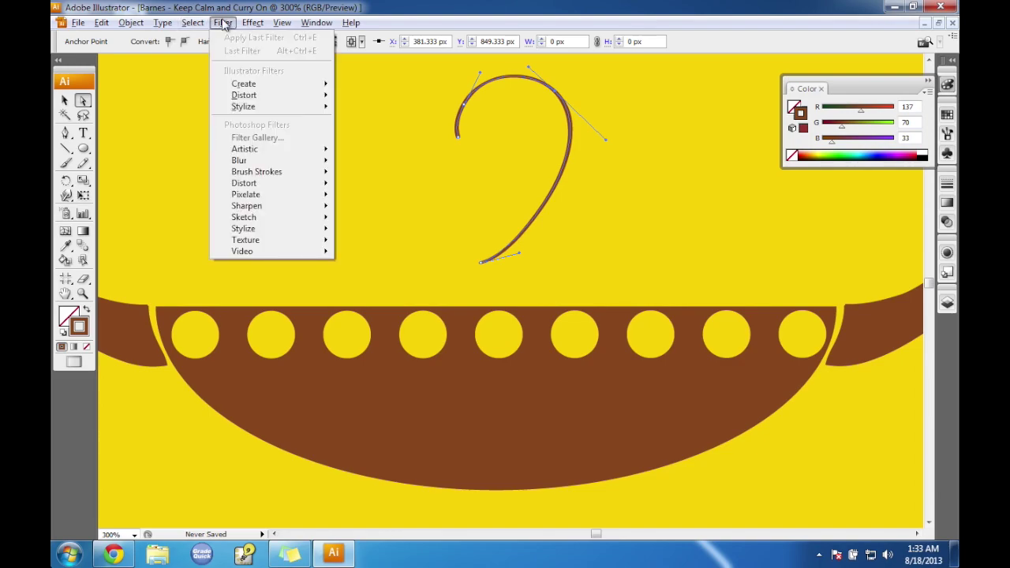
pyautogui.moveTo(128, 23)
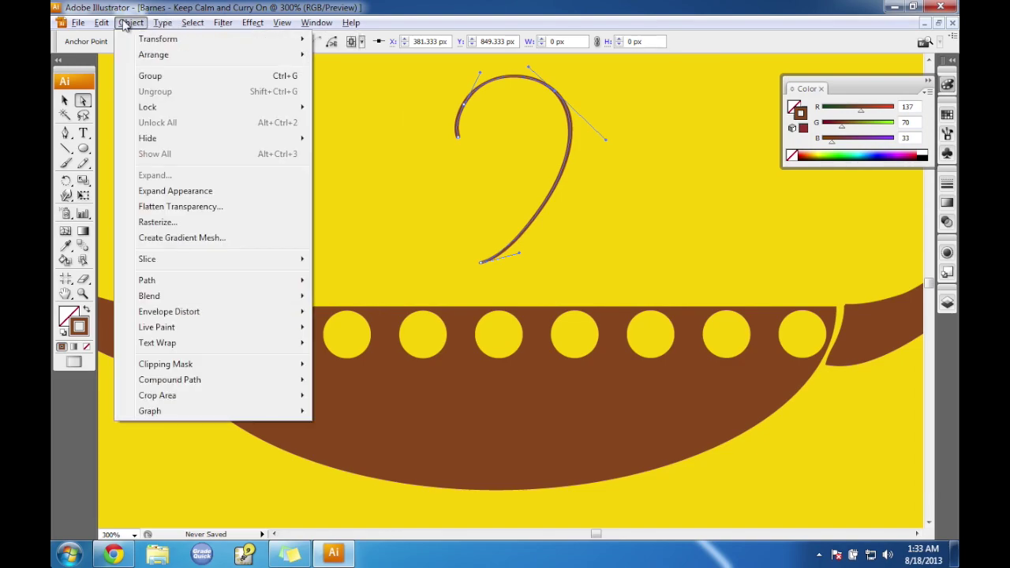
pyautogui.click(177, 193)
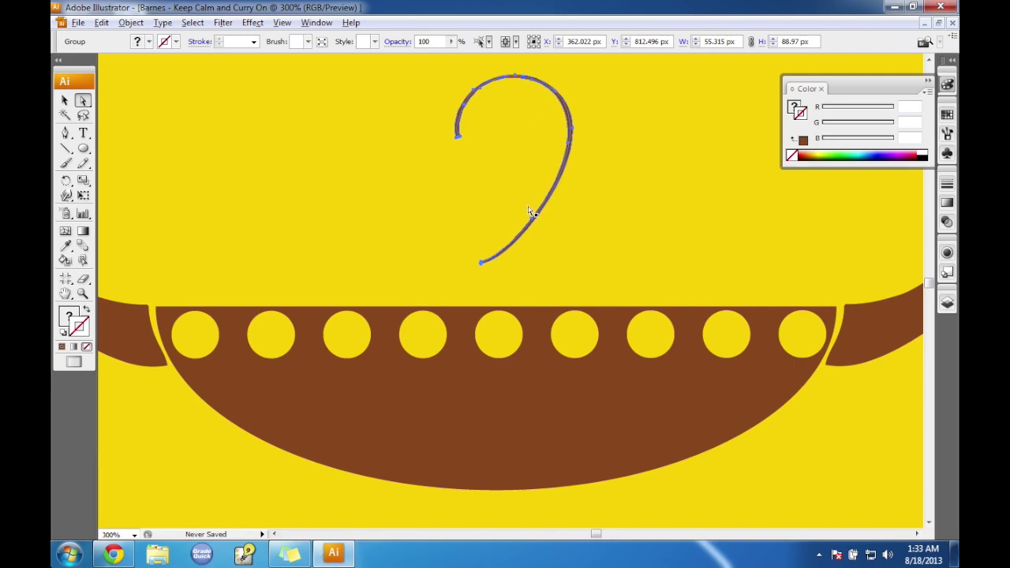
# Spread the expanded swirl's bottom anchor points outwards into a wide base, and thicken its outer curve and upper tip.
pyautogui.moveTo(480, 266)
pyautogui.mouseDown()
pyautogui.moveTo(512, 266)
pyautogui.moveTo(482, 267)
pyautogui.mouseUp()
pyautogui.click(481, 265)
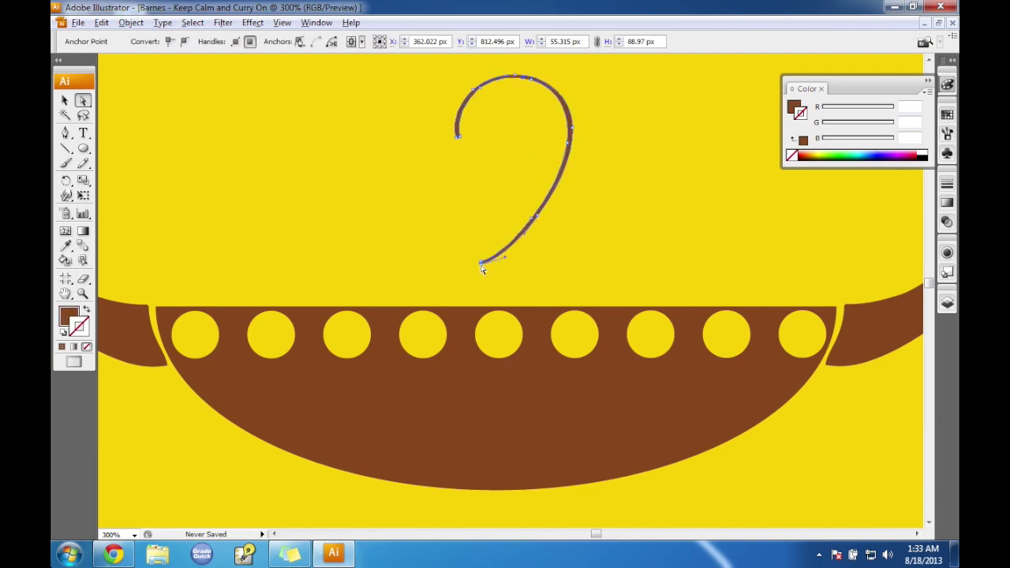
pyautogui.click(481, 266)
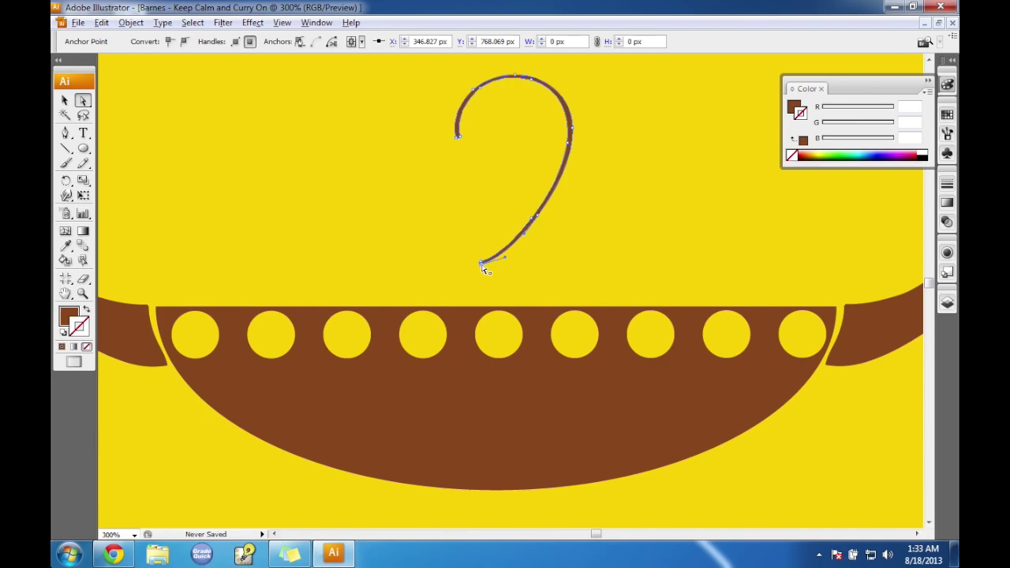
pyautogui.moveTo(481, 264); pyautogui.dragTo(403, 263)
pyautogui.moveTo(479, 263)
pyautogui.mouseDown()
pyautogui.moveTo(638, 261)
pyautogui.moveTo(620, 266)
pyautogui.mouseUp()
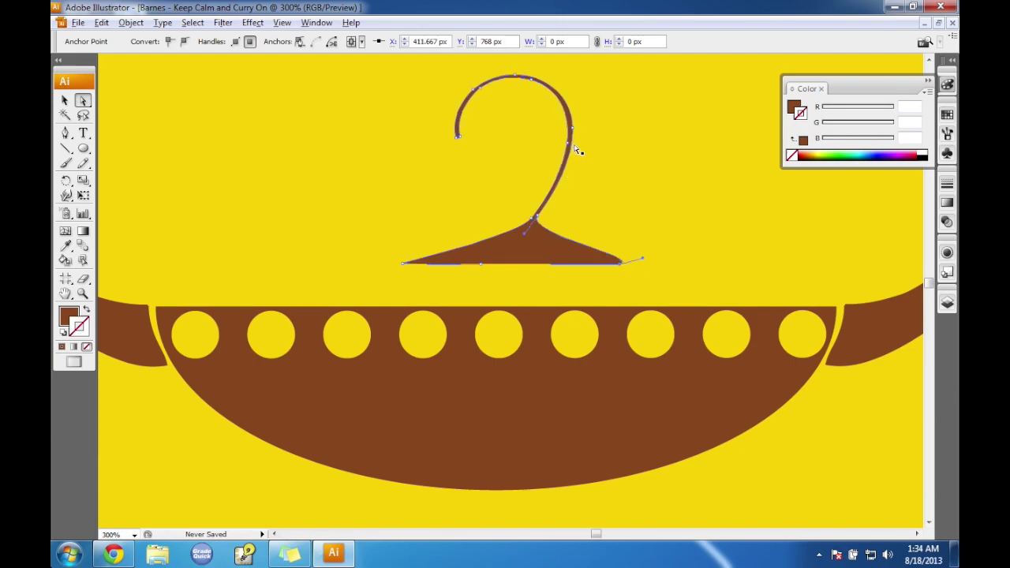
pyautogui.moveTo(568, 143)
pyautogui.mouseDown()
pyautogui.moveTo(531, 156)
pyautogui.moveTo(558, 152)
pyautogui.mouseUp()
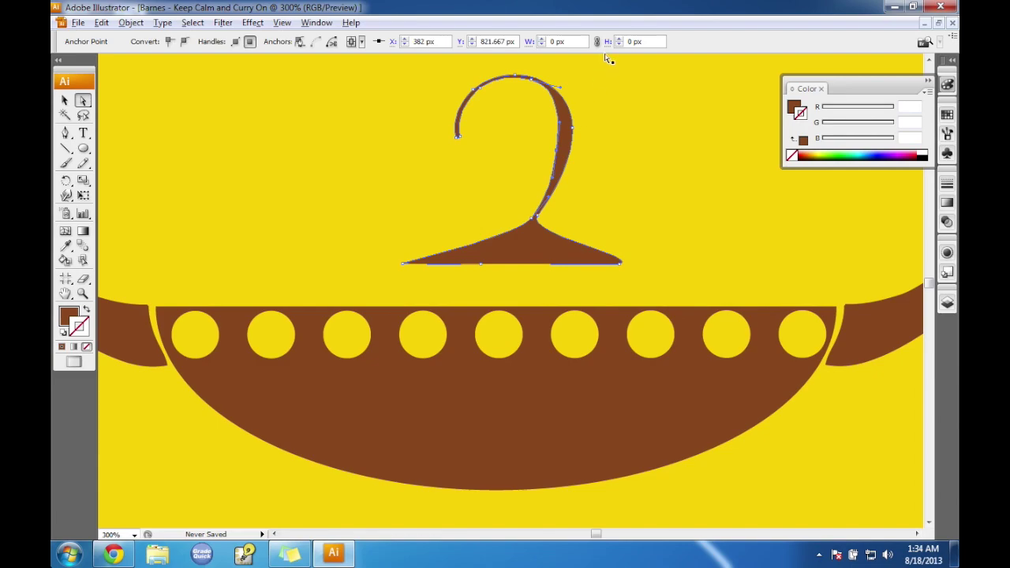
pyautogui.moveTo(461, 138); pyautogui.dragTo(481, 142)
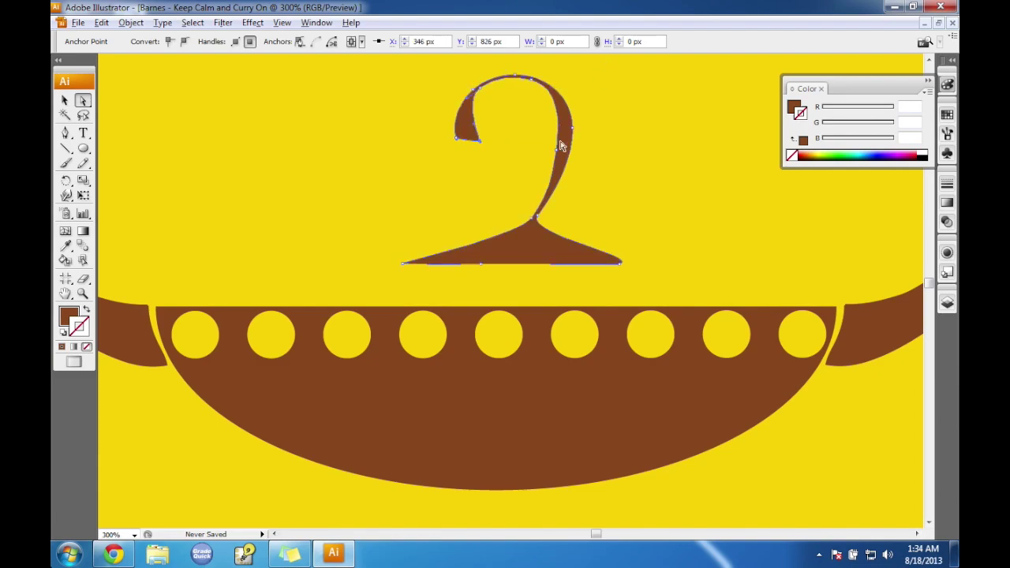
# Check the swirl illustrations and Part Four of "Step Three: The Steam" in the browser tutorial, and return to the artwork.
pyautogui.click(114, 554)
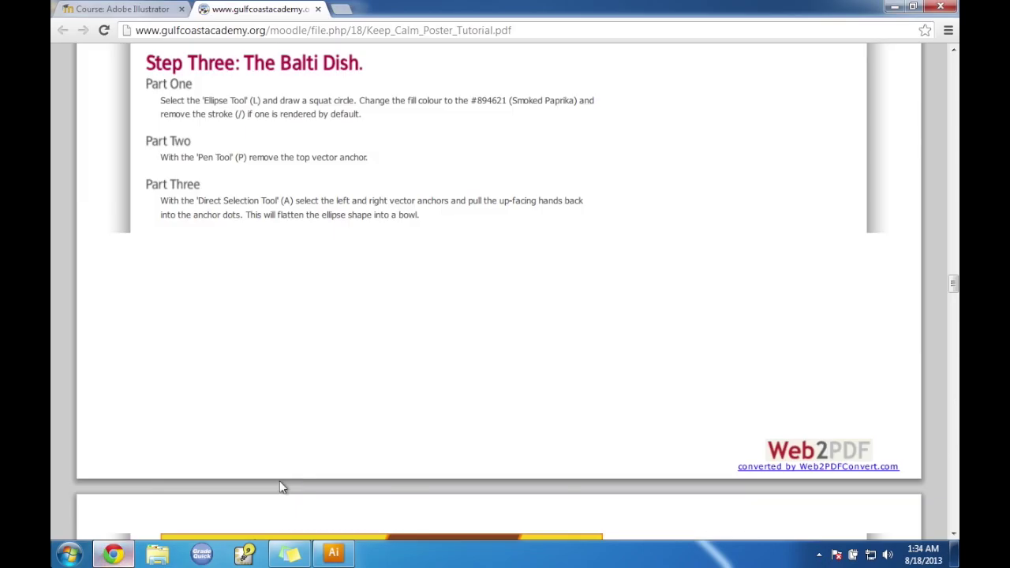
pyautogui.moveTo(954, 286); pyautogui.dragTo(953, 365)
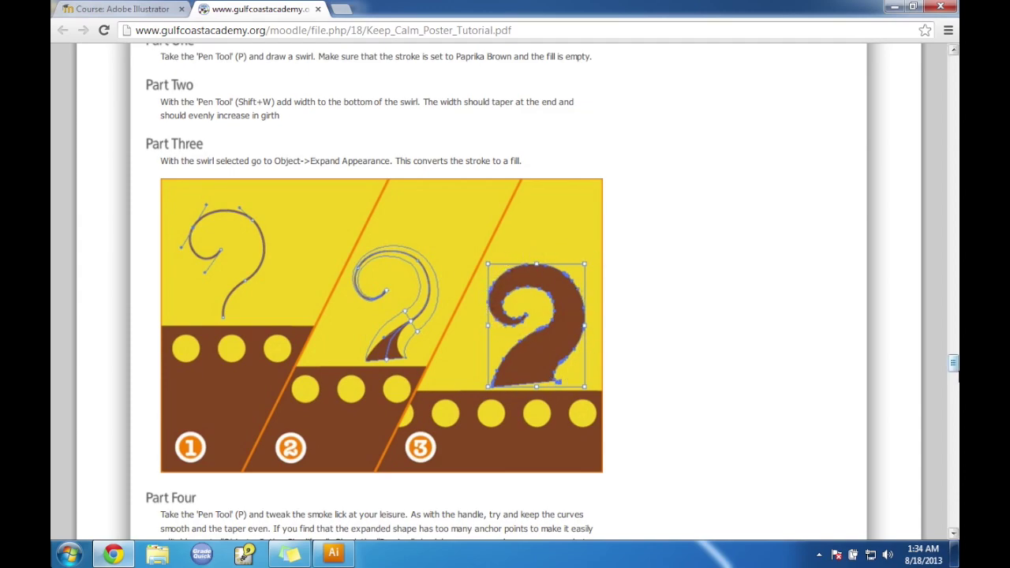
pyautogui.moveTo(954, 361); pyautogui.dragTo(954, 373)
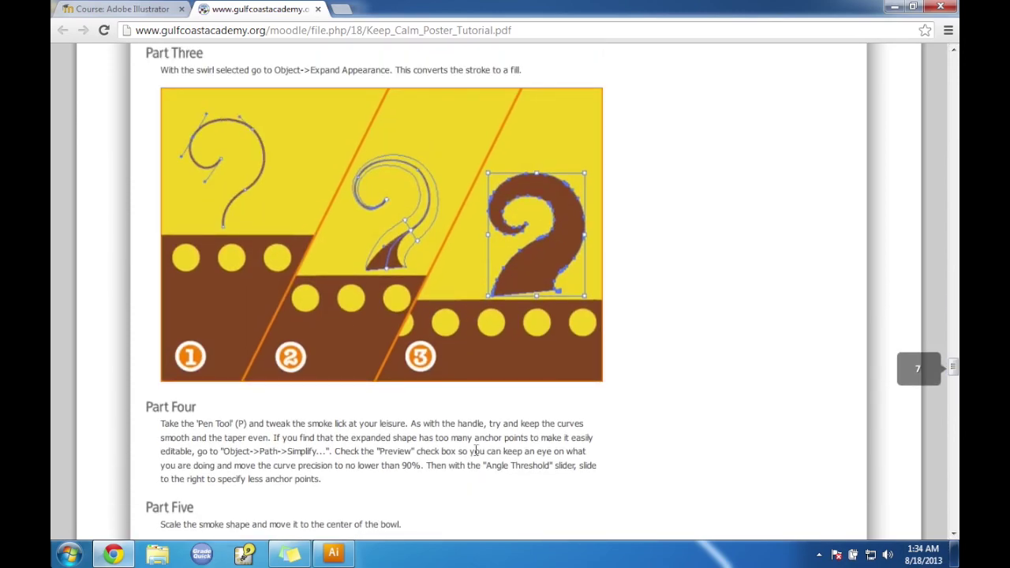
pyautogui.click(333, 554)
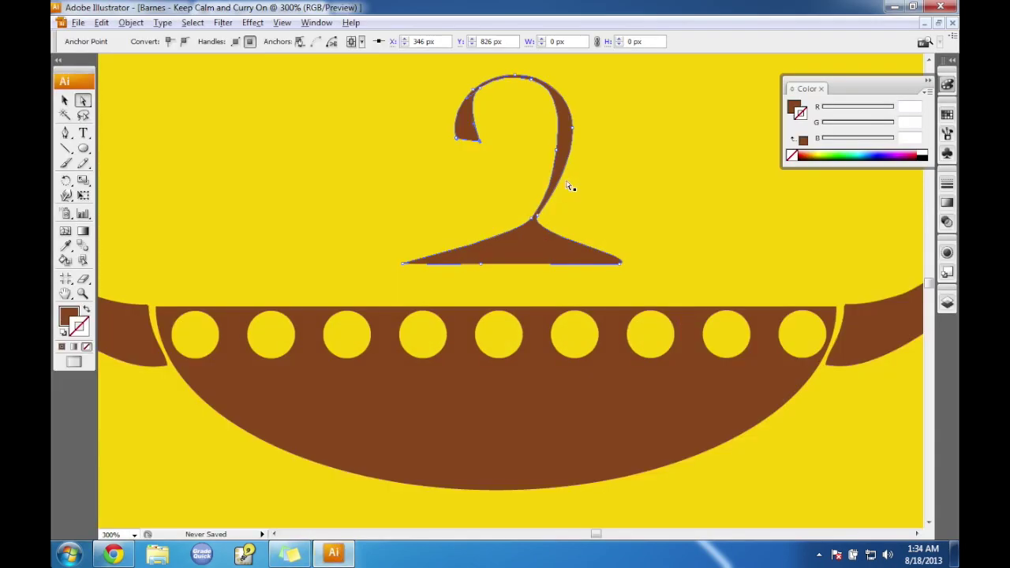
# Widen the swirl's neck above the base, and pull its tip and inner curve anchor points inwards.
pyautogui.click(520, 221)
pyautogui.click(540, 218)
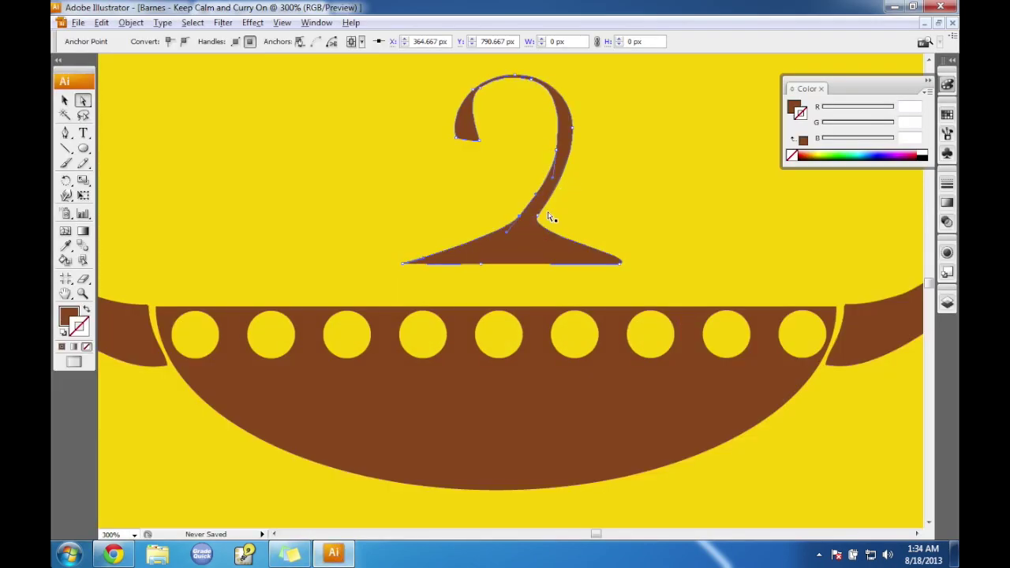
pyautogui.moveTo(538, 219)
pyautogui.mouseDown()
pyautogui.moveTo(550, 219)
pyautogui.moveTo(544, 227)
pyautogui.moveTo(550, 218)
pyautogui.mouseUp()
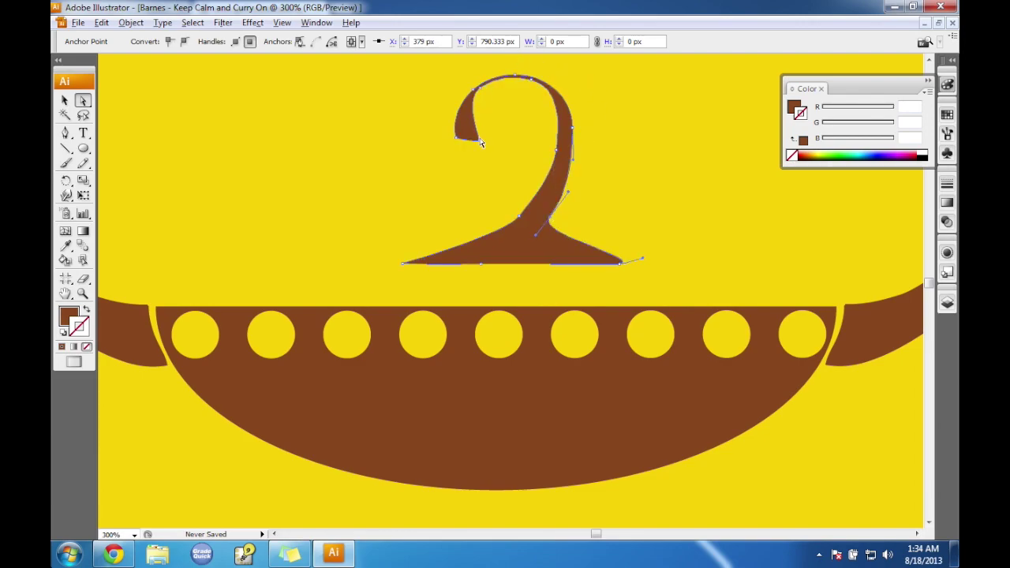
pyautogui.moveTo(483, 146); pyautogui.dragTo(512, 174)
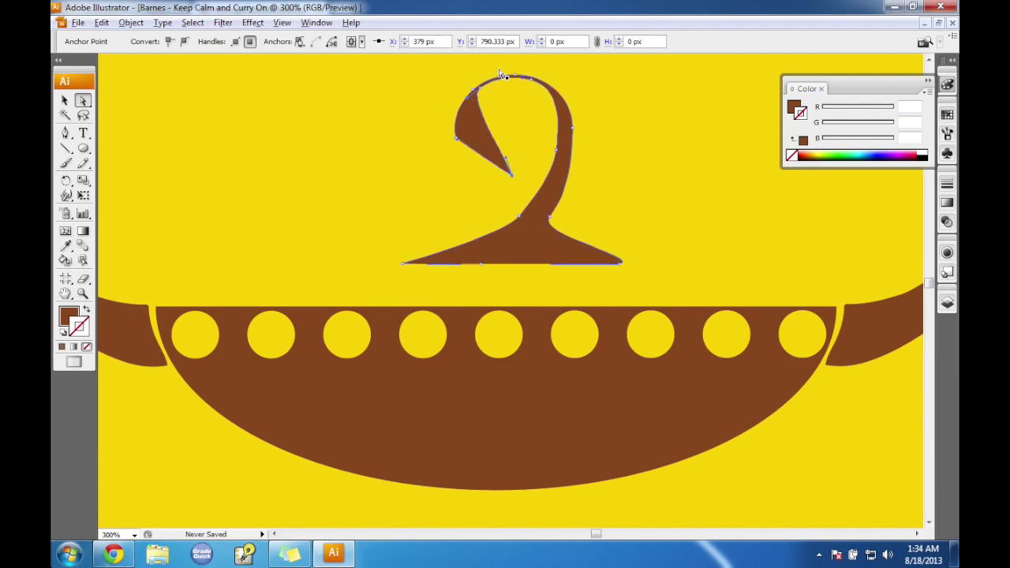
pyautogui.moveTo(483, 90); pyautogui.dragTo(499, 103)
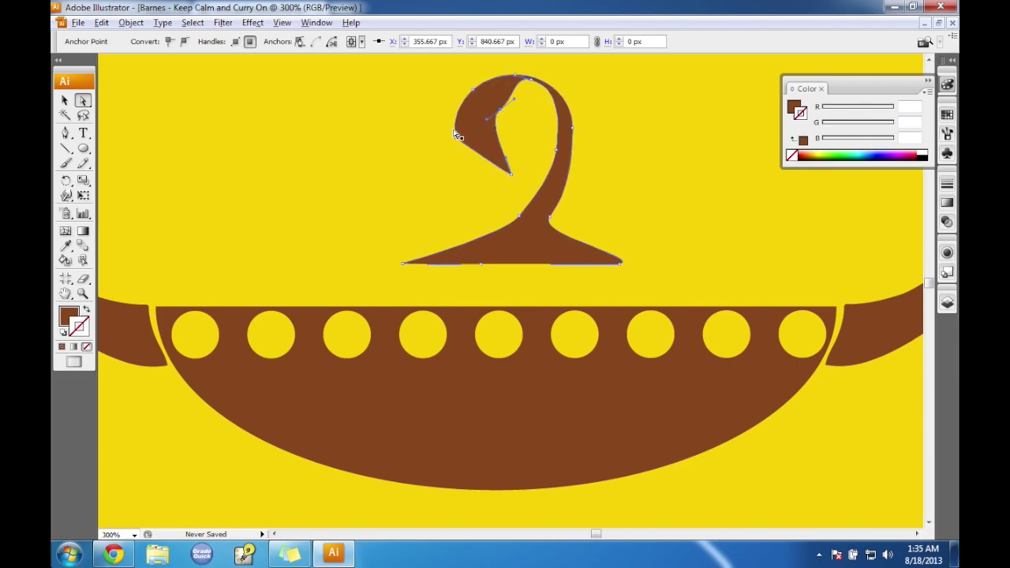
# Delete the selected inner anchor point and the rest of the steam swirl.
pyautogui.press('Delete')
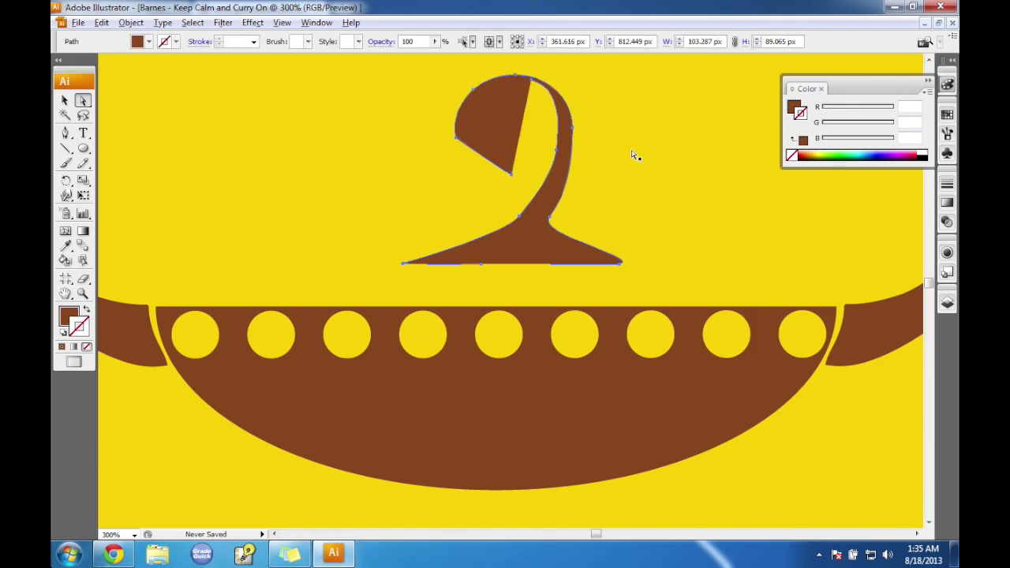
pyautogui.press('Delete')
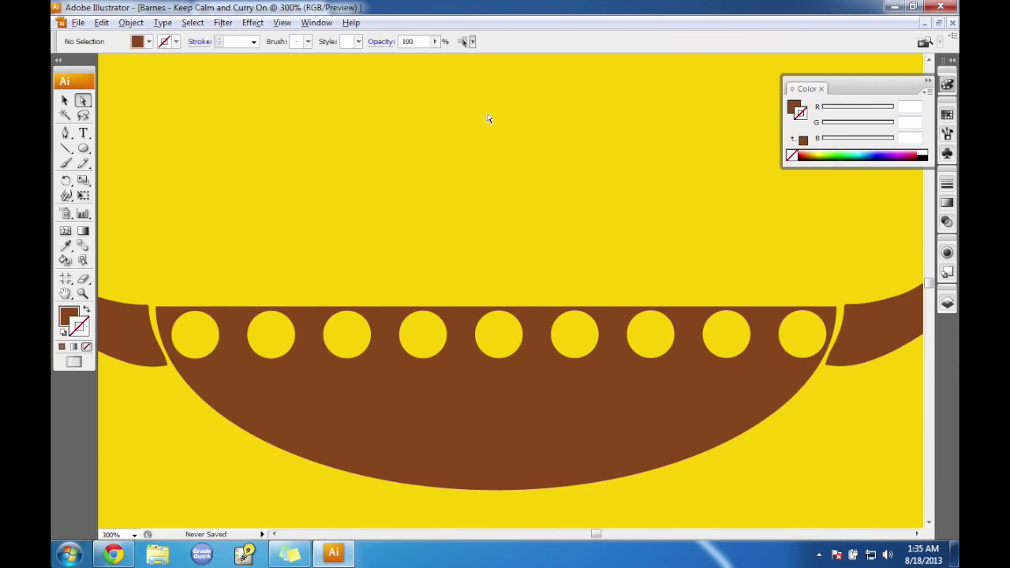
pyautogui.click(65, 164)
pyautogui.moveTo(490, 262)
pyautogui.mouseDown()
pyautogui.moveTo(399, 108)
pyautogui.moveTo(372, 136)
pyautogui.mouseUp()
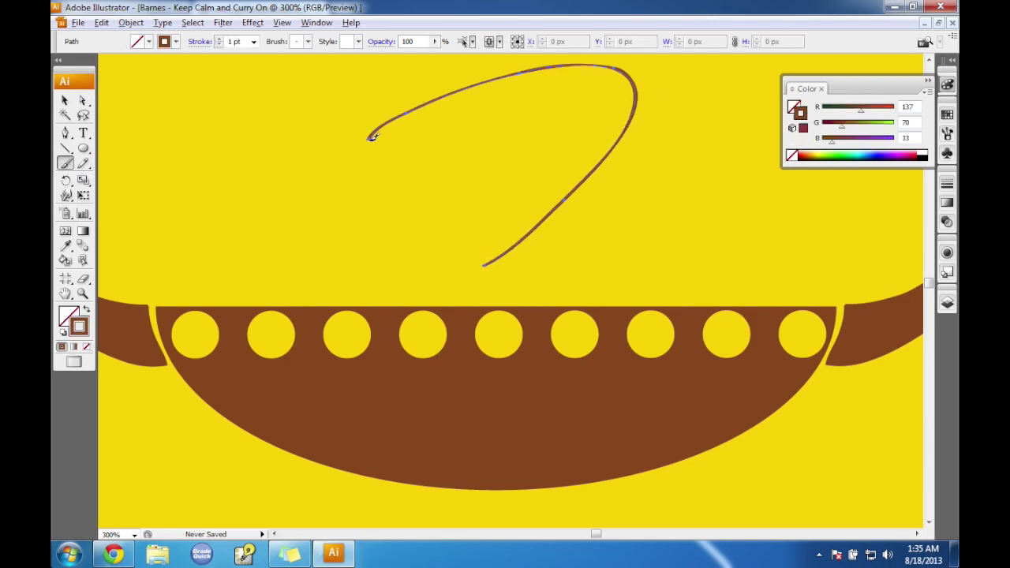
pyautogui.hotkey('ctrl', 'z')
pyautogui.moveTo(491, 106); pyautogui.dragTo(518, 332)
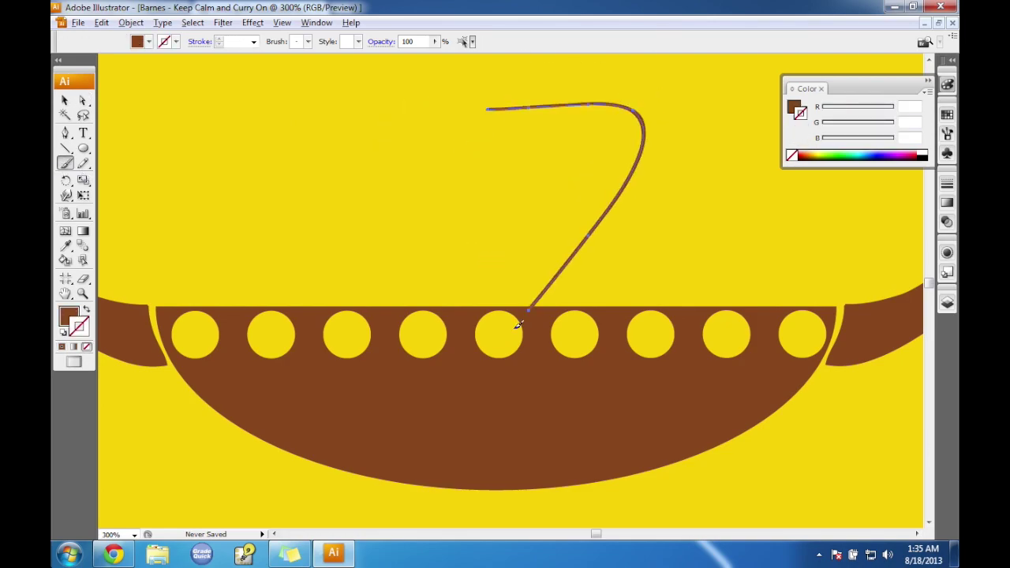
pyautogui.hotkey('ctrl', 'z')
pyautogui.moveTo(515, 255)
pyautogui.mouseDown()
pyautogui.moveTo(546, 235)
pyautogui.moveTo(560, 158)
pyautogui.moveTo(544, 137)
pyautogui.moveTo(441, 141)
pyautogui.moveTo(489, 159)
pyautogui.mouseUp()
pyautogui.hotkey('ctrl', 'z')
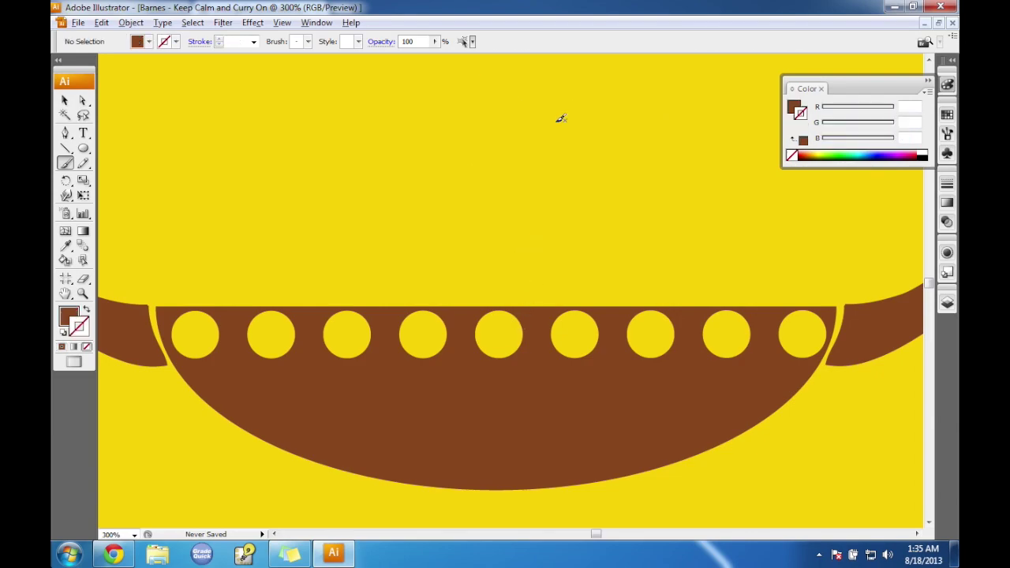
pyautogui.moveTo(485, 280)
pyautogui.mouseDown()
pyautogui.moveTo(532, 232)
pyautogui.moveTo(578, 59)
pyautogui.moveTo(459, 77)
pyautogui.moveTo(493, 171)
pyautogui.mouseUp()
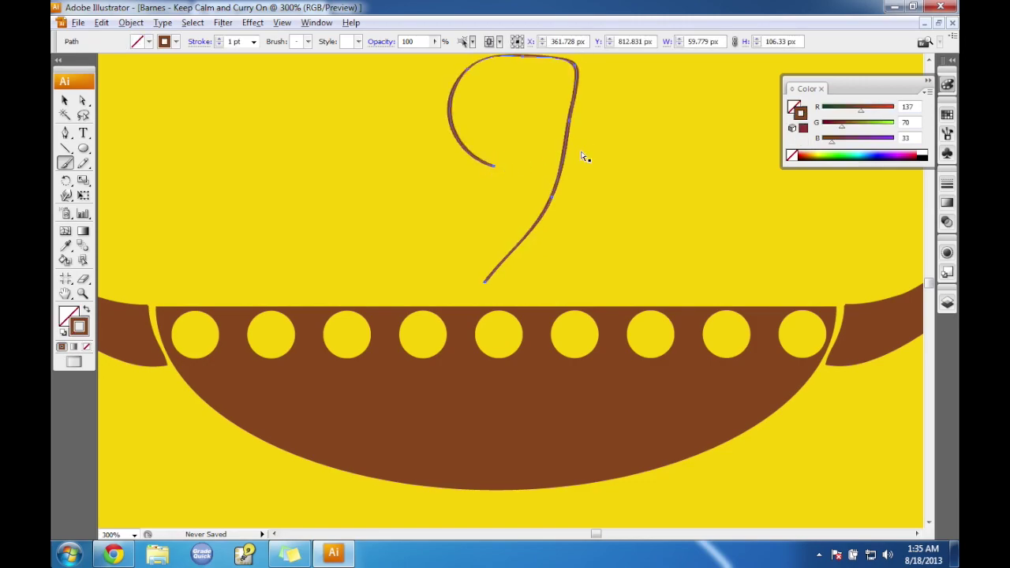
pyautogui.hotkey('ctrl', 'z')
# Paint a curled steam swirl about 60 px wide and 86 px high above the dish's centre, and expand its appearance.
pyautogui.moveTo(491, 276)
pyautogui.mouseDown()
pyautogui.moveTo(550, 112)
pyautogui.moveTo(432, 132)
pyautogui.moveTo(477, 154)
pyautogui.mouseUp()
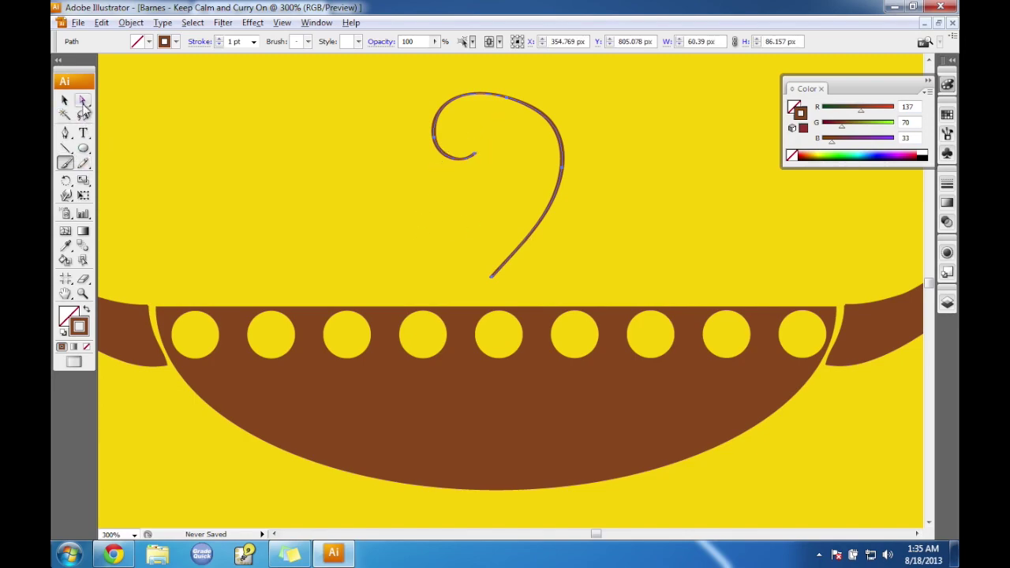
pyautogui.click(222, 22)
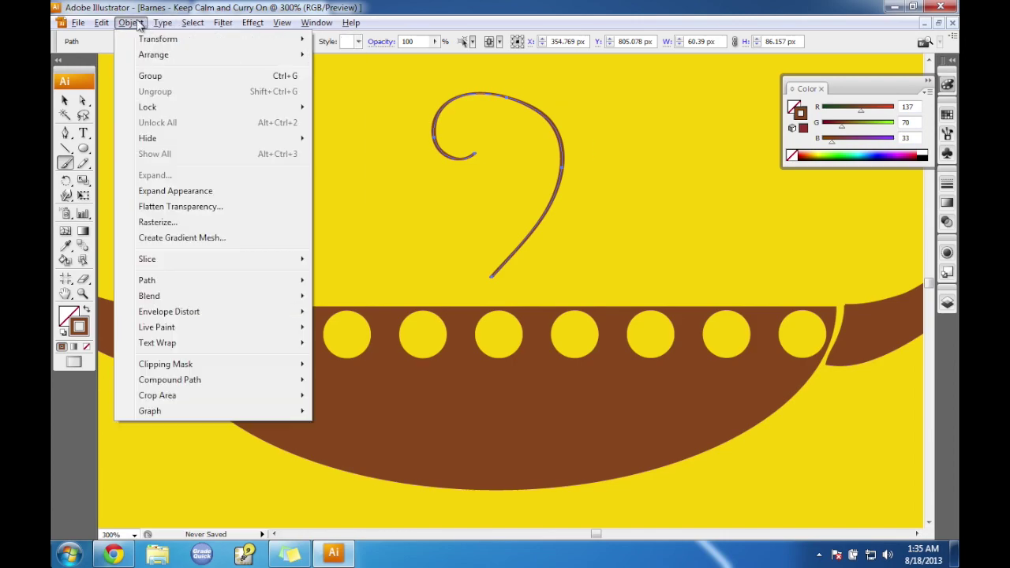
pyautogui.click(175, 191)
# Pull one bottom anchor point of the swirl outwards to the right into a wide base, and shift the swirl left over the dish's centre.
pyautogui.click(82, 101)
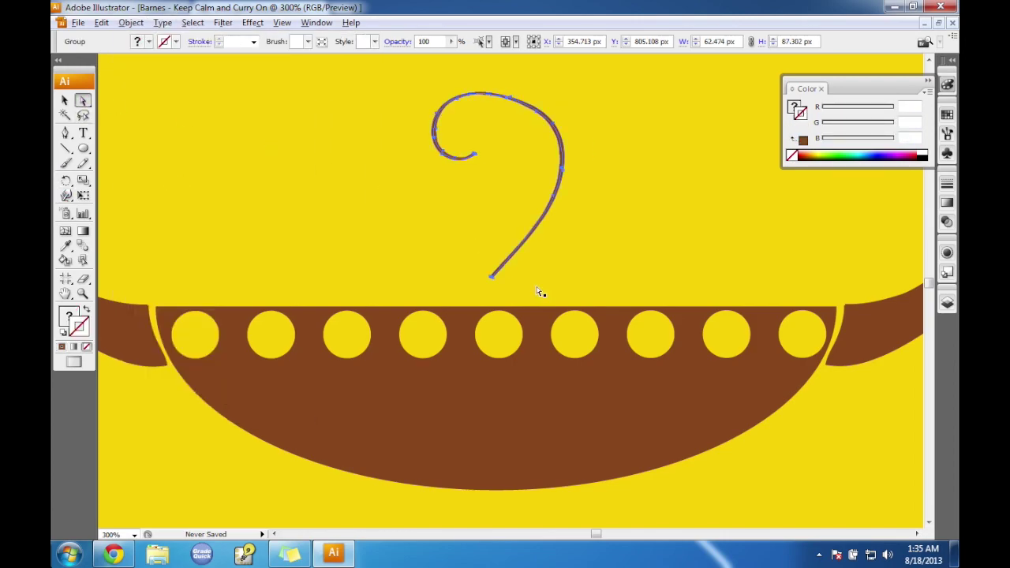
pyautogui.click(494, 279)
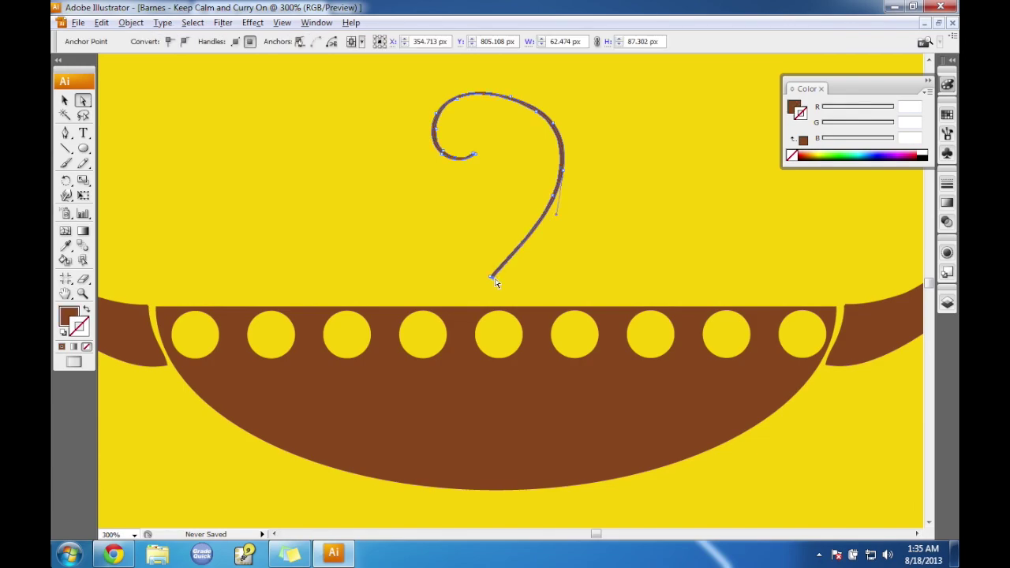
pyautogui.moveTo(496, 280); pyautogui.dragTo(551, 278)
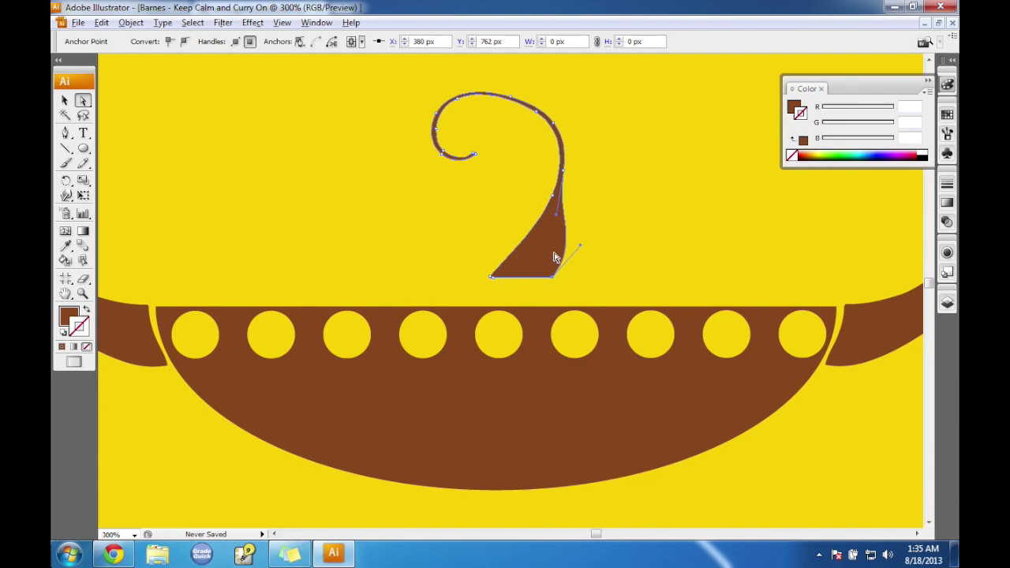
pyautogui.click(65, 100)
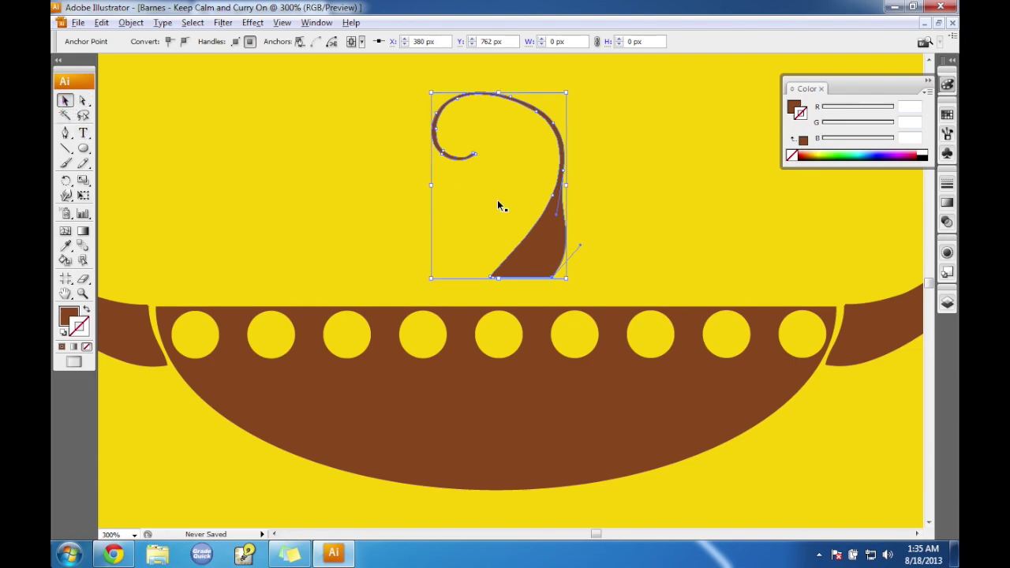
pyautogui.moveTo(548, 228); pyautogui.dragTo(520, 229)
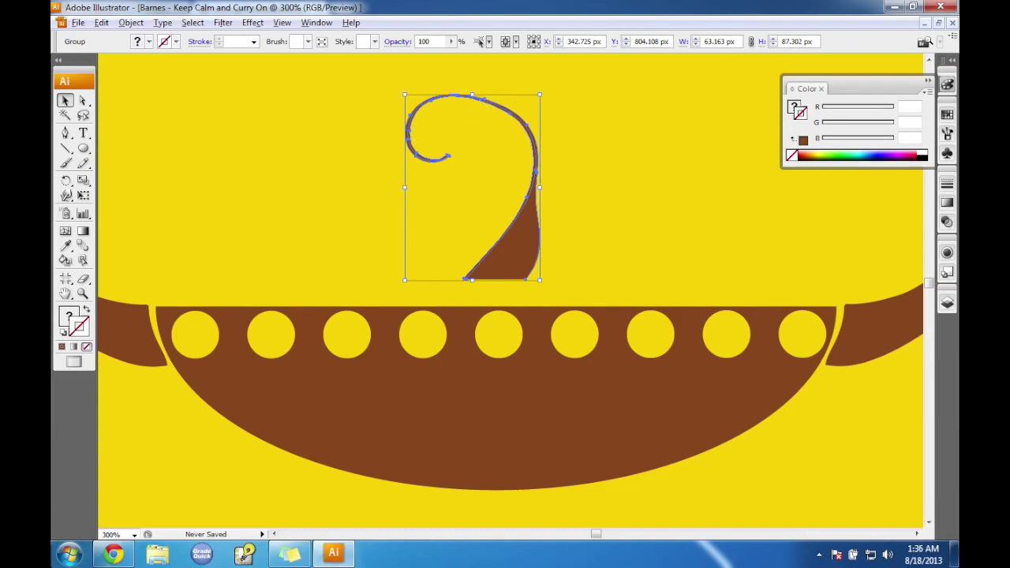
# Isolate the swirl group and move the curl's inner anchor points inwards to thicken the curl.
pyautogui.doubleClick(481, 104)
pyautogui.click(481, 103)
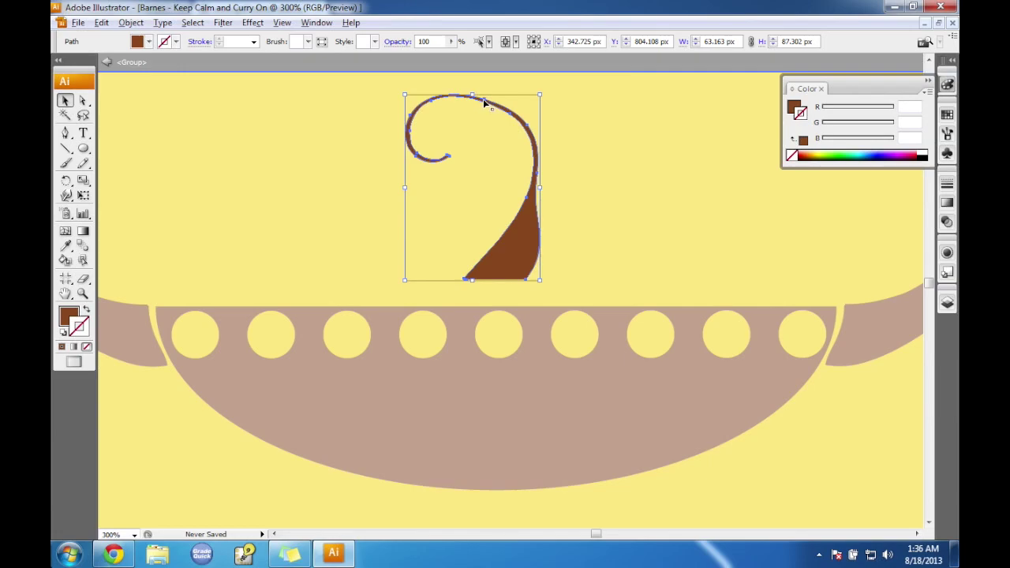
pyautogui.click(84, 100)
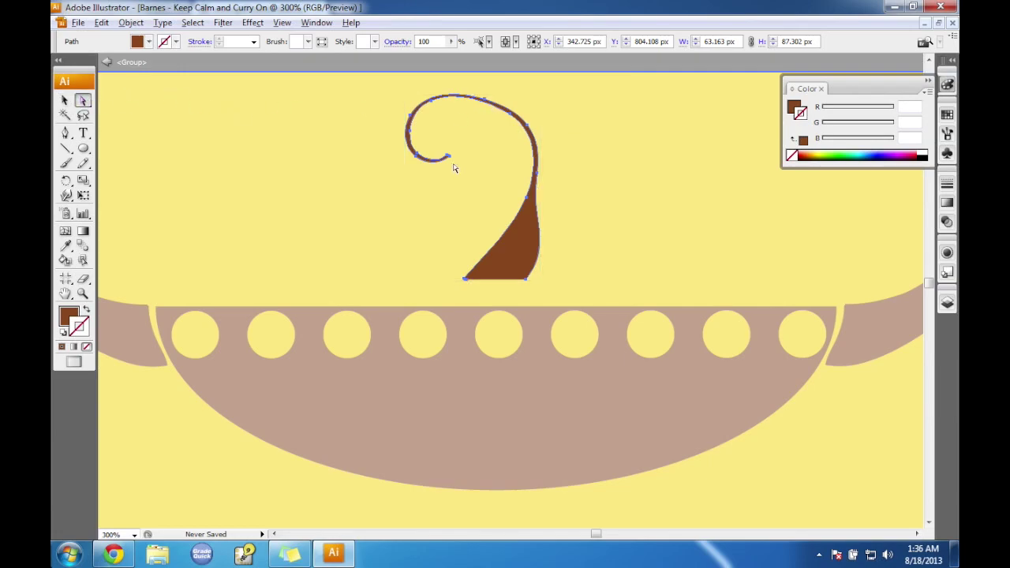
pyautogui.click(487, 102)
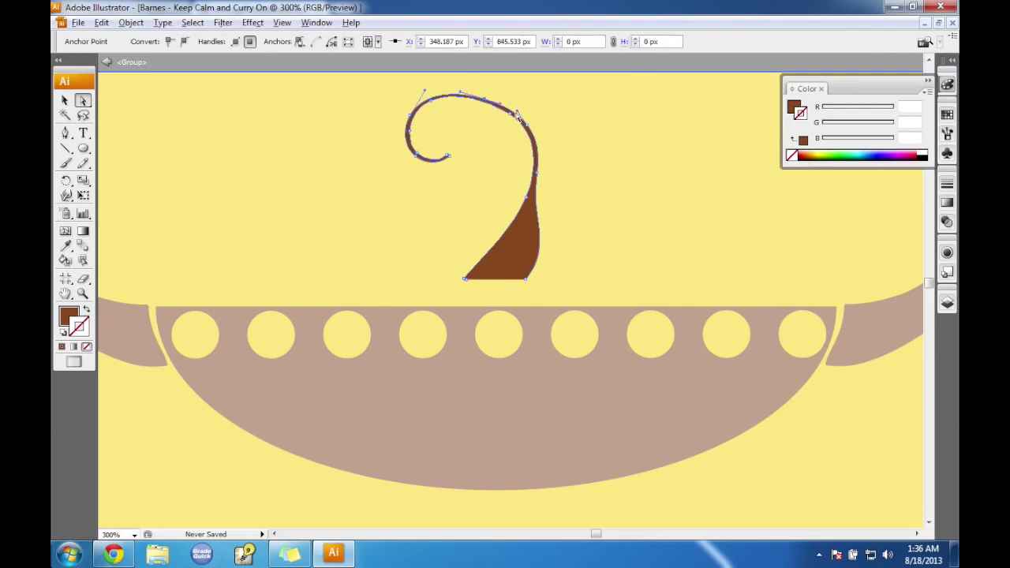
pyautogui.moveTo(431, 101); pyautogui.dragTo(438, 103)
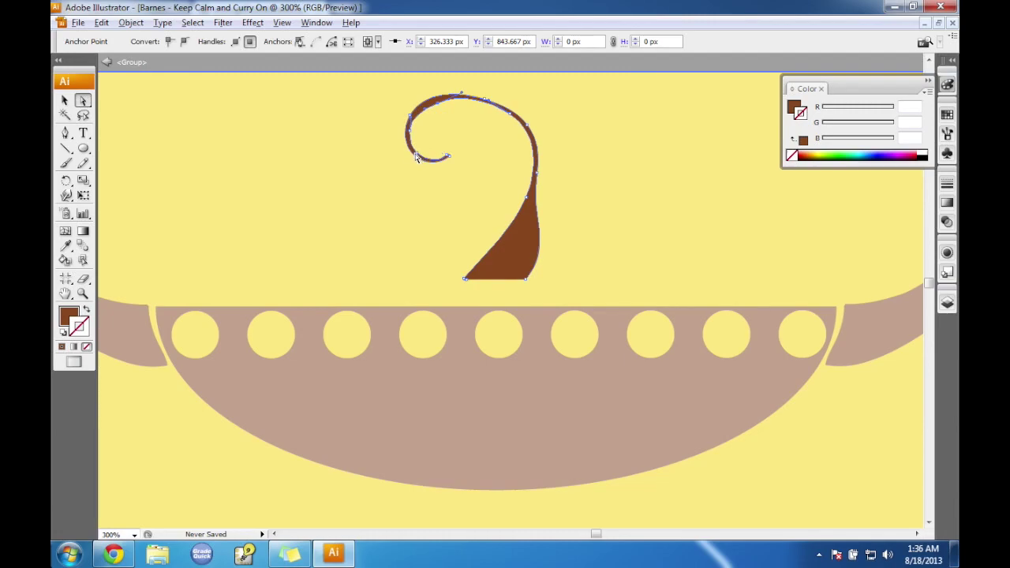
pyautogui.moveTo(417, 157); pyautogui.dragTo(421, 155)
pyautogui.click(415, 133)
# Thicken the swirl's upper right curve and neck by spreading their inner and outer anchor points, and leave isolation mode.
pyautogui.click(515, 116)
pyautogui.click(490, 108)
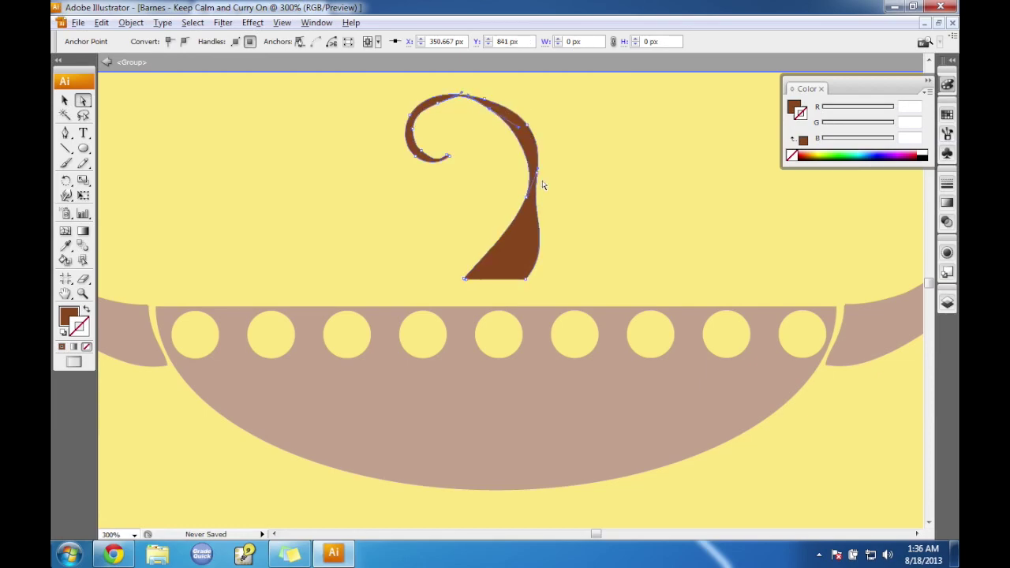
pyautogui.moveTo(538, 174); pyautogui.dragTo(548, 180)
pyautogui.click(575, 187)
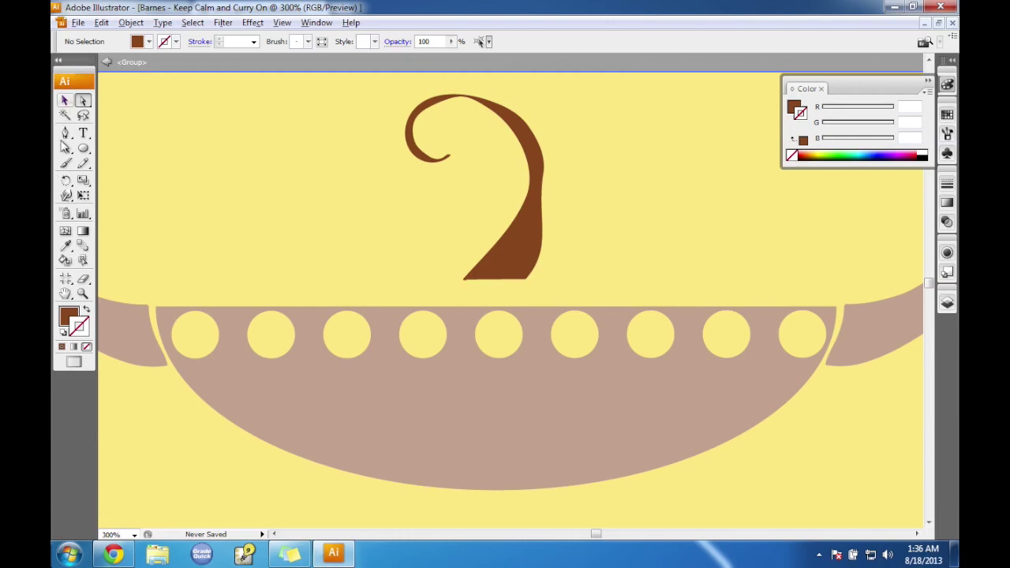
pyautogui.click(65, 100)
pyautogui.doubleClick(344, 154)
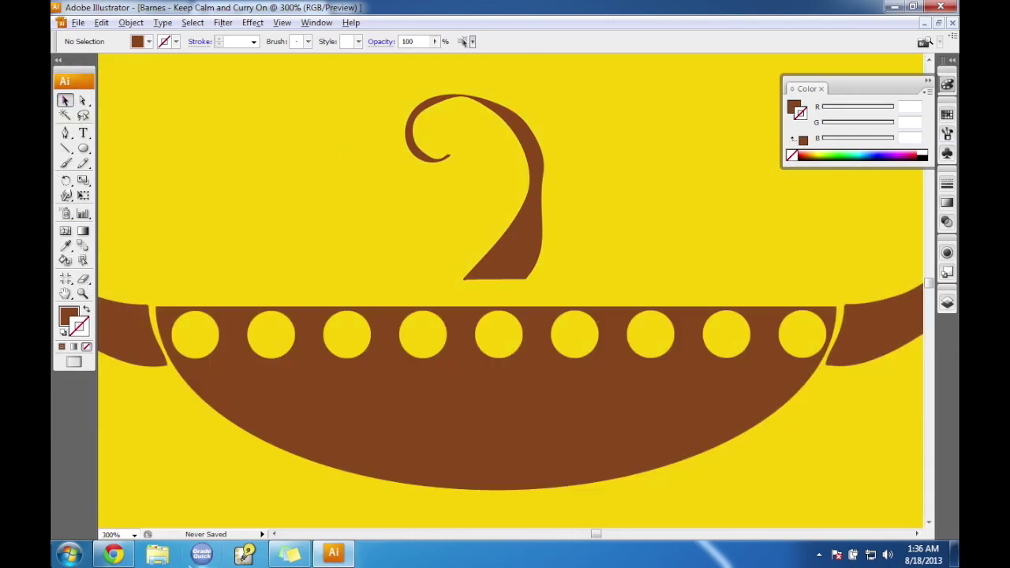
# Check Part Five of the steam step and the final section of the browser tutorial, and return to the artwork.
pyautogui.click(113, 555)
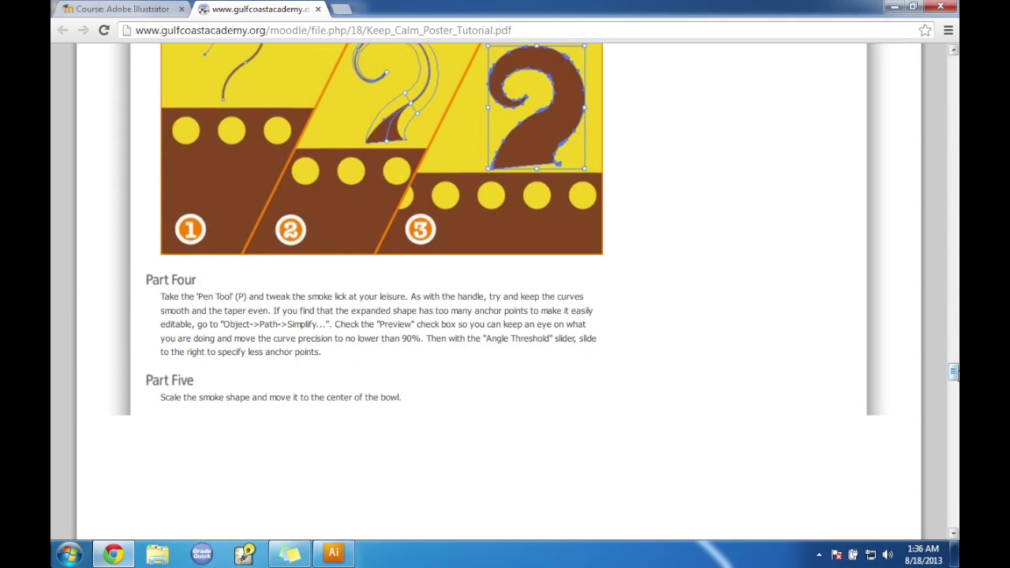
pyautogui.moveTo(954, 373); pyautogui.dragTo(954, 377)
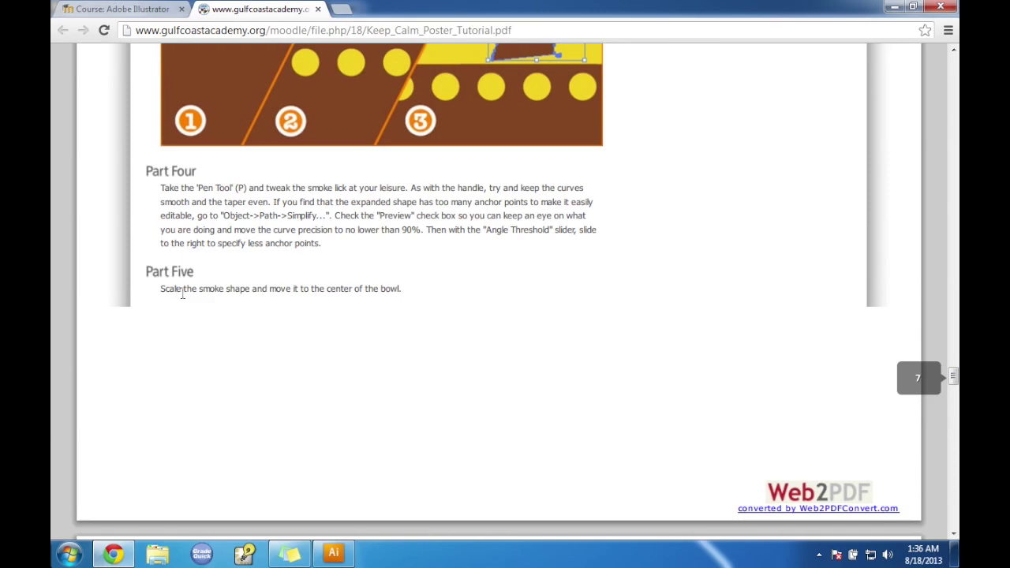
pyautogui.moveTo(954, 377); pyautogui.dragTo(954, 405)
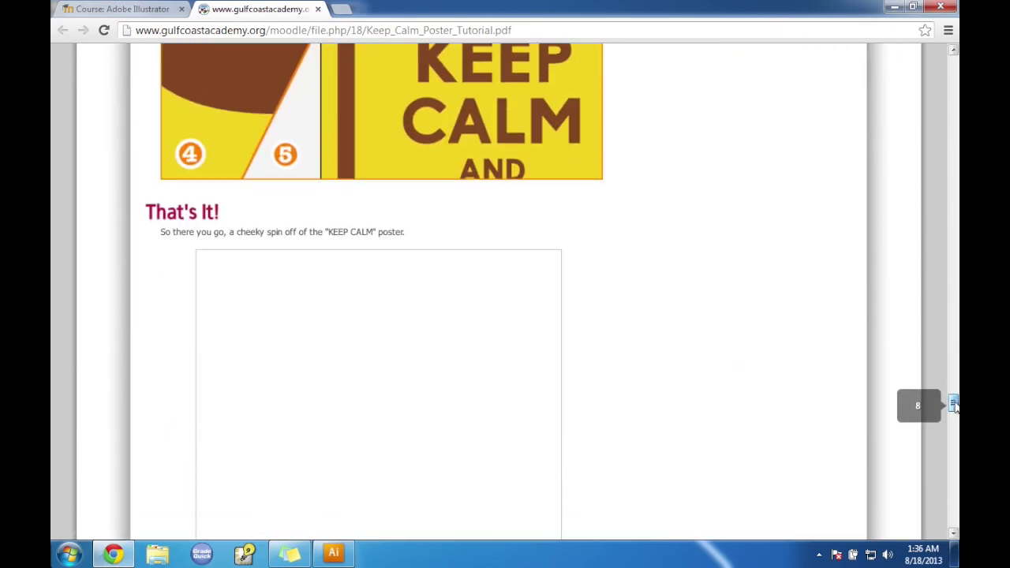
pyautogui.click(892, 6)
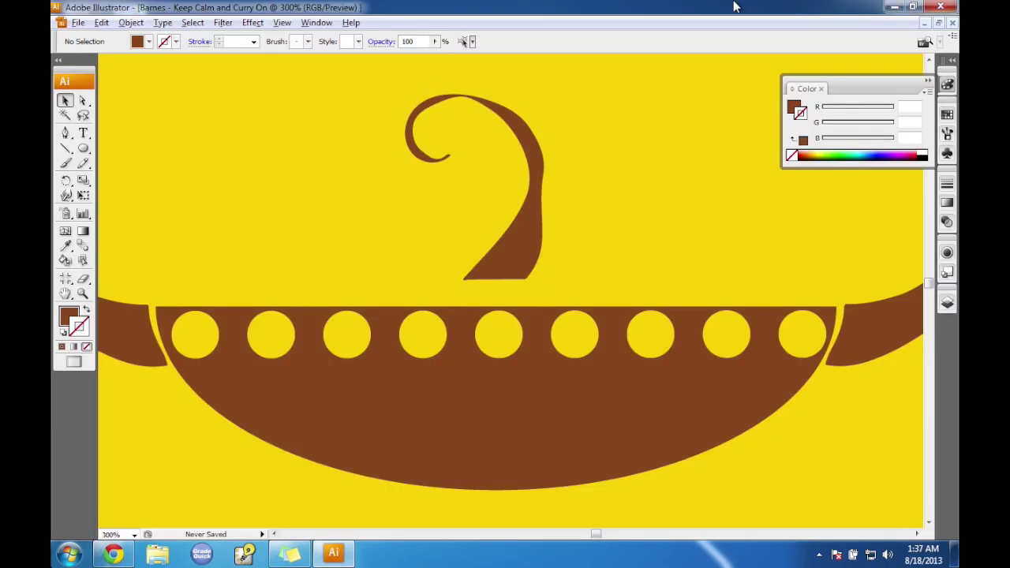
# Select the bowl, both handles, the circles and the steam swirl, scale them together to roughly three quarters of their size, and undo the accidental background move.
pyautogui.click(135, 535)
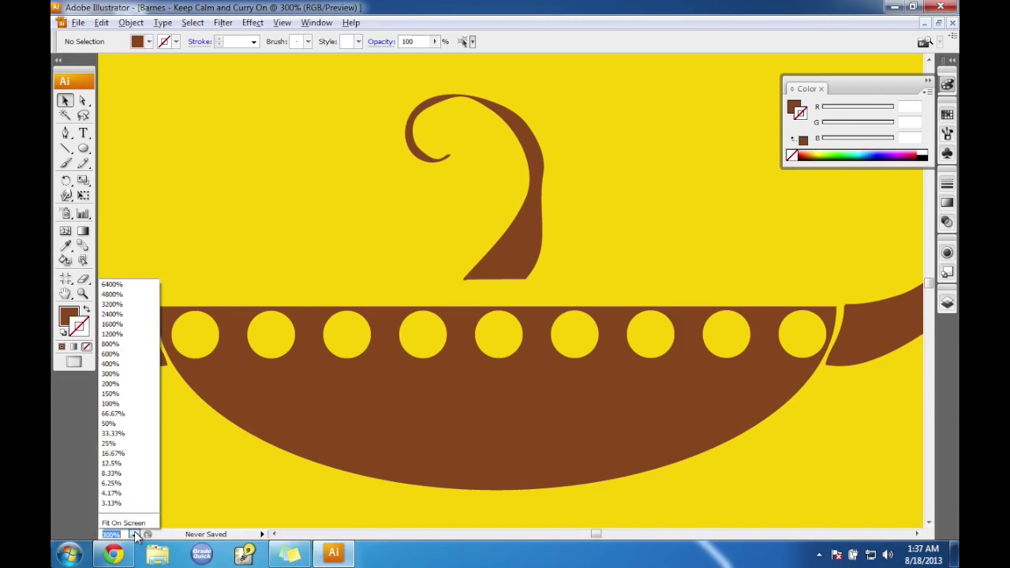
pyautogui.click(120, 402)
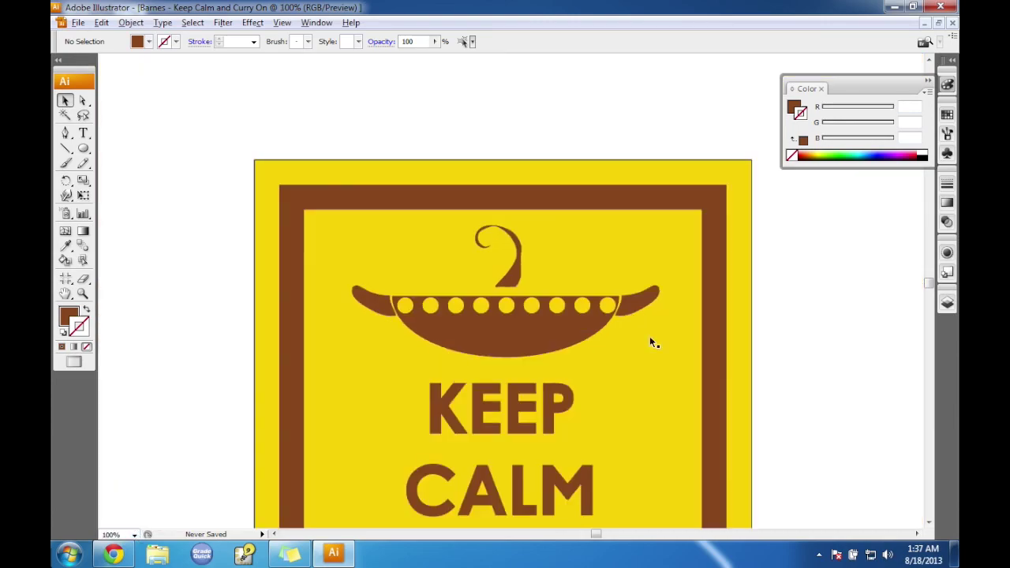
pyautogui.click(929, 294)
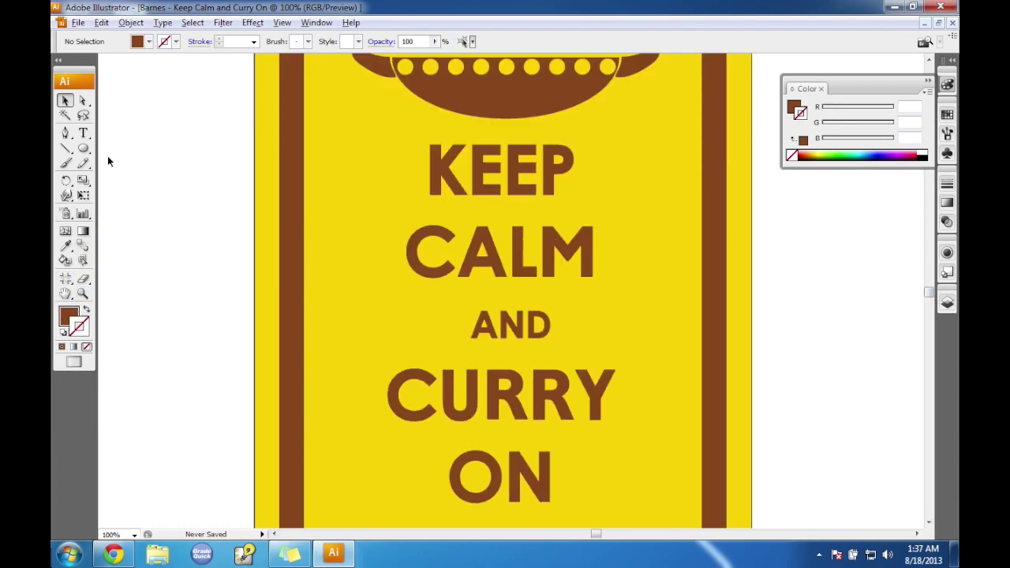
pyautogui.click(135, 535)
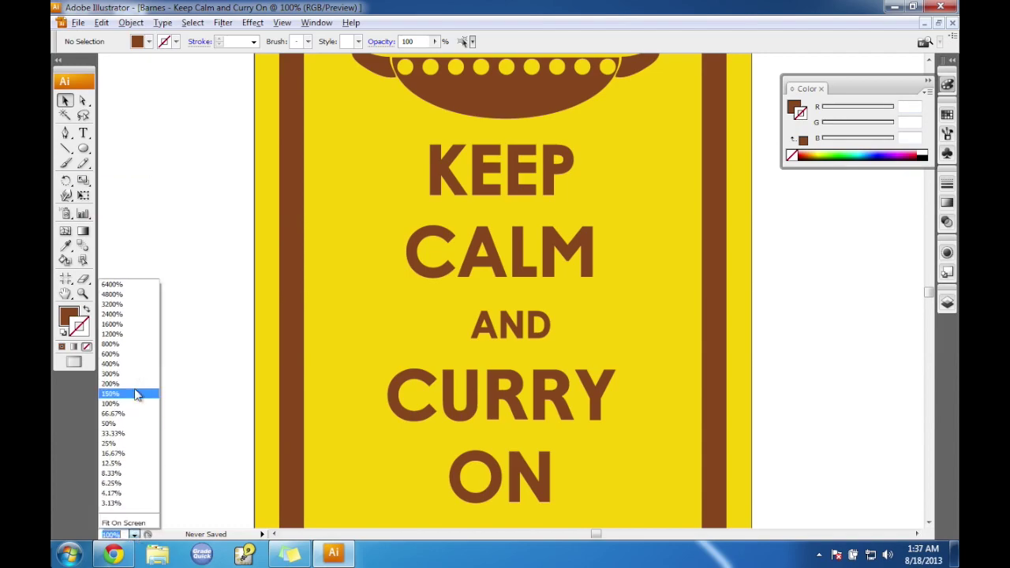
pyautogui.click(132, 414)
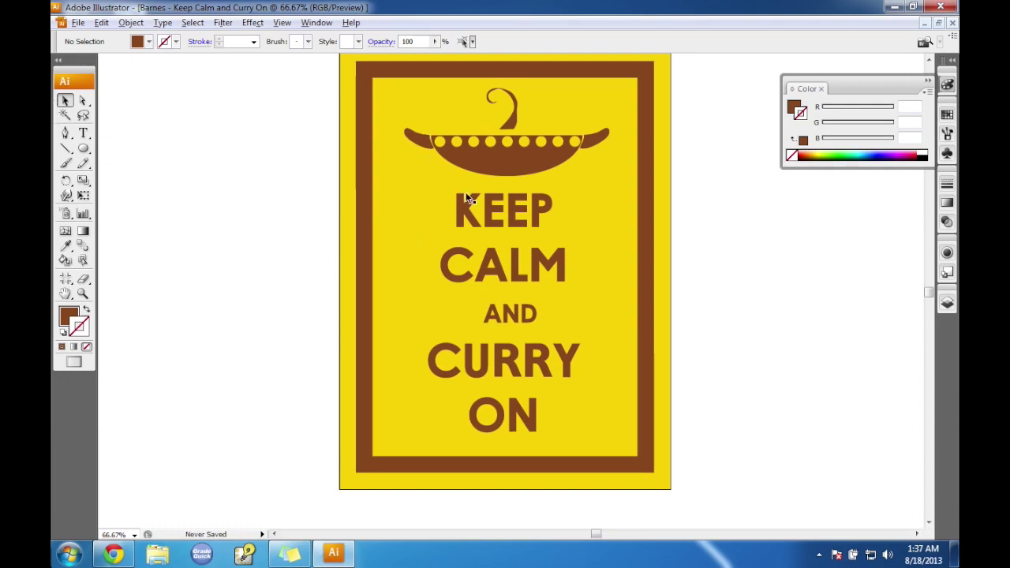
pyautogui.click(483, 142)
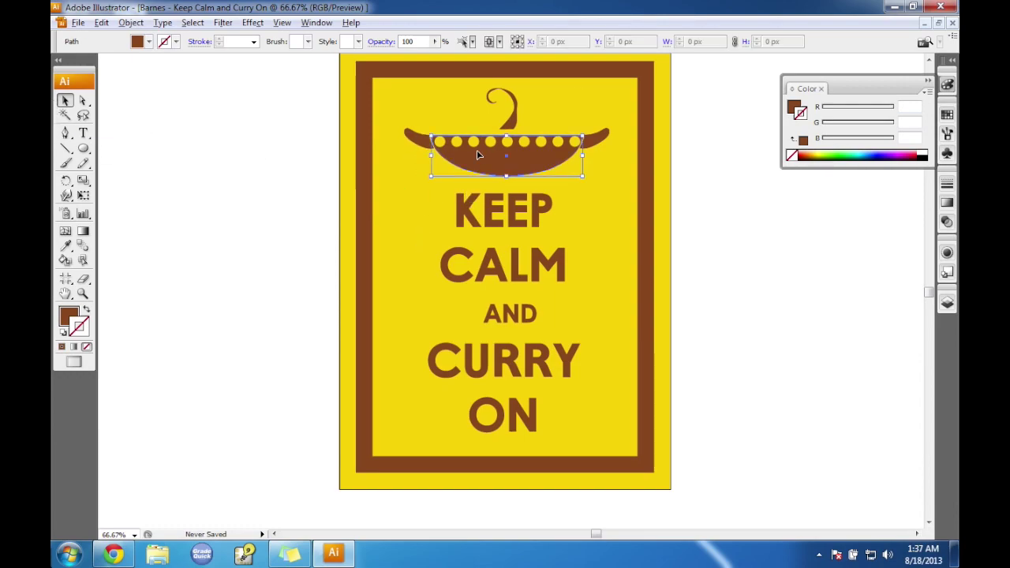
pyautogui.keyDown('shift'); pyautogui.click(422, 141); pyautogui.keyUp('shift')
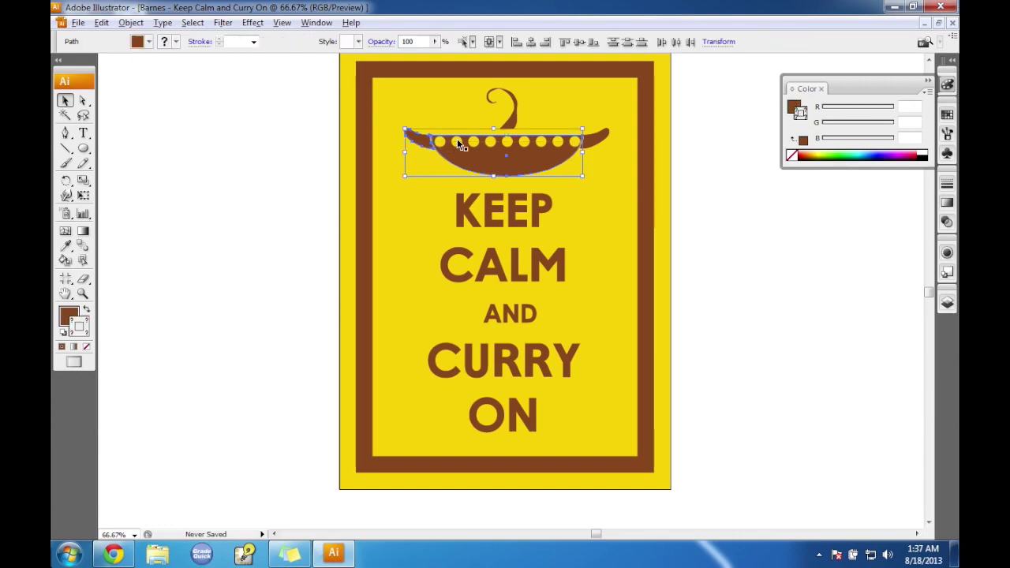
pyautogui.keyDown('shift'); pyautogui.click(457, 143); pyautogui.keyUp('shift')
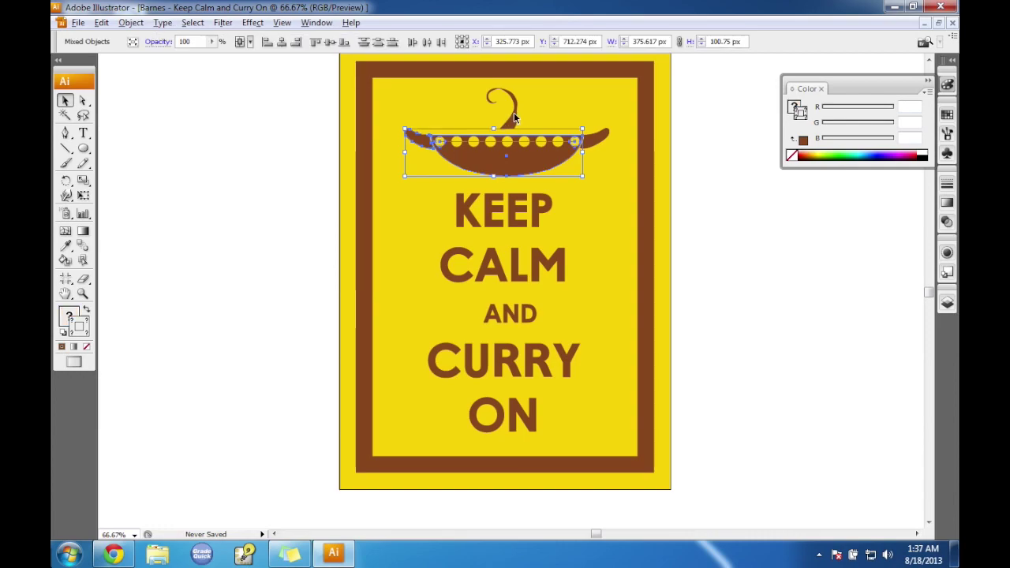
pyautogui.keyDown('shift'); pyautogui.click(514, 112); pyautogui.keyUp('shift')
pyautogui.keyDown('shift'); pyautogui.click(591, 140); pyautogui.keyUp('shift')
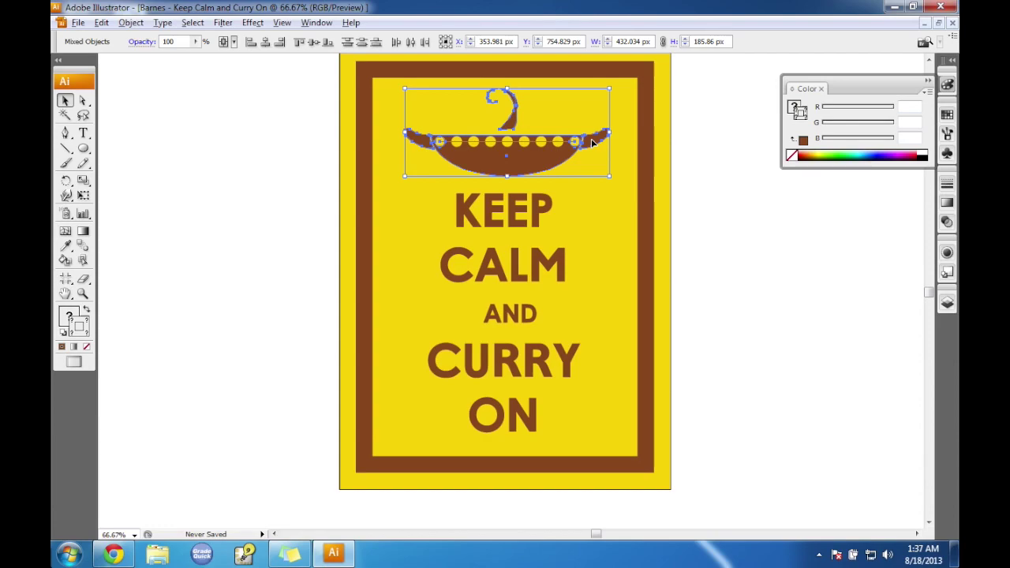
pyautogui.press('g')
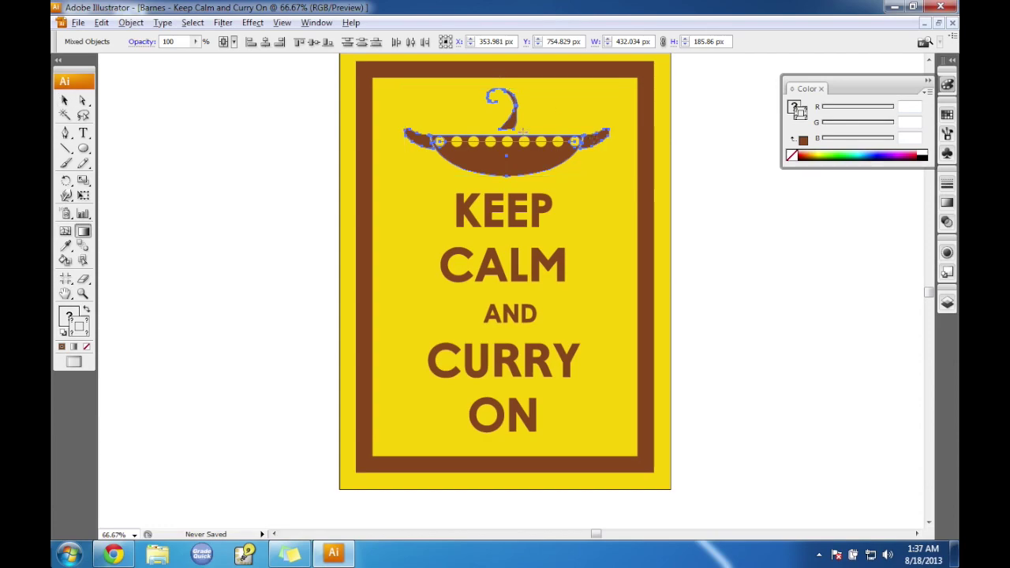
pyautogui.click(65, 100)
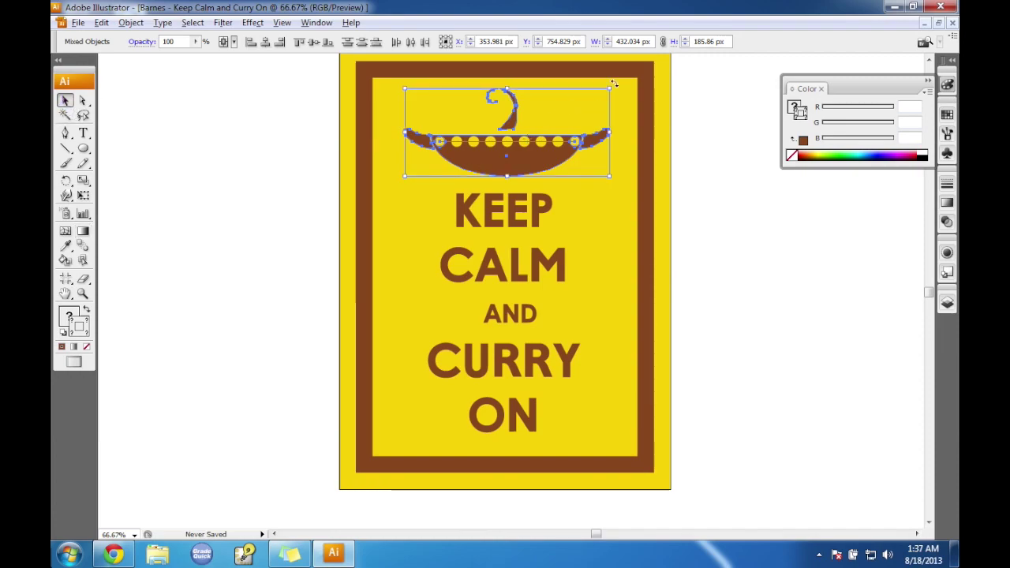
pyautogui.moveTo(609, 90); pyautogui.dragTo(518, 128)
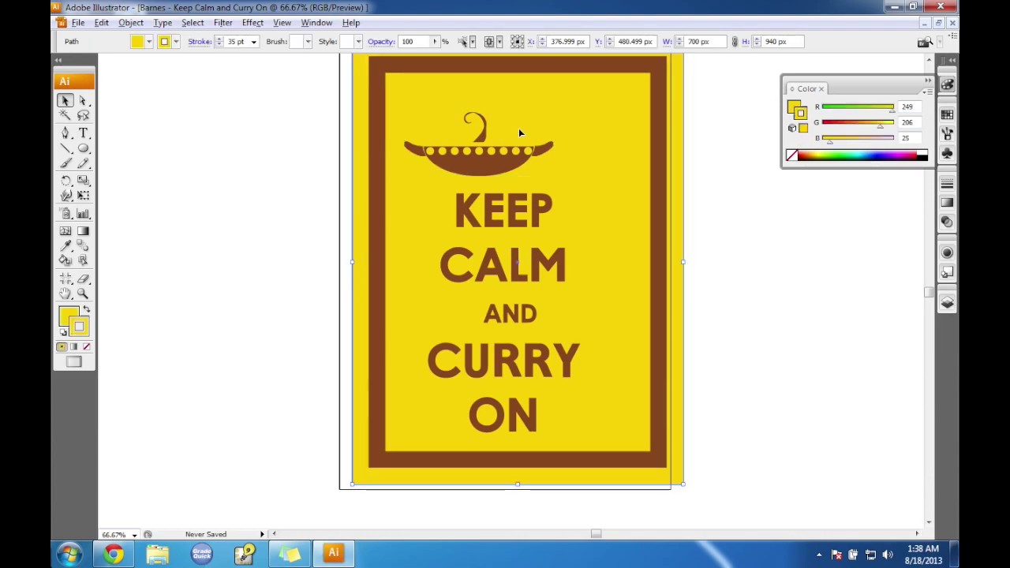
pyautogui.hotkey('ctrl', 'z')
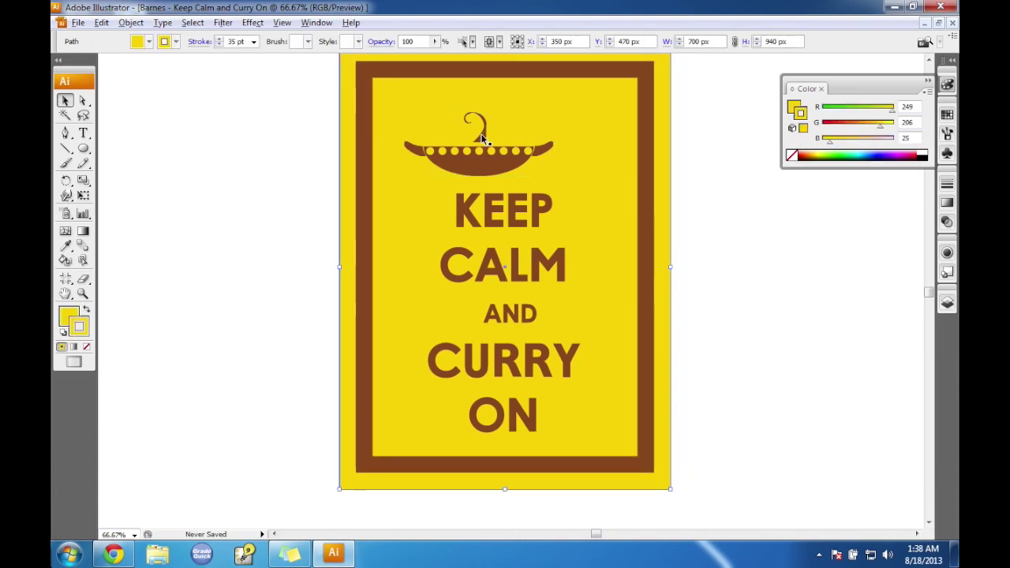
# Select the swirl, bowl, handles and circles, and move the dish to the centre above KEEP, at about X 347 px, Y 753 px.
pyautogui.click(482, 135)
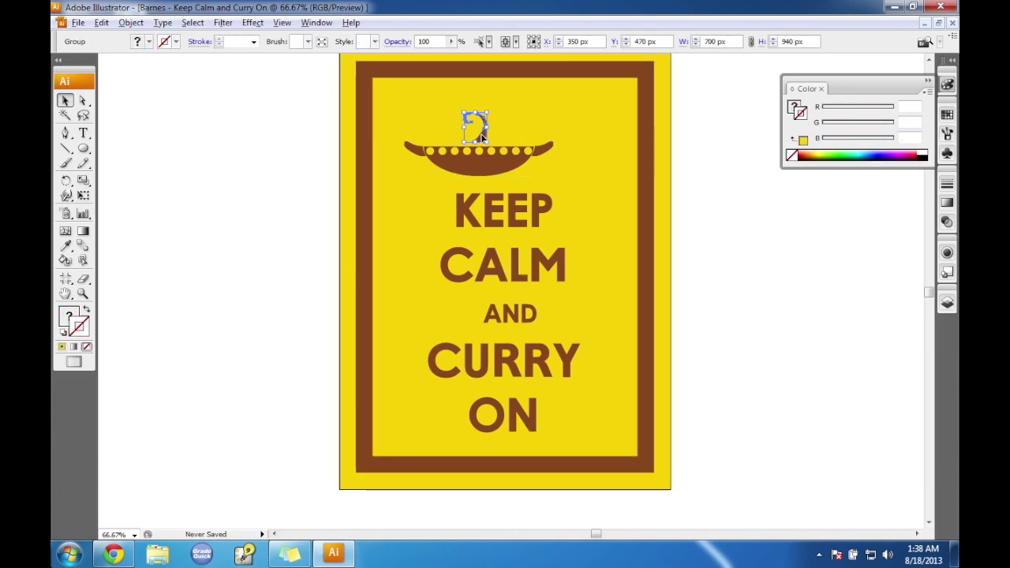
pyautogui.keyDown('shift'); pyautogui.click(409, 149); pyautogui.keyUp('shift')
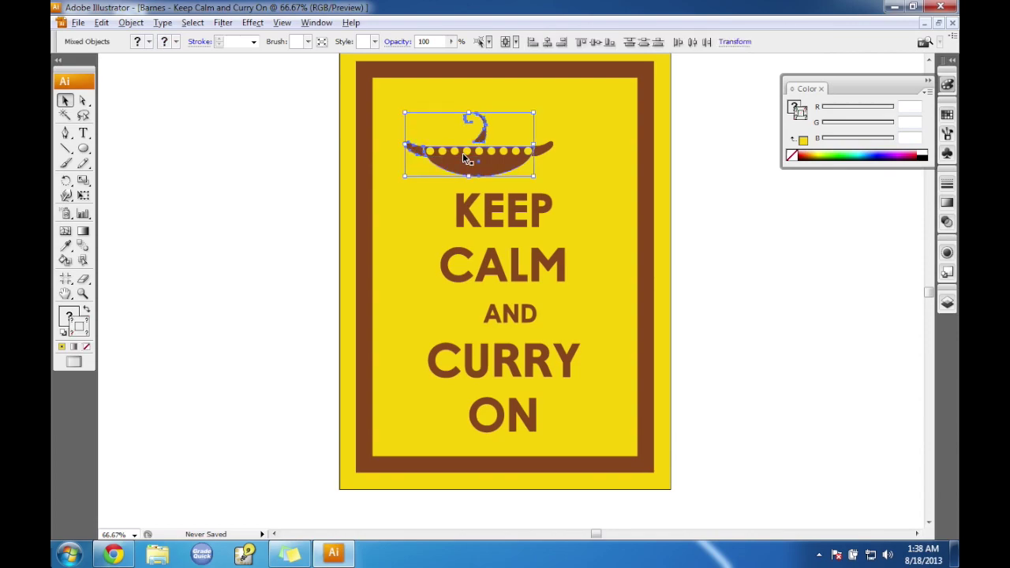
pyautogui.keyDown('shift'); pyautogui.click(463, 155); pyautogui.keyUp('shift')
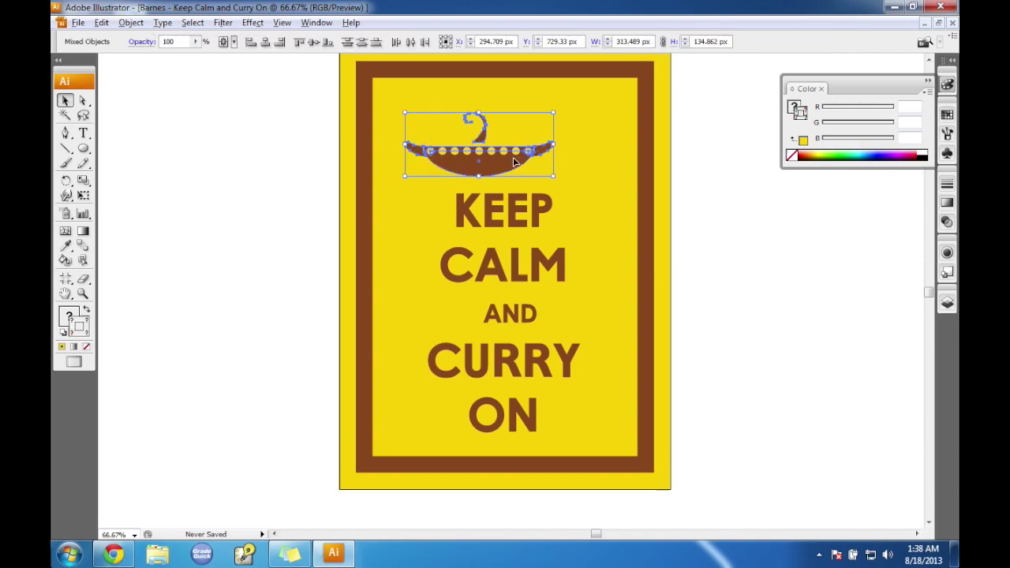
pyautogui.moveTo(505, 163); pyautogui.dragTo(527, 149)
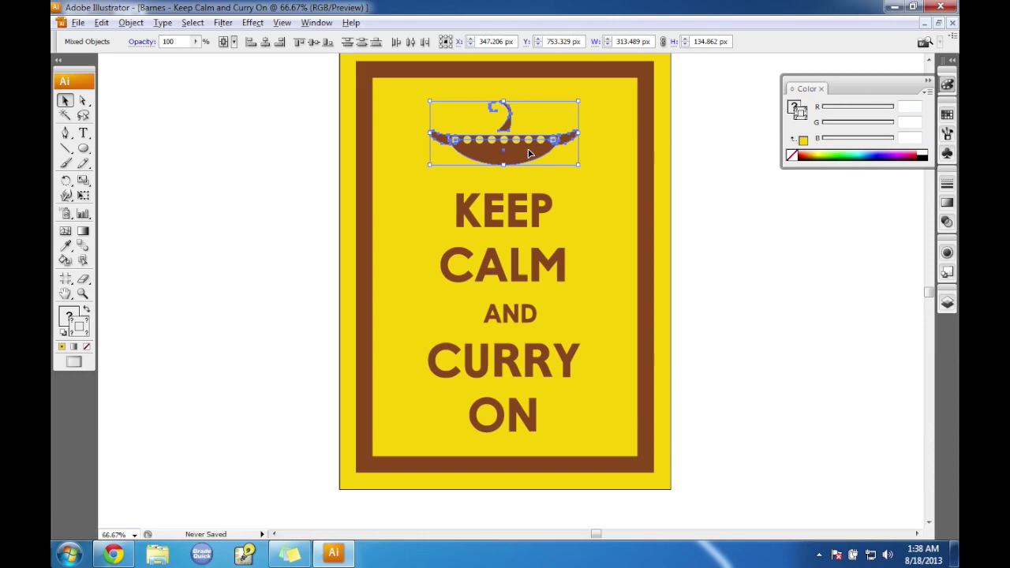
pyautogui.click(566, 174)
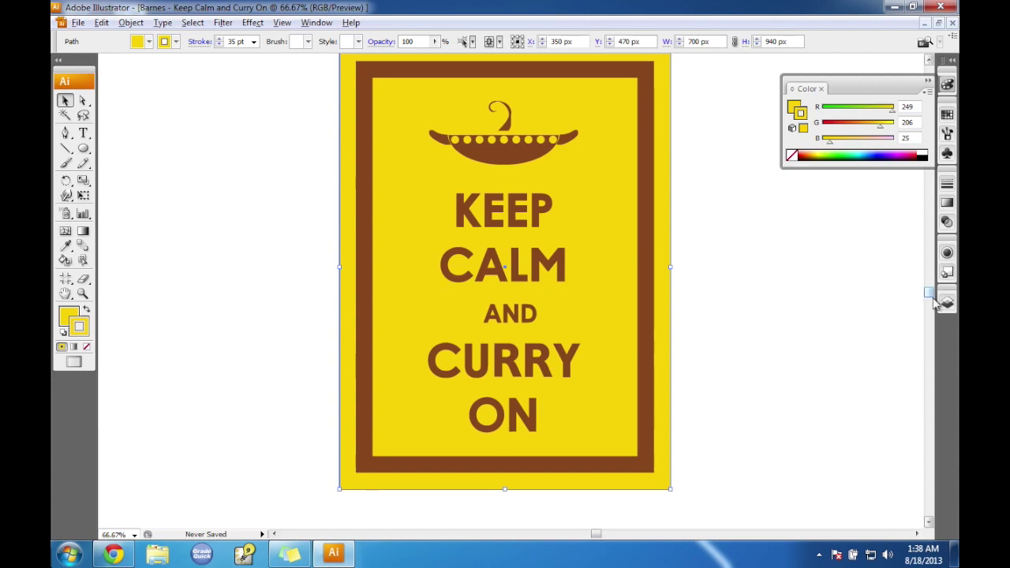
pyautogui.scroll(1, 932, 298)
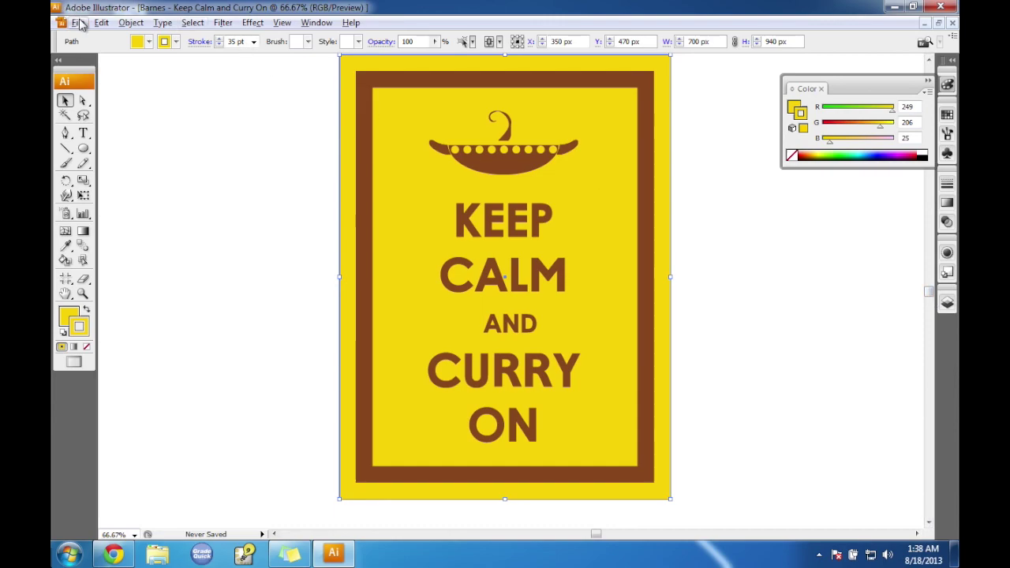
# Try to save the poster as a new file using Save As.
pyautogui.click(79, 22)
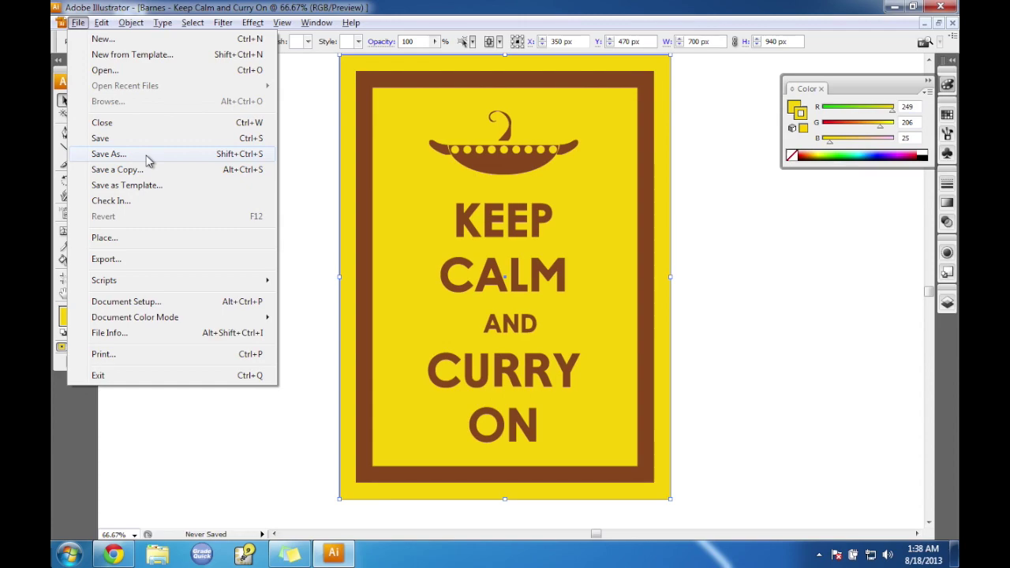
pyautogui.click(149, 158)
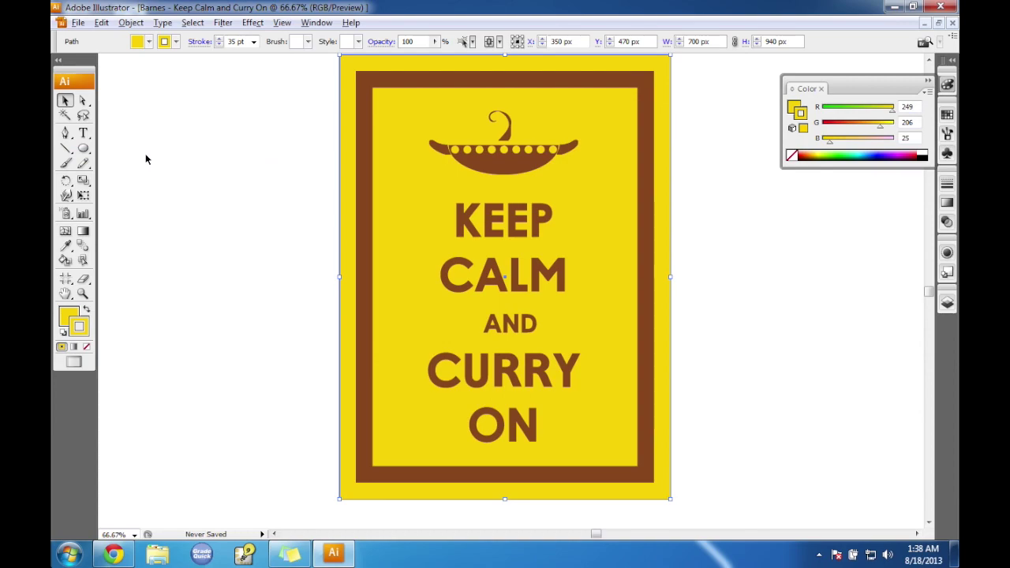
pyautogui.click(77, 23)
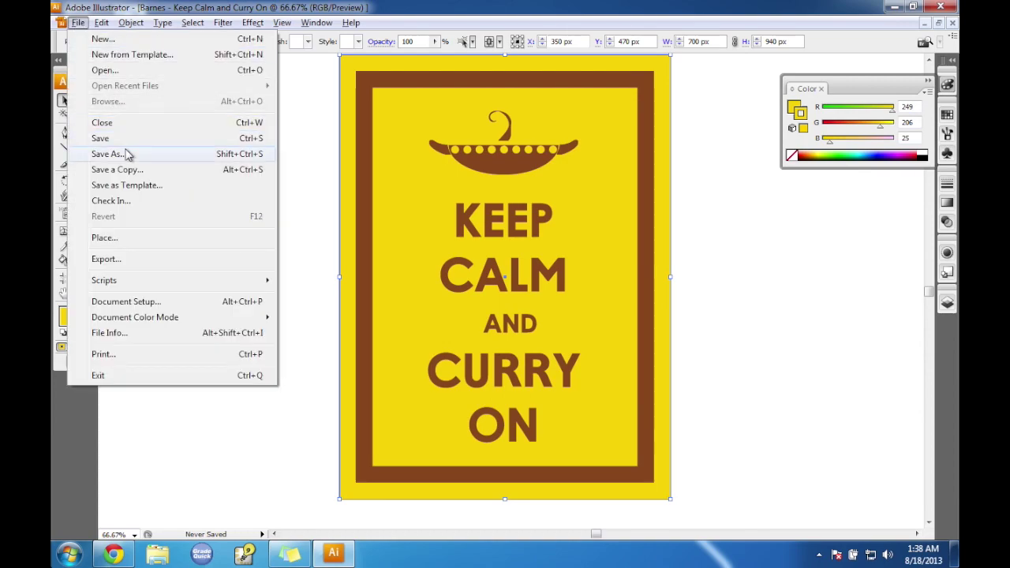
pyautogui.click(134, 154)
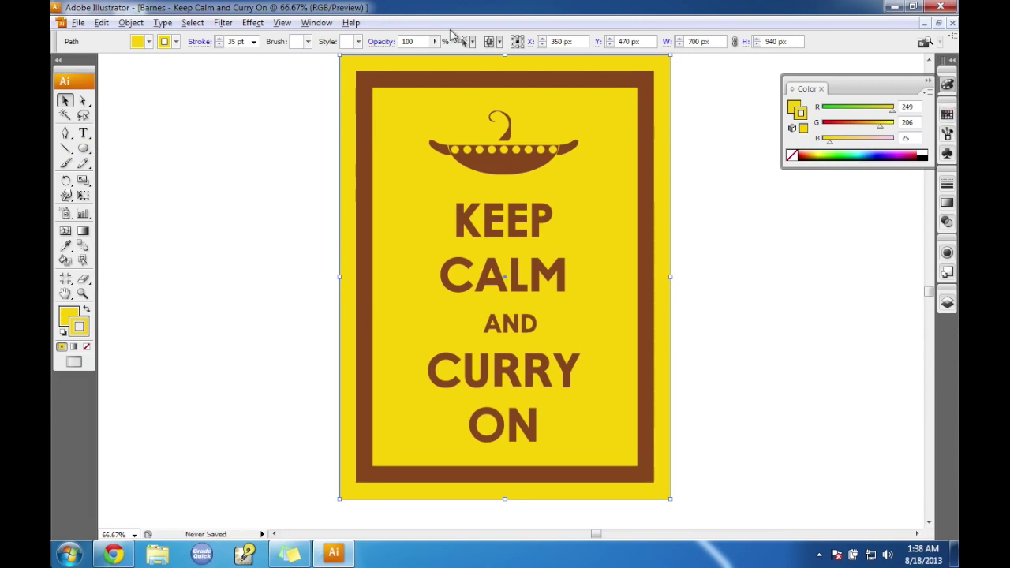
pyautogui.click(77, 23)
pyautogui.click(103, 154)
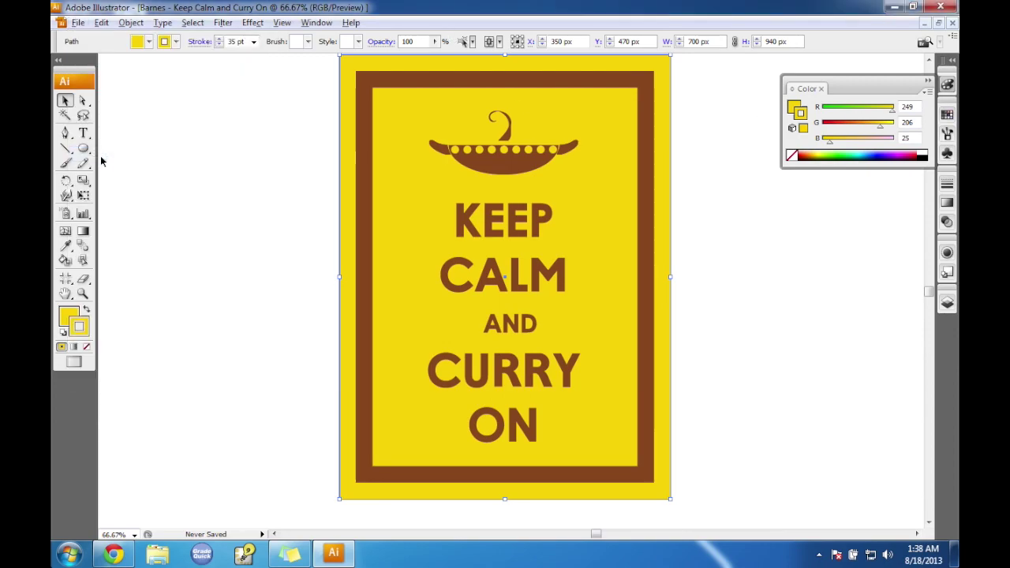
# Try to save a copy of the poster, and try to save the current document directly.
pyautogui.click(78, 23)
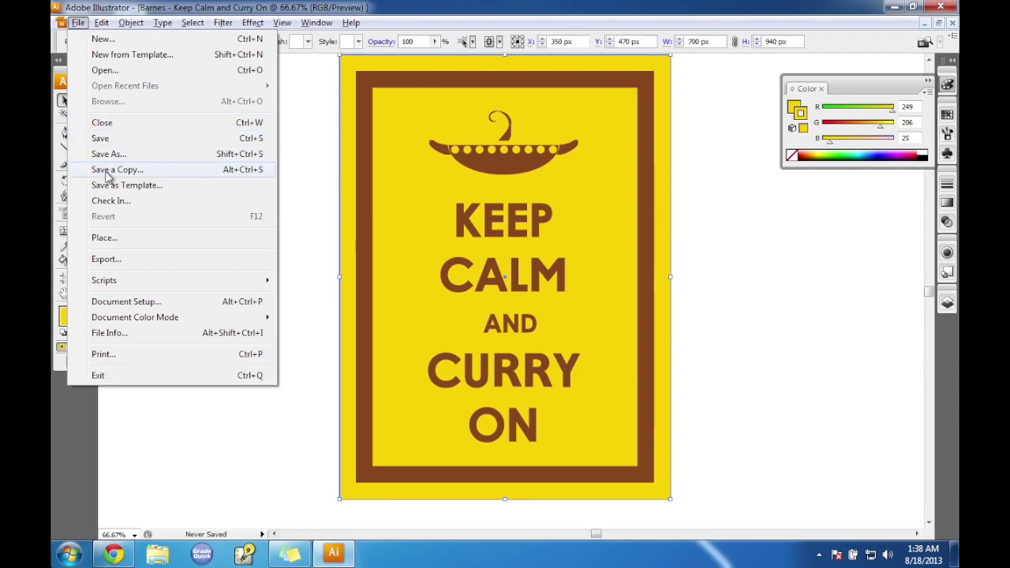
pyautogui.click(110, 169)
pyautogui.click(78, 23)
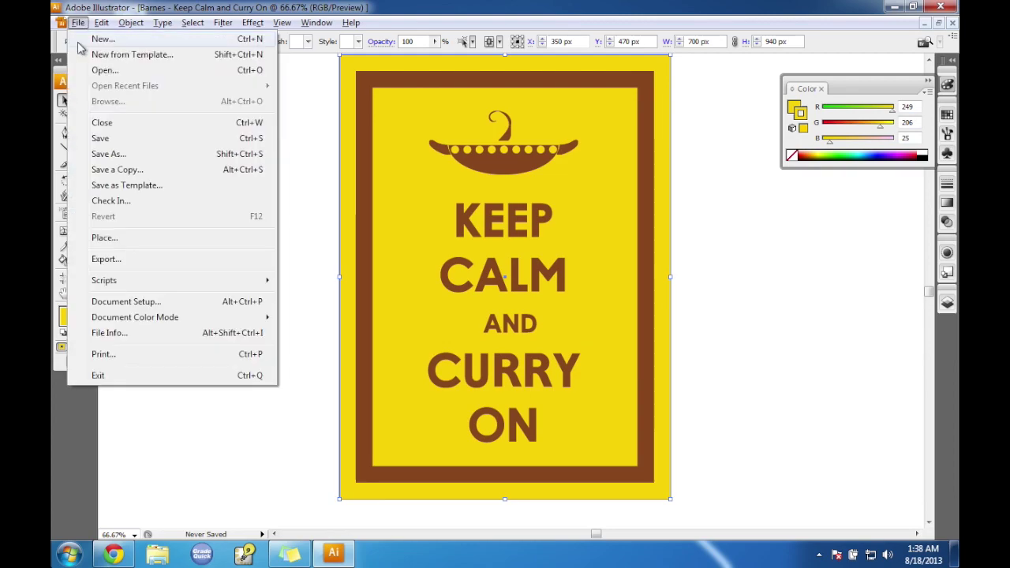
pyautogui.click(131, 139)
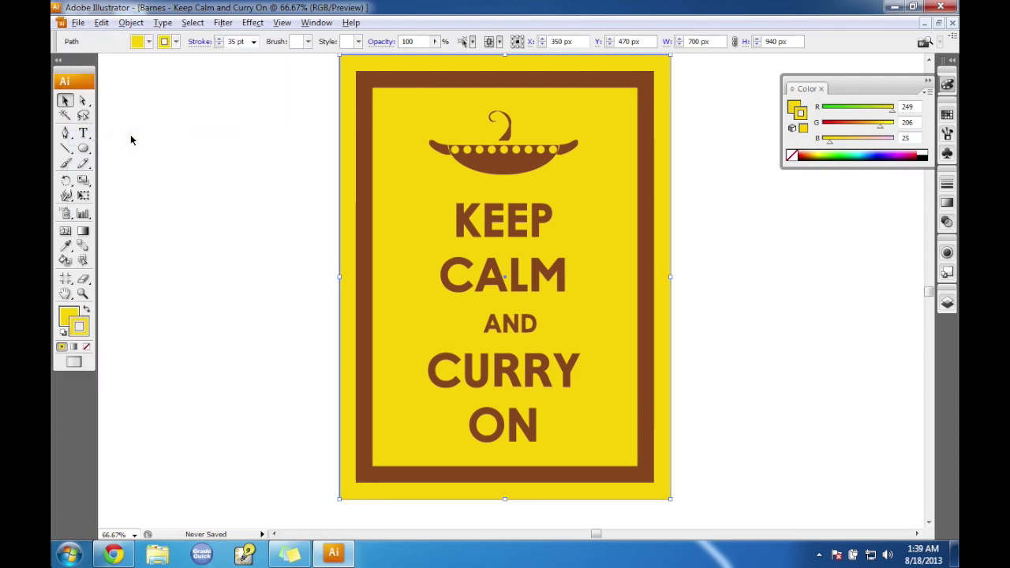
pyautogui.click(895, 6)
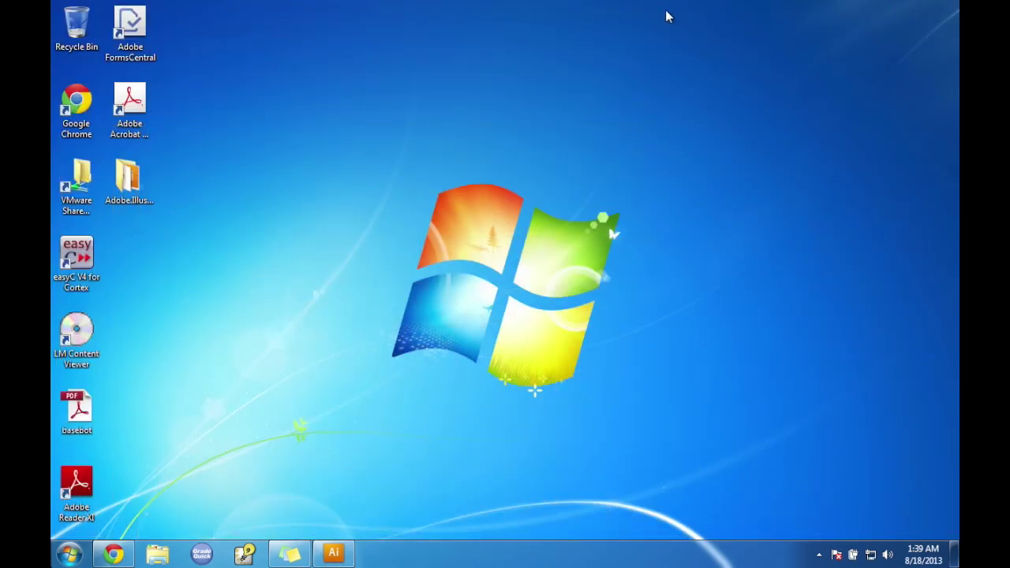
pyautogui.click(333, 553)
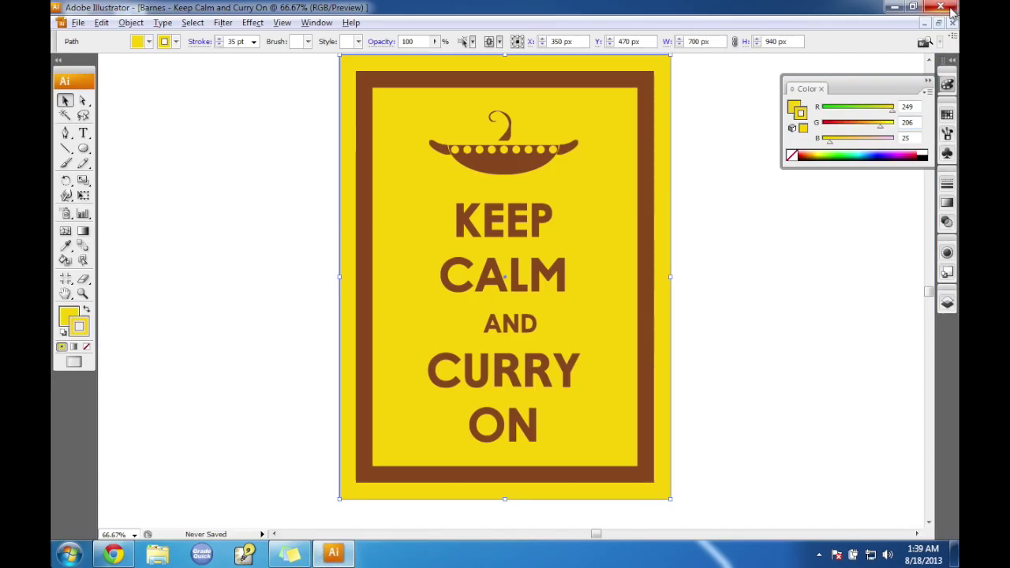
pyautogui.click(952, 24)
pyautogui.click(434, 304)
pyautogui.moveTo(929, 290); pyautogui.dragTo(932, 289)
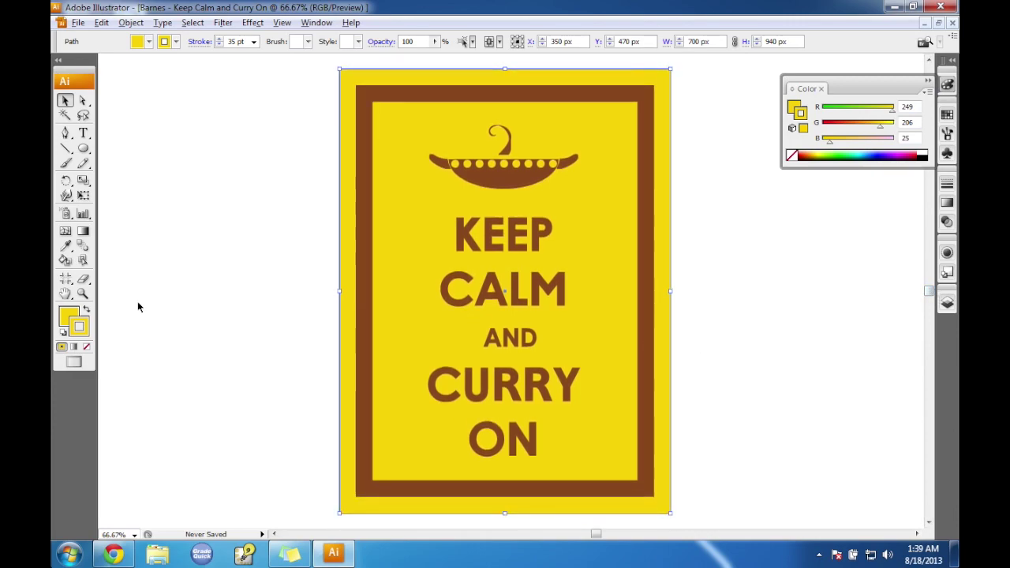